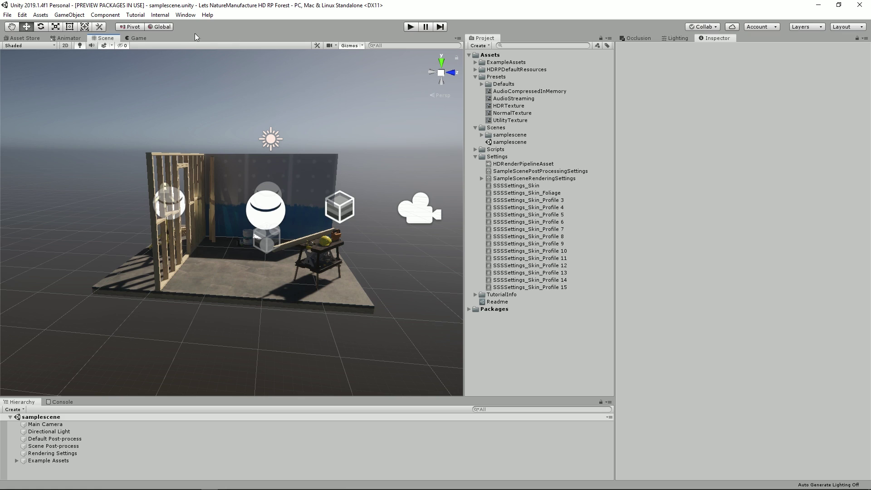
# Step: Import the R.A.M 2019 - River Auto Material 2019 asset into the project from the Asset Store
pyautogui.click(24, 37)
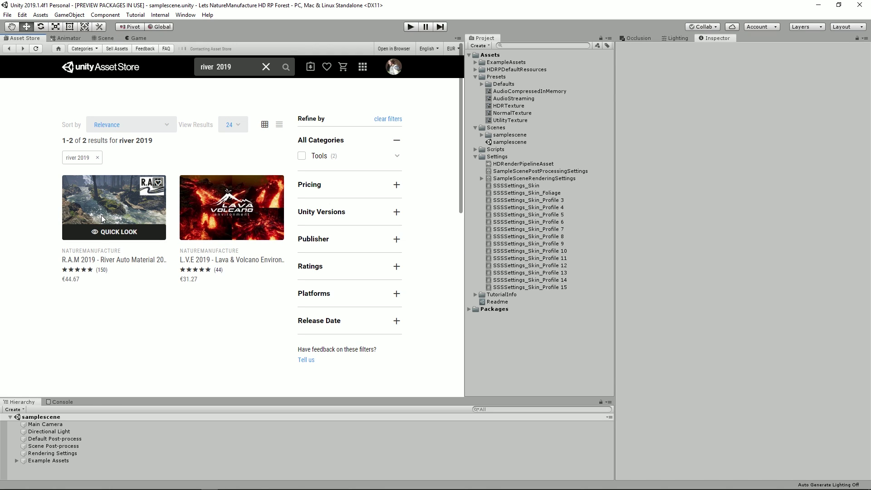
pyautogui.click(102, 215)
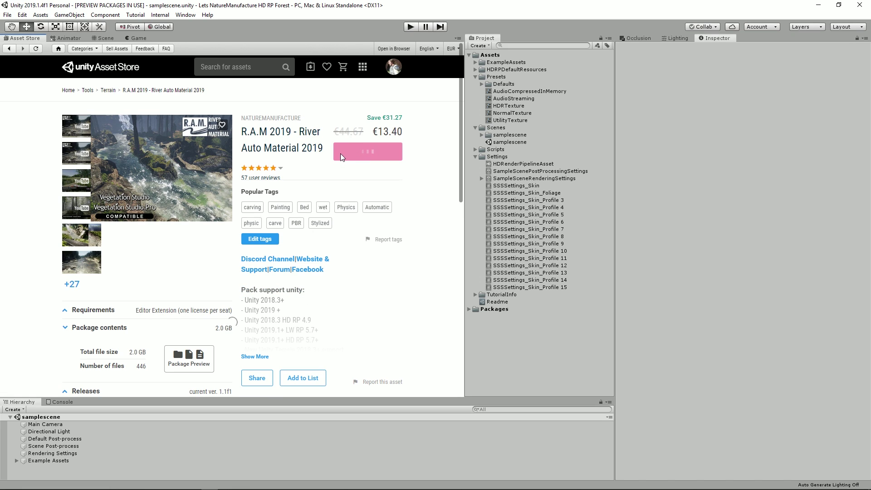
pyautogui.click(355, 154)
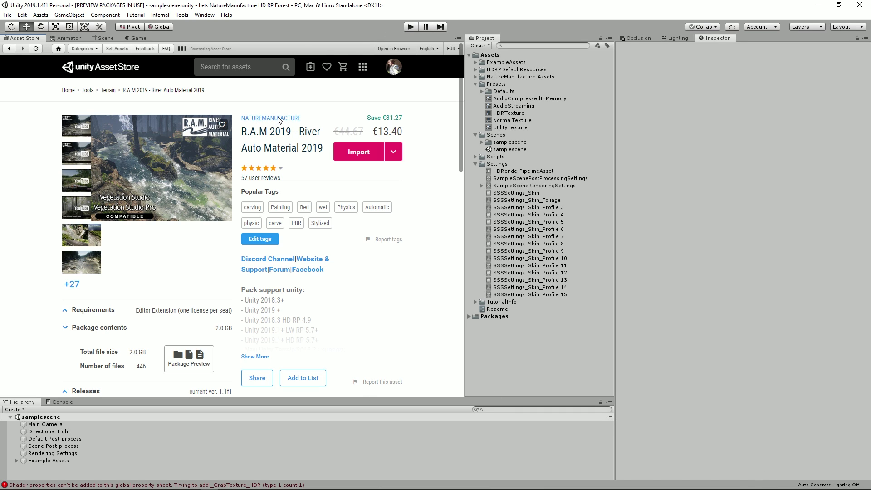
# Step: Find Forest Environment - Dynamic Nature among the NatureManufacture publisher's assets and import it into the project
pyautogui.click(278, 118)
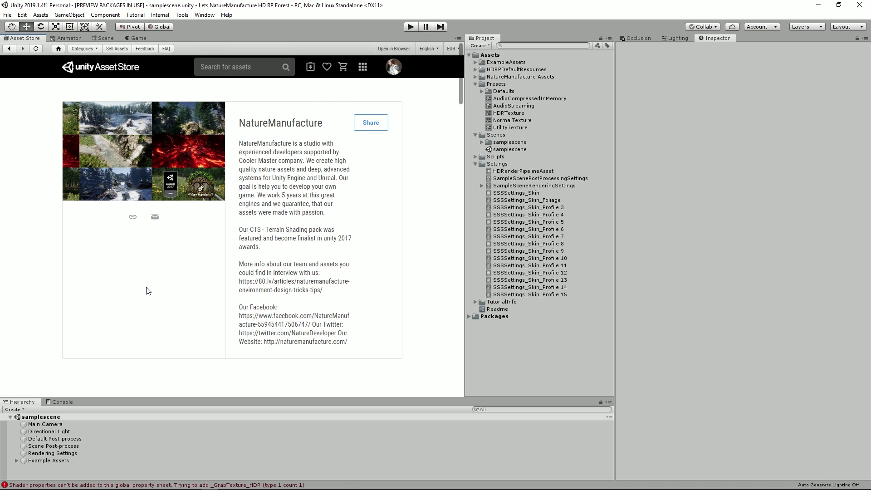
pyautogui.scroll(-1, 147, 291)
pyautogui.scroll(-3, 146, 290)
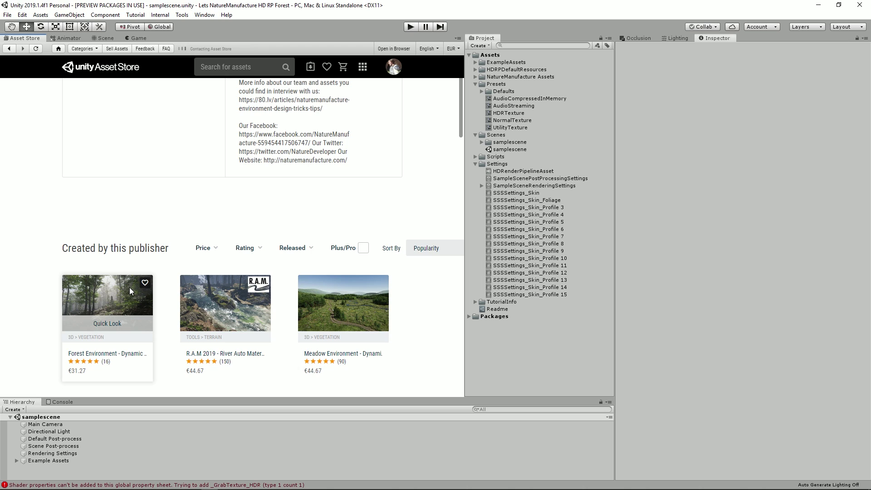
pyautogui.click(130, 287)
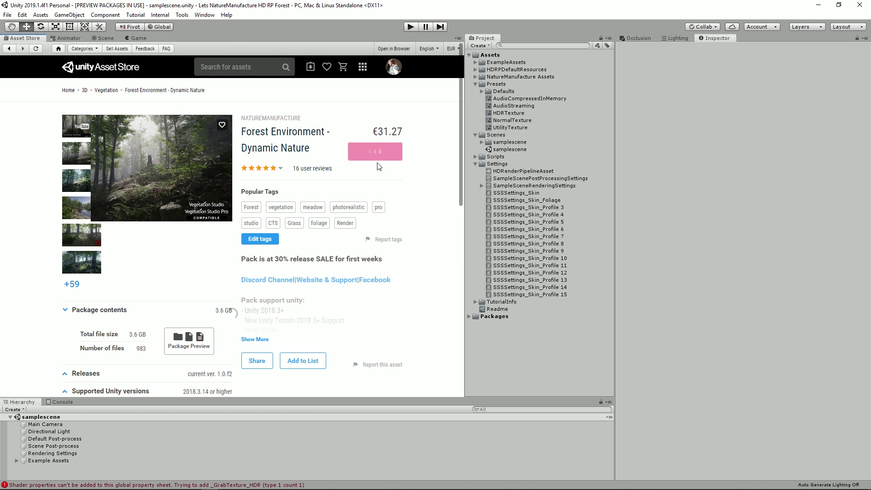
pyautogui.click(365, 154)
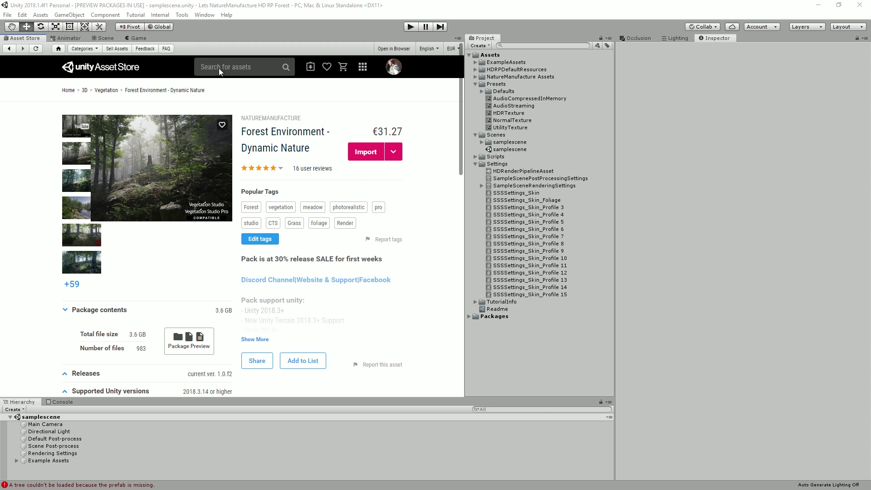
# Step: Check the installed version and dependencies of the High Definition RP package in the Package Manager
pyautogui.click(203, 16)
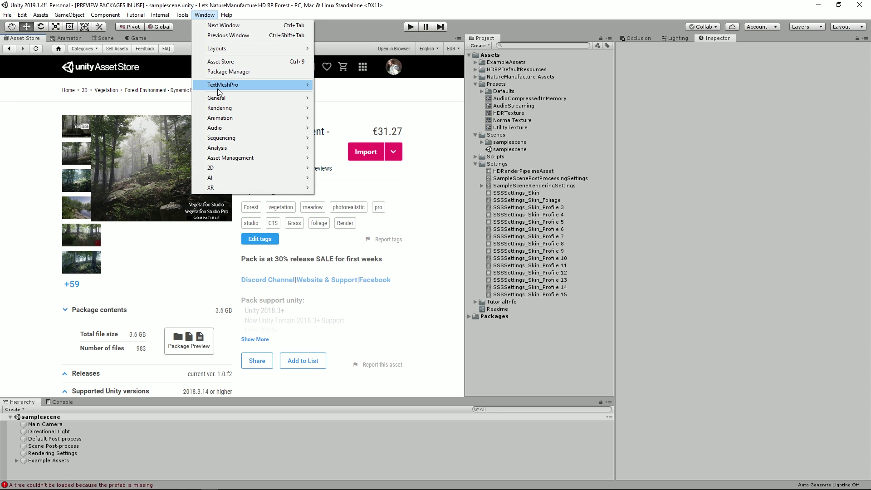
pyautogui.click(225, 72)
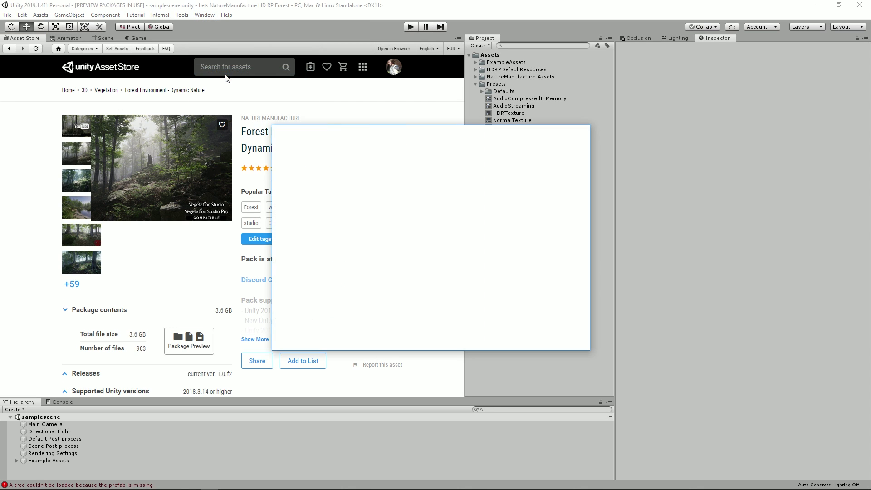
pyautogui.moveTo(320, 130); pyautogui.dragTo(184, 97)
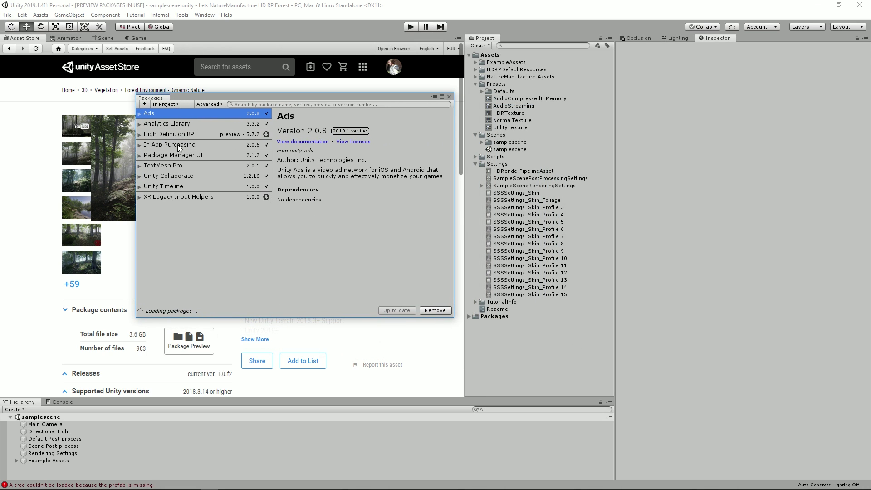
pyautogui.click(166, 135)
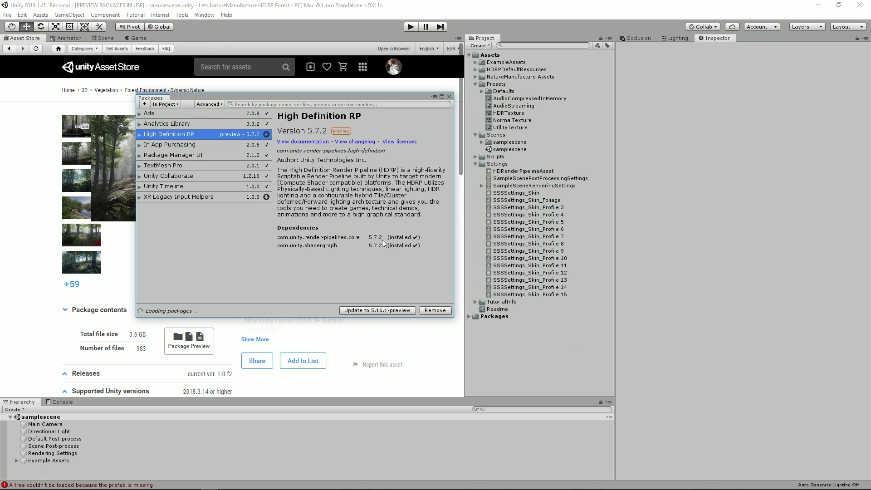
# Step: Import the HD SRP 5.7 Unity 2019,1 River Auto Material 2019 (Alpha) support package from the River Auto Material folder
pyautogui.click(472, 84)
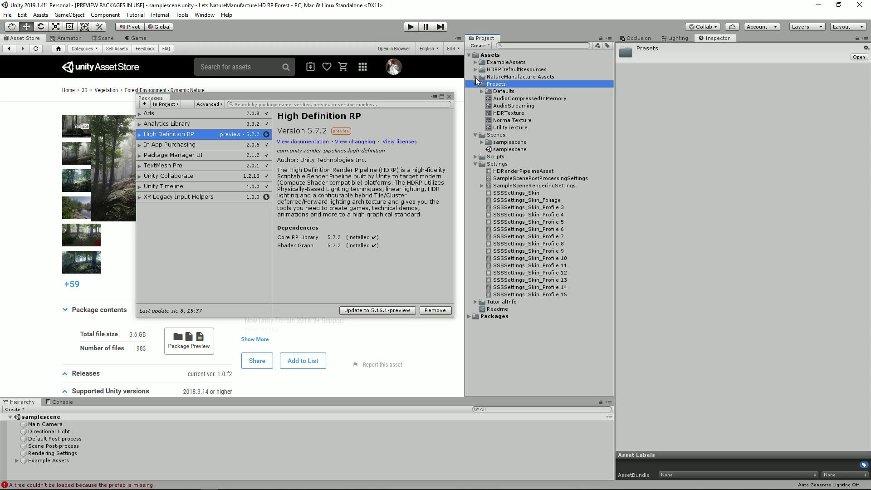
pyautogui.click(475, 76)
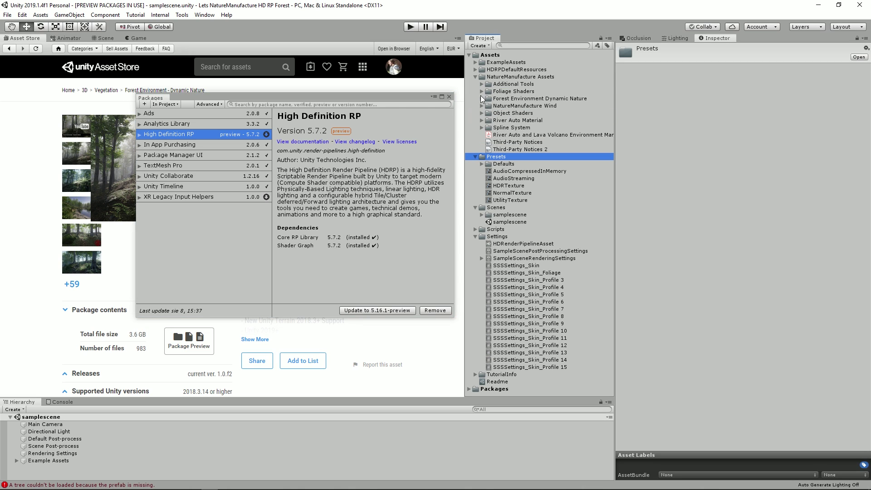
pyautogui.click(482, 121)
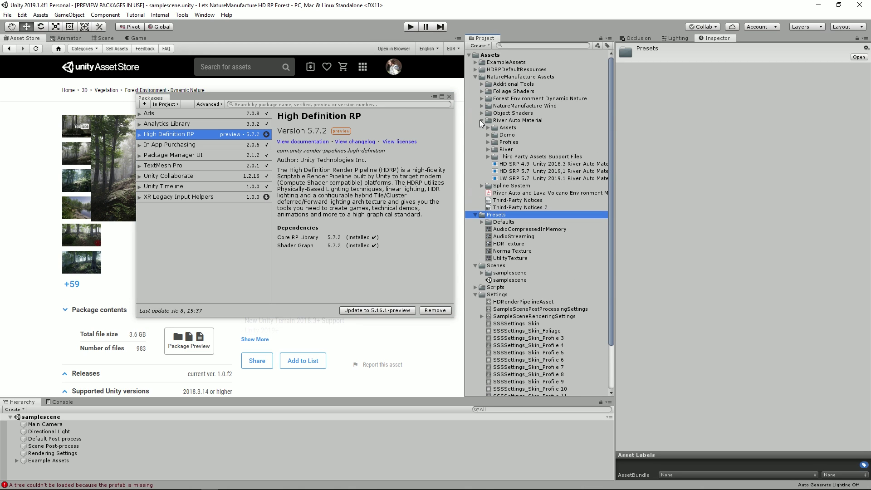
pyautogui.click(529, 171)
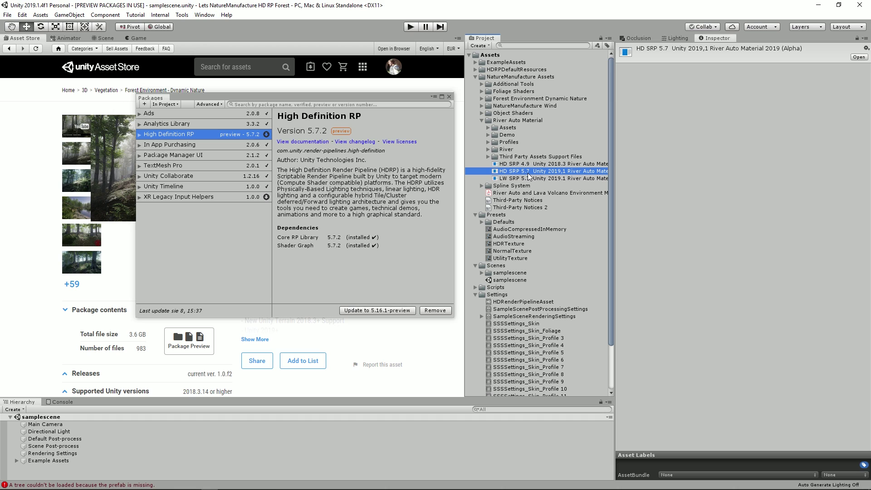
pyautogui.doubleClick(527, 172)
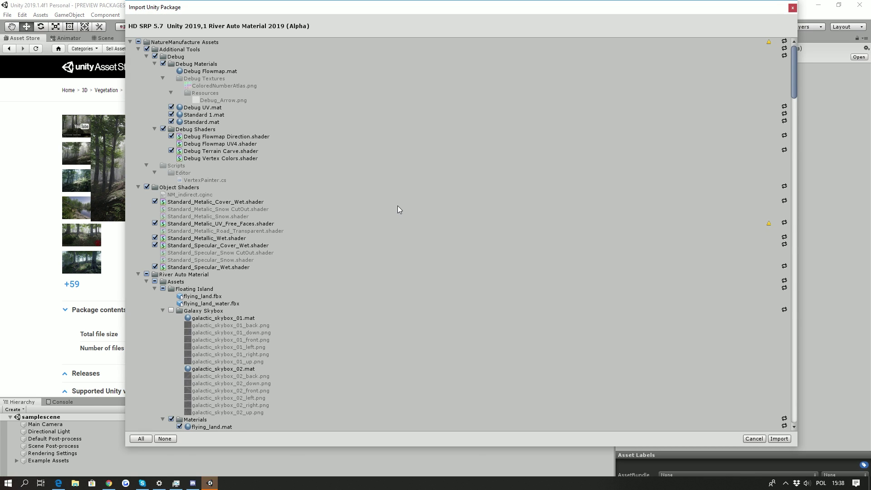
pyautogui.click(779, 439)
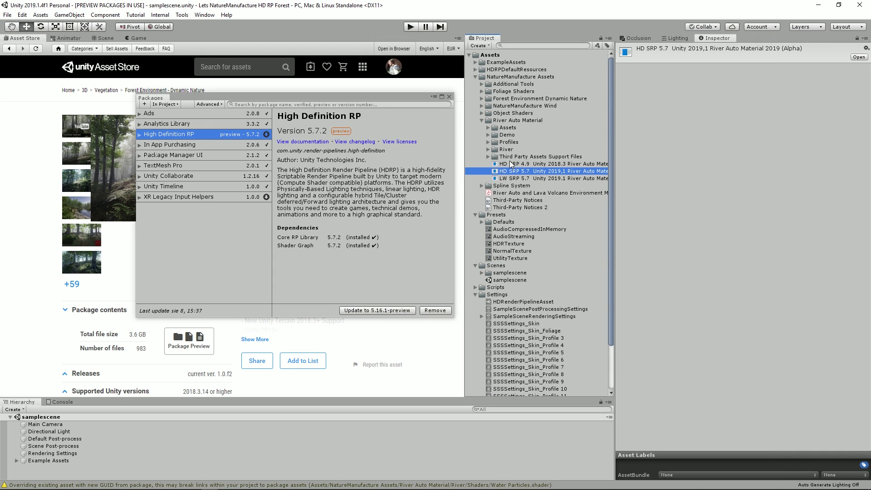
# Step: Import the HD RP 5.7 Unity 2019.1 Forest Environment package from HD and LW RP Support Packs, and close the Package Manager
pyautogui.click(482, 121)
pyautogui.click(482, 98)
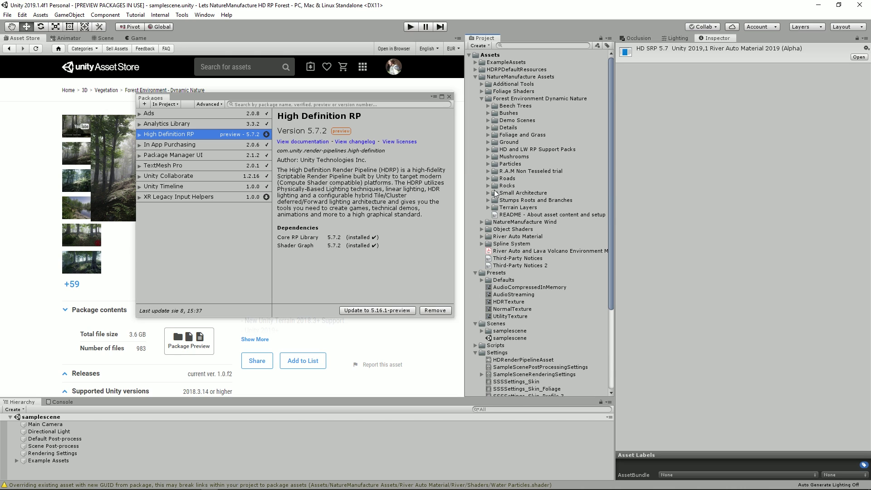
pyautogui.click(489, 149)
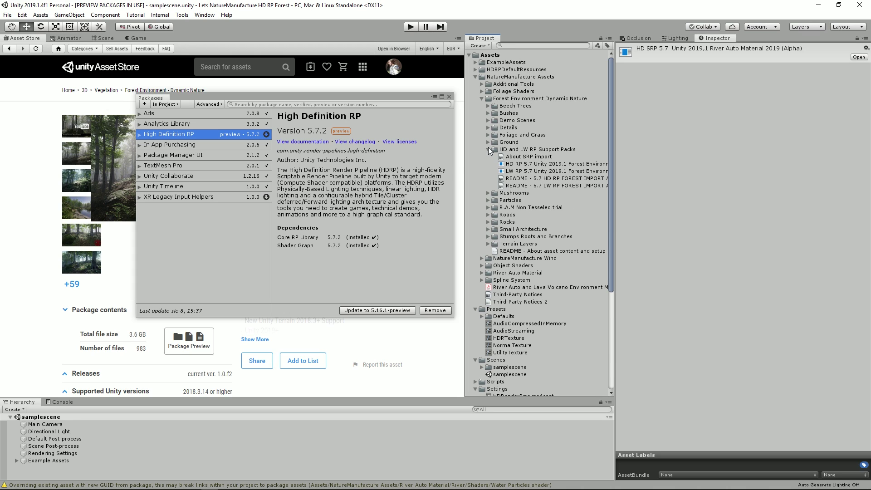
pyautogui.click(522, 164)
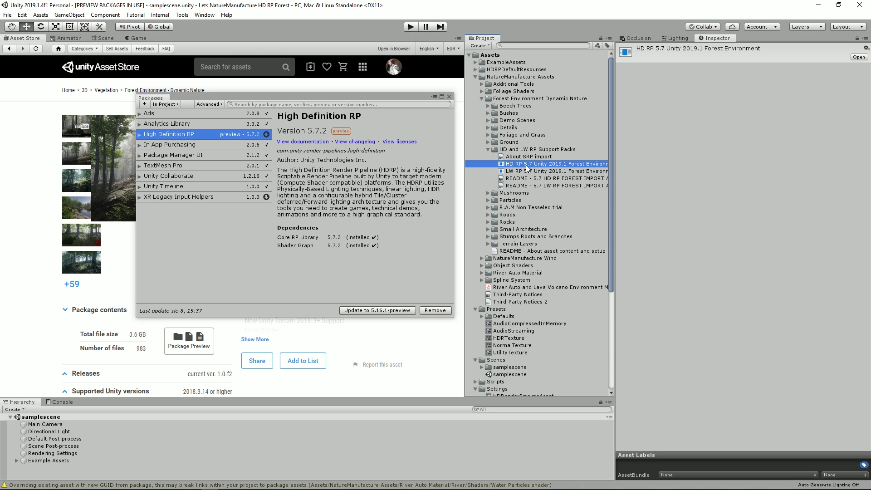
pyautogui.doubleClick(526, 164)
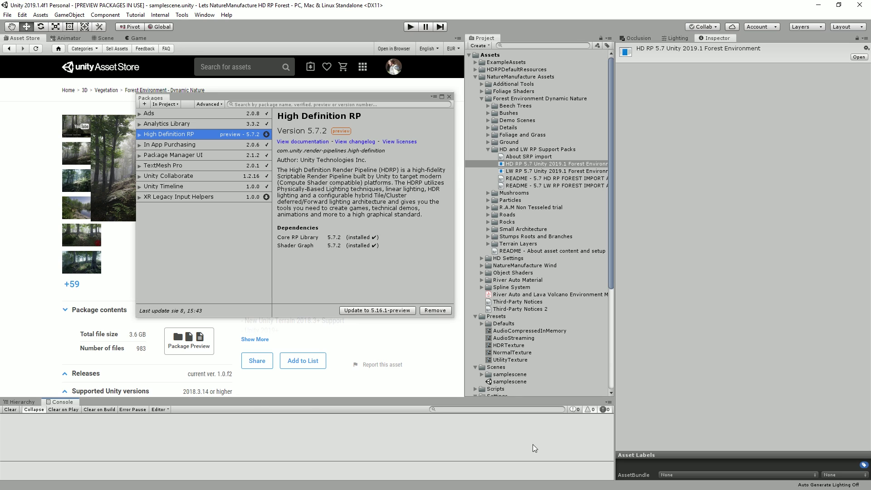
pyautogui.click(449, 96)
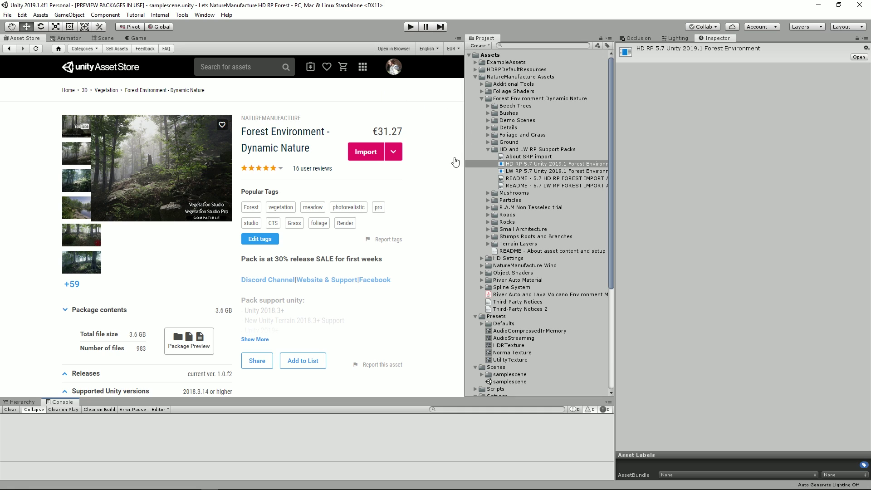
# Step: Enable High Quality volumetrics in the lighting settings of the HDRenderPipelineAsset
pyautogui.scroll(-3, 526, 153)
pyautogui.scroll(-4, 526, 152)
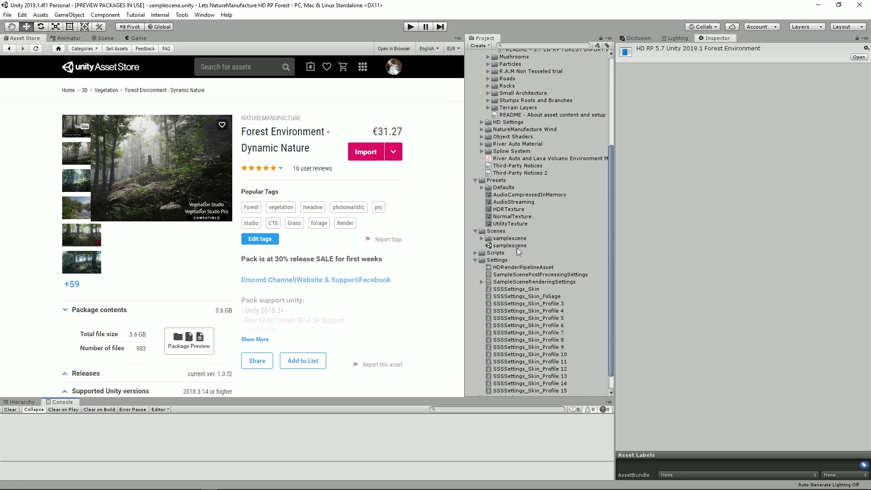
pyautogui.click(527, 268)
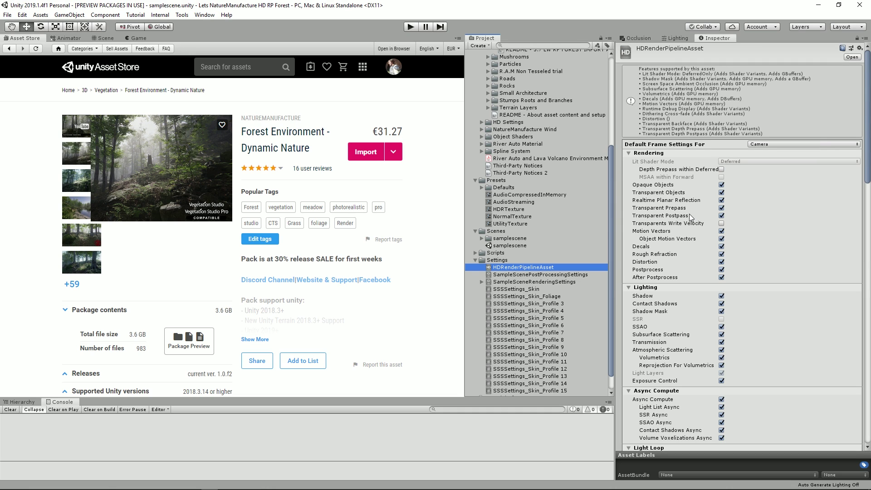
pyautogui.scroll(-6, 699, 214)
pyautogui.scroll(-3, 701, 213)
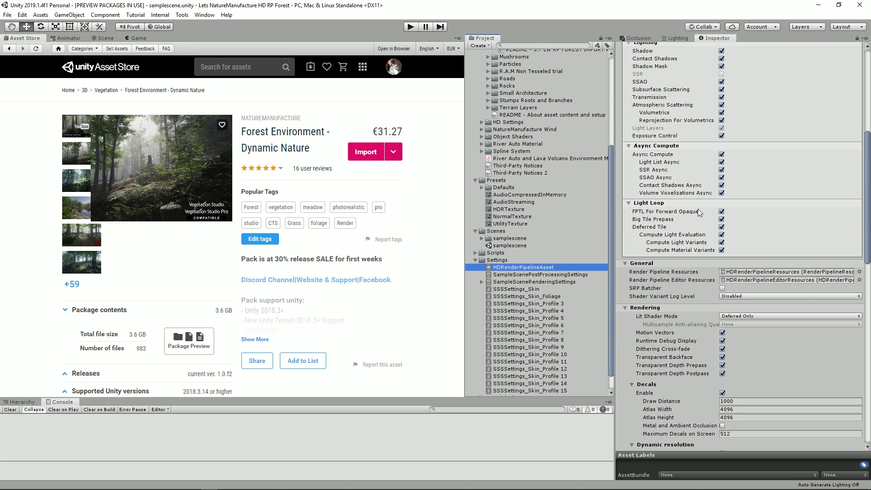
pyautogui.scroll(-6, 700, 191)
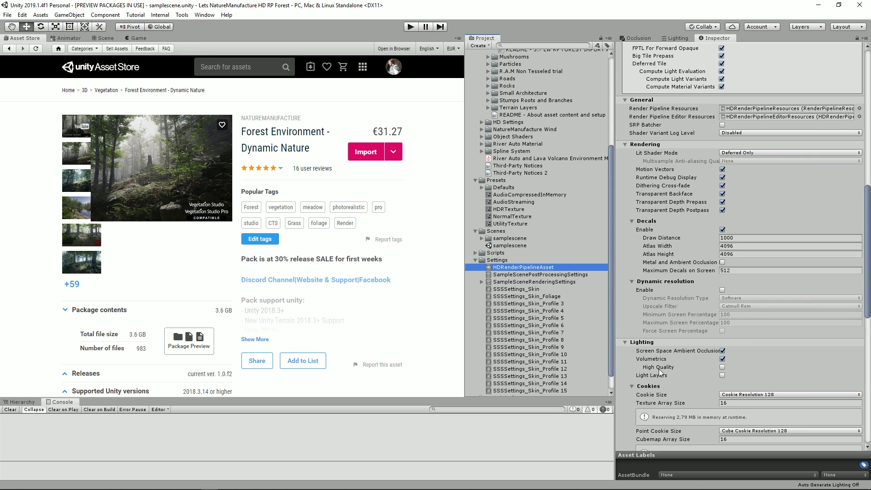
pyautogui.click(722, 367)
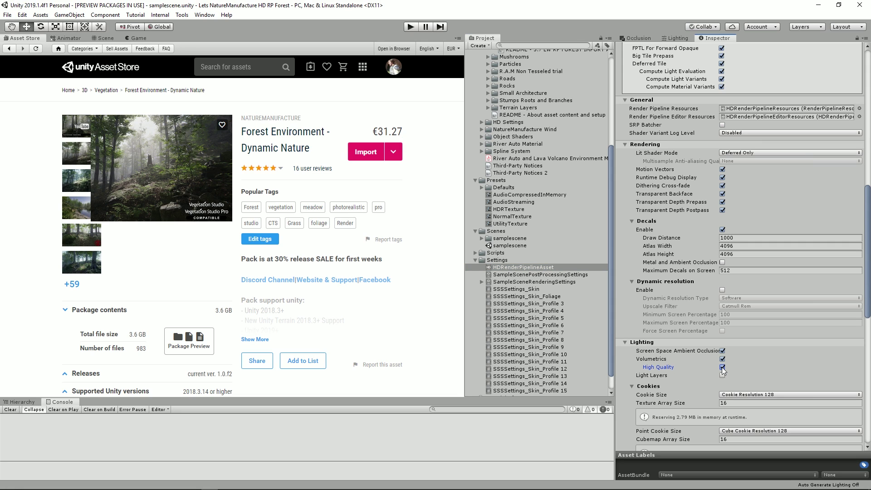
# Step: Review the HDRenderPipelineAsset's frame, rendering, lighting, reflection, shadow and material settings, including the Diffusion Profile List
pyautogui.scroll(-14, 698, 316)
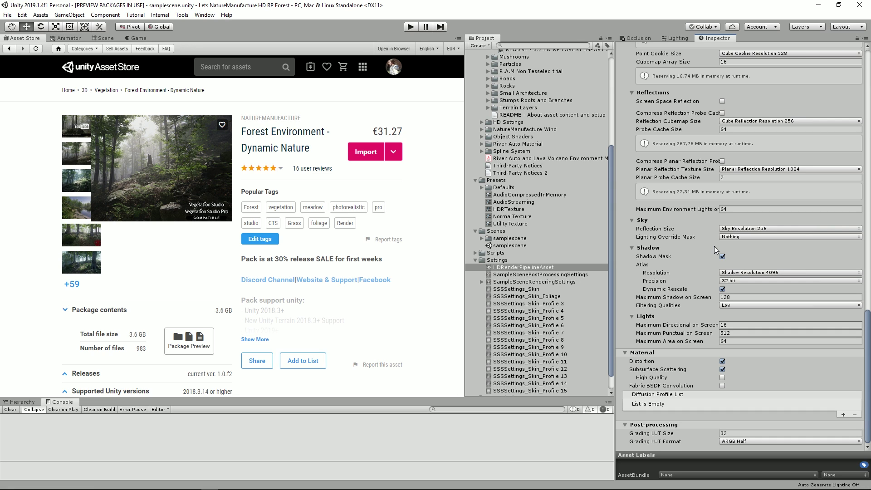
pyautogui.scroll(15, 713, 249)
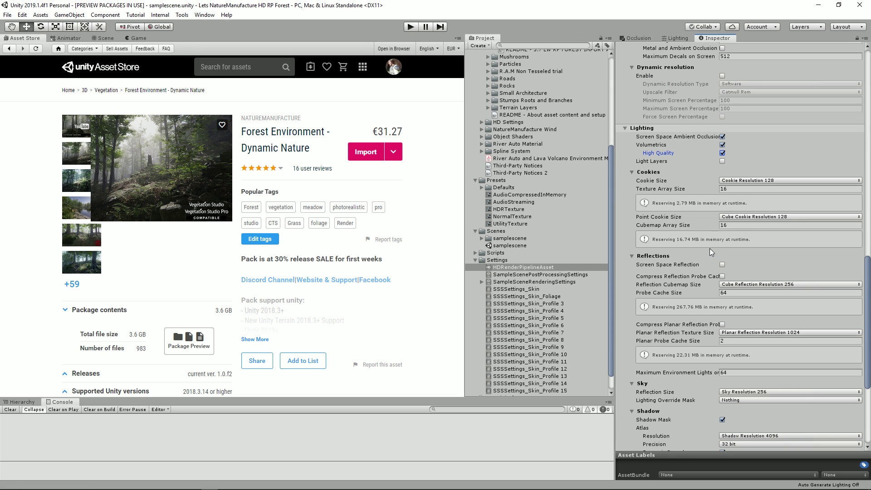
pyautogui.scroll(6, 711, 249)
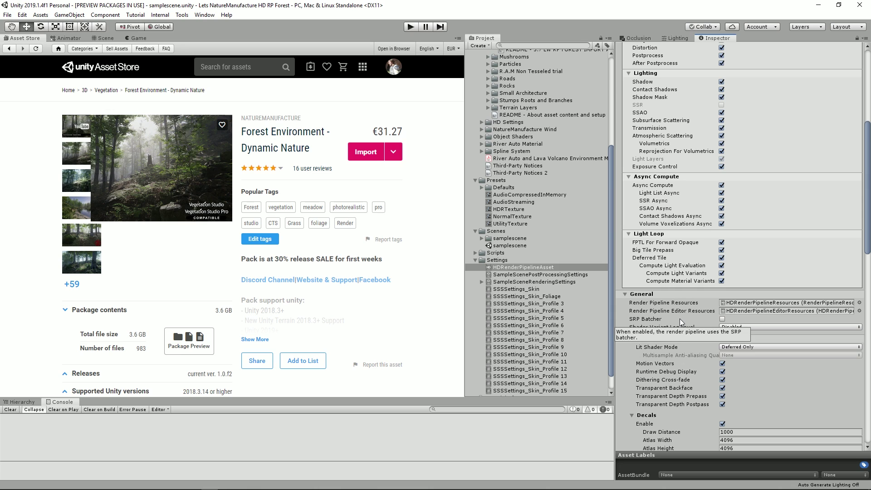
pyautogui.scroll(5, 680, 318)
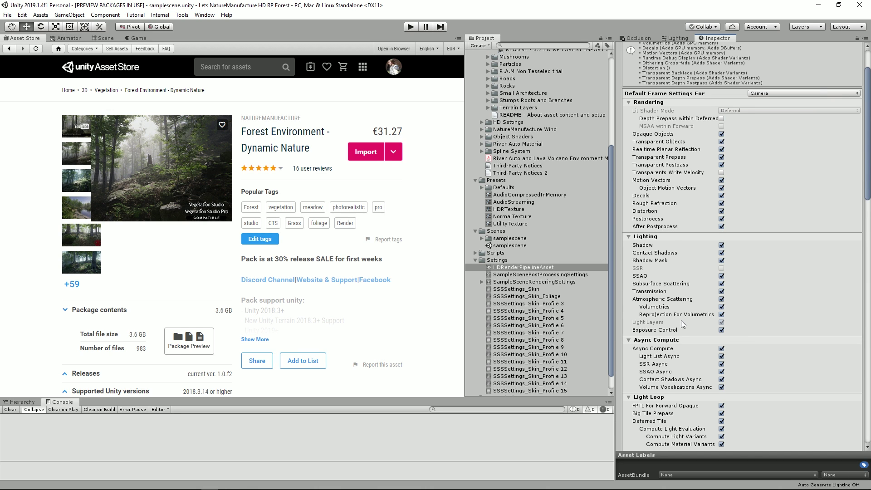
pyautogui.scroll(2, 680, 320)
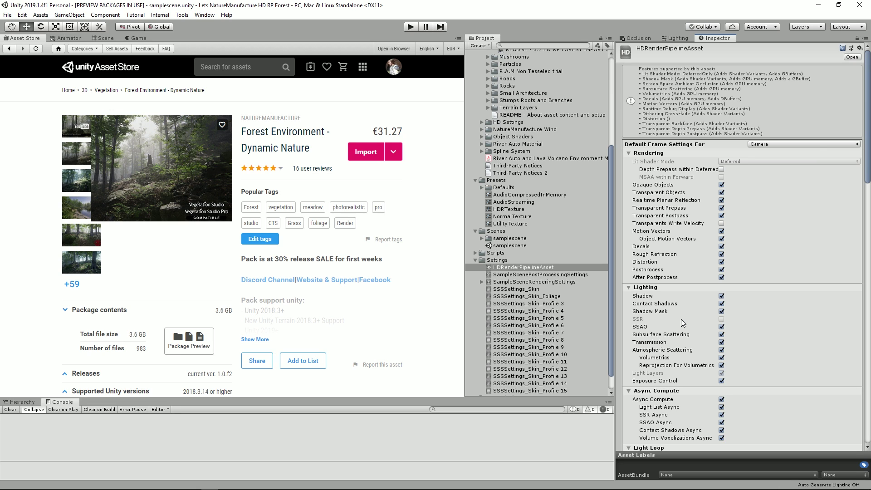
pyautogui.scroll(-8, 681, 319)
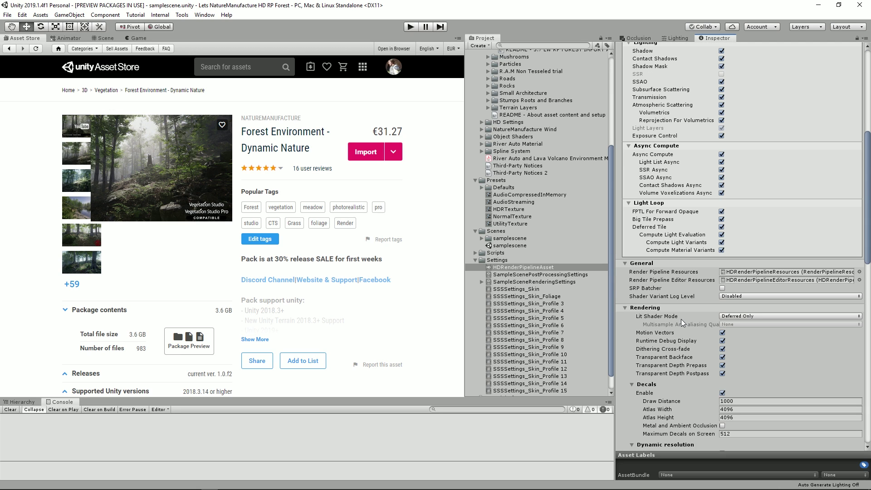
pyautogui.scroll(-10, 682, 319)
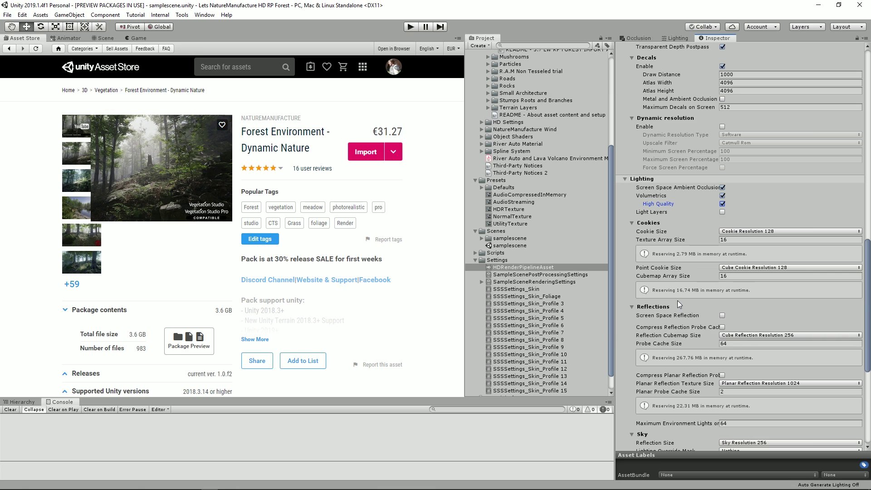
pyautogui.scroll(-7, 678, 300)
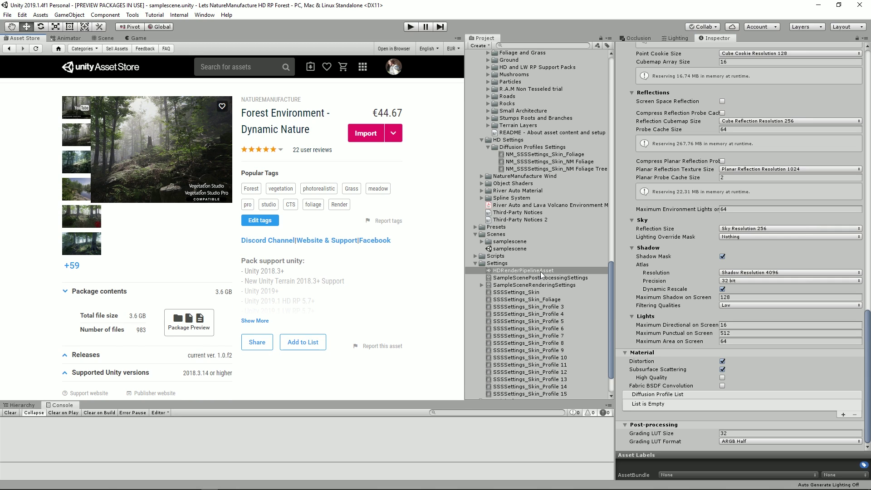
# Step: Add three Diffusion Profile List entries and assign NM_SSSSettings_Skin_Foliage, NM_SSSSettings_Skin_NM Foliage and NM_SSSSettings_Skin_NM Foliage Trees
pyautogui.click(842, 414)
pyautogui.click(843, 414)
pyautogui.click(843, 423)
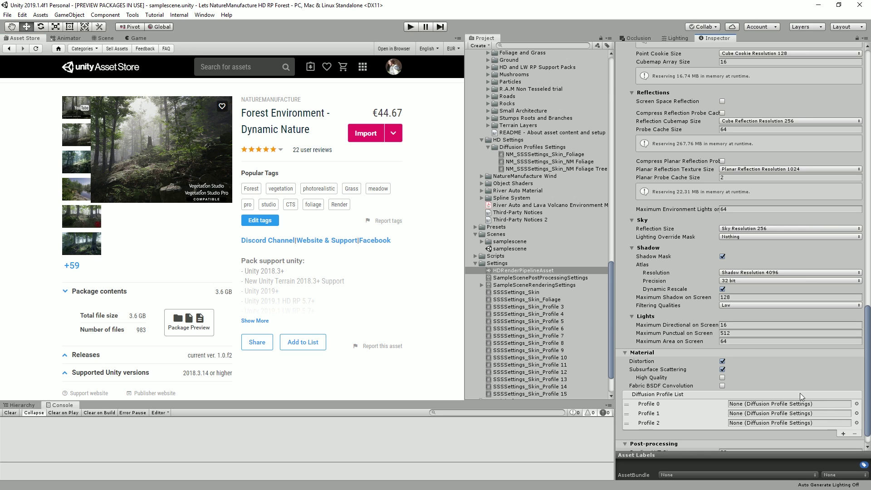
pyautogui.moveTo(556, 155); pyautogui.dragTo(790, 414)
pyautogui.moveTo(571, 169); pyautogui.dragTo(779, 426)
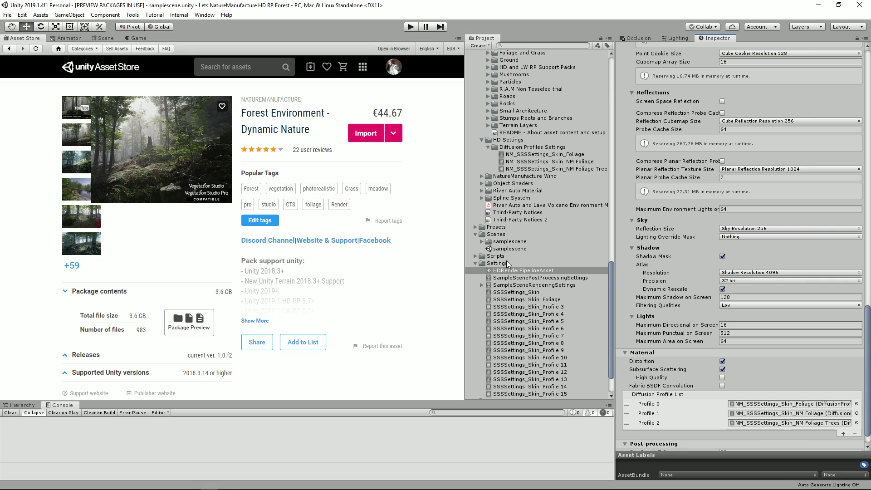
# Step: Open the Forest Demo Scene from the Demo Scenes folder of Forest Environment Dynamic Nature
pyautogui.click(523, 262)
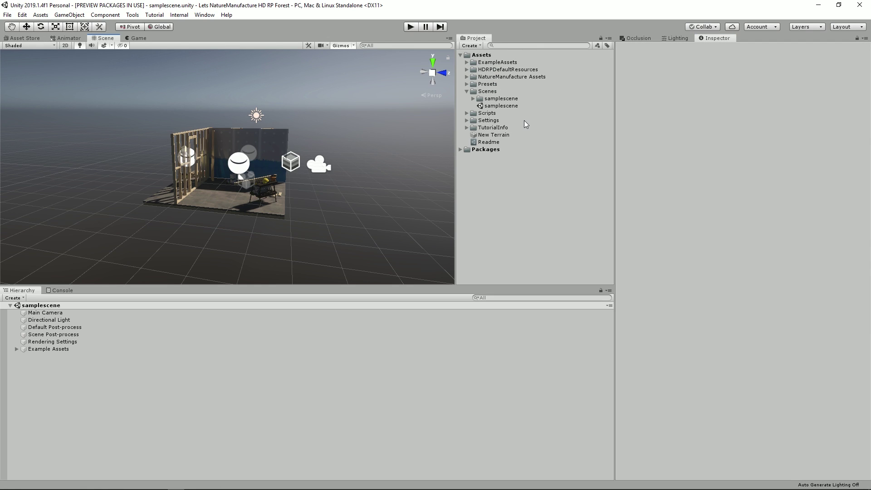
pyautogui.click(467, 77)
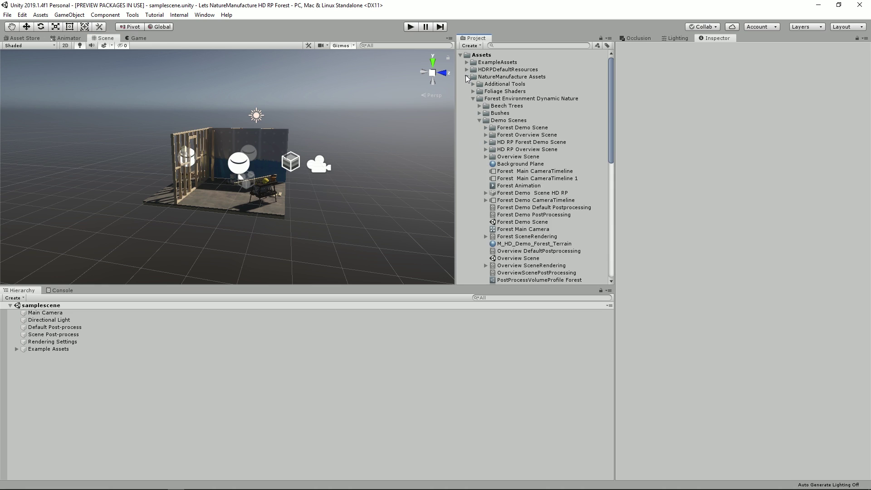
pyautogui.click(474, 98)
pyautogui.click(480, 120)
pyautogui.click(479, 149)
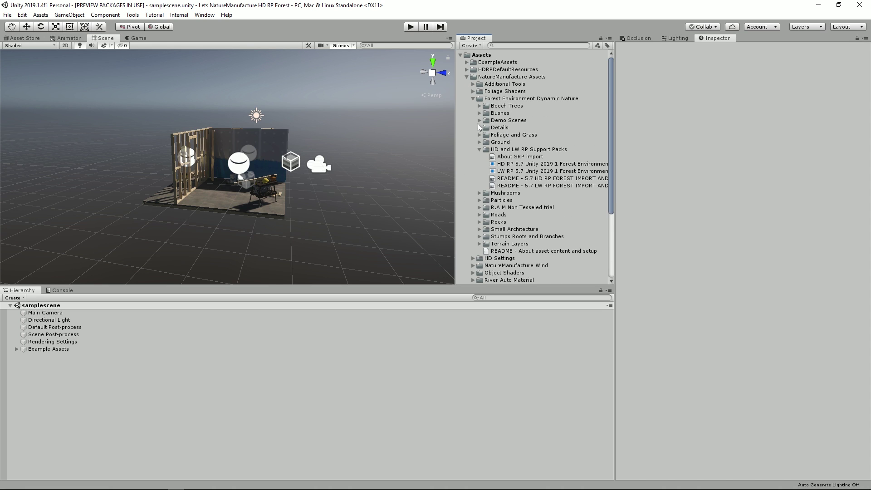
pyautogui.click(479, 149)
pyautogui.click(475, 119)
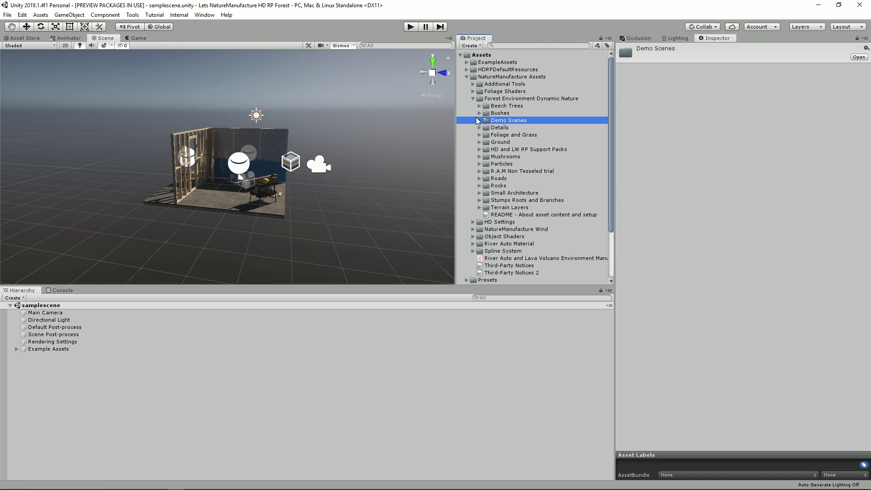
pyautogui.click(479, 120)
pyautogui.scroll(-3, 515, 177)
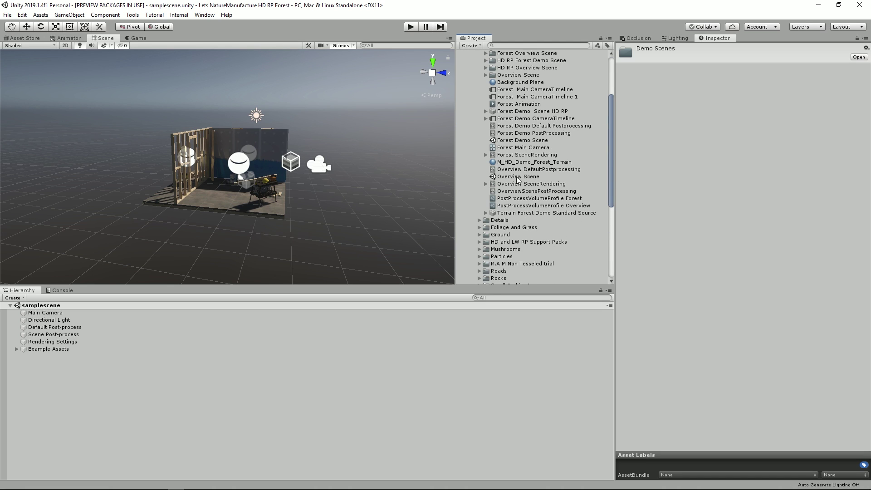
pyautogui.click(511, 140)
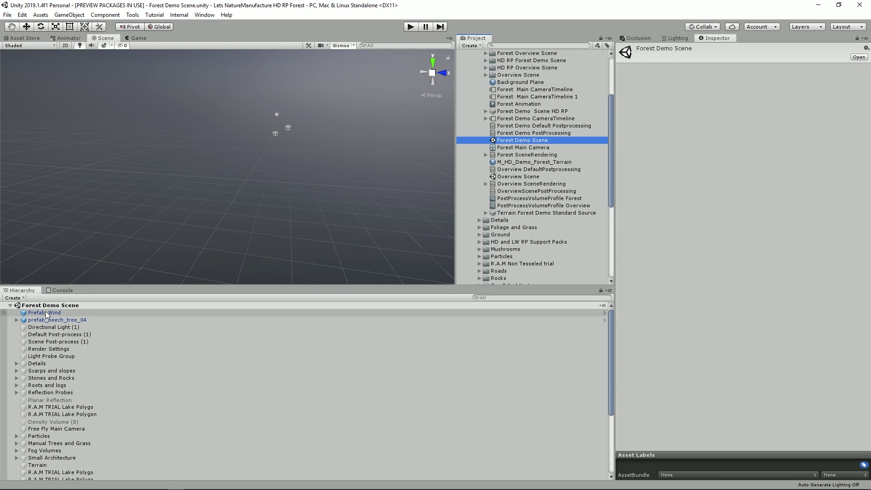
# Step: Copy Prefab_Wind, Directional Light (1), Default Post-process (1), Scene Post-process (1), Render Settings, Free Fly Main Camera and Fog Volumes from the demo scene
pyautogui.click(45, 313)
pyautogui.keyDown('ctrl'); pyautogui.click(69, 328); pyautogui.keyUp('ctrl')
pyautogui.keyDown('ctrl'); pyautogui.click(75, 336); pyautogui.keyUp('ctrl')
pyautogui.keyDown('ctrl'); pyautogui.click(75, 343); pyautogui.keyUp('ctrl')
pyautogui.keyDown('ctrl'); pyautogui.click(72, 350); pyautogui.keyUp('ctrl')
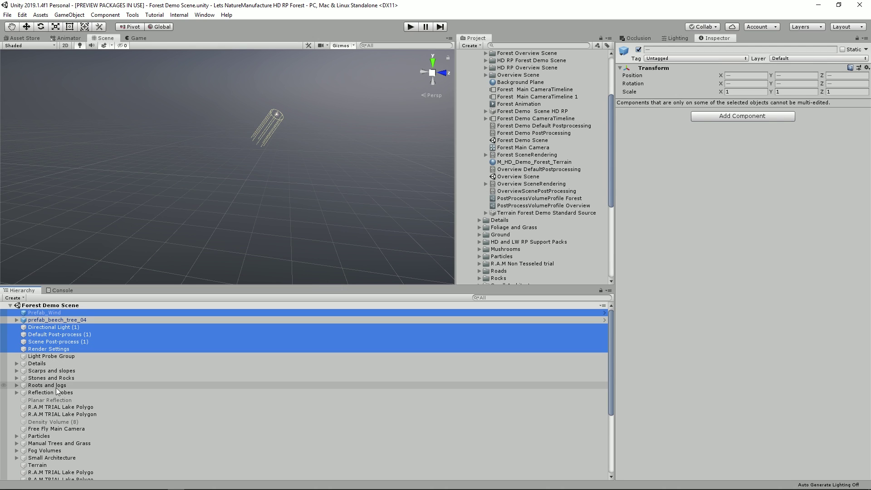
pyautogui.keyDown('ctrl'); pyautogui.click(56, 428); pyautogui.keyUp('ctrl')
pyautogui.keyDown('ctrl'); pyautogui.click(51, 451); pyautogui.keyUp('ctrl')
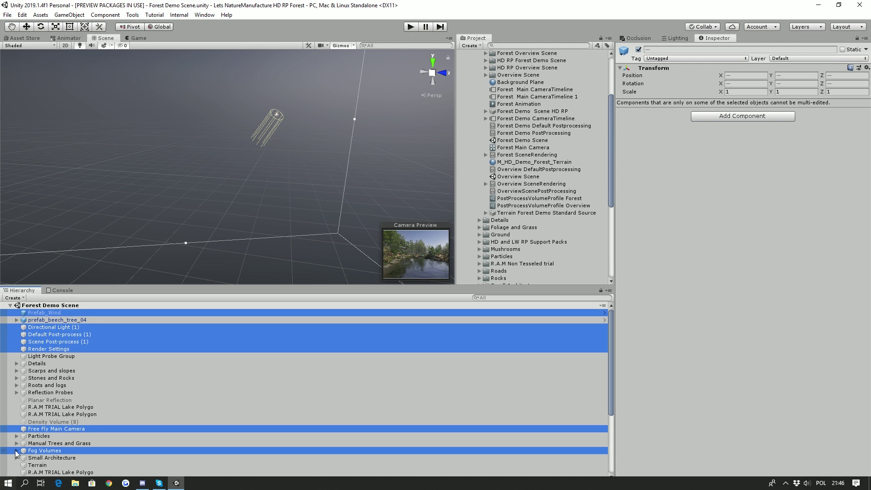
pyautogui.scroll(-3, 66, 398)
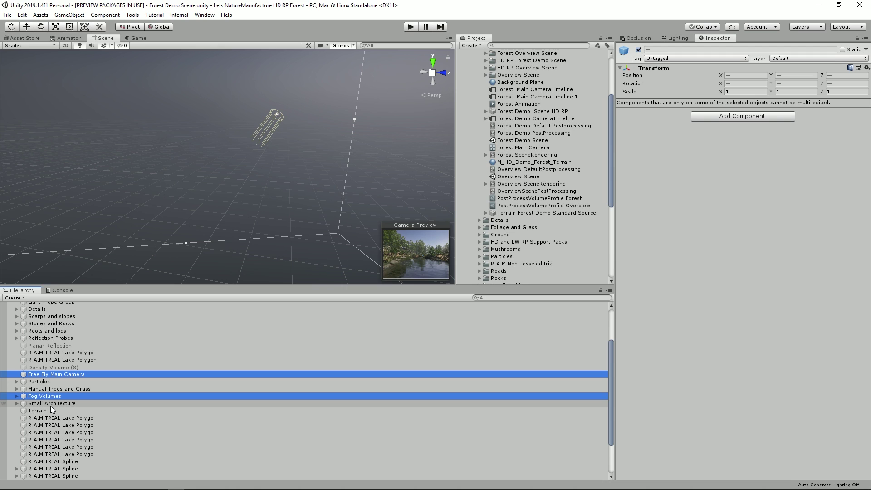
pyautogui.scroll(3, 55, 377)
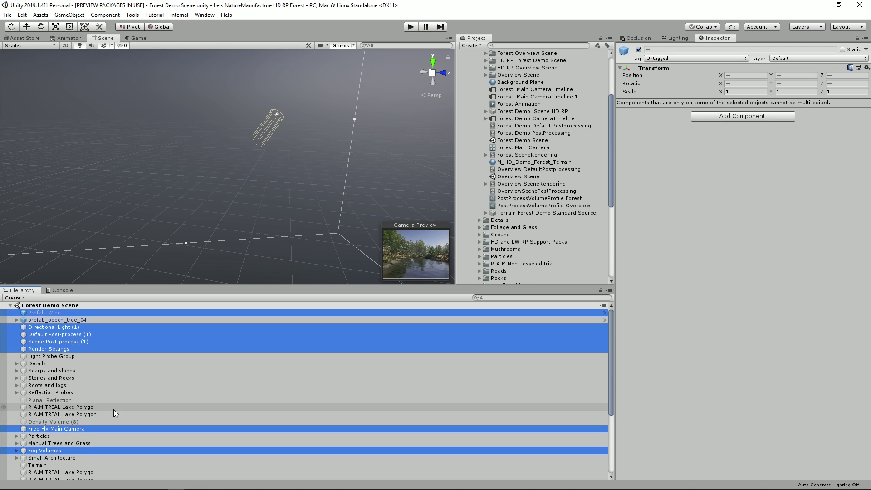
pyautogui.scroll(-3, 126, 364)
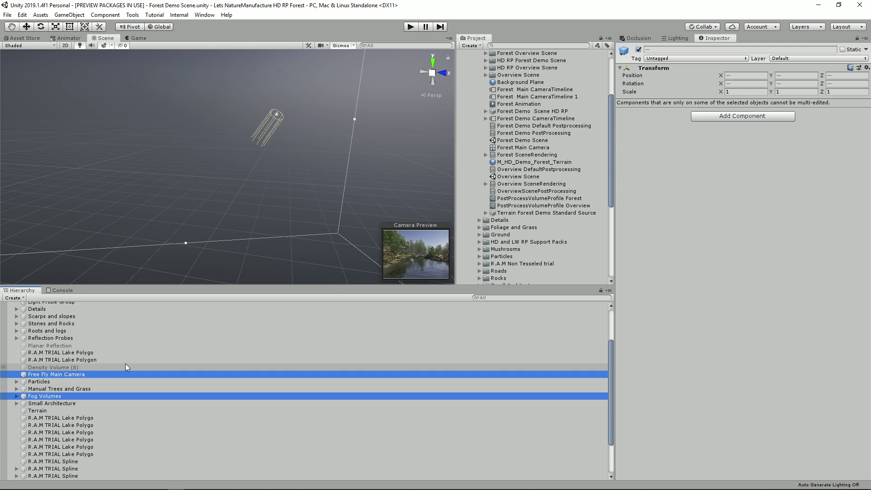
pyautogui.scroll(-2, 124, 367)
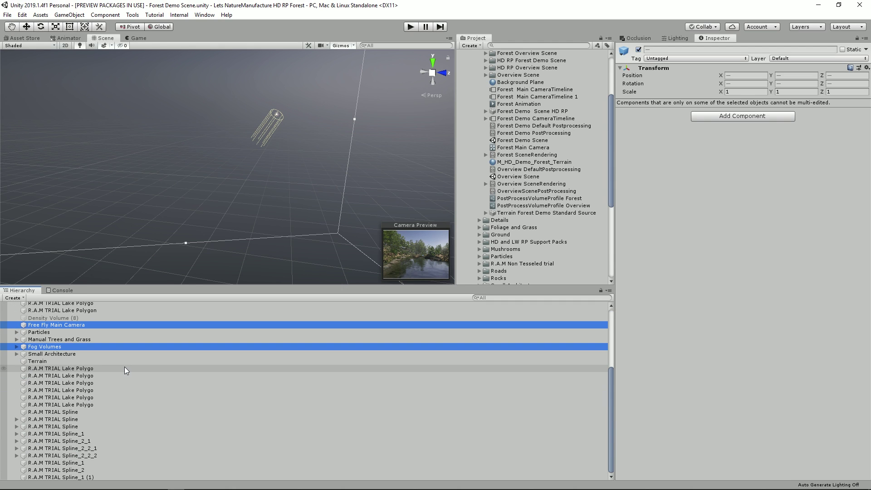
pyautogui.scroll(5, 124, 366)
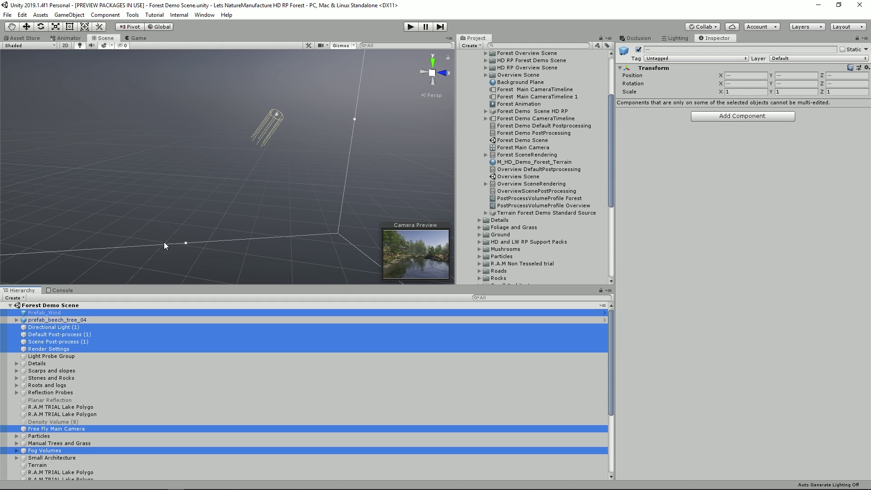
# Step: Create a new scene and replace all its default objects with the objects copied from the demo scene
pyautogui.click(8, 15)
pyautogui.click(30, 26)
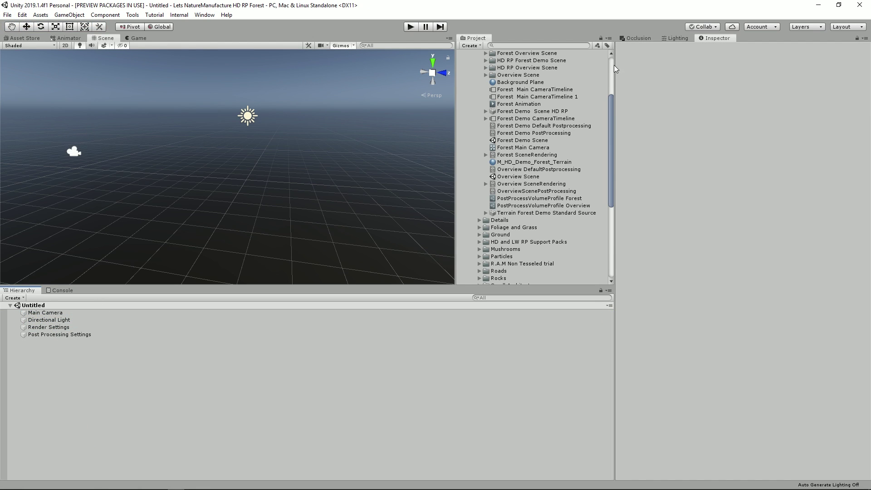
pyautogui.click(46, 335)
pyautogui.keyDown('shift'); pyautogui.click(35, 315); pyautogui.keyUp('shift')
pyautogui.press('Delete')
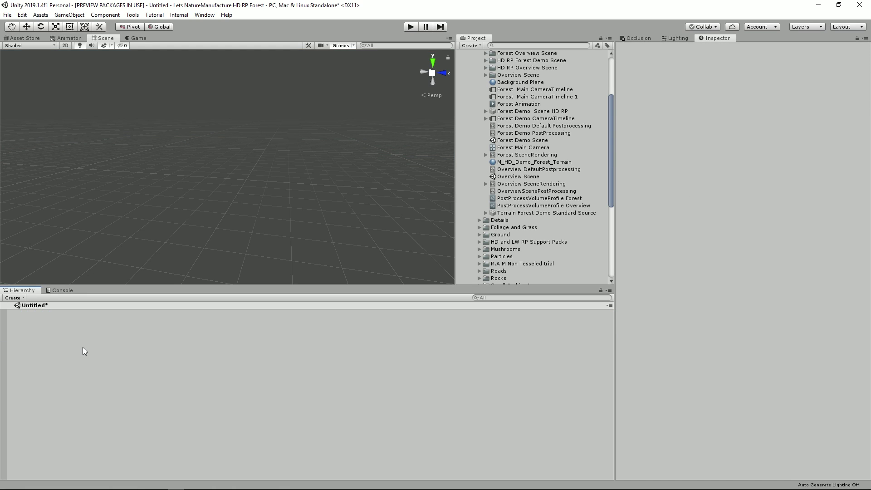
pyautogui.hotkey('ctrl', 'v')
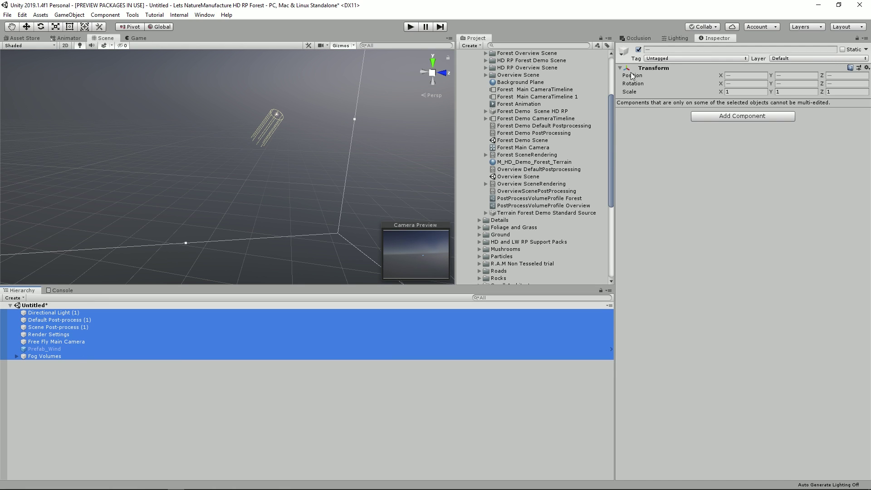
# Step: Disable Realtime Global Illumination and set the mixed Lighting Mode to Baked Indirect in the scene's lighting settings
pyautogui.click(681, 38)
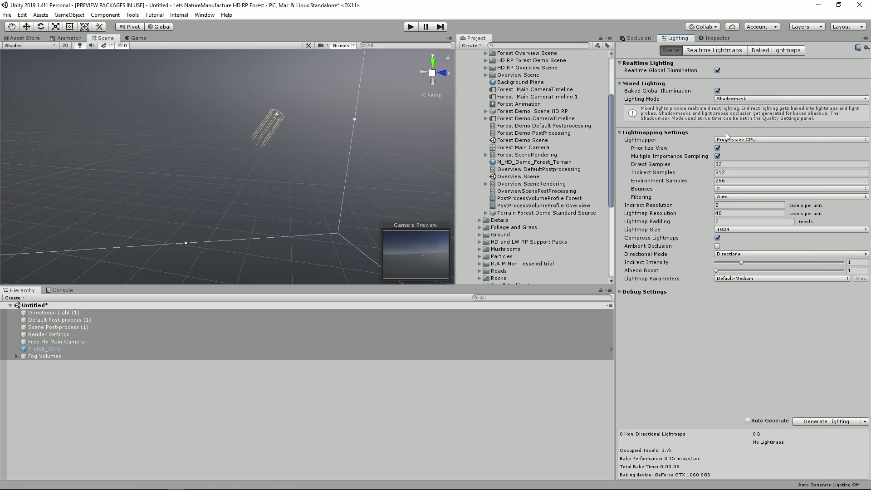
pyautogui.click(728, 139)
pyautogui.click(731, 141)
pyautogui.click(726, 99)
pyautogui.click(717, 63)
pyautogui.click(717, 71)
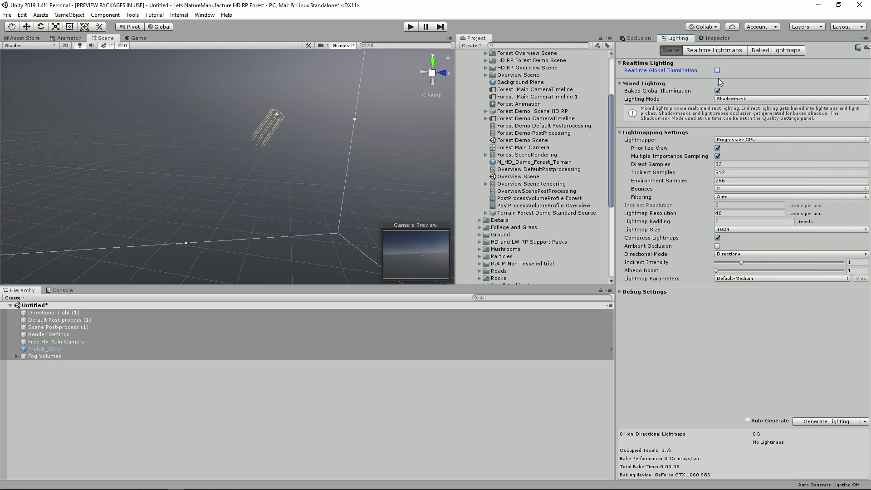
pyautogui.click(729, 101)
pyautogui.click(736, 107)
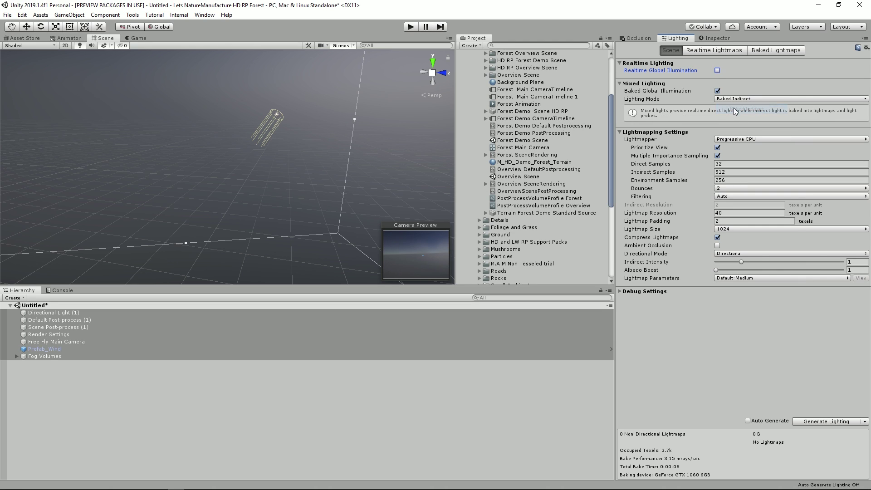
# Step: Set the lightmapper to Progressive GPU (Preview) and enable Ambient Occlusion in the lightmapping settings
pyautogui.click(729, 140)
pyautogui.click(749, 170)
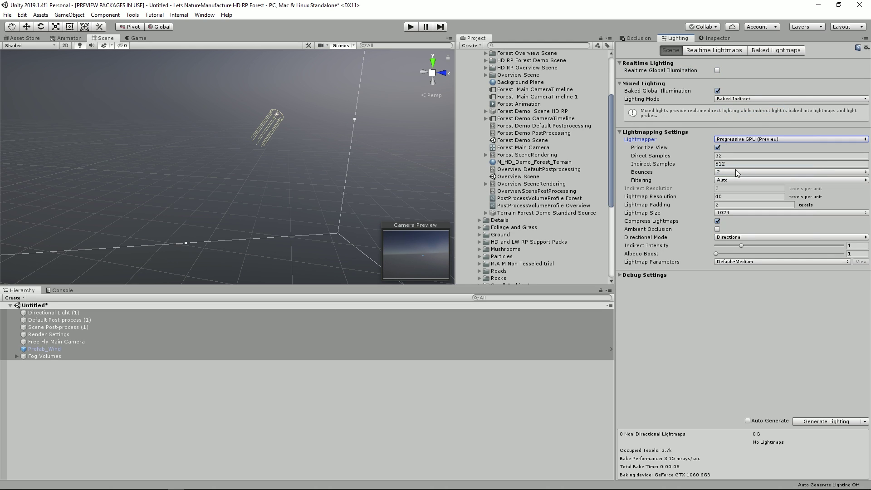
pyautogui.click(717, 229)
# Step: Save the scene as Forest Demo Tutorial in the project's Assets folder
pyautogui.click(61, 327)
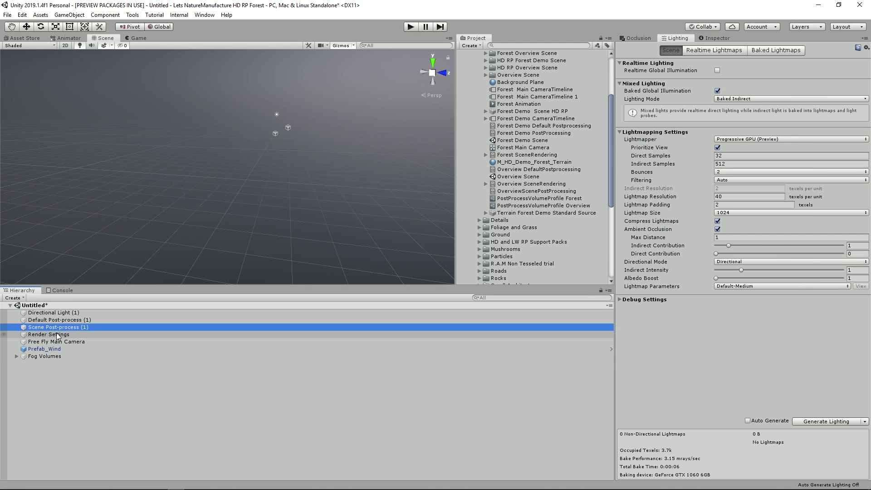
pyautogui.hotkey('ctrl', 's')
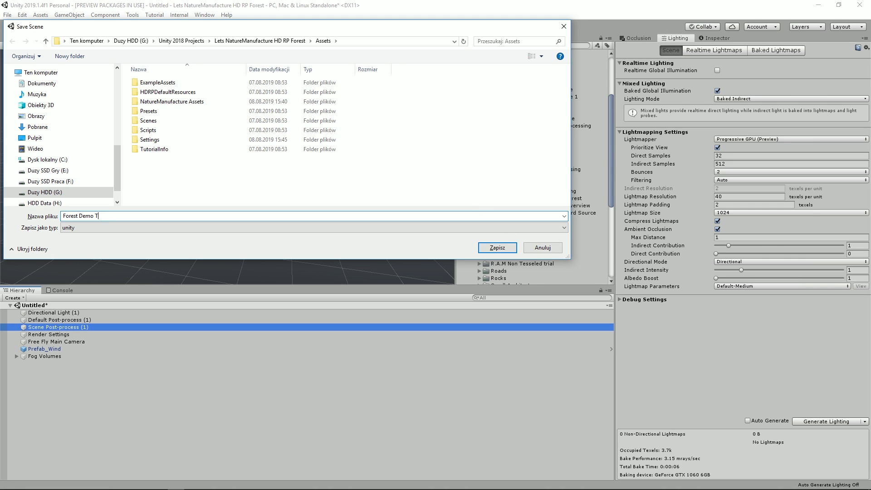
pyautogui.press('Return')
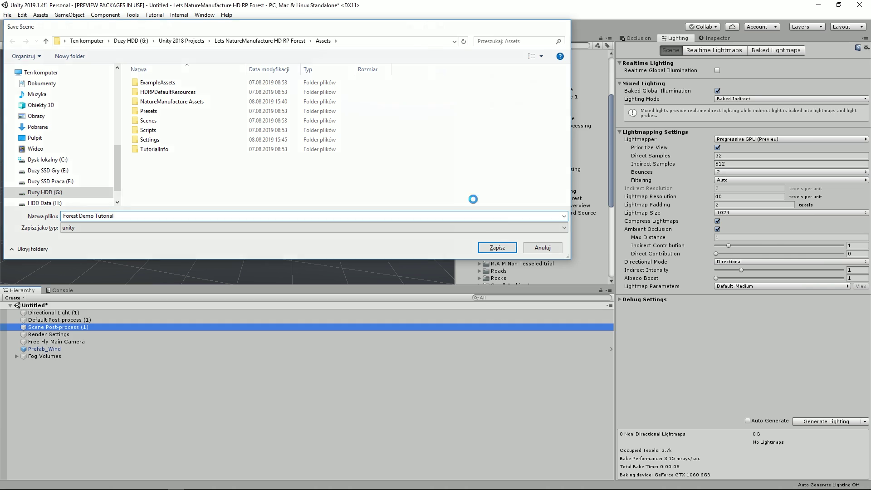
# Step: Enable automatic lighting generation for the scene and save it
pyautogui.click(748, 421)
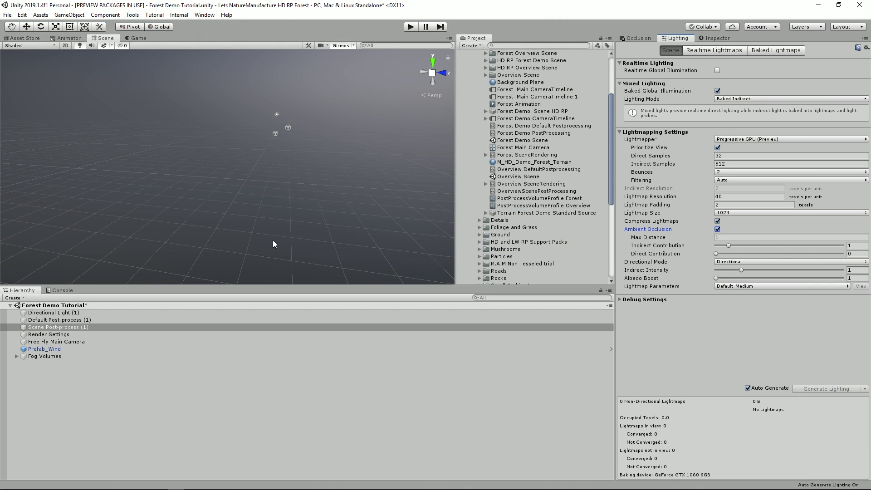
pyautogui.moveTo(257, 158); pyautogui.dragTo(269, 173, button='right')
pyautogui.hotkey('ctrl', 's')
pyautogui.moveTo(202, 199); pyautogui.dragTo(238, 175, button='right')
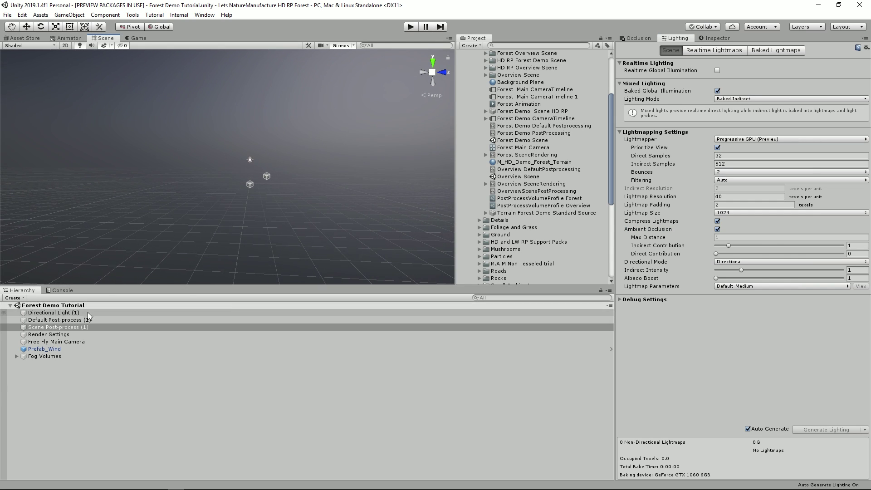
# Step: Add a new 3D Terrain object to the Forest Demo Tutorial scene
pyautogui.click(12, 298)
pyautogui.moveTo(51, 332)
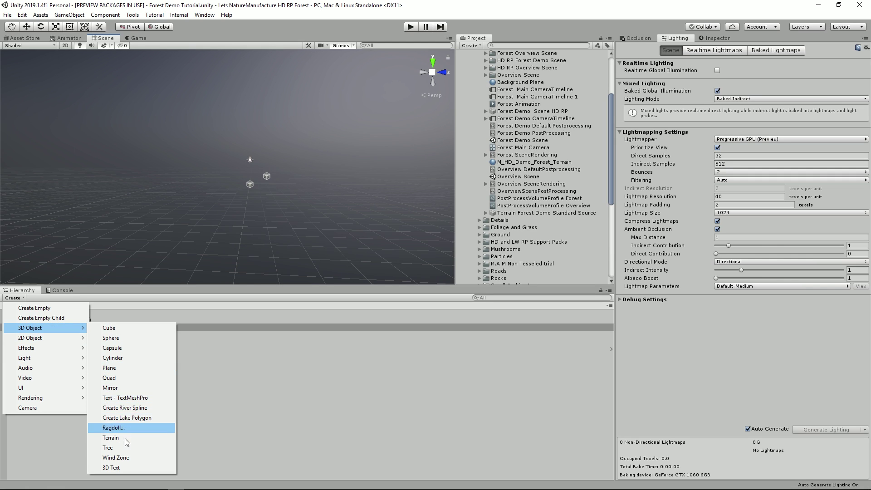
pyautogui.click(111, 438)
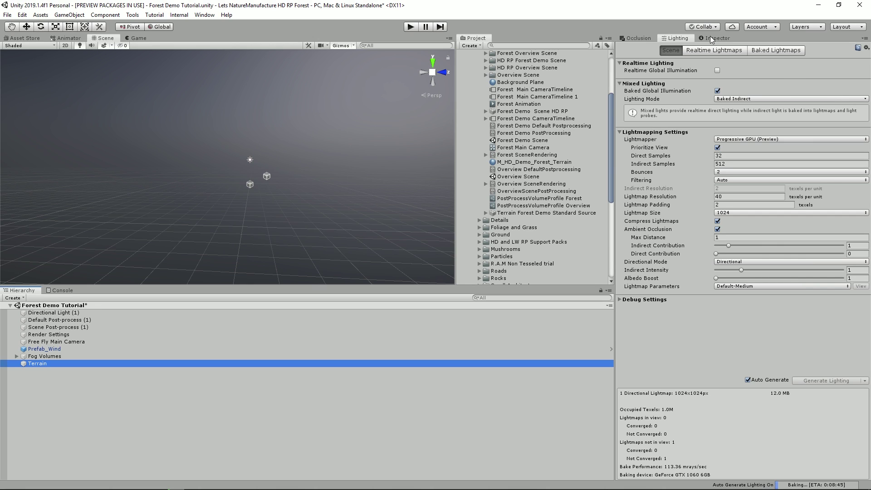
# Step: Set the terrain's width to 70, length to 70 and height to 60 in its Mesh Resolution settings
pyautogui.click(710, 37)
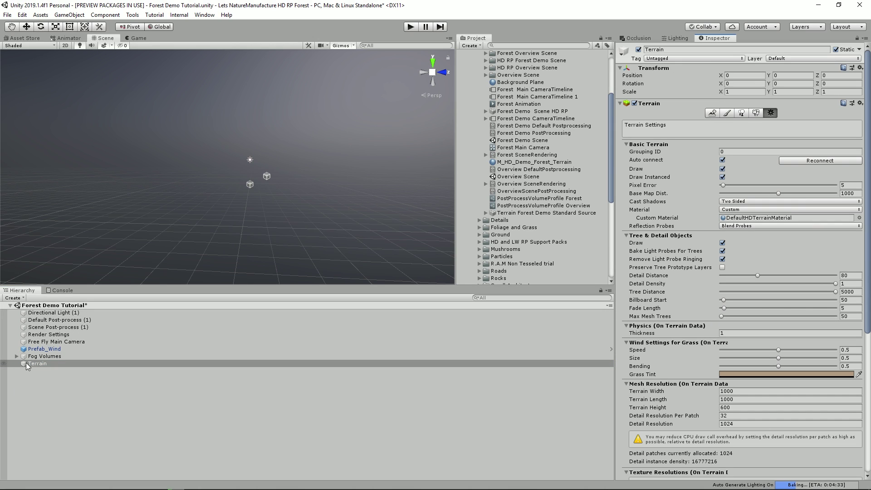
pyautogui.click(753, 393)
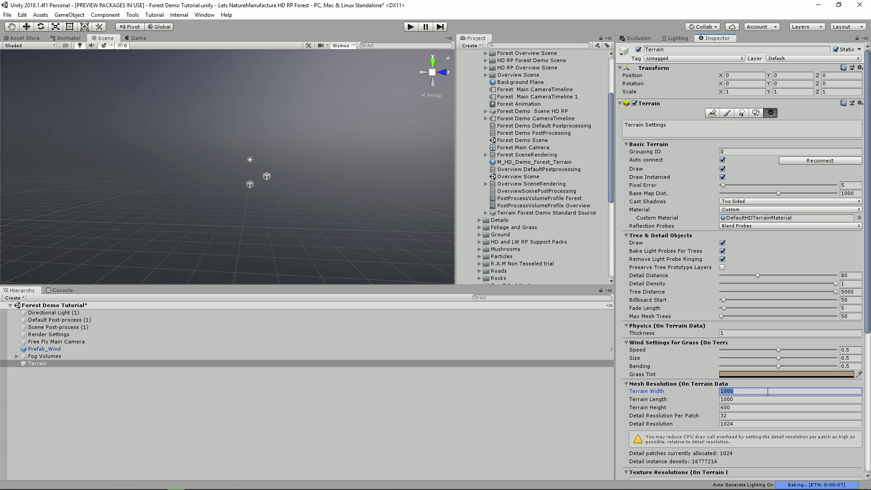
pyautogui.write('70')
pyautogui.press('Tab')
pyautogui.write('70')
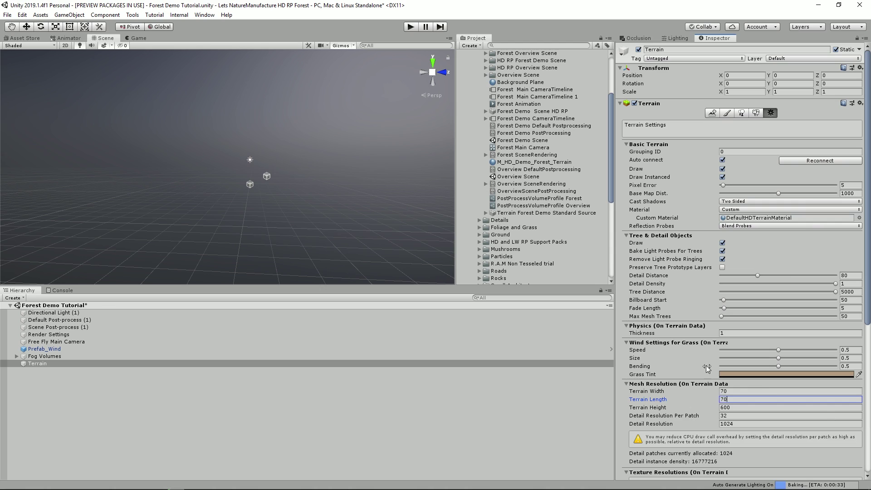
pyautogui.scroll(-5, 708, 359)
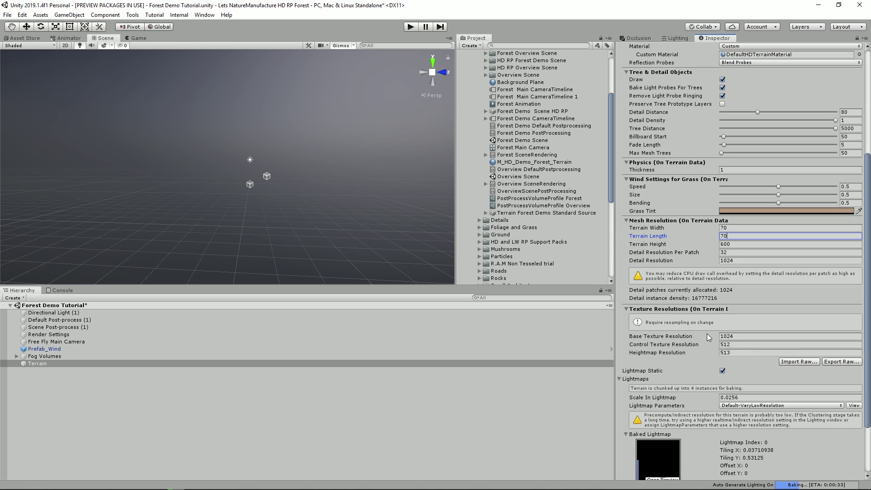
pyautogui.click(737, 245)
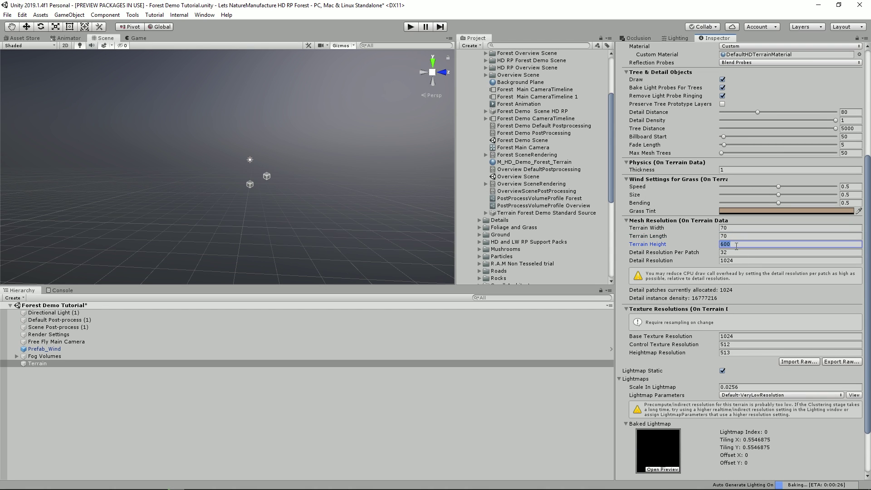
pyautogui.write('60')
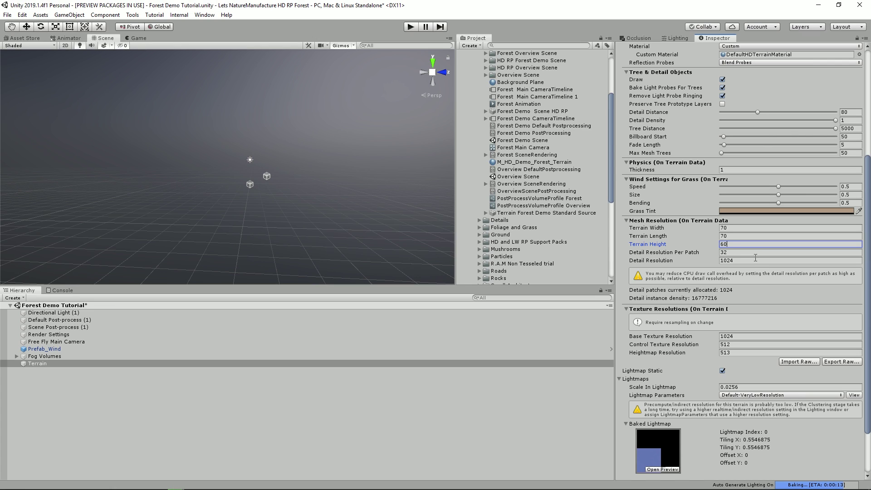
# Step: Resize the terrain's heightmap resolution to 65 in its texture resolution settings
pyautogui.click(747, 336)
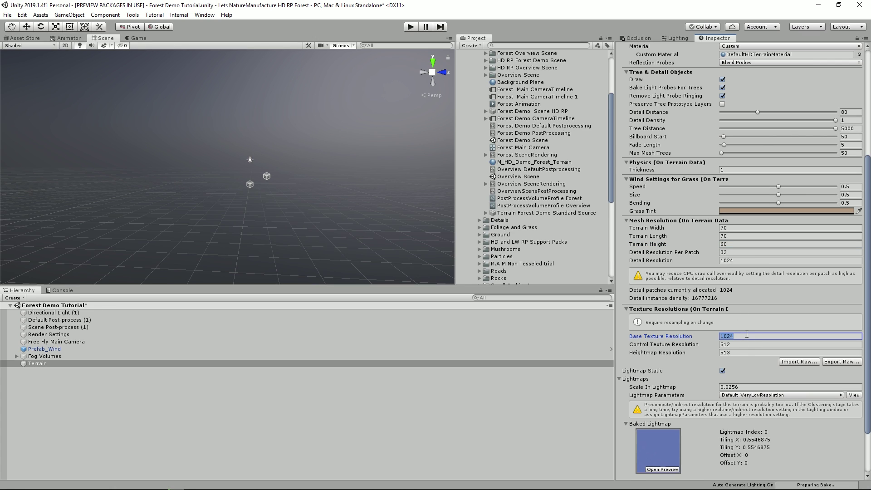
pyautogui.click(744, 344)
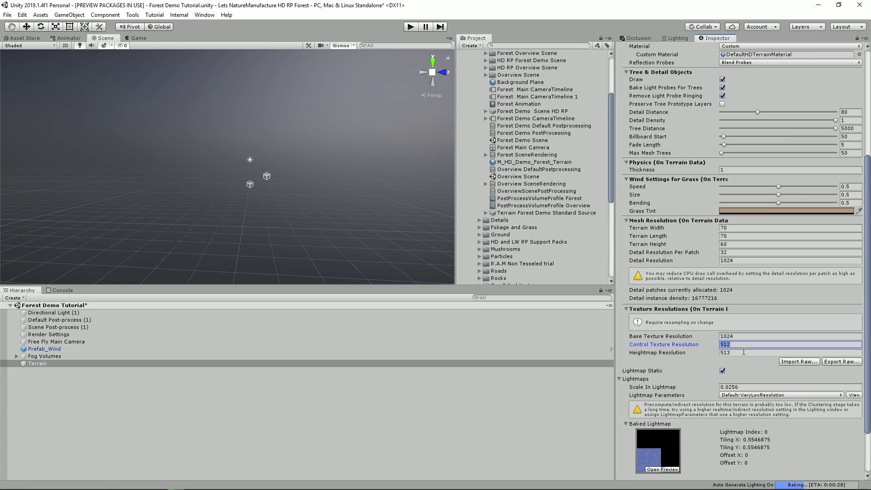
pyautogui.click(744, 353)
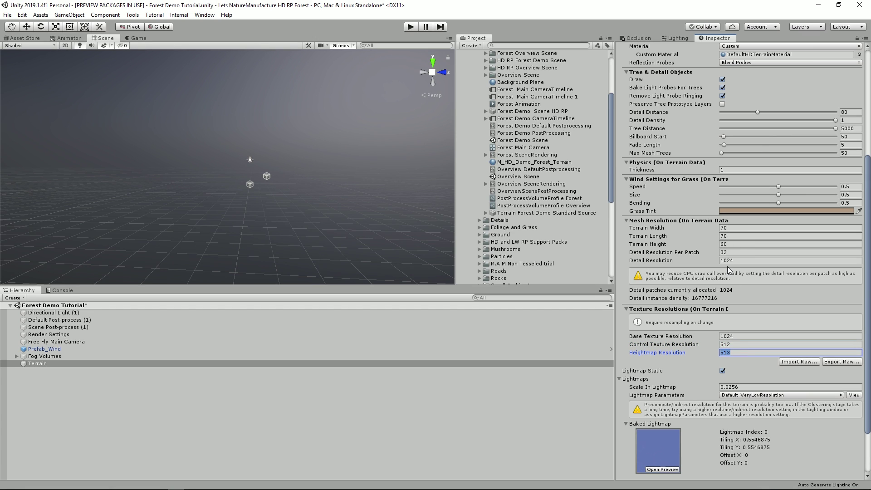
pyautogui.write('65')
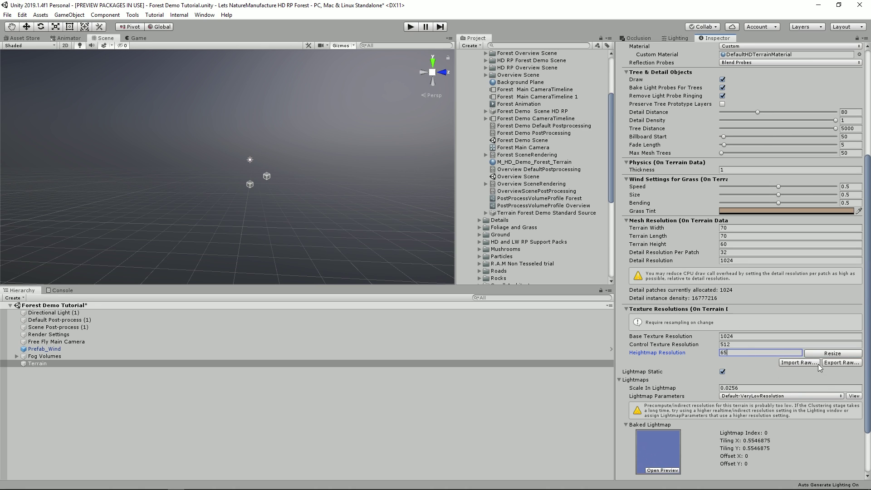
pyautogui.click(833, 353)
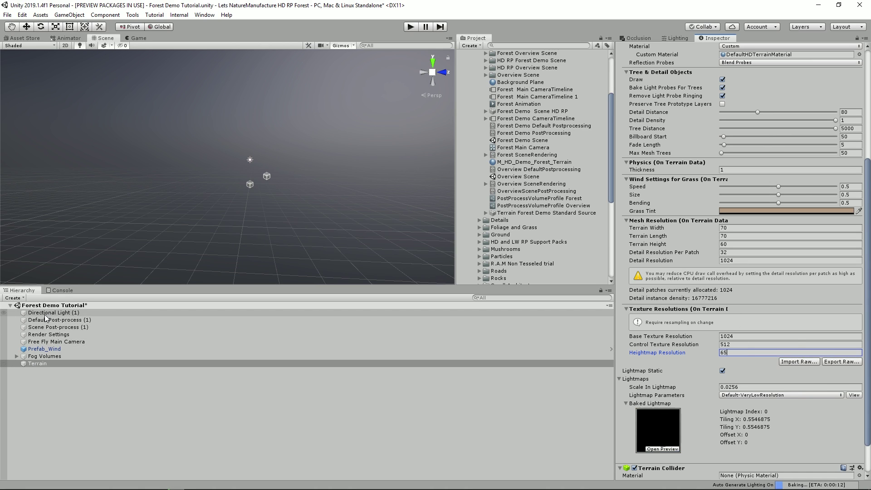
# Step: Move the Free Fly Main Camera to a spot over the terrain, close to the ground
pyautogui.click(54, 341)
pyautogui.keyDown('alt'); pyautogui.moveTo(121, 187); pyautogui.dragTo(245, 199); pyautogui.keyUp('alt')
pyautogui.press('f')
pyautogui.press('w')
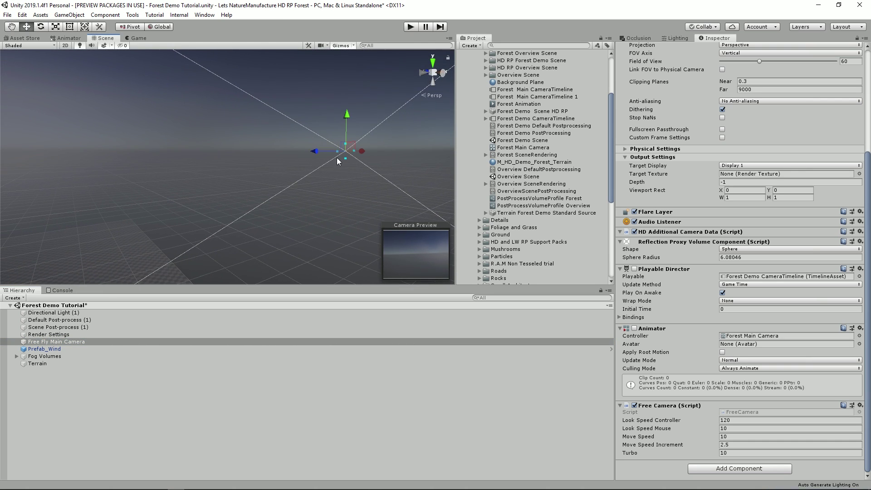
pyautogui.moveTo(359, 151); pyautogui.dragTo(248, 202)
pyautogui.moveTo(335, 163); pyautogui.dragTo(244, 144, button='right')
pyautogui.moveTo(250, 142); pyautogui.dragTo(276, 213)
pyautogui.moveTo(276, 198); pyautogui.dragTo(223, 217, button='right')
pyautogui.press('w')
pyautogui.moveTo(268, 189); pyautogui.dragTo(265, 176)
pyautogui.moveTo(255, 177); pyautogui.dragTo(215, 190, button='right')
pyautogui.press('w')
# Step: Add a cube to the scene and raise it to a Y position of about 0.35 on the terrain
pyautogui.click(13, 298)
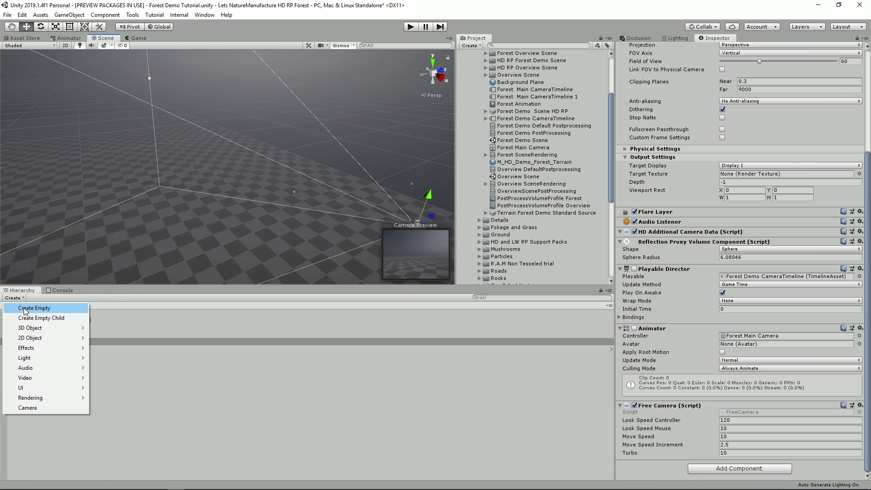
pyautogui.moveTo(30, 328)
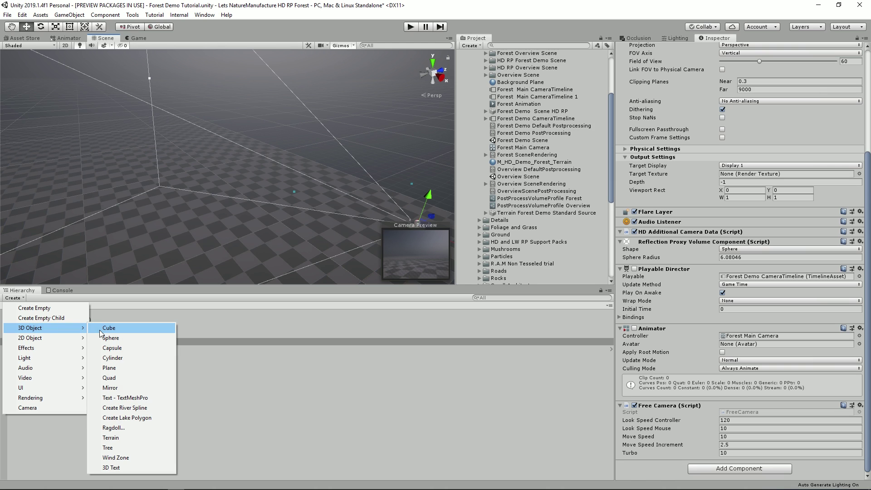
pyautogui.click(101, 331)
pyautogui.moveTo(254, 188); pyautogui.dragTo(223, 214, button='right')
pyautogui.press('w')
pyautogui.moveTo(227, 166); pyautogui.dragTo(229, 153)
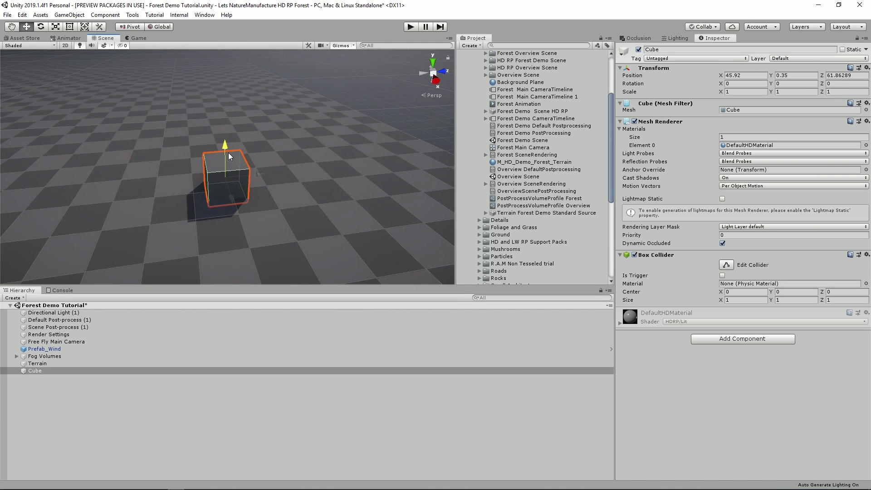
# Step: Select the terrain and activate its Raise or Lower Terrain sculpting tool
pyautogui.click(301, 152)
pyautogui.click(717, 113)
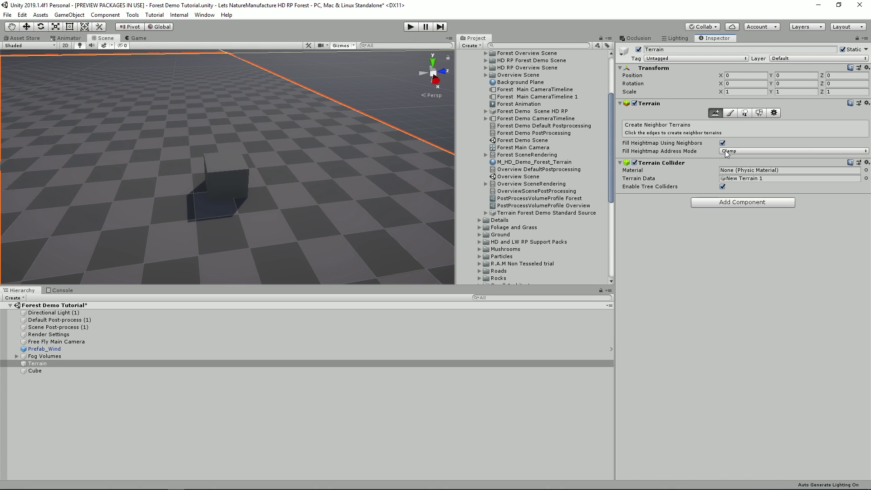
pyautogui.click(729, 113)
pyautogui.click(715, 123)
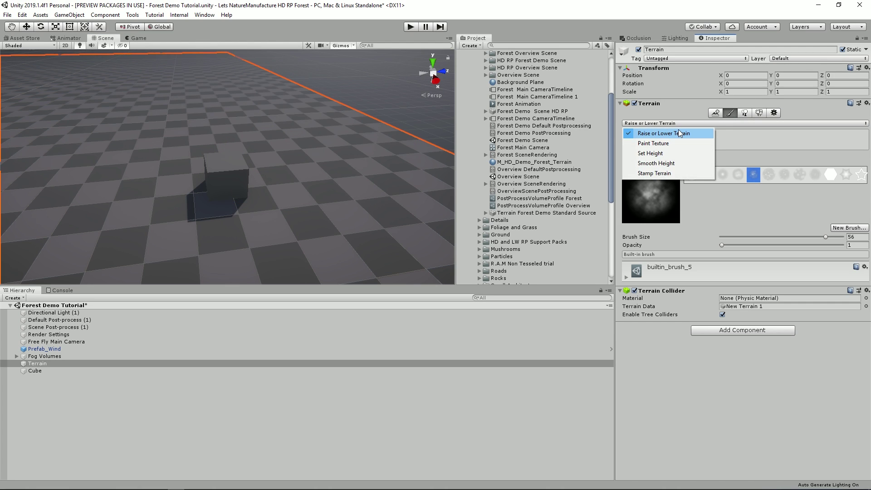
pyautogui.click(691, 132)
# Step: Reduce the sculpting brush size to about 0.1 and choose the soft round brush builtin_brush_3
pyautogui.moveTo(737, 235); pyautogui.dragTo(700, 236)
pyautogui.moveTo(225, 252)
pyautogui.mouseDown(button='right')
pyautogui.moveTo(220, 240)
pyautogui.moveTo(234, 234)
pyautogui.moveTo(236, 251)
pyautogui.mouseUp(button='right')
pyautogui.press('w')
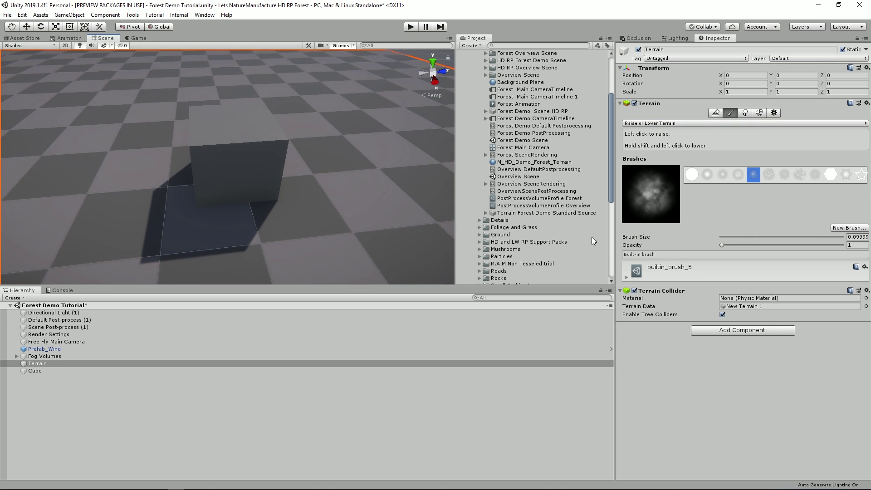
pyautogui.click(722, 175)
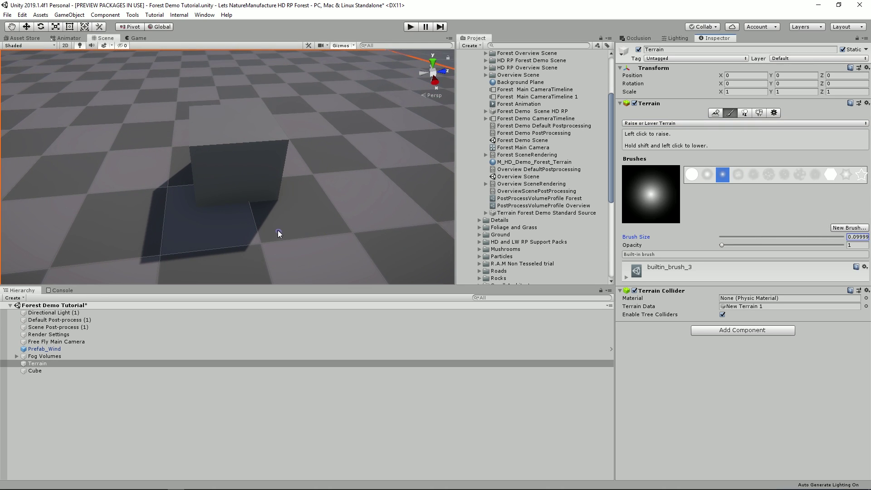
pyautogui.scroll(5, 280, 230)
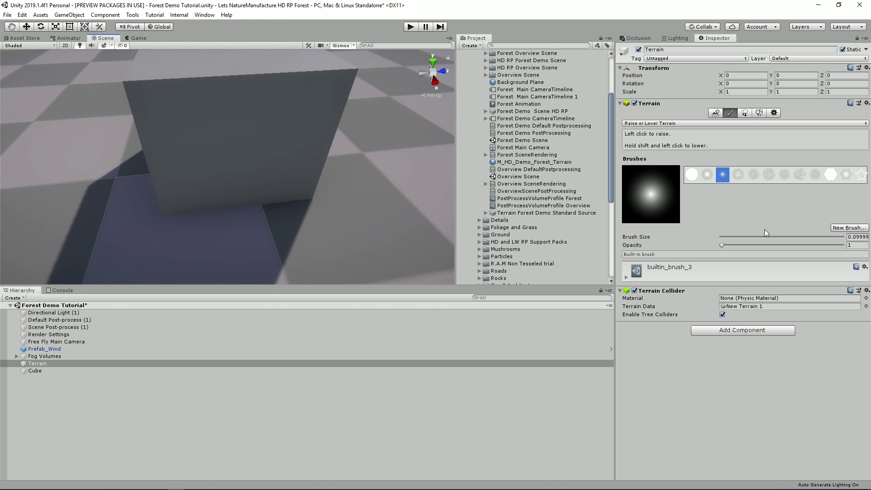
# Step: Set the sculpting brush size to 1 and choose the solid round brush builtin_brush_1
pyautogui.click(858, 237)
pyautogui.write('1')
pyautogui.press('Return')
pyautogui.click(858, 237)
pyautogui.write('2')
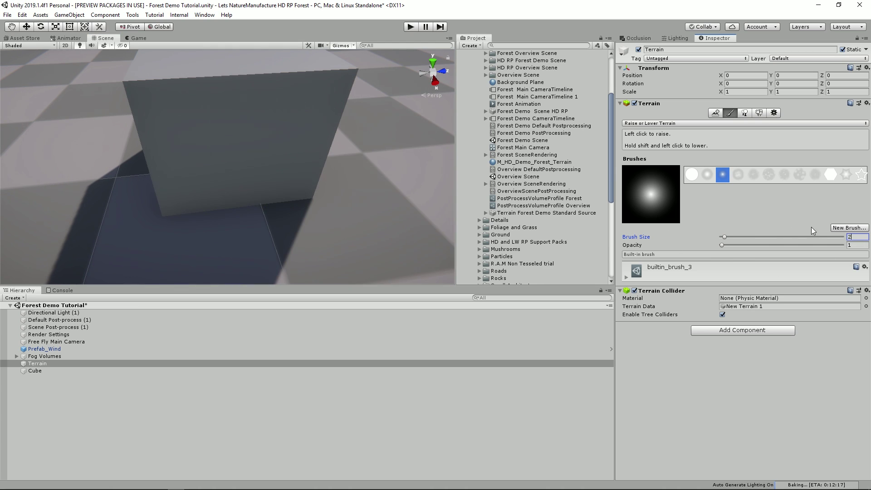
pyautogui.press('BackSpace')
pyautogui.write('1')
pyautogui.click(691, 175)
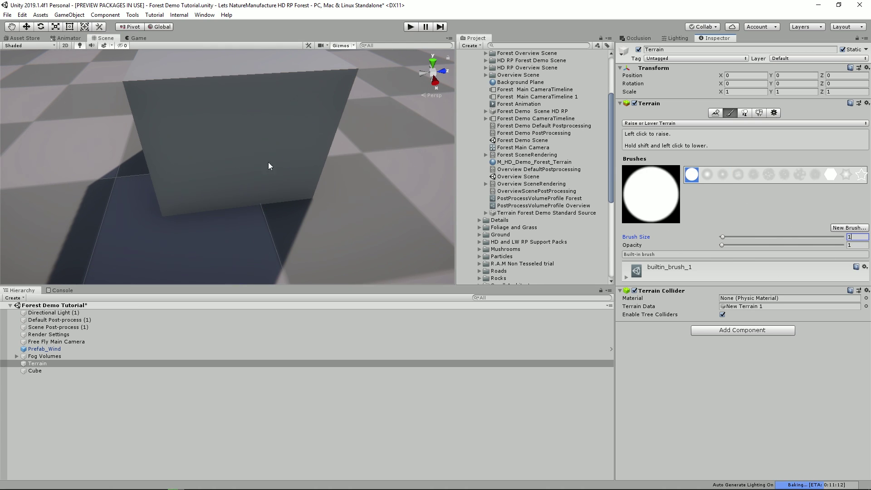
# Step: Raise a small patch of ground beside the cube with the terrain brush
pyautogui.scroll(-5, 203, 217)
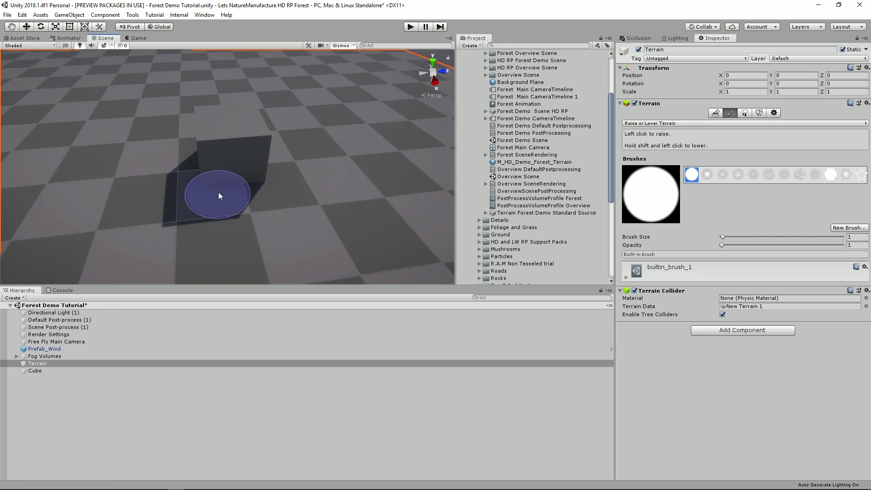
pyautogui.scroll(4, 227, 184)
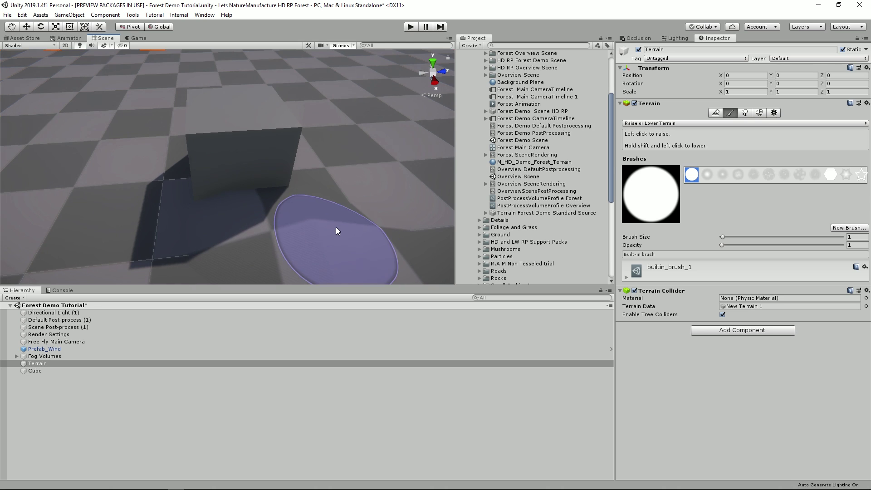
pyautogui.moveTo(201, 222); pyautogui.dragTo(218, 191, button='right')
pyautogui.press('d')
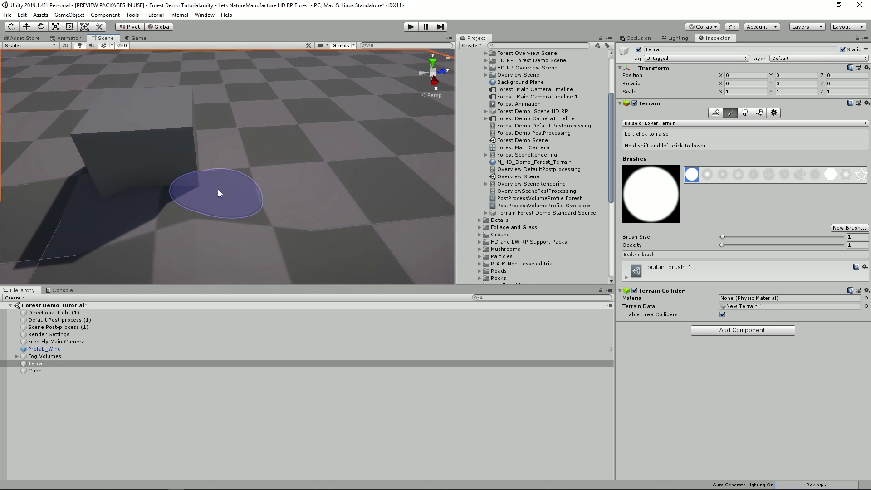
# Step: Review the terrain's mesh resolution settings and examine the sculpted ground around the cube
pyautogui.click(775, 113)
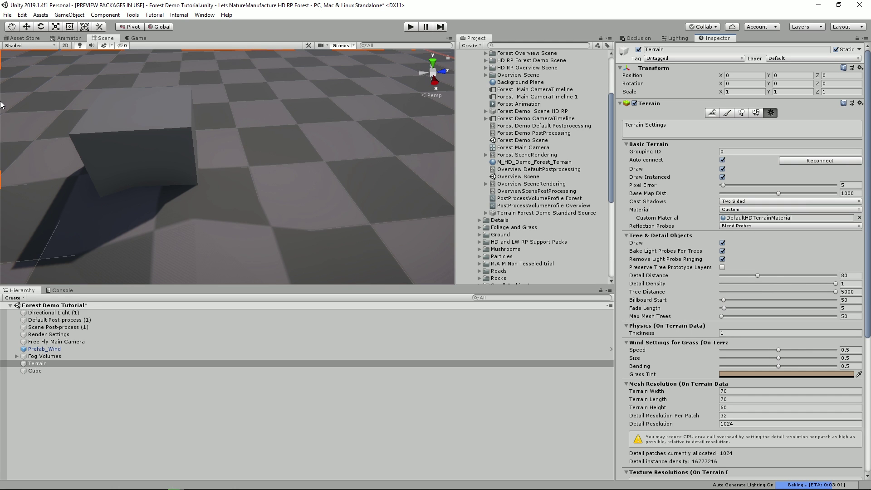
pyautogui.press('a')
pyautogui.moveTo(225, 158); pyautogui.dragTo(215, 157, button='right')
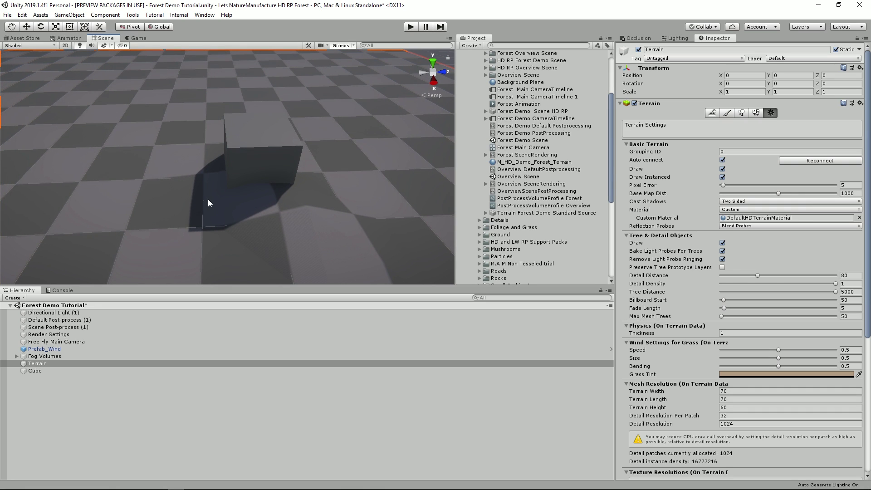
pyautogui.moveTo(259, 155); pyautogui.dragTo(292, 245, button='right')
pyautogui.press('s')
pyautogui.press('a')
pyautogui.press('w')
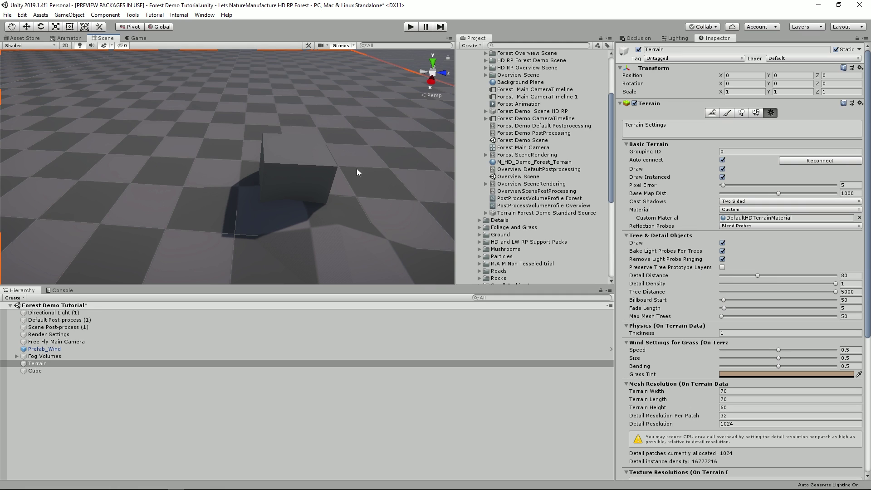
# Step: Switch the terrain tool to Paint Texture and add Terrain_Layer1_Sand as the base terrain layer
pyautogui.click(728, 113)
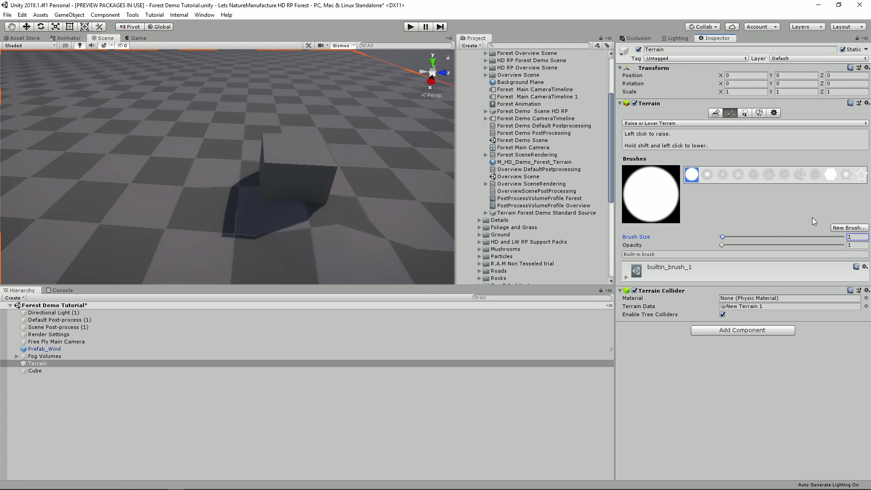
pyautogui.click(675, 123)
pyautogui.click(652, 142)
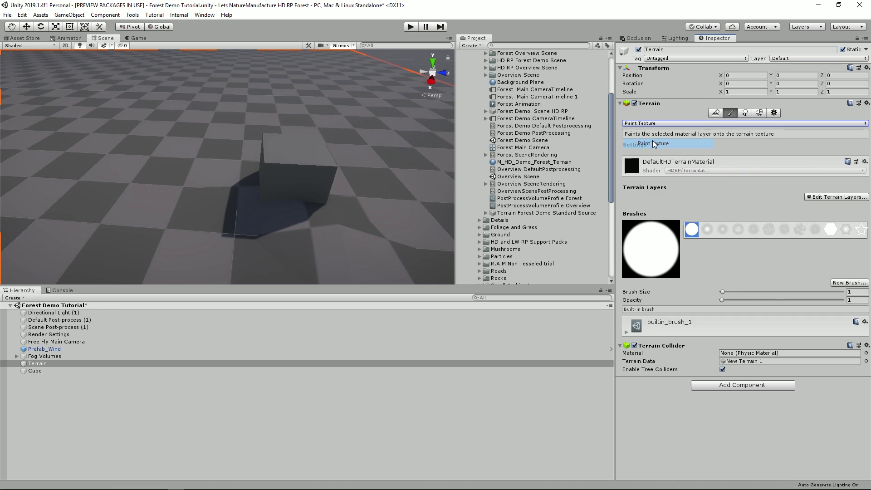
pyautogui.click(812, 197)
pyautogui.click(814, 209)
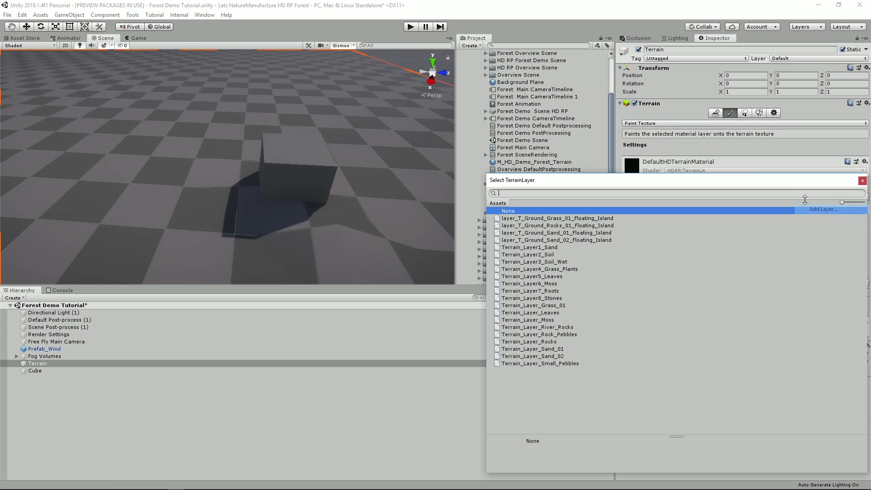
pyautogui.doubleClick(532, 247)
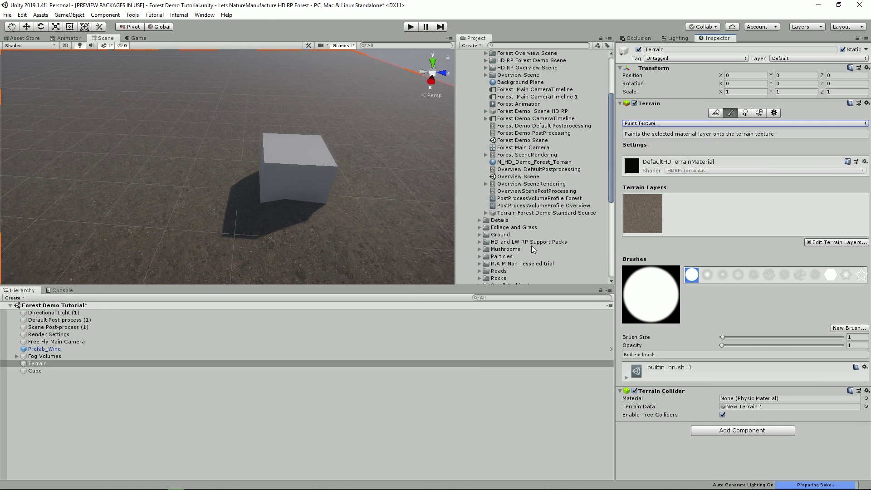
# Step: Add Terrain_Layer2_Soil and Terrain_Layer3_Soil_Wet to the terrain's layers
pyautogui.click(819, 242)
pyautogui.click(813, 256)
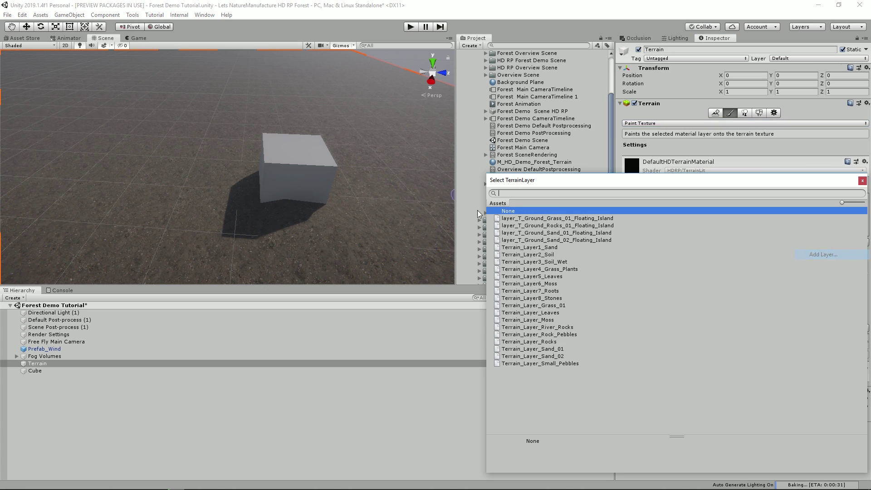
pyautogui.doubleClick(537, 255)
pyautogui.click(819, 242)
pyautogui.click(824, 254)
pyautogui.click(550, 262)
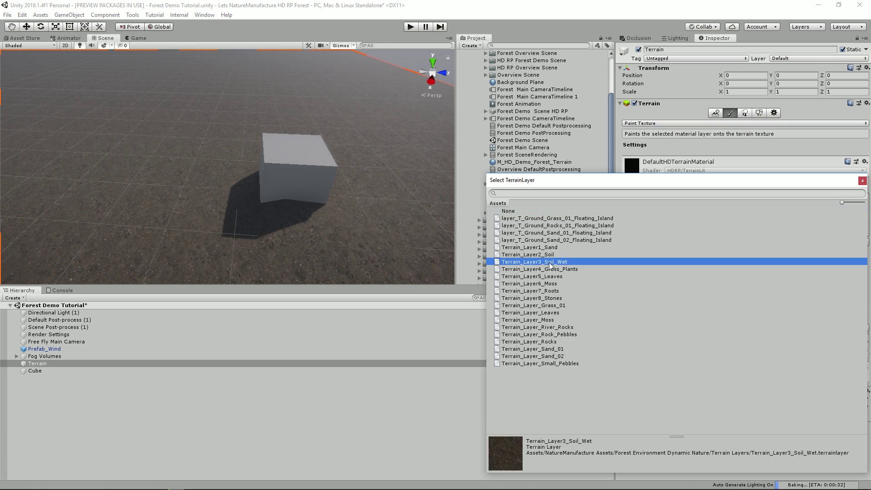
pyautogui.doubleClick(567, 262)
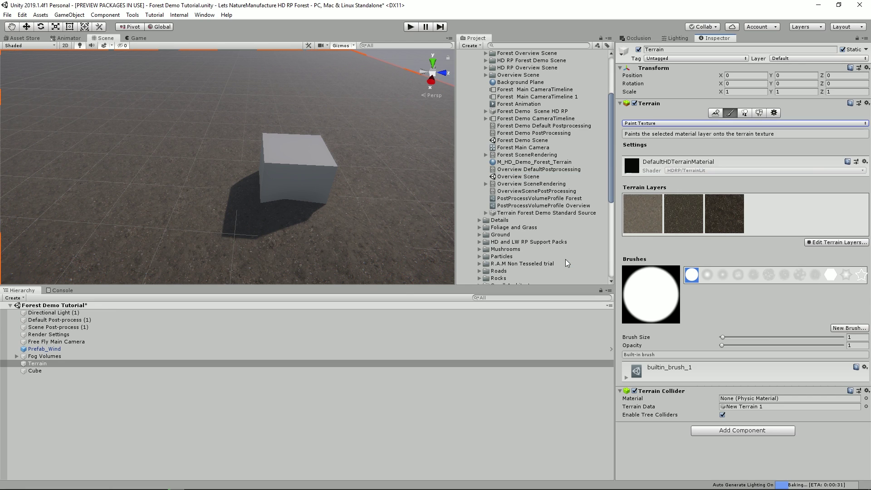
# Step: Add Terrain_Layer4_Grass_Plants and Terrain_Layer5_Leaves to the terrain's layers
pyautogui.click(830, 241)
pyautogui.click(833, 251)
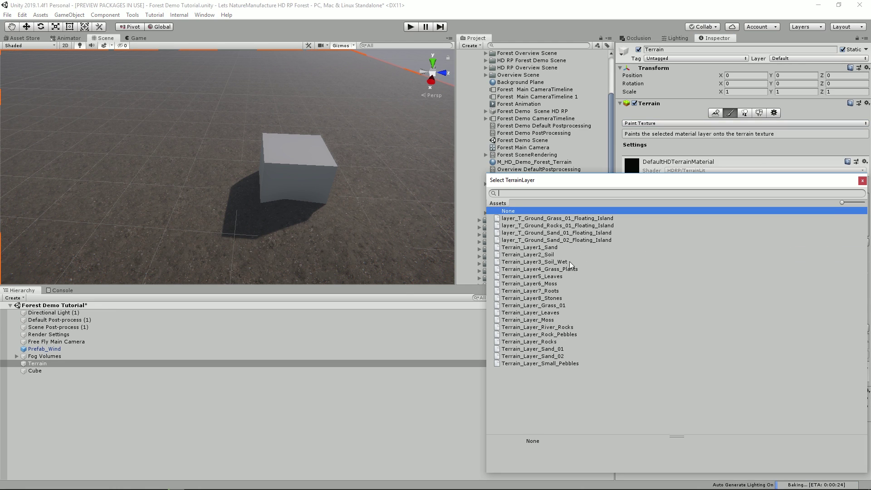
pyautogui.click(555, 270)
pyautogui.doubleClick(555, 270)
pyautogui.click(829, 242)
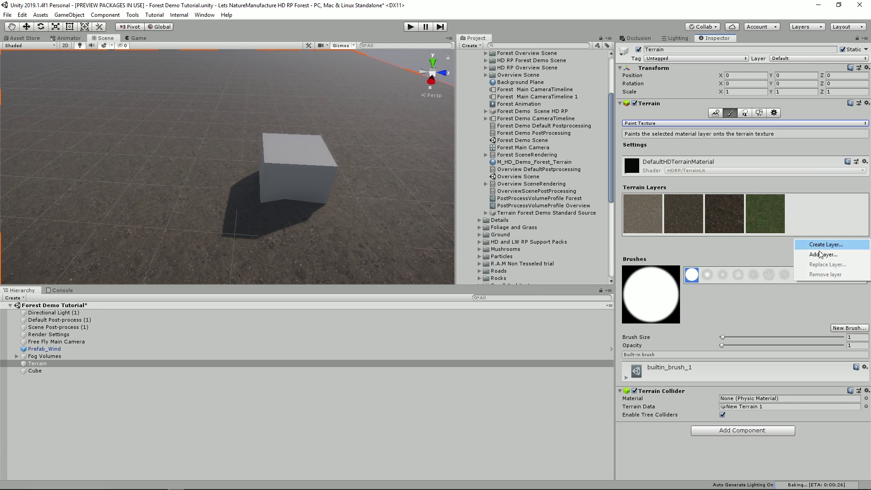
pyautogui.click(823, 254)
pyautogui.click(544, 277)
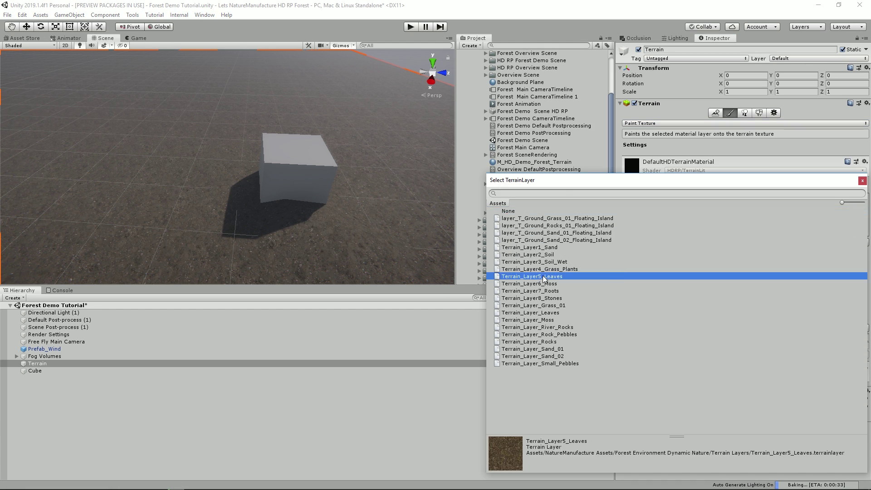
pyautogui.doubleClick(544, 276)
# Step: Add Terrain_Layer6_Moss and Terrain_Layer7_Roots to the terrain's layers
pyautogui.click(812, 243)
pyautogui.click(824, 255)
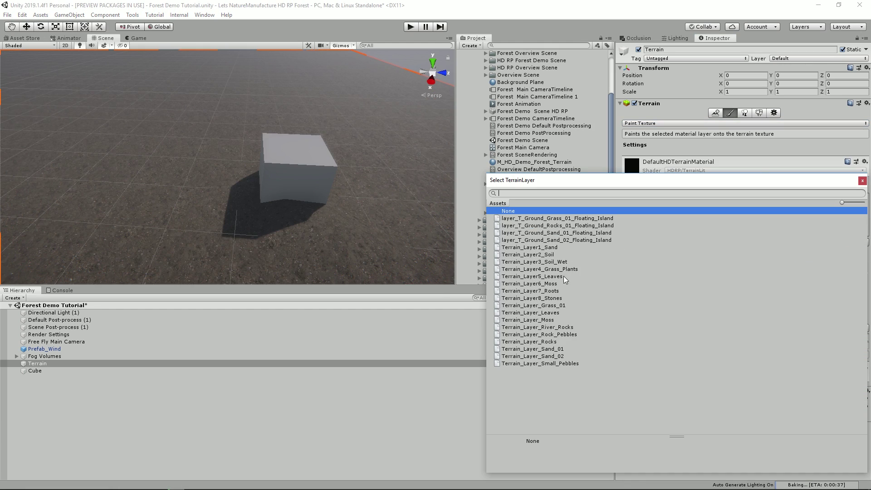
pyautogui.click(532, 284)
pyautogui.doubleClick(532, 284)
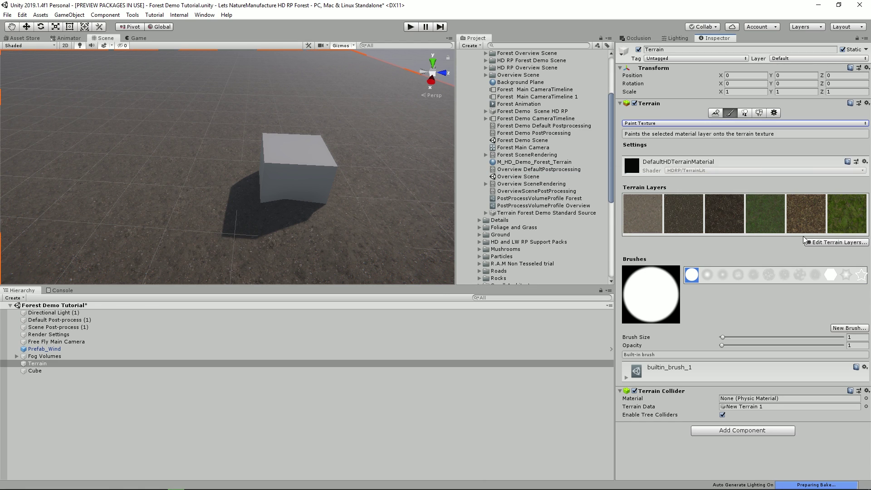
pyautogui.click(812, 243)
pyautogui.click(821, 255)
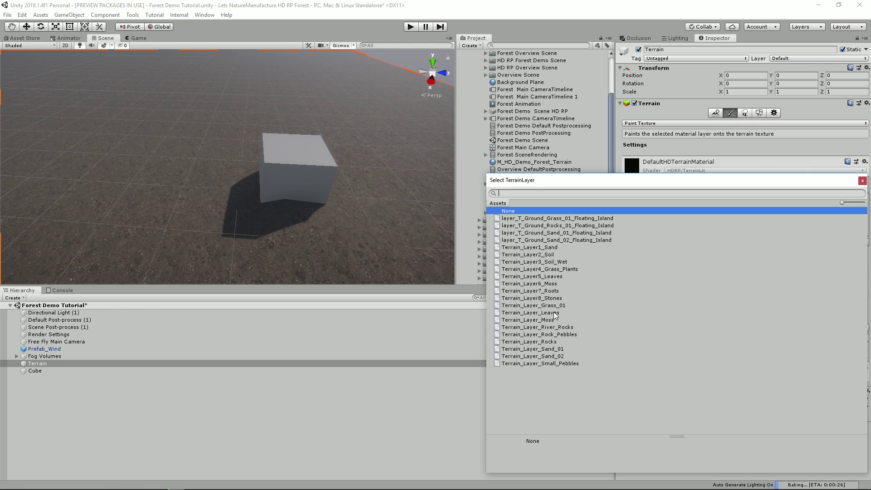
pyautogui.doubleClick(546, 291)
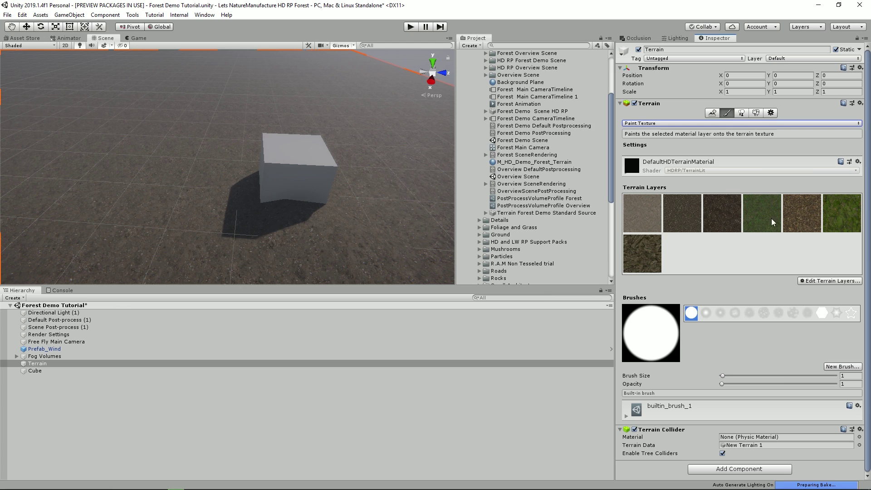
# Step: Add Terrain_Layer8_Stones to the terrain's layers
pyautogui.click(812, 282)
pyautogui.click(823, 293)
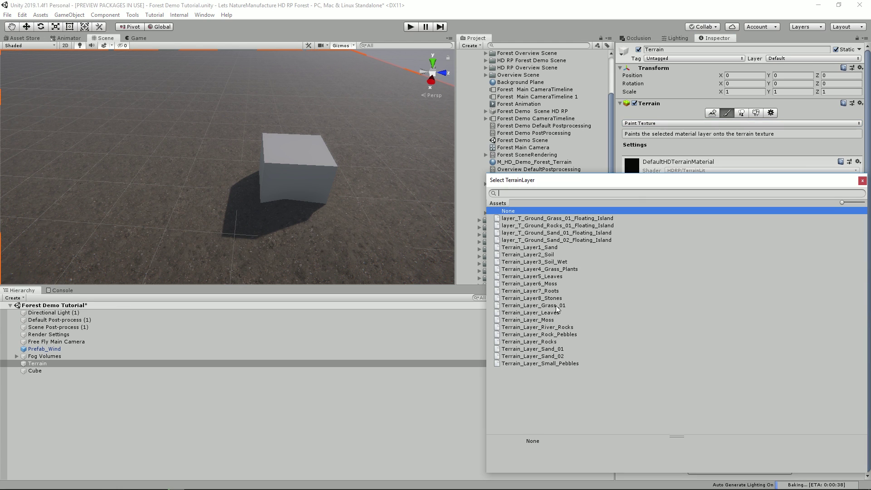
pyautogui.doubleClick(551, 296)
# Step: Cover the whole terrain with the Terrain_Layer5_Leaves texture, using brush size 65 and opacity 100
pyautogui.moveTo(179, 169)
pyautogui.keyDown('alt'); pyautogui.mouseDown()
pyautogui.moveTo(164, 169)
pyautogui.moveTo(173, 152)
pyautogui.mouseUp(); pyautogui.keyUp('alt')
pyautogui.click(805, 222)
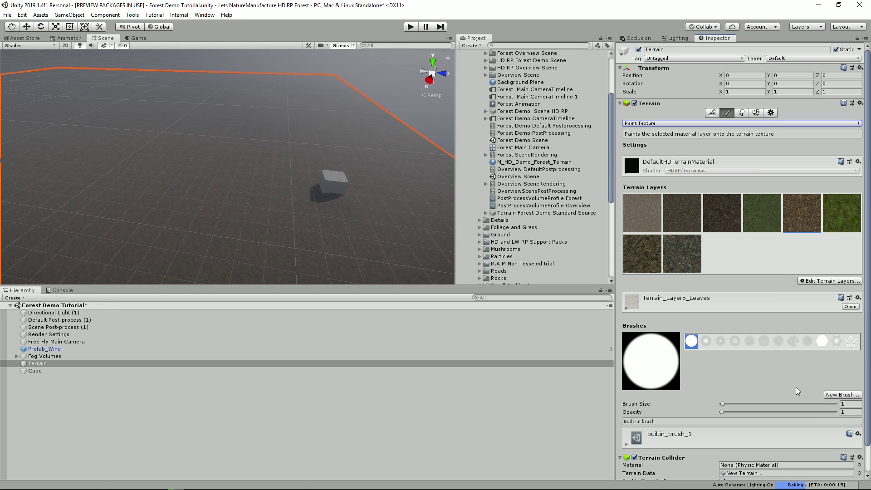
pyautogui.moveTo(797, 405); pyautogui.dragTo(804, 404)
pyautogui.moveTo(292, 208)
pyautogui.keyDown('alt'); pyautogui.mouseDown()
pyautogui.moveTo(166, 188)
pyautogui.moveTo(260, 149)
pyautogui.moveTo(274, 84)
pyautogui.mouseUp(); pyautogui.keyUp('alt')
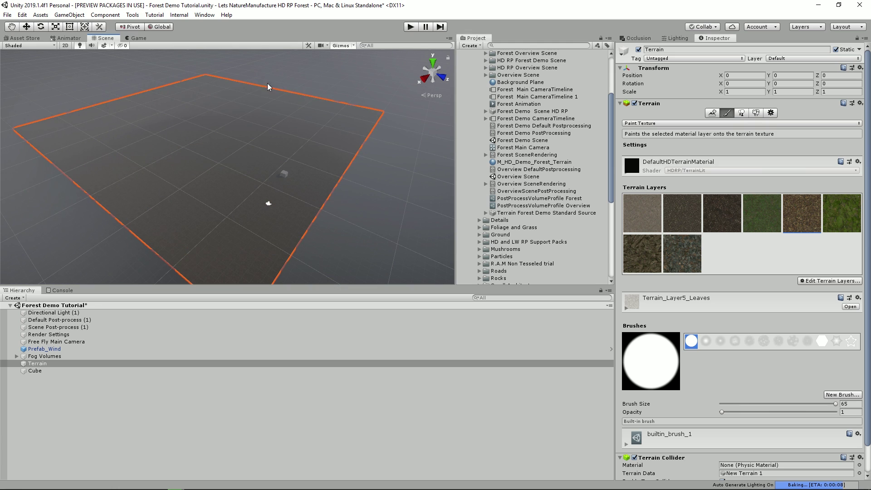
pyautogui.scroll(5, 190, 140)
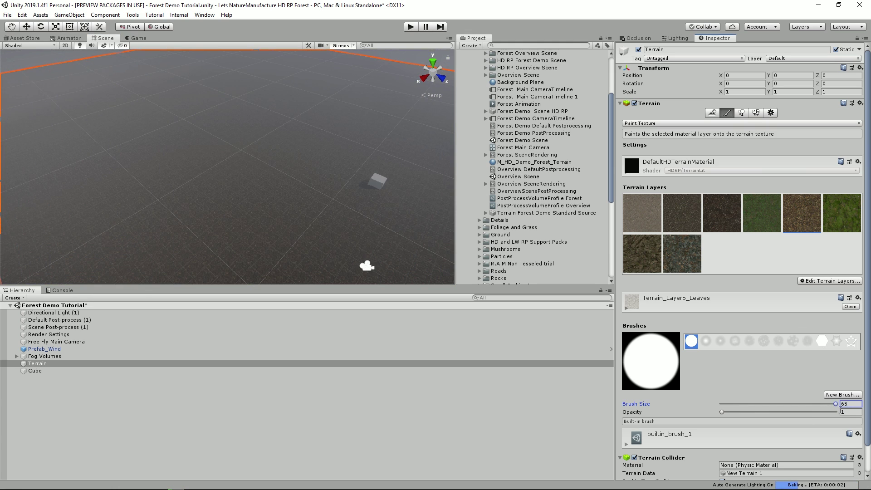
pyautogui.scroll(-5, 248, 246)
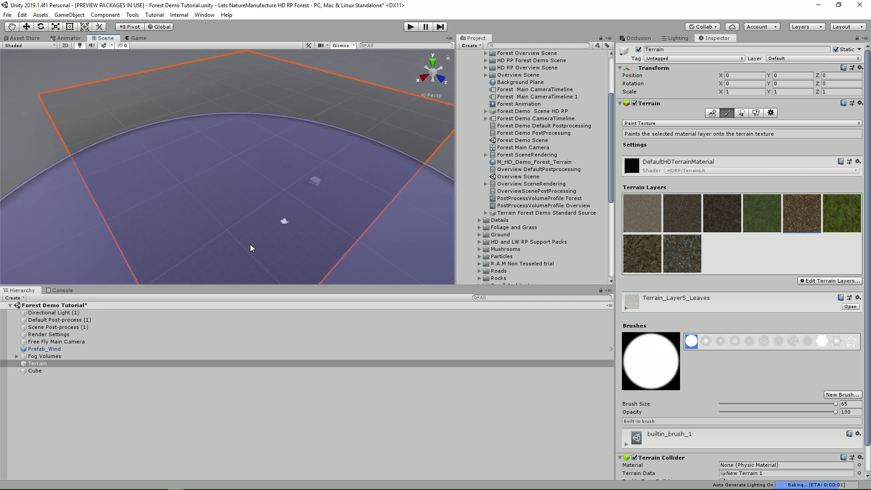
pyautogui.click(107, 48)
pyautogui.scroll(5, 336, 113)
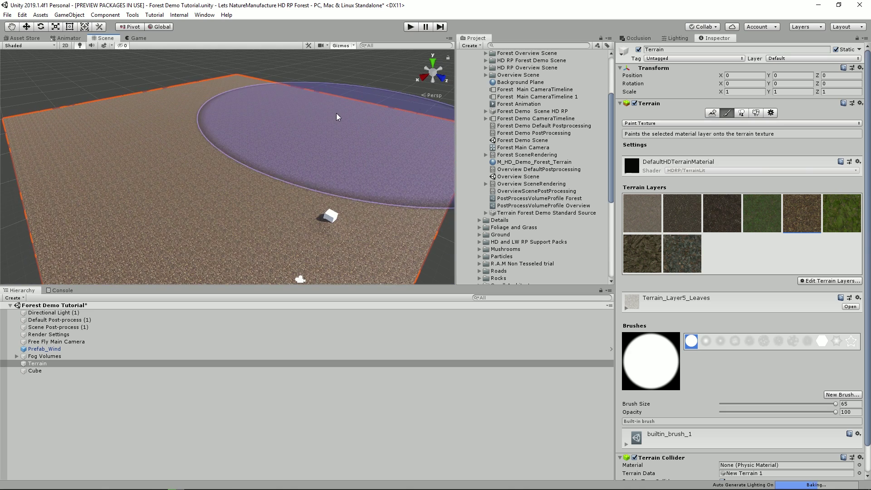
# Step: Switch the terrain tool to Raise or Lower Terrain and set the brush opacity to 1
pyautogui.click(713, 113)
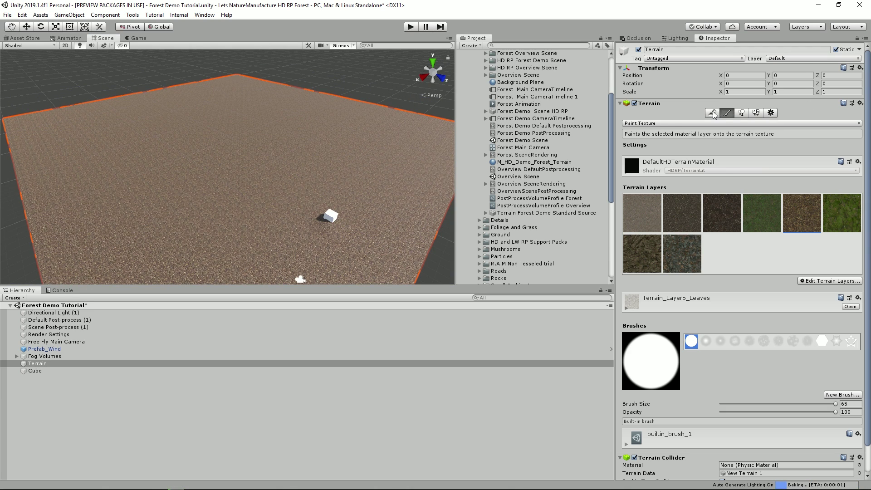
pyautogui.click(730, 113)
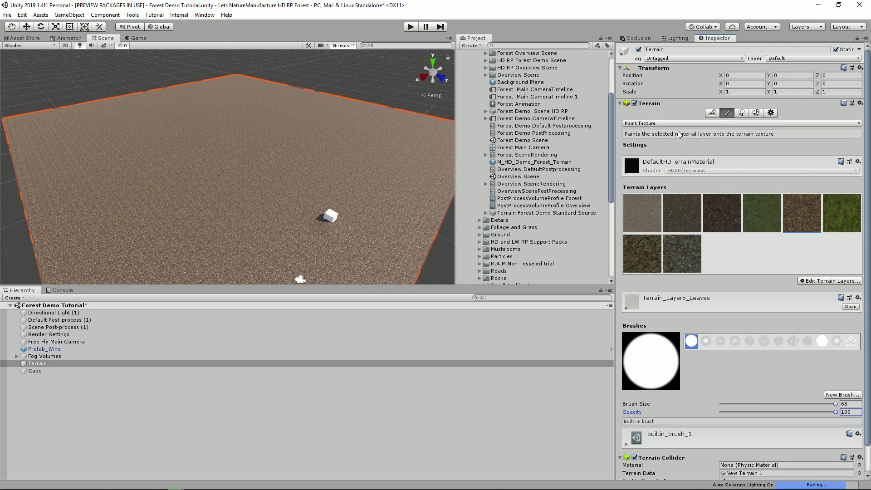
pyautogui.click(688, 123)
pyautogui.click(654, 129)
pyautogui.doubleClick(854, 245)
pyautogui.write('1')
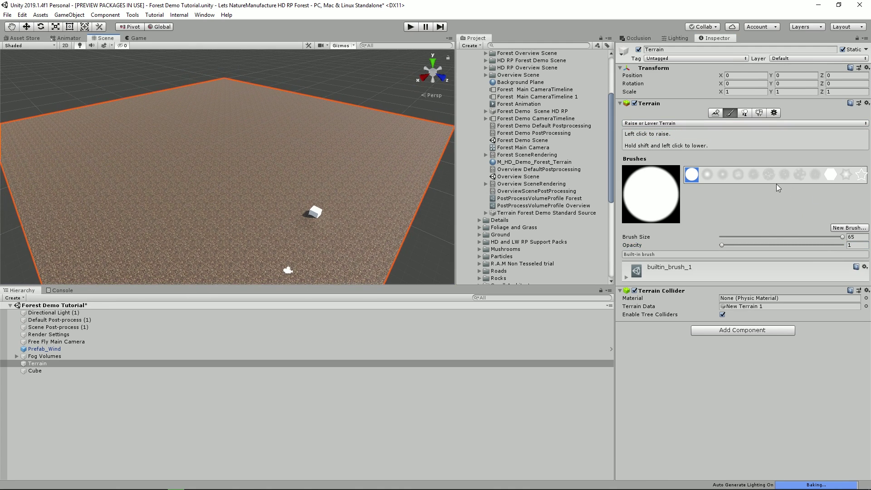
# Step: Flatten the whole terrain to a height of 15 with the Set Height tool
pyautogui.click(672, 126)
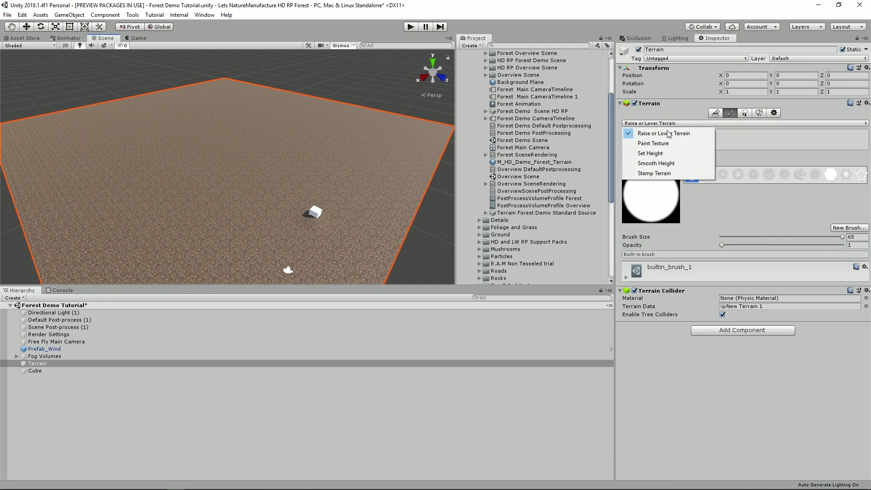
pyautogui.click(665, 154)
pyautogui.click(838, 164)
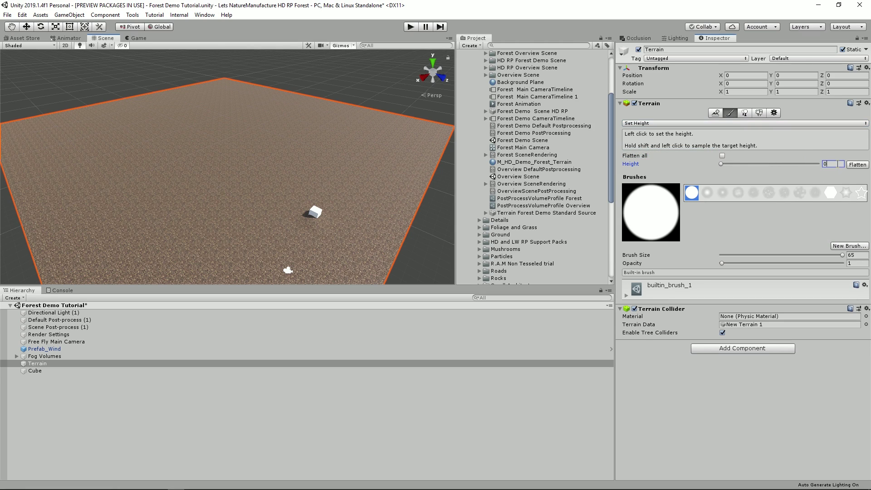
pyautogui.write('15')
pyautogui.click(857, 164)
# Step: Change the Set Height value to 10 and flatten the whole terrain to it
pyautogui.keyDown('alt'); pyautogui.moveTo(318, 173); pyautogui.dragTo(399, 136); pyautogui.keyUp('alt')
pyautogui.press('w')
pyautogui.moveTo(399, 136); pyautogui.dragTo(388, 122, button='right')
pyautogui.press('s')
pyautogui.moveTo(220, 167); pyautogui.dragTo(206, 190, button='right')
pyautogui.click(827, 165)
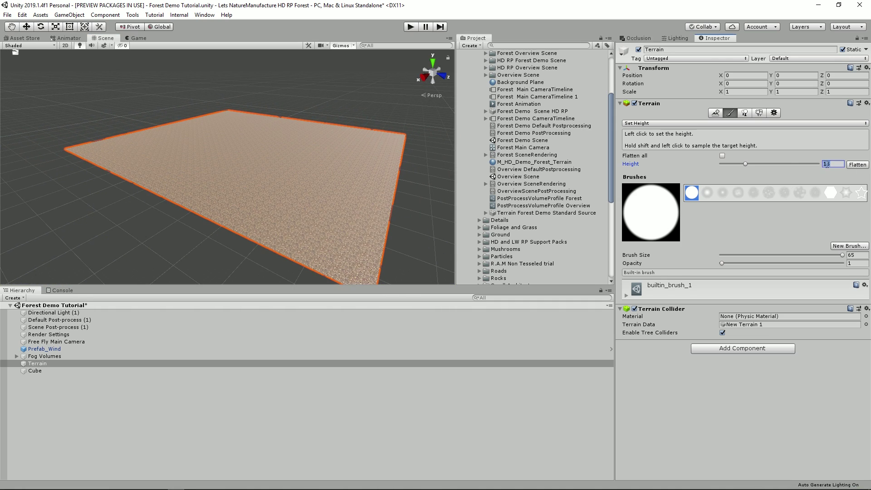
pyautogui.write('10')
pyautogui.click(856, 165)
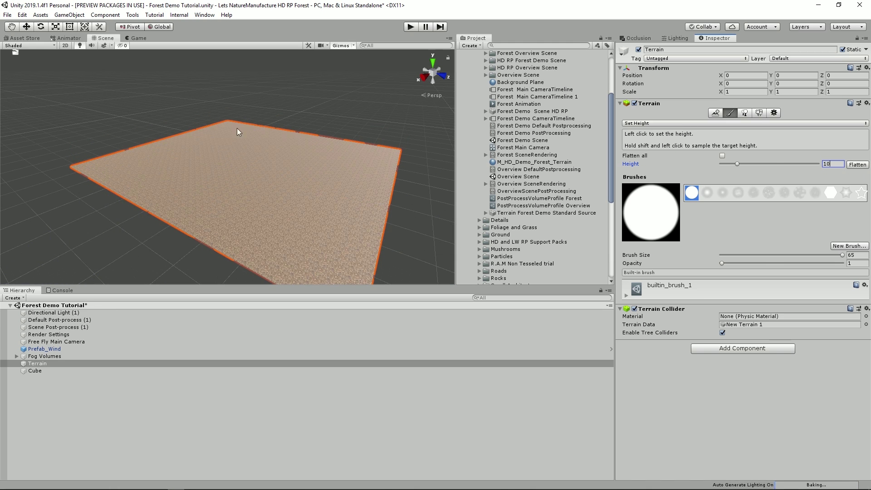
# Step: Raise hills along the terrain's edge with Raise or Lower Terrain, using builtin_brush_3, brush size 25 and opacity 4
pyautogui.click(664, 123)
pyautogui.click(654, 131)
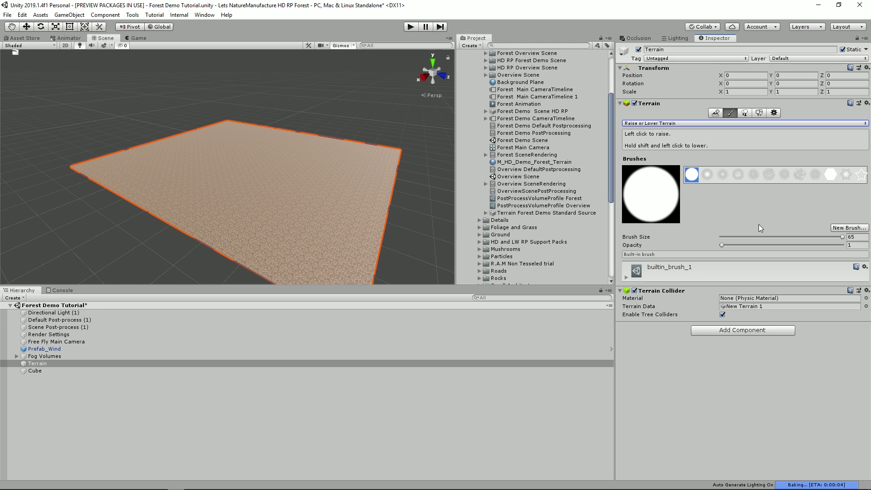
pyautogui.click(852, 237)
pyautogui.write('25')
pyautogui.moveTo(286, 176); pyautogui.dragTo(313, 231, button='right')
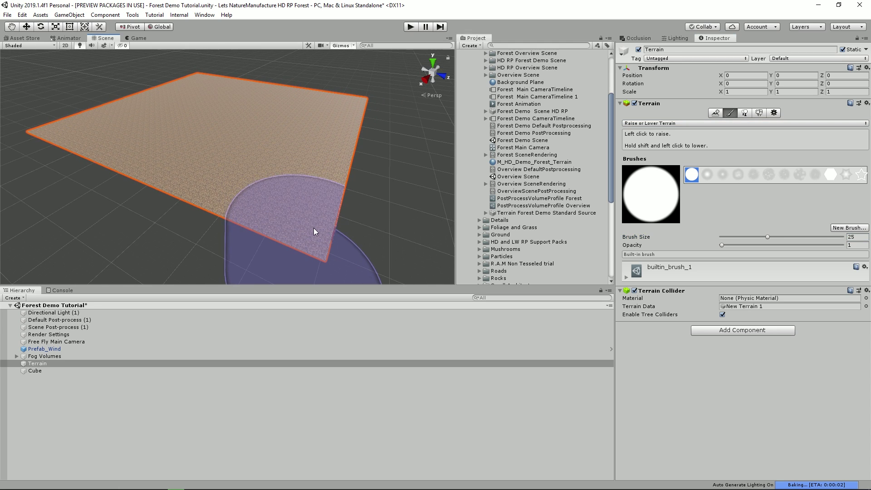
pyautogui.scroll(5, 346, 181)
pyautogui.click(723, 175)
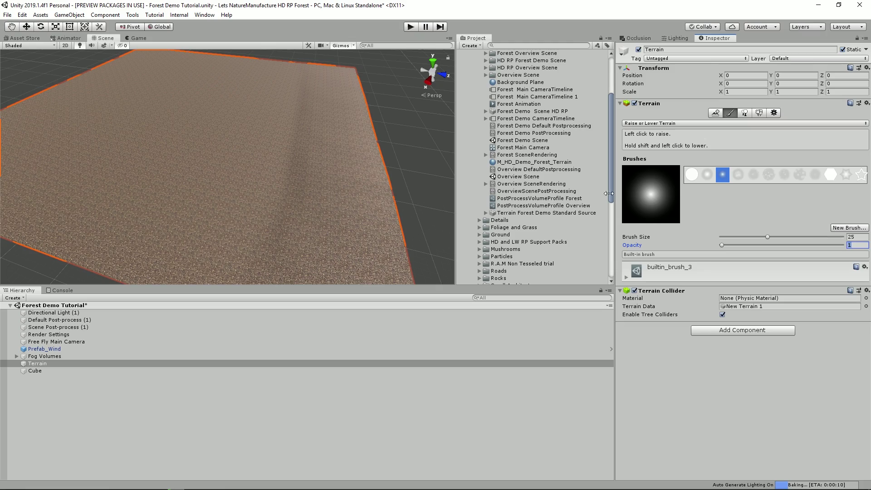
pyautogui.write('4')
pyautogui.moveTo(350, 222); pyautogui.dragTo(298, 253, button='right')
pyautogui.moveTo(68, 116); pyautogui.dragTo(118, 150, button='right')
pyautogui.moveTo(119, 149); pyautogui.dragTo(218, 111)
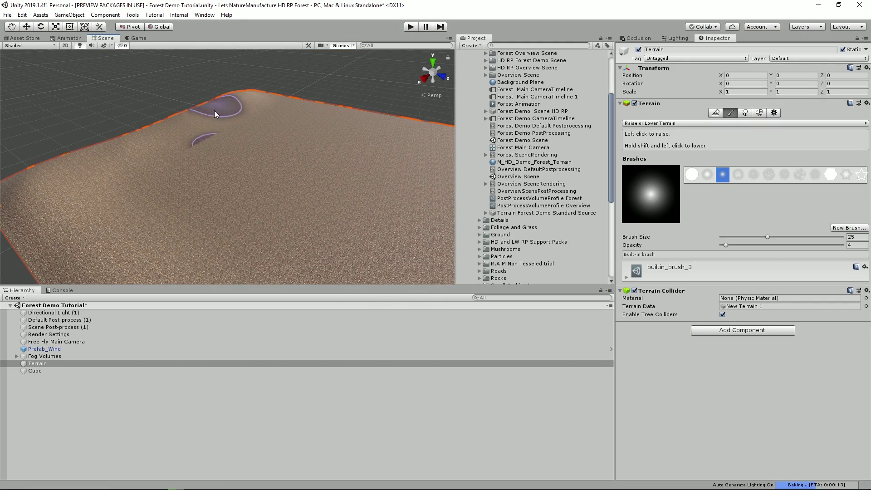
# Step: Set the brush opacity to 10 and raise the ridge along the terrain's back edge and far corner
pyautogui.moveTo(204, 171); pyautogui.dragTo(210, 143, button='right')
pyautogui.click(857, 245)
pyautogui.write('10')
pyautogui.moveTo(375, 148); pyautogui.dragTo(218, 118)
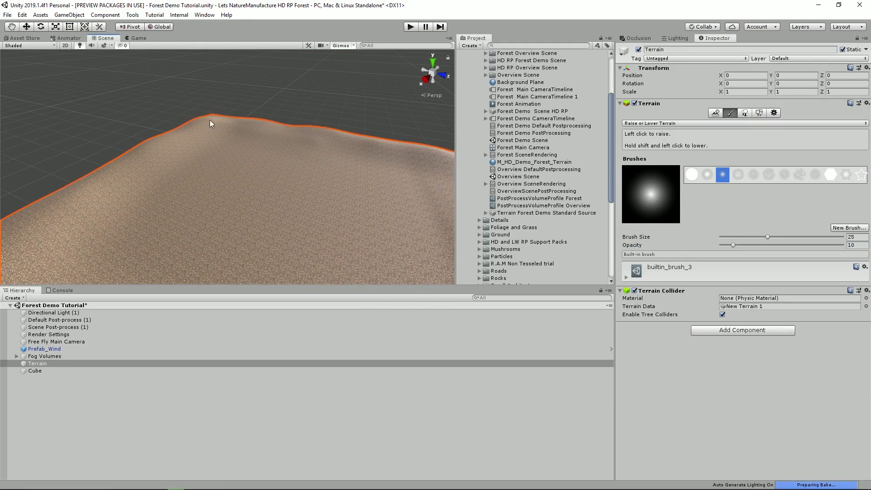
# Step: Sculpt broader hills along the terrain's back edge at brush size 36.2, and reduce the brush size to 19.2 for smaller mounds
pyautogui.moveTo(171, 113); pyautogui.dragTo(200, 131, button='right')
pyautogui.moveTo(768, 237); pyautogui.dragTo(789, 237)
pyautogui.moveTo(253, 121); pyautogui.dragTo(391, 136)
pyautogui.moveTo(354, 136)
pyautogui.mouseDown(button='right')
pyautogui.moveTo(386, 149)
pyautogui.moveTo(335, 121)
pyautogui.moveTo(146, 179)
pyautogui.moveTo(342, 145)
pyautogui.moveTo(278, 172)
pyautogui.moveTo(175, 165)
pyautogui.moveTo(196, 159)
pyautogui.mouseUp(button='right')
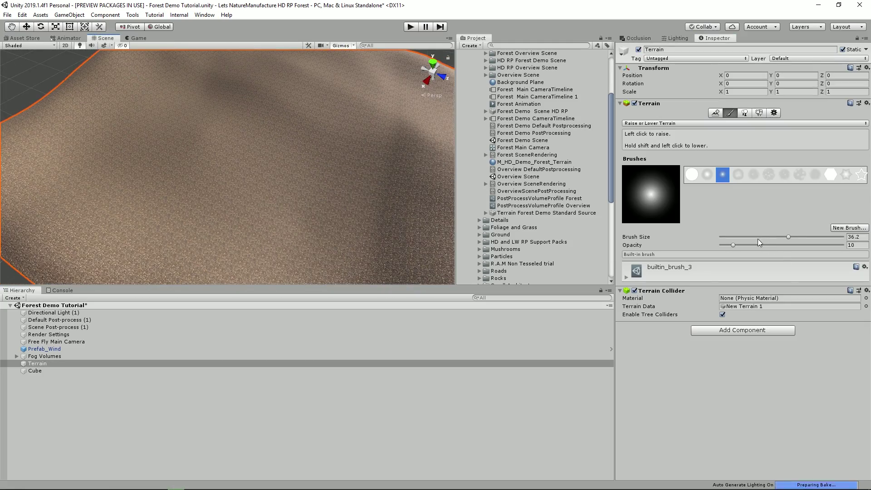
pyautogui.moveTo(770, 237); pyautogui.dragTo(757, 237)
pyautogui.moveTo(243, 171)
pyautogui.mouseDown(button='right')
pyautogui.moveTo(132, 139)
pyautogui.moveTo(254, 190)
pyautogui.moveTo(213, 152)
pyautogui.moveTo(352, 146)
pyautogui.moveTo(323, 164)
pyautogui.moveTo(140, 172)
pyautogui.moveTo(187, 231)
pyautogui.moveTo(220, 193)
pyautogui.moveTo(308, 222)
pyautogui.moveTo(184, 227)
pyautogui.moveTo(234, 202)
pyautogui.moveTo(389, 171)
pyautogui.moveTo(406, 200)
pyautogui.moveTo(559, 221)
pyautogui.mouseUp(button='right')
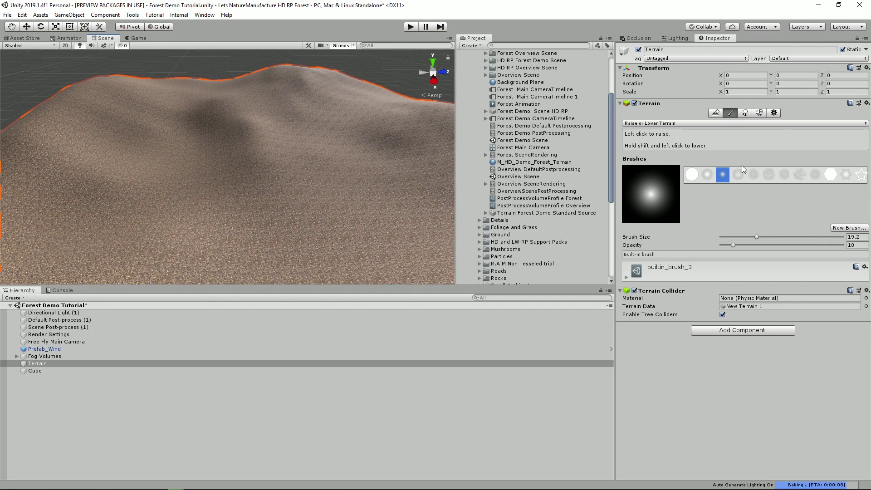
# Step: Switch the terrain tool to Paint Texture and select the Terrain_Layer8_Stones layer
pyautogui.click(743, 114)
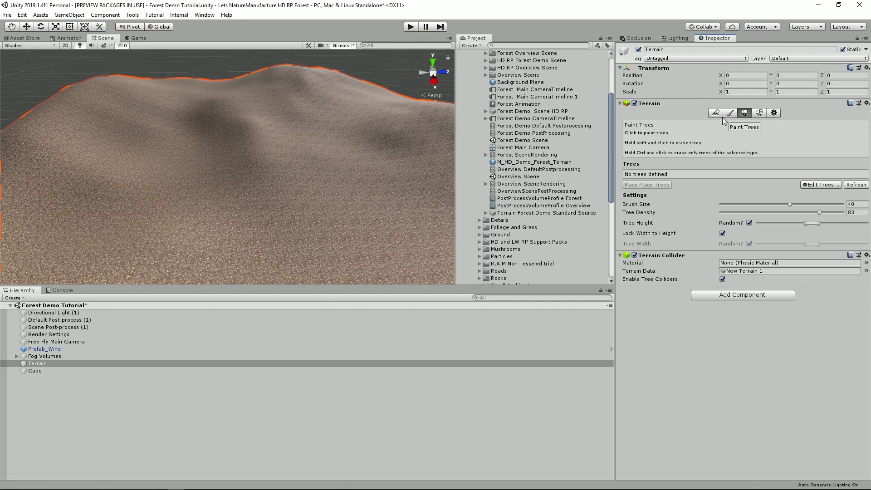
pyautogui.click(729, 113)
pyautogui.click(774, 113)
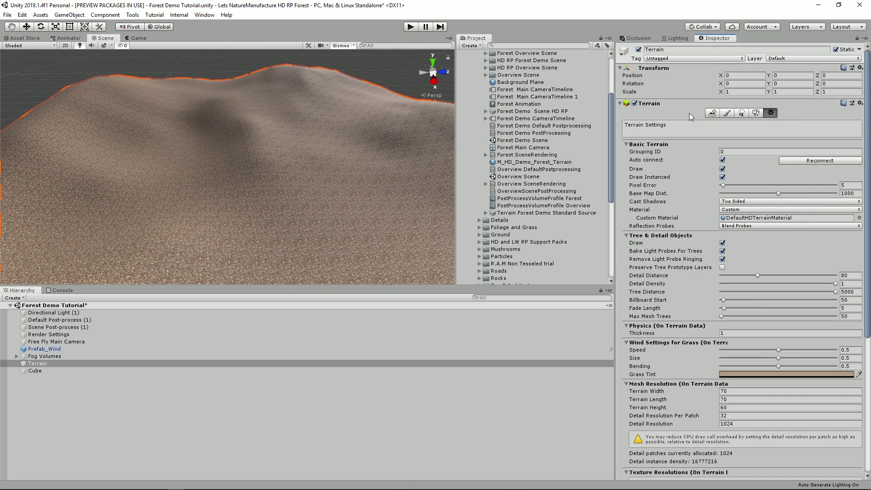
pyautogui.click(725, 113)
pyautogui.click(671, 122)
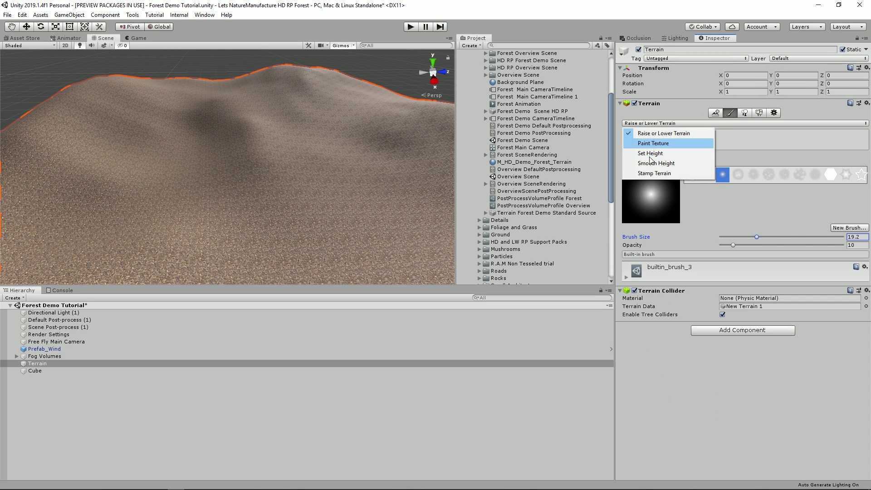
pyautogui.click(653, 143)
pyautogui.click(671, 261)
# Step: Try painting stones on the hillside at opacity 10 and undo the stroke
pyautogui.moveTo(290, 141)
pyautogui.mouseDown(button='right')
pyautogui.moveTo(166, 124)
pyautogui.moveTo(155, 159)
pyautogui.mouseUp(button='right')
pyautogui.scroll(5, 156, 159)
pyautogui.moveTo(156, 160); pyautogui.dragTo(228, 165)
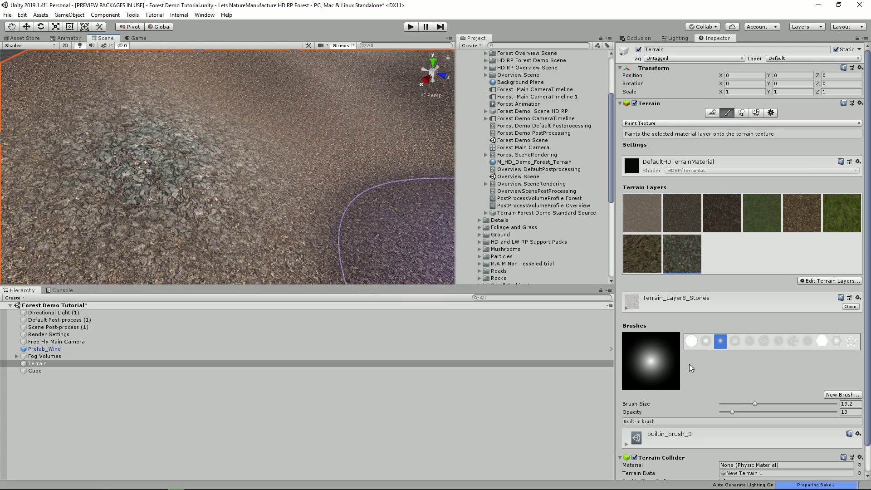
pyautogui.hotkey('ctrl', 'z')
# Step: Set the brush opacity to 1 and paint a soft patch of Terrain_Layer8_Stones onto the hillside
pyautogui.click(845, 413)
pyautogui.write('1')
pyautogui.moveTo(157, 125)
pyautogui.mouseDown(button='right')
pyautogui.moveTo(114, 111)
pyautogui.moveTo(113, 97)
pyautogui.moveTo(219, 164)
pyautogui.moveTo(211, 169)
pyautogui.mouseUp(button='right')
pyautogui.moveTo(210, 170); pyautogui.dragTo(183, 113)
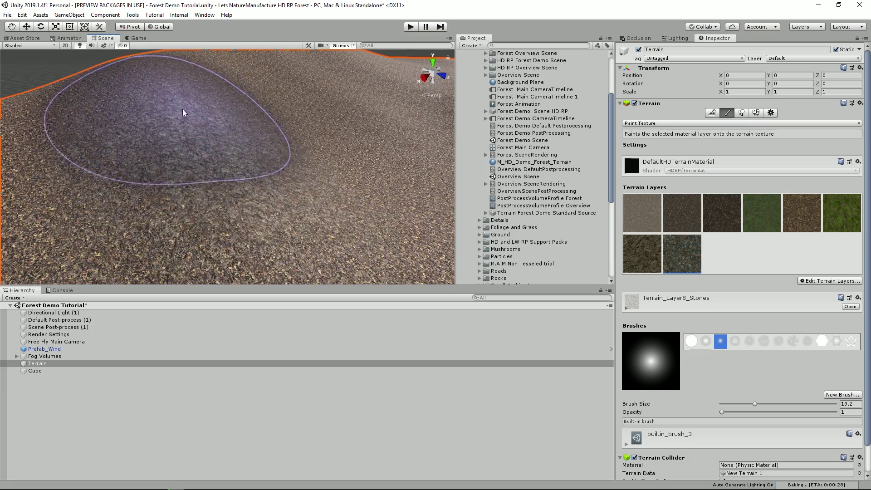
pyautogui.scroll(4, 157, 93)
pyautogui.moveTo(154, 92); pyautogui.dragTo(190, 86, button='right')
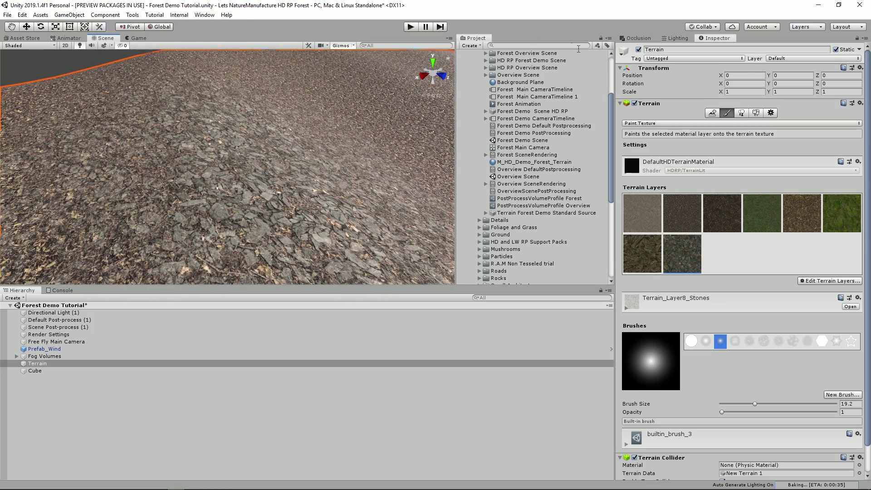
# Step: Assign M_HD_Demo_Forest_Terrain as the custom material in the terrain settings
pyautogui.click(770, 113)
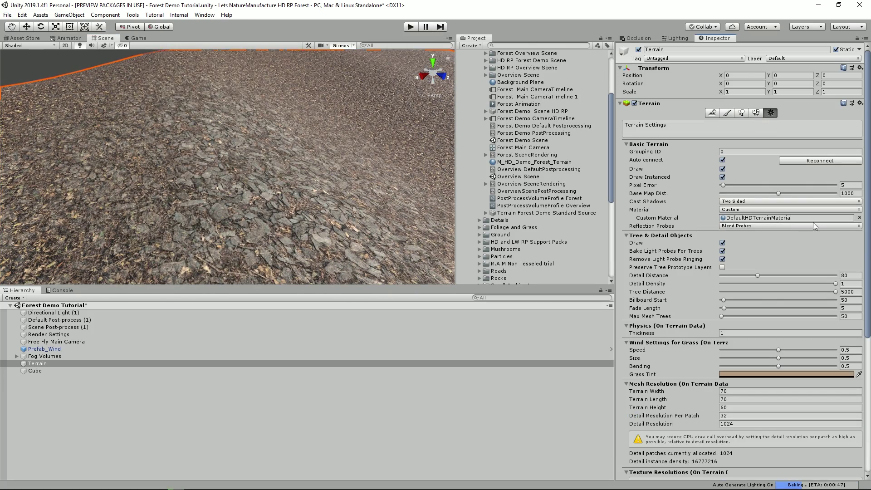
pyautogui.click(859, 218)
pyautogui.write('terr')
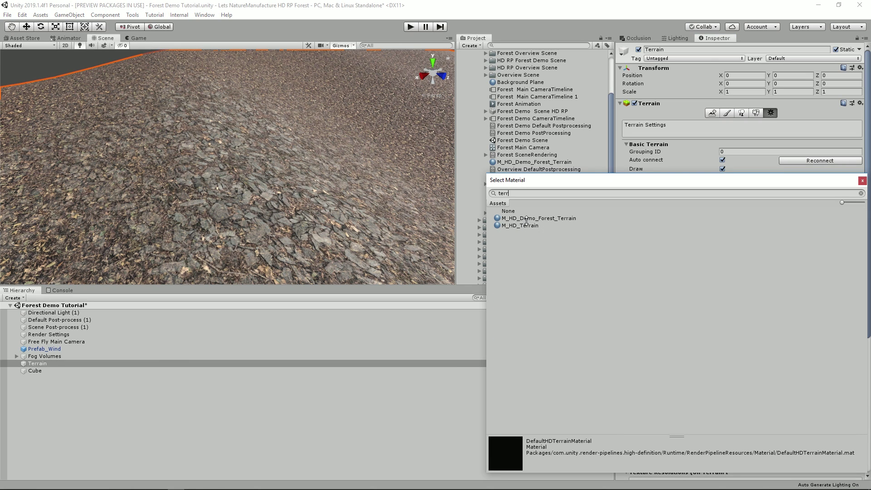
pyautogui.doubleClick(527, 219)
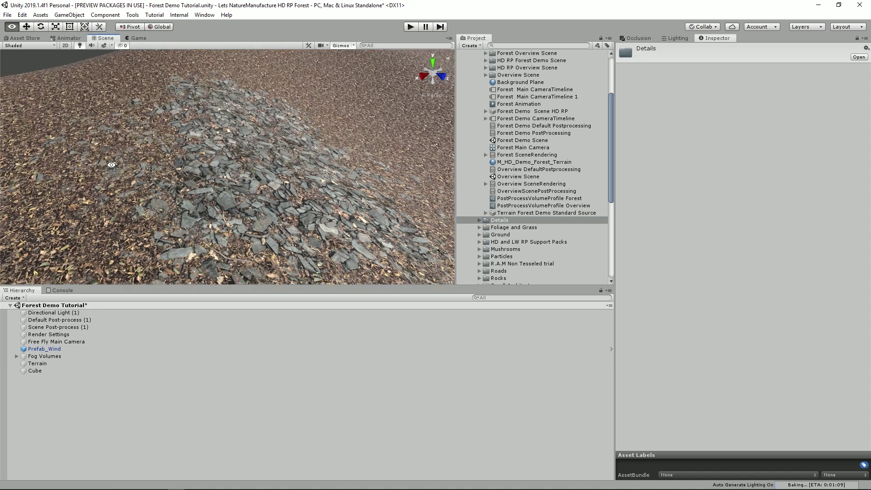
# Step: Examine the painted stones up close, locate the terrain's custom material in the project and open its settings
pyautogui.moveTo(219, 191); pyautogui.dragTo(166, 188, button='right')
pyautogui.click(738, 219)
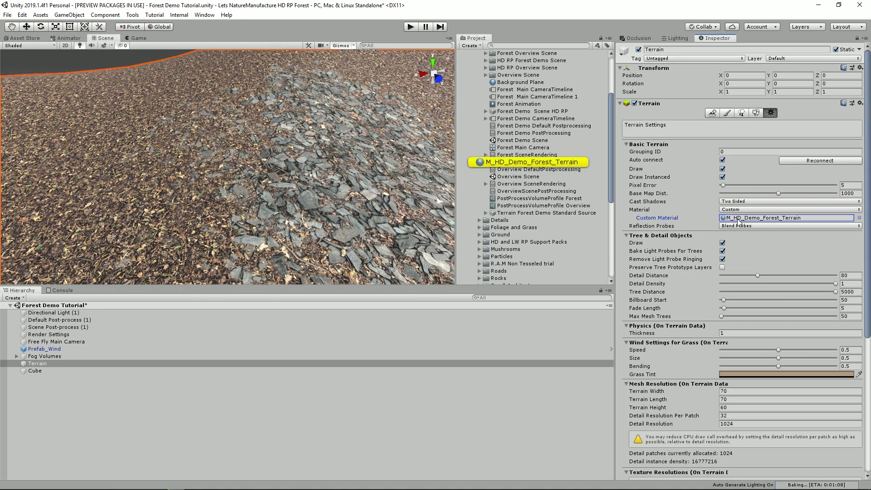
pyautogui.click(530, 162)
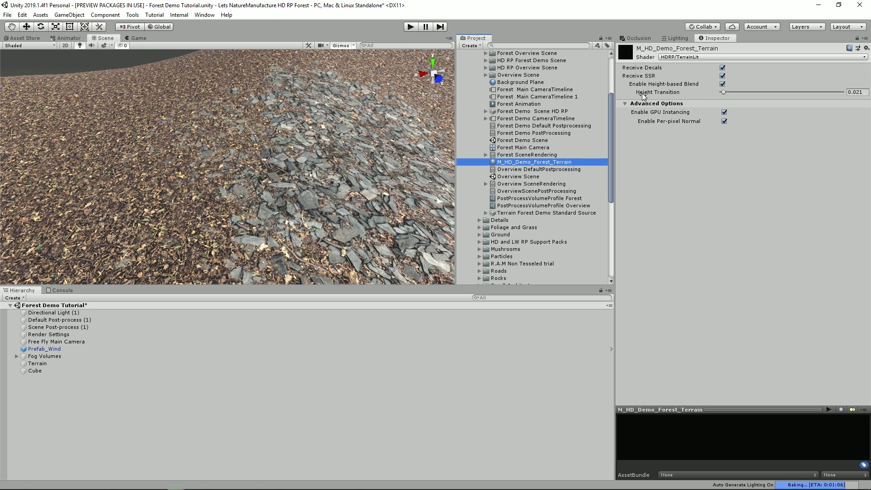
# Step: Try a Height Transition of 0 on M_HD_Demo_Forest_Terrain and undo the change
pyautogui.moveTo(723, 92); pyautogui.dragTo(706, 98)
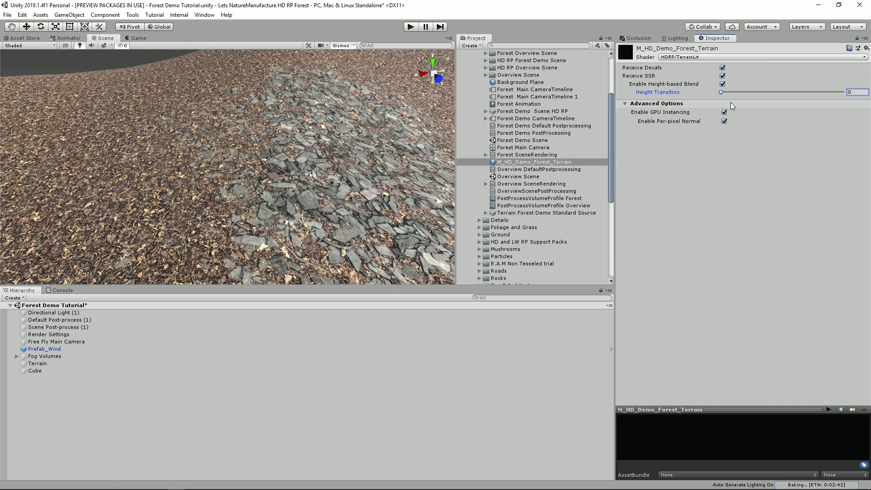
pyautogui.hotkey('ctrl', 'z')
# Step: Turn off Enable Per-pixel Normal on the terrain material and compare the shading across the hills
pyautogui.press('s')
pyautogui.moveTo(204, 153); pyautogui.dragTo(296, 173, button='right')
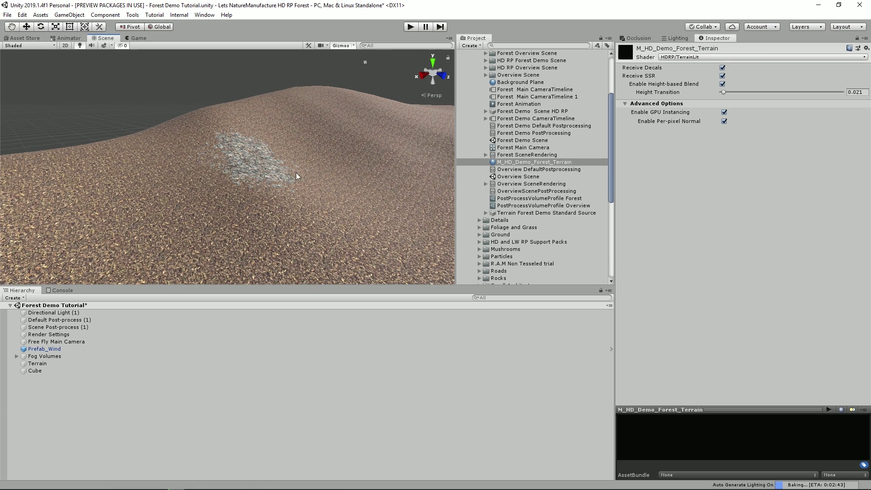
pyautogui.click(724, 121)
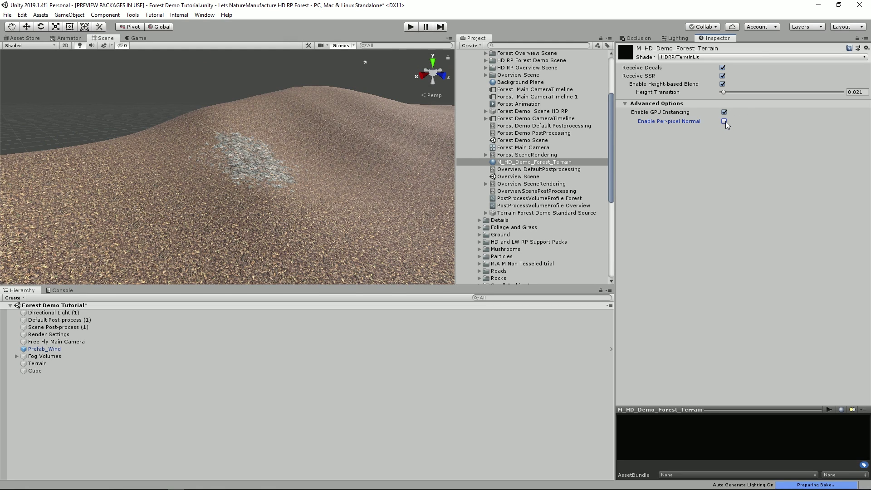
pyautogui.press('w')
pyautogui.moveTo(375, 120); pyautogui.dragTo(304, 136, button='right')
# Step: Select the terrain and paint Terrain_Layer5_Leaves over the stone patch on the hillside
pyautogui.click(247, 170)
pyautogui.moveTo(247, 169); pyautogui.dragTo(366, 140, button='right')
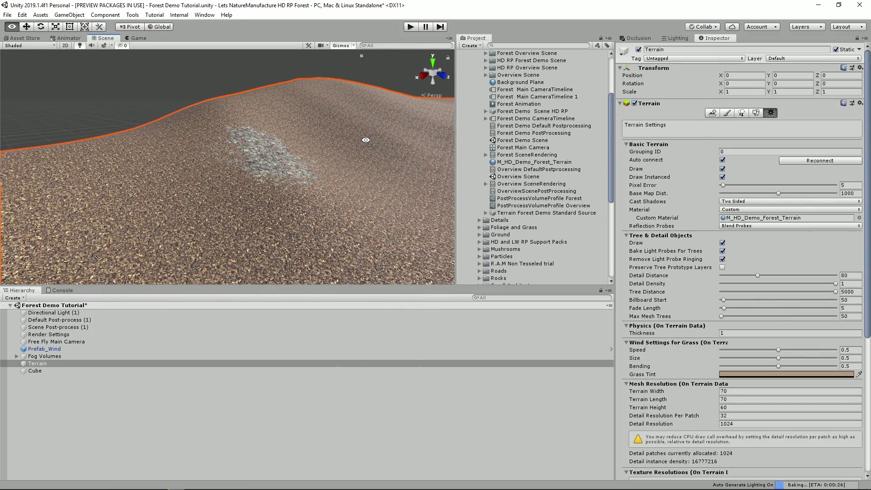
pyautogui.click(727, 113)
pyautogui.moveTo(447, 198)
pyautogui.mouseDown(button='right')
pyautogui.moveTo(345, 136)
pyautogui.moveTo(254, 155)
pyautogui.mouseUp(button='right')
pyautogui.click(224, 168)
pyautogui.click(701, 224)
pyautogui.click(222, 191)
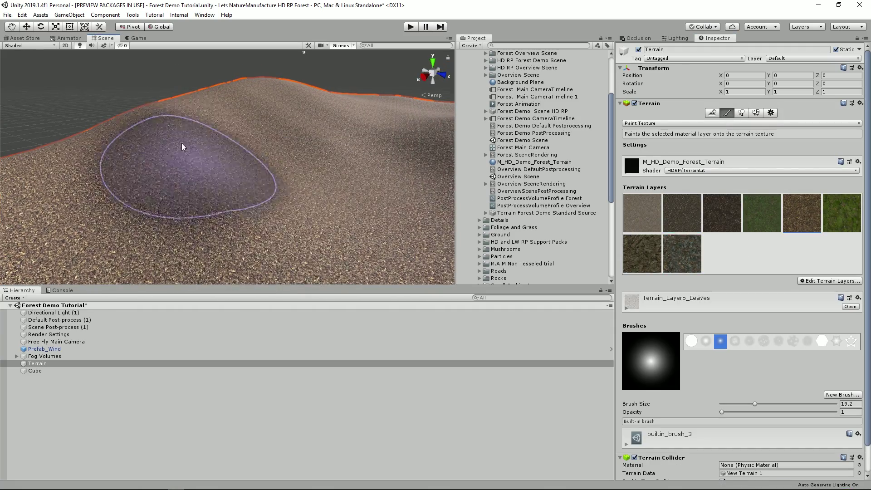
# Step: Choose builtin_brush_5 at brush size 10 and paint the first Terrain_Layer2_Soil patches on the slope
pyautogui.moveTo(222, 191); pyautogui.dragTo(191, 138, button='right')
pyautogui.click(750, 341)
pyautogui.click(850, 404)
pyautogui.write('10')
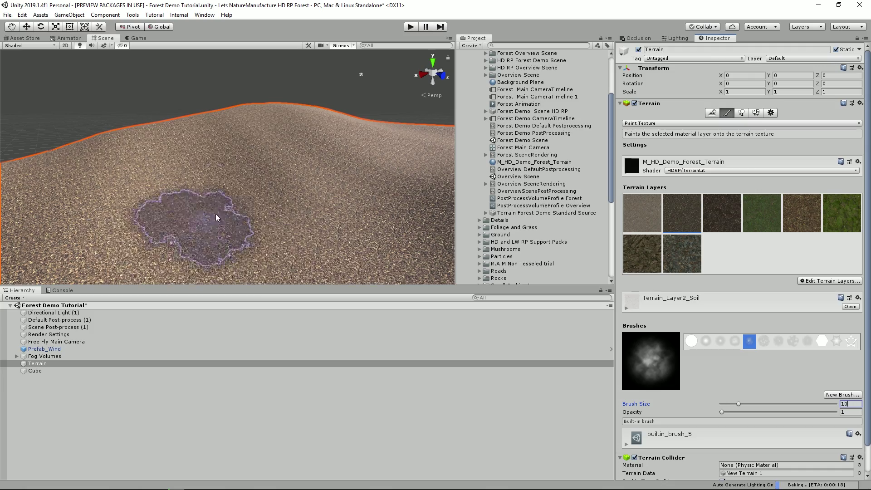
pyautogui.moveTo(255, 165); pyautogui.dragTo(286, 178)
pyautogui.moveTo(287, 178); pyautogui.dragTo(227, 182, button='right')
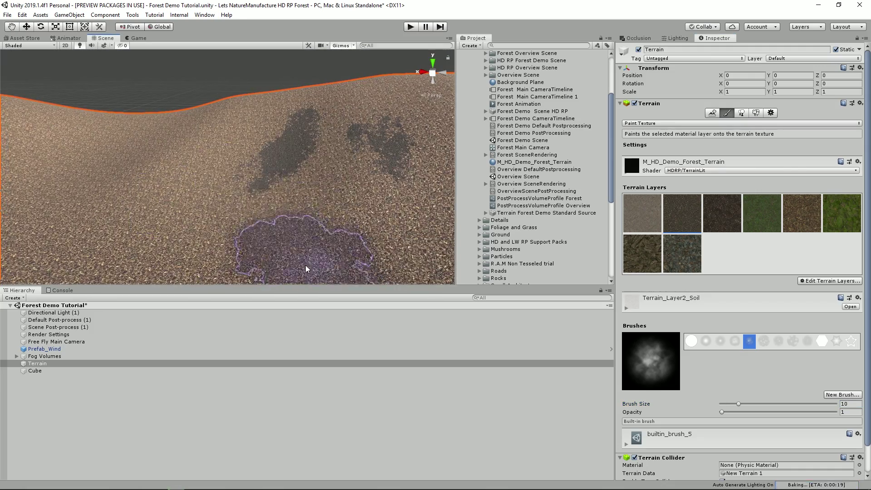
# Step: Deactivate the Fog Volumes group in the scene and reselect the terrain
pyautogui.click(16, 357)
pyautogui.click(44, 357)
pyautogui.click(638, 50)
pyautogui.click(103, 45)
pyautogui.click(38, 407)
# Step: Set the brush opacity to 3 and paint scattered Terrain_Layer2_Soil patches across the hills
pyautogui.moveTo(218, 236); pyautogui.dragTo(278, 202, button='right')
pyautogui.click(849, 412)
pyautogui.write('2')
pyautogui.moveTo(291, 163)
pyautogui.mouseDown(button='right')
pyautogui.moveTo(238, 148)
pyautogui.moveTo(241, 181)
pyautogui.moveTo(386, 206)
pyautogui.moveTo(222, 131)
pyautogui.mouseUp(button='right')
pyautogui.moveTo(223, 131); pyautogui.dragTo(318, 168)
pyautogui.moveTo(360, 202)
pyautogui.mouseDown(button='right')
pyautogui.moveTo(253, 149)
pyautogui.moveTo(249, 186)
pyautogui.mouseUp(button='right')
pyautogui.moveTo(341, 234); pyautogui.dragTo(167, 201)
pyautogui.moveTo(168, 201); pyautogui.dragTo(162, 165, button='right')
pyautogui.moveTo(162, 164); pyautogui.dragTo(148, 209)
pyautogui.moveTo(148, 209); pyautogui.dragTo(356, 227, button='right')
pyautogui.moveTo(356, 227); pyautogui.dragTo(276, 200)
pyautogui.moveTo(276, 200); pyautogui.dragTo(269, 171, button='right')
pyautogui.click(236, 140)
pyautogui.moveTo(236, 140)
pyautogui.mouseDown(button='right')
pyautogui.moveTo(265, 233)
pyautogui.moveTo(82, 126)
pyautogui.mouseUp(button='right')
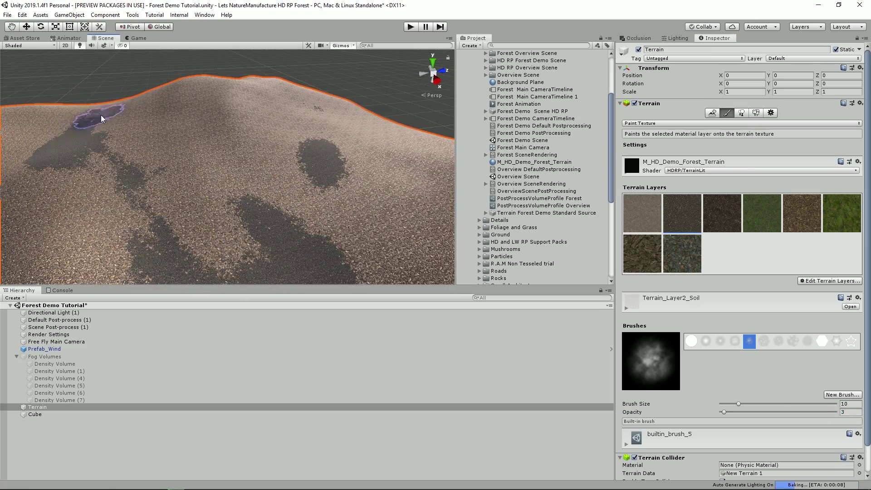
pyautogui.moveTo(82, 127); pyautogui.dragTo(48, 182)
# Step: Switch the paint layer to Terrain_Layer5_Leaves and set the brush opacity to 2
pyautogui.click(802, 218)
pyautogui.click(850, 413)
pyautogui.write('2')
pyautogui.moveTo(254, 150)
pyautogui.mouseDown(button='right')
pyautogui.moveTo(311, 225)
pyautogui.moveTo(232, 126)
pyautogui.moveTo(259, 179)
pyautogui.moveTo(241, 137)
pyautogui.moveTo(142, 100)
pyautogui.moveTo(424, 156)
pyautogui.moveTo(367, 104)
pyautogui.mouseUp(button='right')
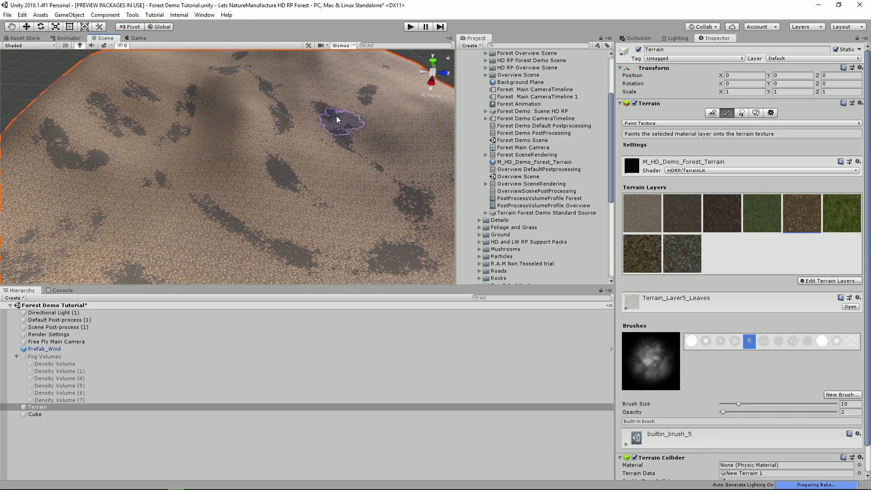
# Step: Create a River Spline object and place its first point on the upper hillside
pyautogui.moveTo(173, 136); pyautogui.dragTo(210, 122, button='right')
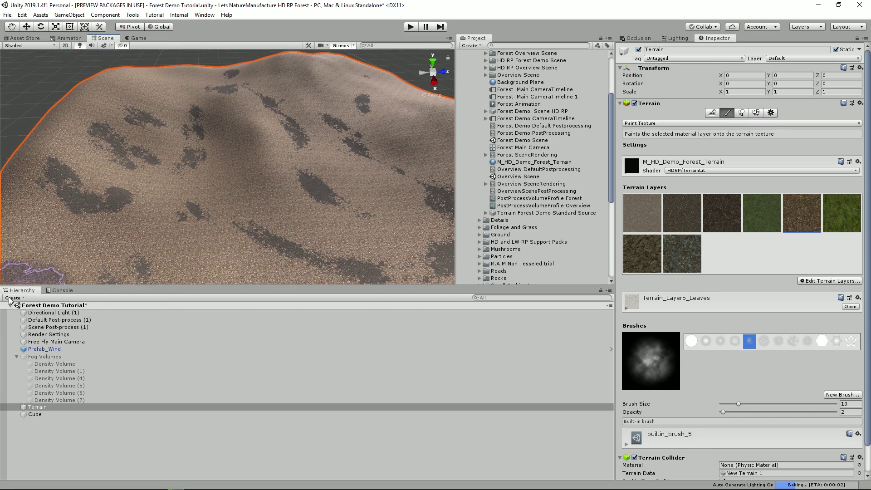
pyautogui.click(10, 298)
pyautogui.moveTo(60, 331)
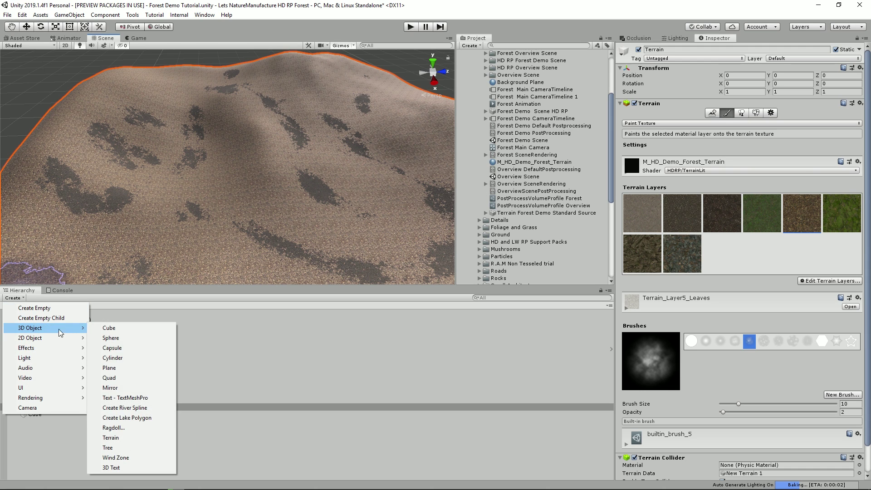
pyautogui.click(125, 407)
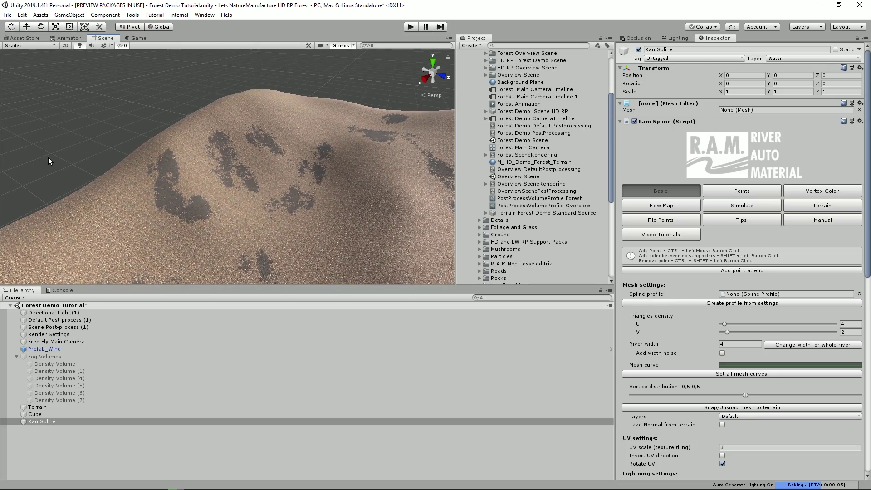
pyautogui.moveTo(122, 157); pyautogui.dragTo(304, 181, button='right')
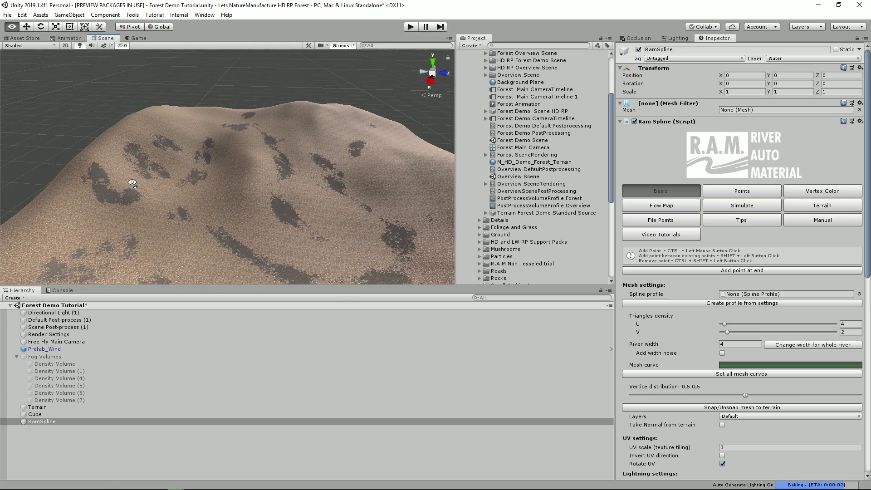
pyautogui.press('w')
pyautogui.moveTo(294, 181)
pyautogui.mouseDown(button='right')
pyautogui.moveTo(290, 155)
pyautogui.moveTo(265, 160)
pyautogui.moveTo(296, 172)
pyautogui.mouseUp(button='right')
pyautogui.keyDown('ctrl'); pyautogui.click(300, 169); pyautogui.keyUp('ctrl')
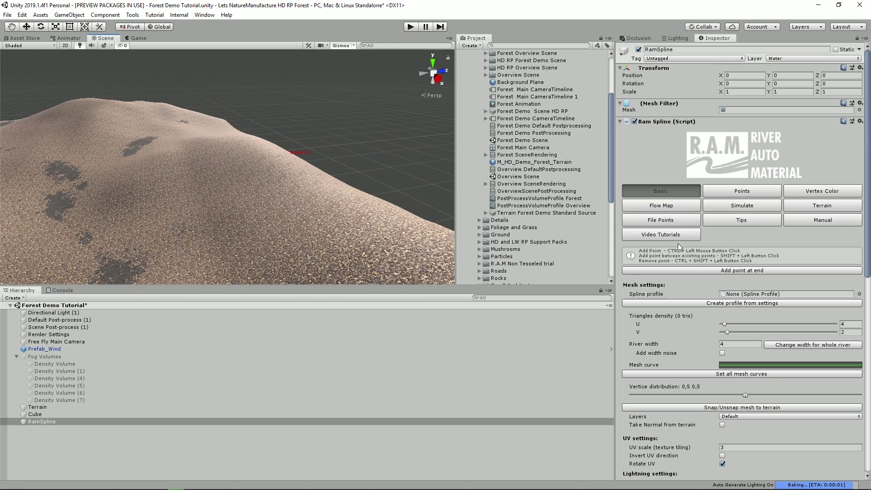
# Step: Assign R2_Profile_River_Big_Yellow as the spline profile and preview the simulated river
pyautogui.click(859, 294)
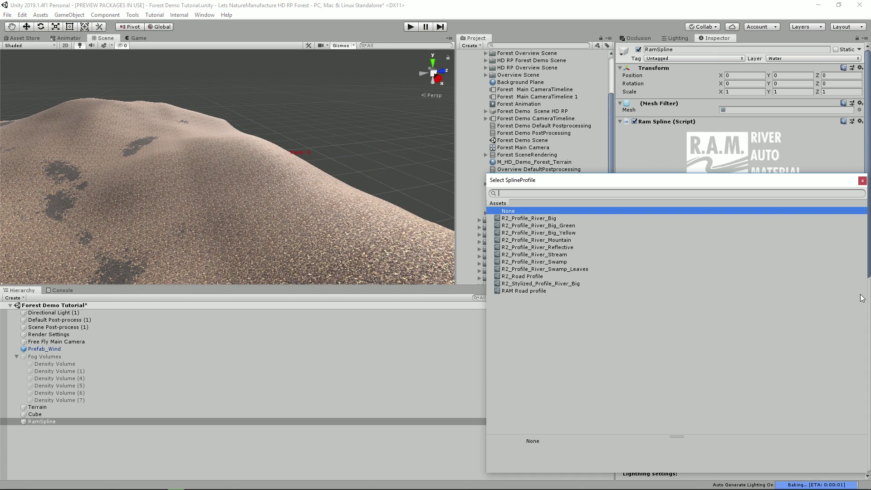
pyautogui.doubleClick(549, 234)
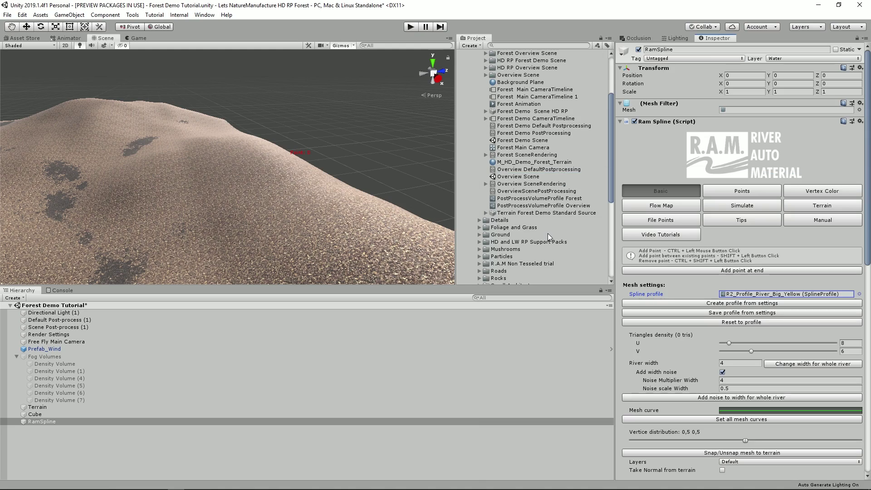
pyautogui.moveTo(292, 164); pyautogui.dragTo(276, 166, button='right')
pyautogui.click(745, 207)
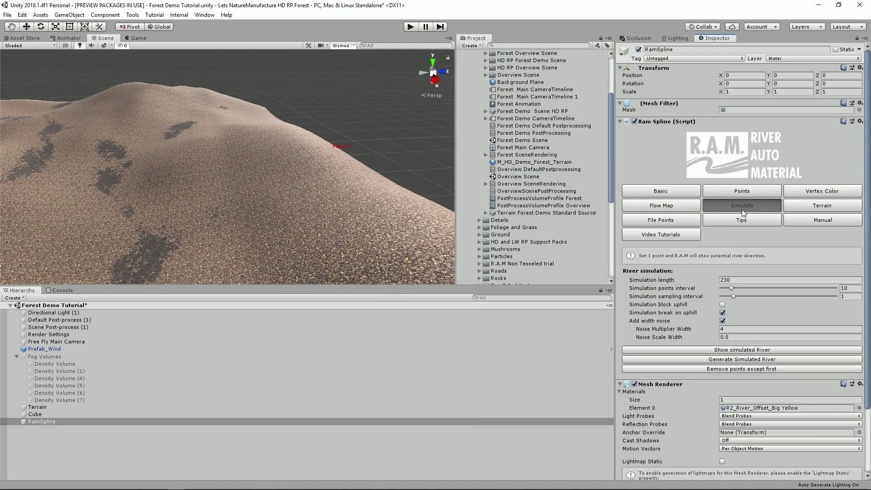
pyautogui.click(728, 352)
pyautogui.moveTo(254, 181); pyautogui.dragTo(150, 214, button='right')
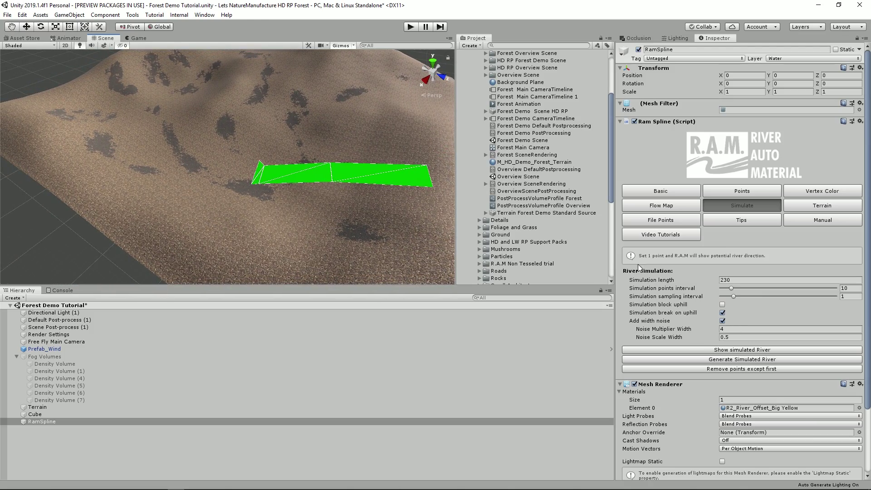
pyautogui.moveTo(68, 190); pyautogui.dragTo(177, 201, button='right')
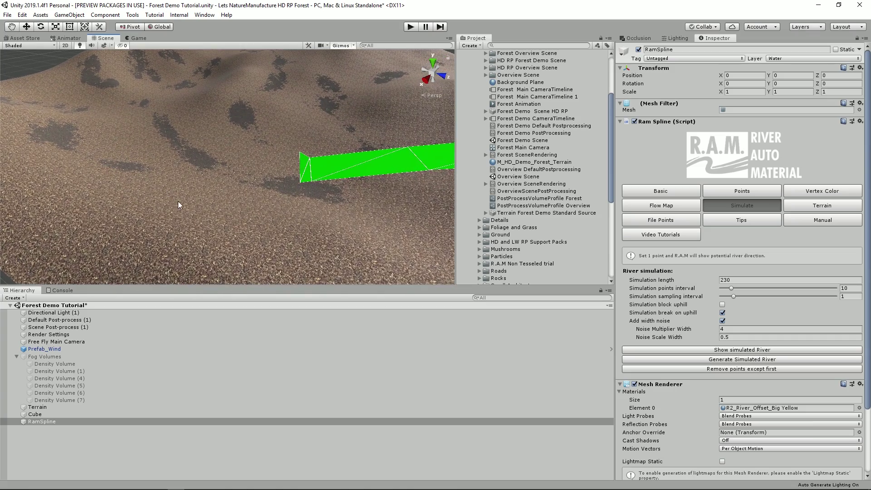
# Step: Use Raise or Lower Terrain at opacity 8 to carve a river channel down the slope to the terrain's edge
pyautogui.click(177, 201)
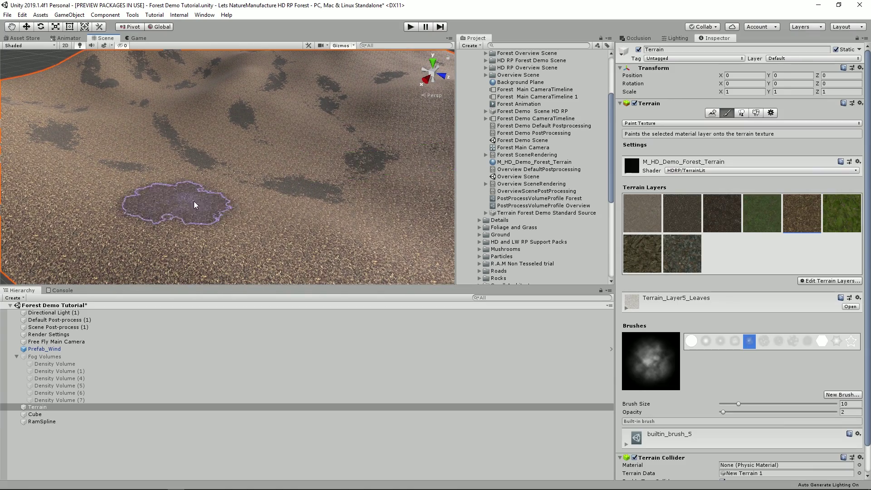
pyautogui.click(712, 114)
pyautogui.click(729, 114)
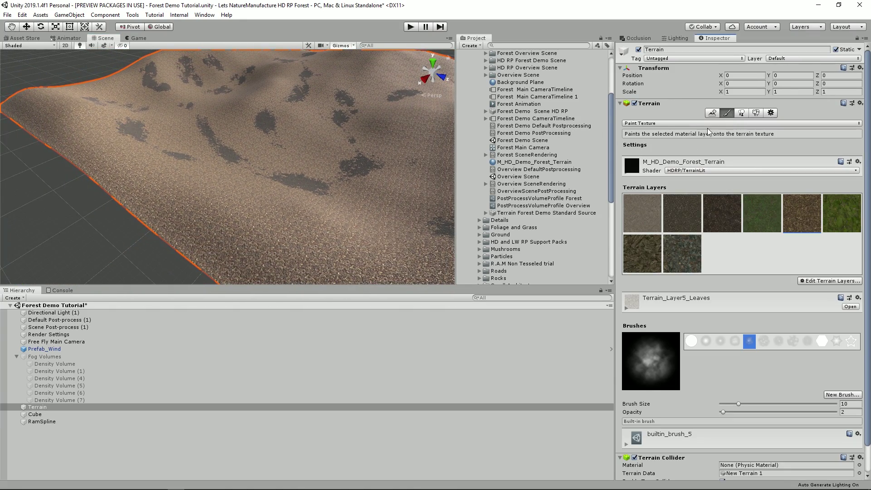
pyautogui.click(708, 123)
pyautogui.click(709, 133)
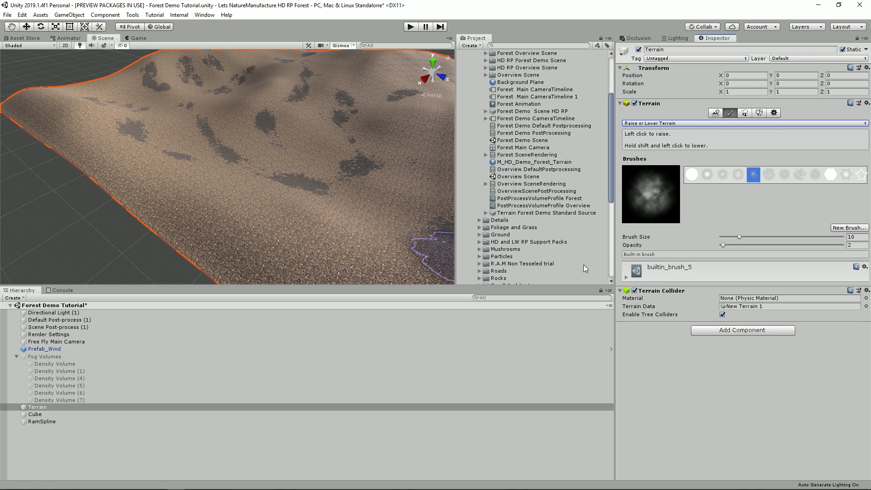
pyautogui.moveTo(249, 175)
pyautogui.mouseDown()
pyautogui.moveTo(121, 195)
pyautogui.moveTo(175, 195)
pyautogui.mouseUp()
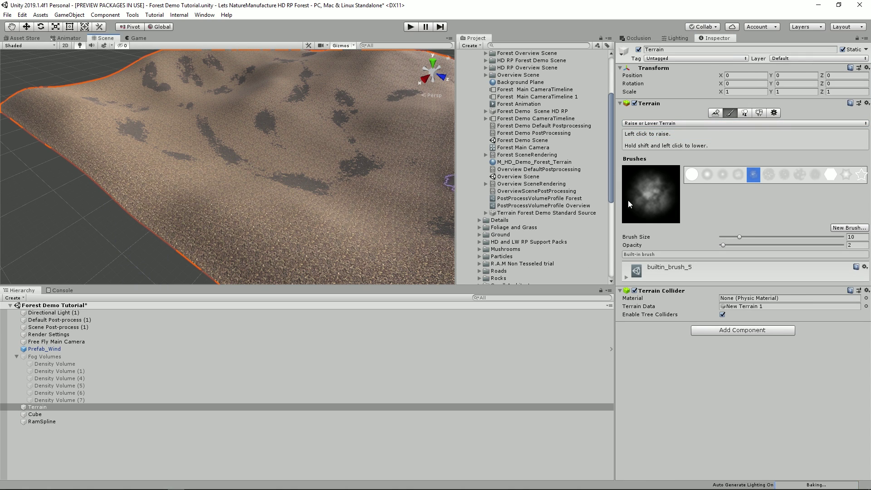
pyautogui.click(849, 245)
pyautogui.write('8')
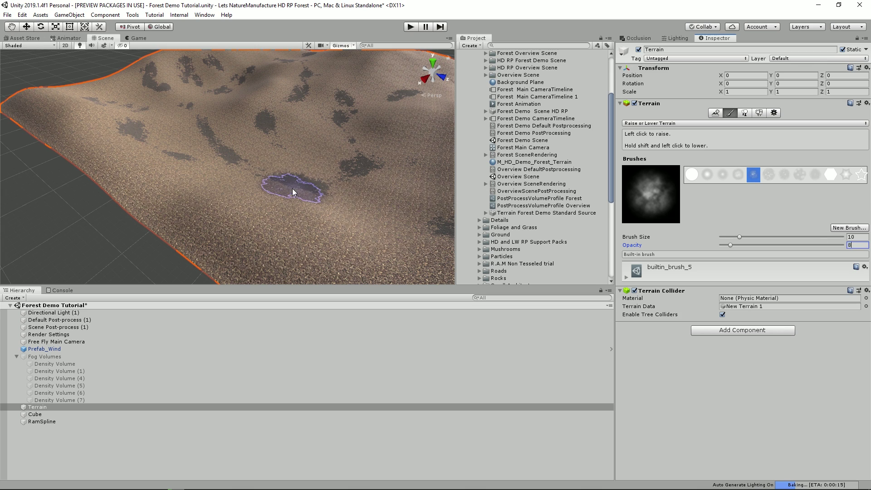
pyautogui.moveTo(239, 174)
pyautogui.mouseDown()
pyautogui.moveTo(160, 204)
pyautogui.moveTo(225, 171)
pyautogui.moveTo(177, 191)
pyautogui.moveTo(184, 198)
pyautogui.moveTo(217, 183)
pyautogui.moveTo(150, 227)
pyautogui.moveTo(280, 148)
pyautogui.moveTo(219, 176)
pyautogui.moveTo(326, 160)
pyautogui.moveTo(94, 230)
pyautogui.moveTo(117, 260)
pyautogui.mouseUp()
# Step: Select RamSpline and preview the simulated river on the reshaped terrain
pyautogui.click(39, 350)
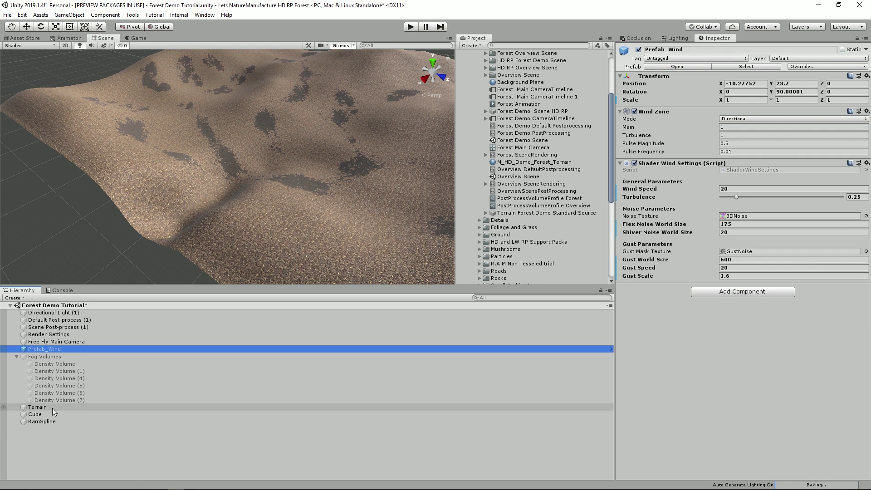
pyautogui.click(42, 421)
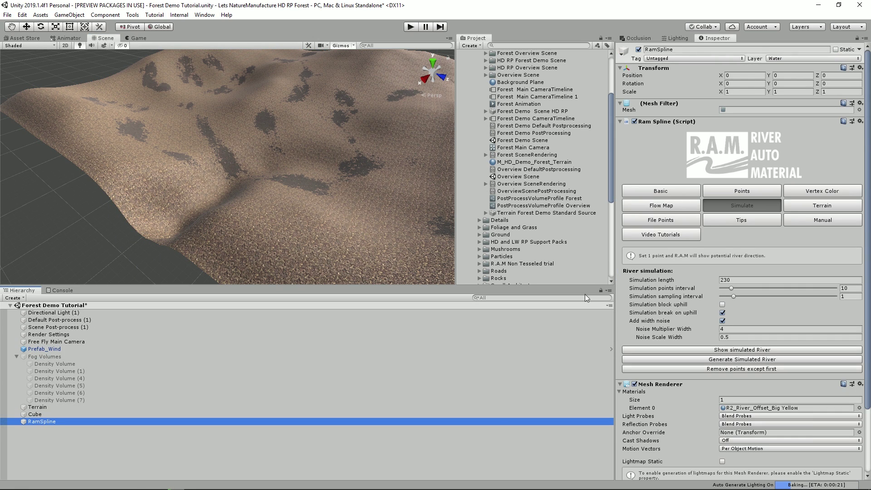
pyautogui.click(713, 359)
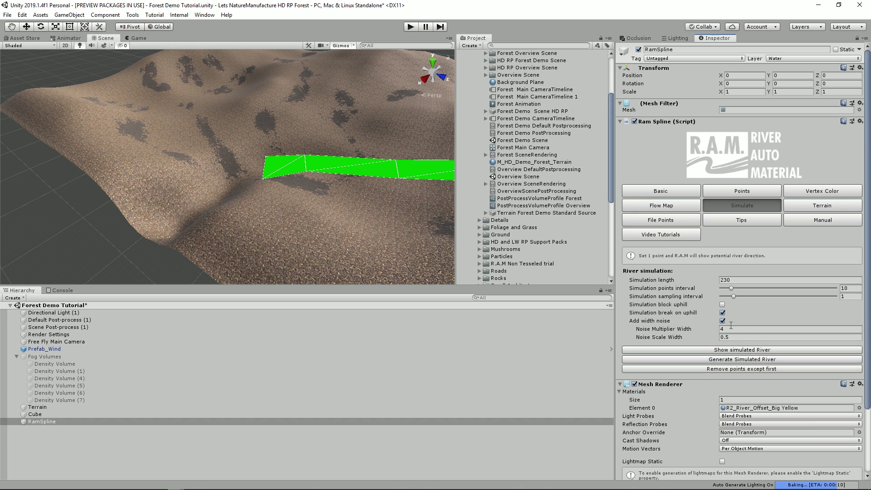
pyautogui.keyDown('alt'); pyautogui.moveTo(284, 155); pyautogui.dragTo(279, 153); pyautogui.keyUp('alt')
# Step: Try Simulation block uphill in the river preview and turn the option off again
pyautogui.click(722, 305)
pyautogui.click(728, 351)
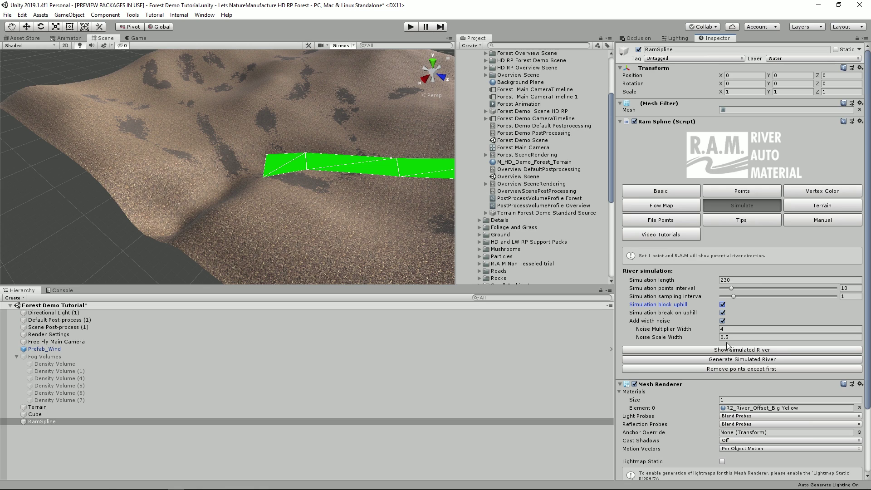
pyautogui.click(723, 305)
# Step: Turn off Simulation break on uphill and preview the full course of the simulated river
pyautogui.click(722, 313)
pyautogui.click(728, 350)
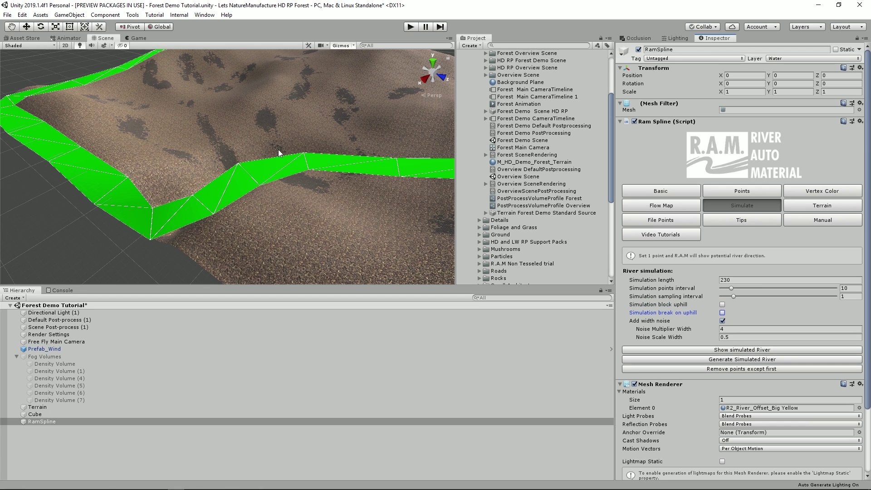
pyautogui.keyDown('alt'); pyautogui.moveTo(279, 152); pyautogui.dragTo(345, 190); pyautogui.keyUp('alt')
pyautogui.keyDown('alt'); pyautogui.moveTo(199, 182); pyautogui.dragTo(213, 187); pyautogui.keyUp('alt')
# Step: Shorten the simulation length to 50 and generate the simulated river
pyautogui.click(731, 280)
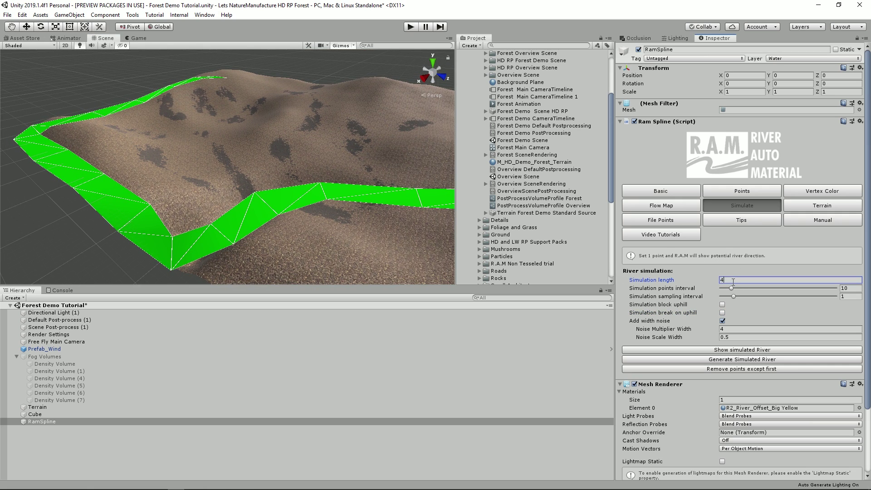
pyautogui.click(730, 351)
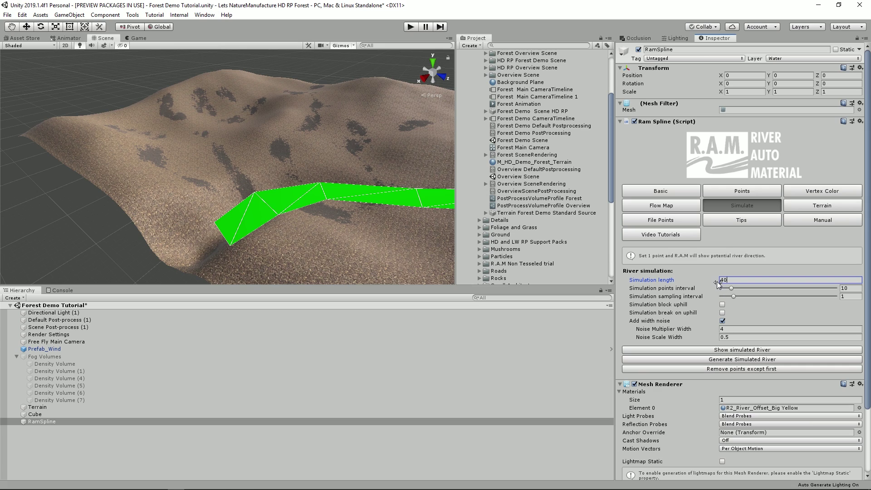
pyautogui.press('BackSpace')
pyautogui.write('5')
pyautogui.click(741, 349)
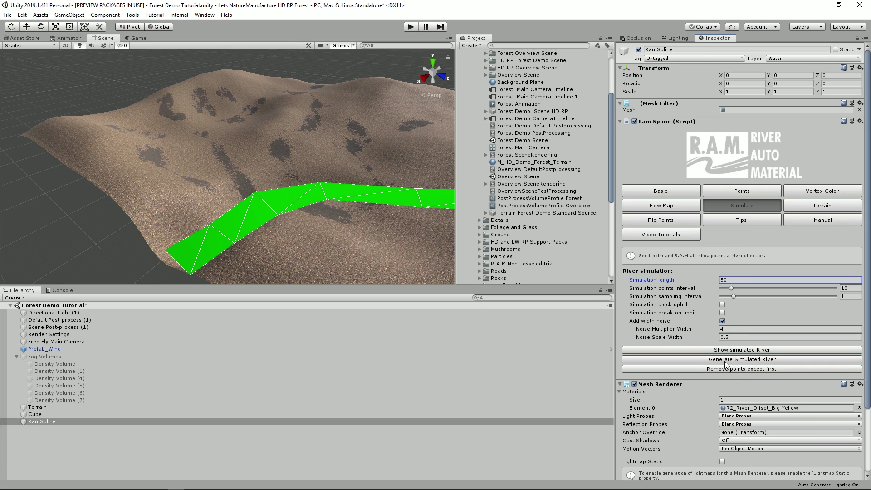
pyautogui.click(725, 360)
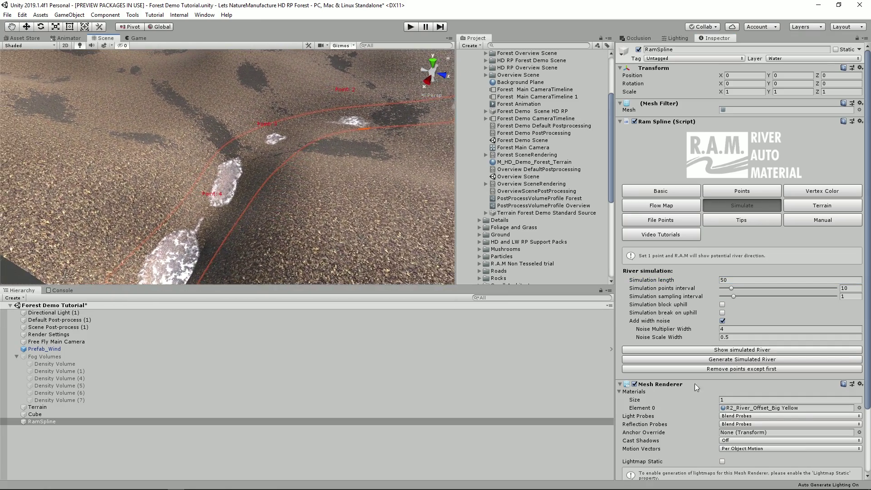
pyautogui.click(860, 408)
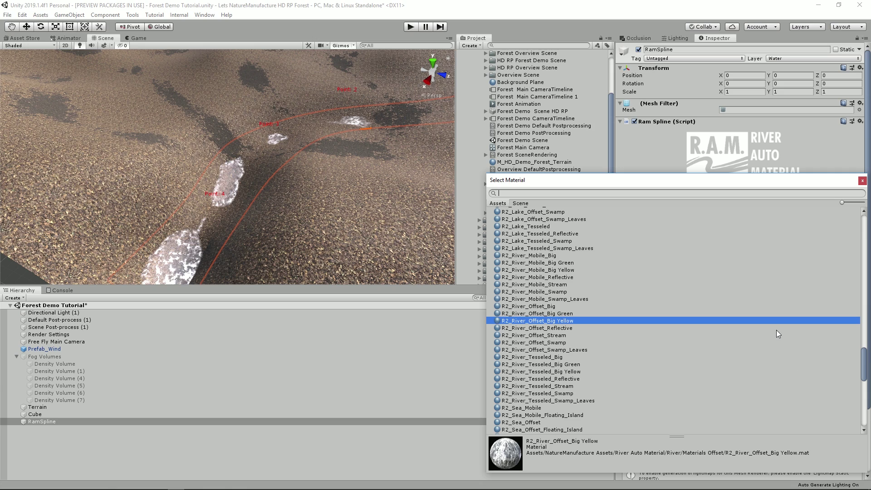
pyautogui.write('fores')
pyautogui.press('BackSpace')
pyautogui.press('BackSpace')
pyautogui.press('BackSpace')
pyautogui.press('BackSpace')
pyautogui.press('BackSpace')
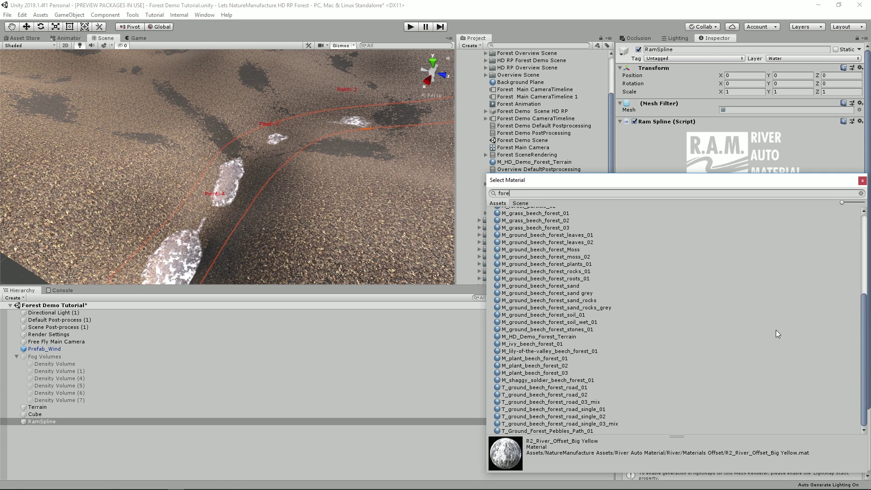
pyautogui.click(863, 181)
# Step: Assign the R.A.M 2019 Trial River material from the R.A.M Non Tesseled trial materials folder to RamSpline
pyautogui.scroll(4, 553, 165)
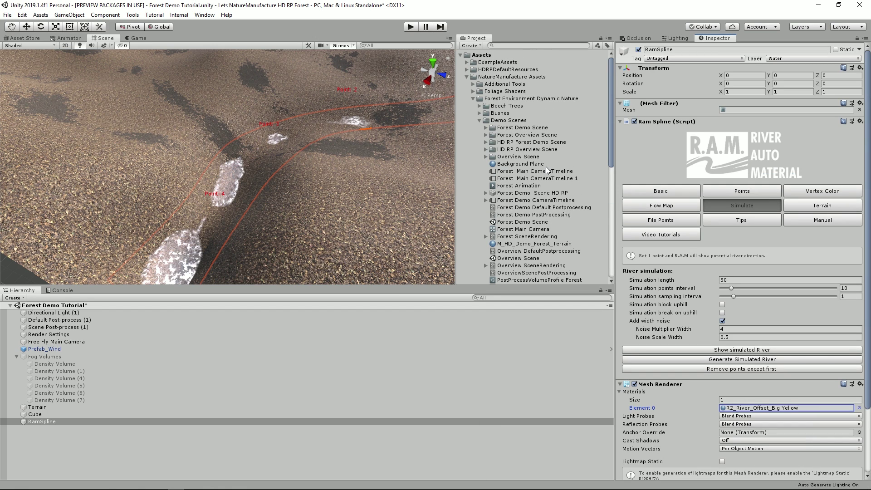
pyautogui.click(480, 120)
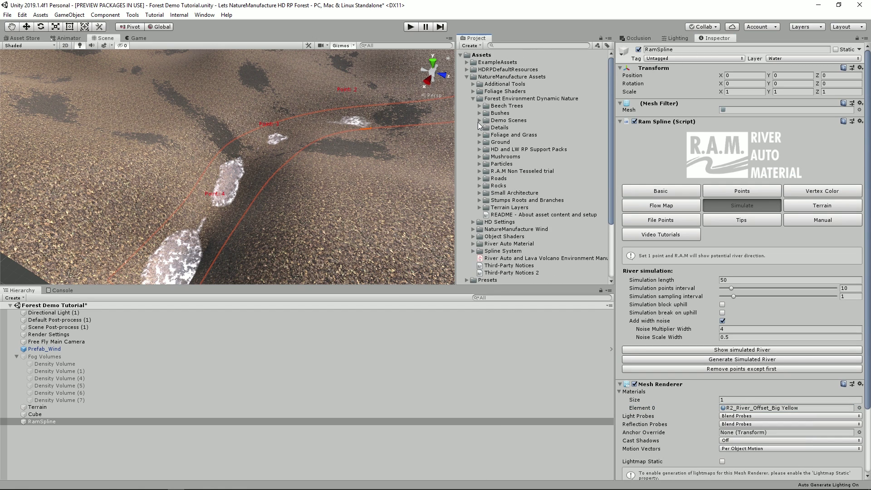
pyautogui.click(480, 171)
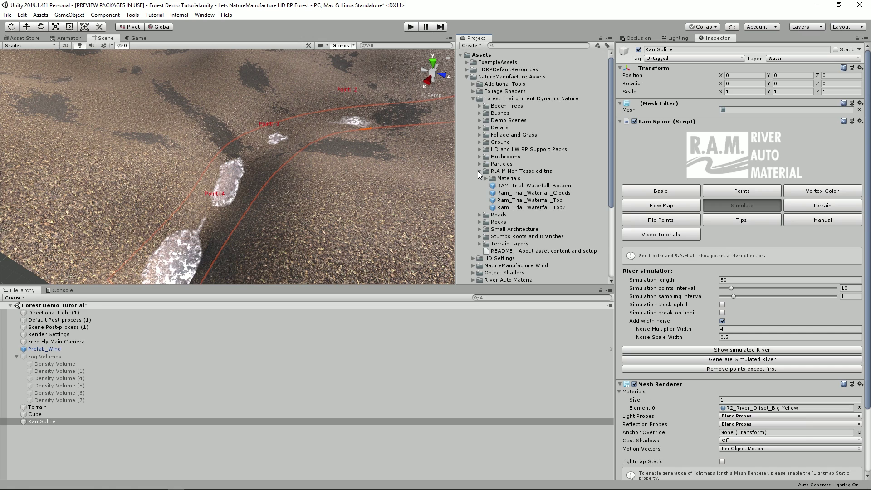
pyautogui.click(483, 175)
pyautogui.click(486, 178)
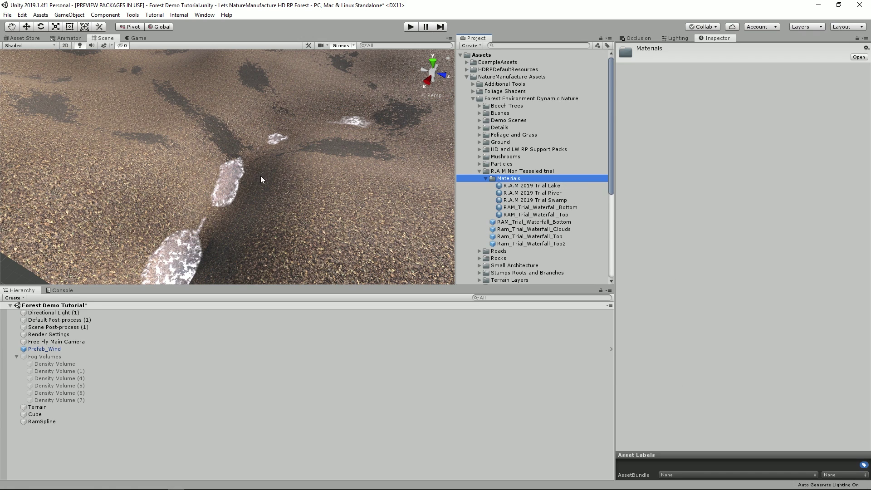
pyautogui.click(238, 174)
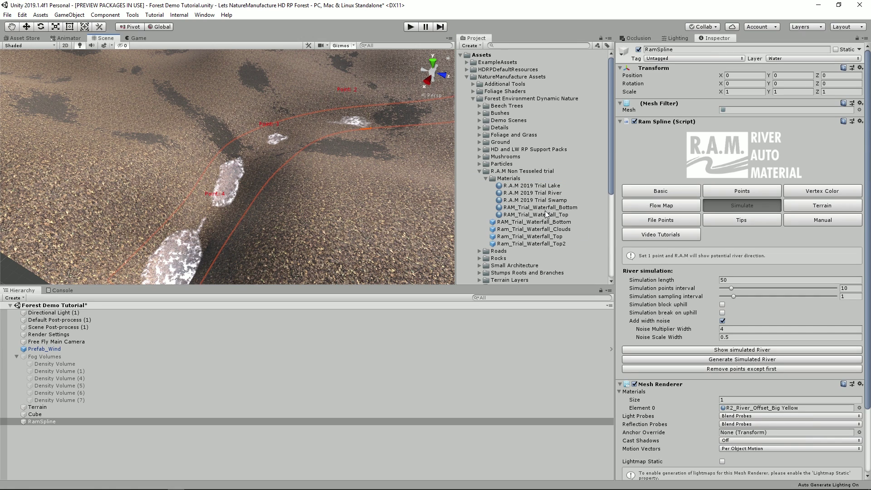
pyautogui.moveTo(797, 441); pyautogui.dragTo(788, 408)
# Step: Raise river point 1 slightly and shift the starting point 0 along the Z axis
pyautogui.keyDown('alt'); pyautogui.moveTo(195, 218); pyautogui.dragTo(156, 138); pyautogui.keyUp('alt')
pyautogui.moveTo(221, 213); pyautogui.dragTo(304, 162, button='right')
pyautogui.press('w')
pyautogui.keyDown('ctrl'); pyautogui.keyDown('shift'); pyautogui.click(317, 147); pyautogui.keyUp('shift'); pyautogui.keyUp('ctrl')
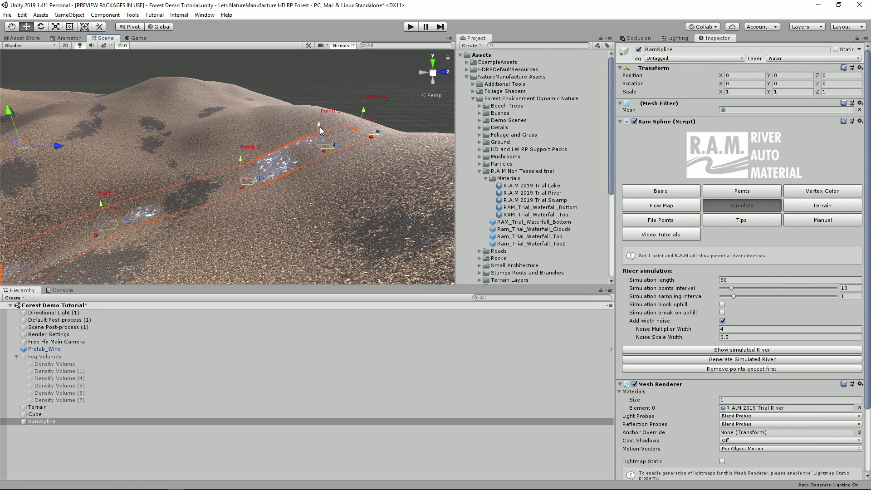
pyautogui.moveTo(320, 123); pyautogui.dragTo(320, 116)
pyautogui.moveTo(383, 132); pyautogui.dragTo(415, 130)
# Step: Scale river point 3 to widen the river at that bend
pyautogui.moveTo(276, 175); pyautogui.dragTo(199, 214, button='right')
pyautogui.press('r')
pyautogui.moveTo(224, 160); pyautogui.dragTo(232, 146)
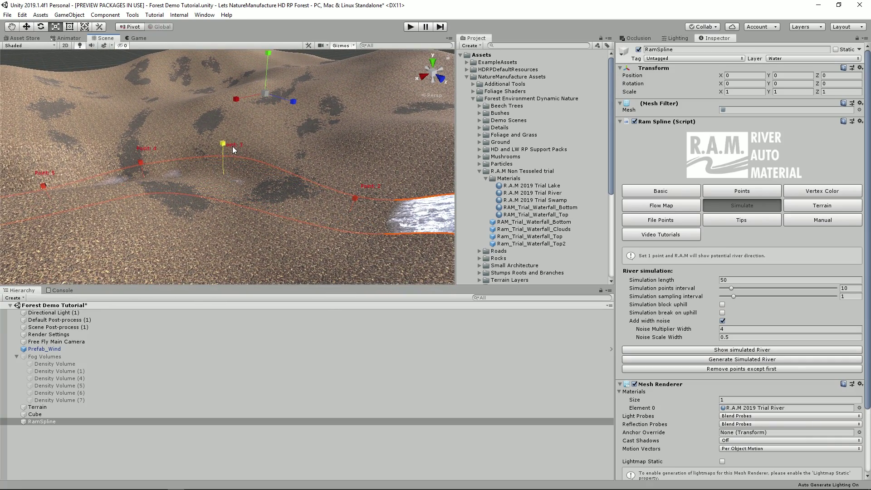
# Step: Set the river width to 6 and apply it to the whole river
pyautogui.moveTo(148, 157); pyautogui.dragTo(225, 190, button='right')
pyautogui.moveTo(274, 180); pyautogui.dragTo(343, 186, button='right')
pyautogui.click(804, 206)
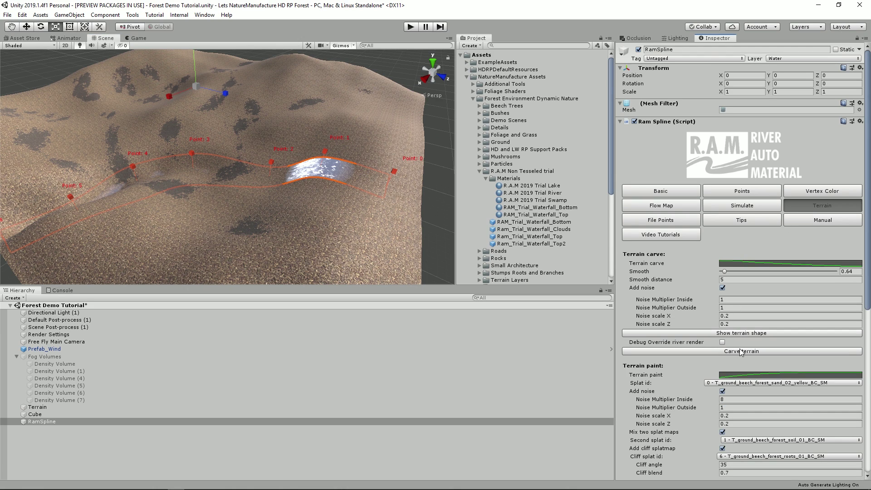
pyautogui.click(660, 192)
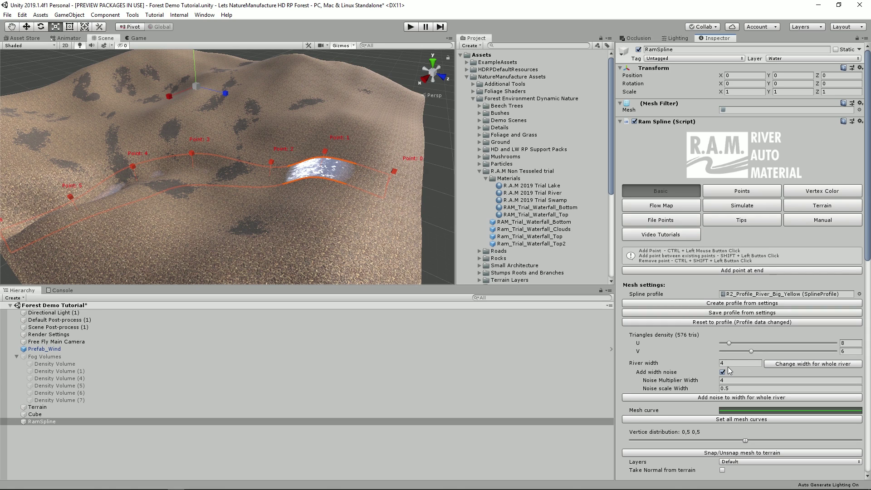
pyautogui.click(781, 363)
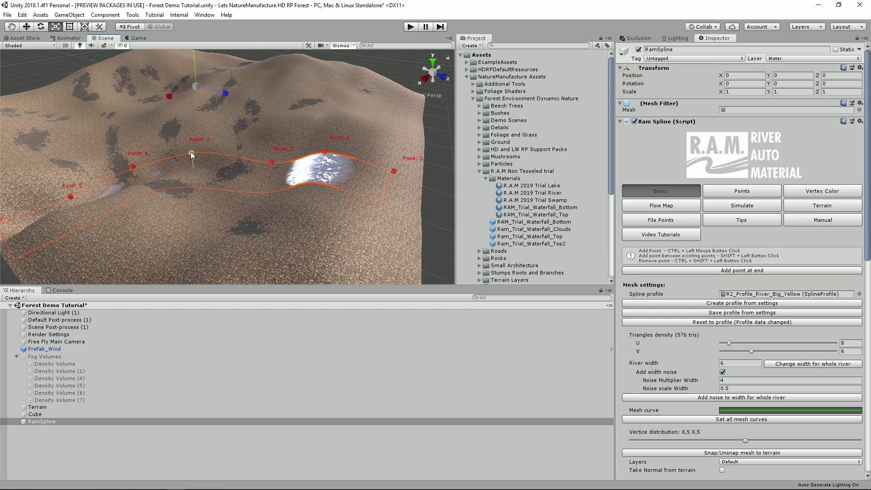
# Step: Try to carve the terrain along the widened river and undo the carving
pyautogui.click(810, 208)
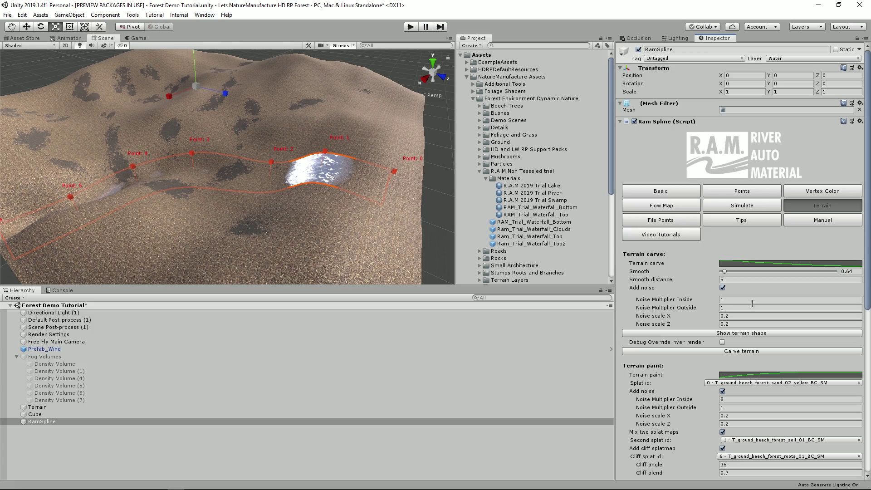
pyautogui.click(747, 352)
pyautogui.moveTo(181, 190); pyautogui.dragTo(270, 154, button='right')
pyautogui.press('w')
pyautogui.press('a')
pyautogui.press('w')
pyautogui.hotkey('ctrl', 'z')
# Step: Lower river points 3 and 4 and carve the terrain along the river course
pyautogui.moveTo(268, 168); pyautogui.dragTo(272, 175)
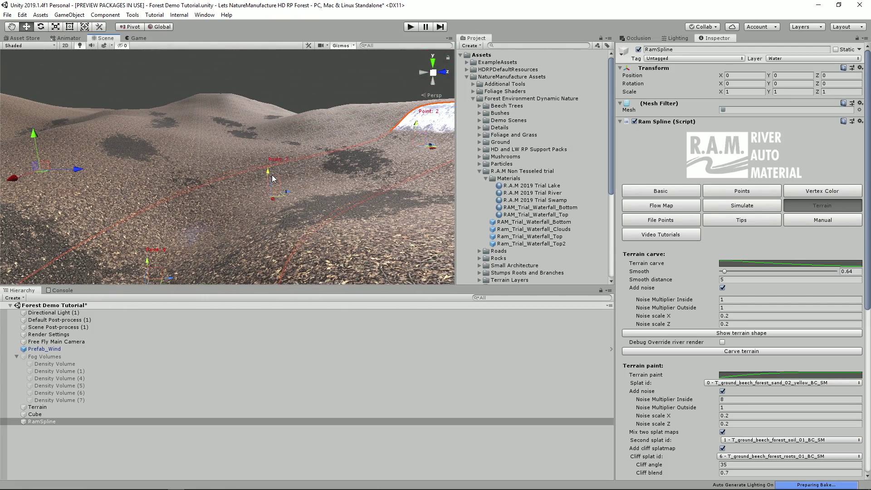
pyautogui.moveTo(271, 178); pyautogui.dragTo(284, 203, button='right')
pyautogui.moveTo(221, 111); pyautogui.dragTo(172, 185, button='right')
pyautogui.moveTo(169, 207); pyautogui.dragTo(164, 219)
pyautogui.click(781, 350)
pyautogui.moveTo(413, 178); pyautogui.dragTo(301, 119, button='right')
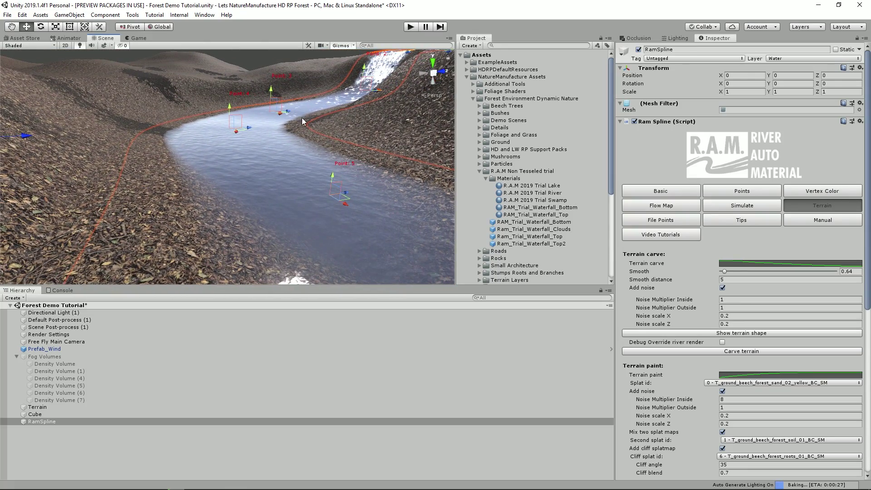
# Step: Show the terrain shape preview, increase the carve smoothing with a smooth distance of 6.64, and carve the terrain again
pyautogui.click(785, 332)
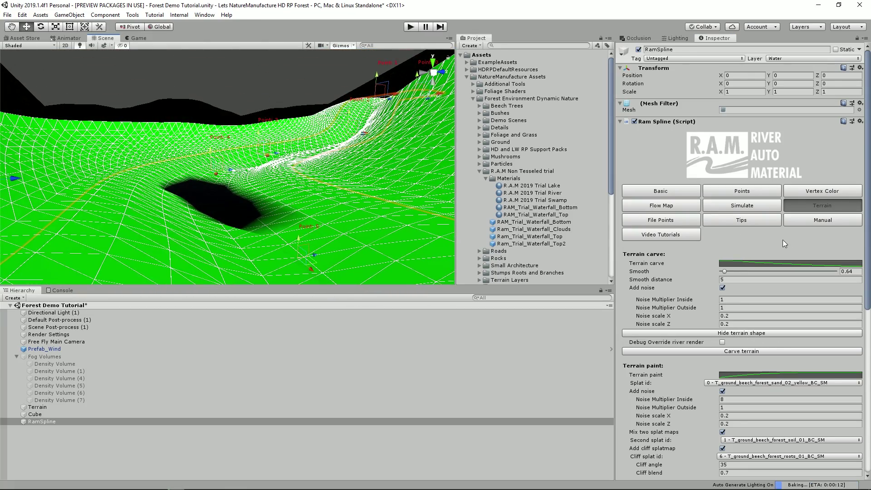
pyautogui.moveTo(703, 282); pyautogui.dragTo(726, 278)
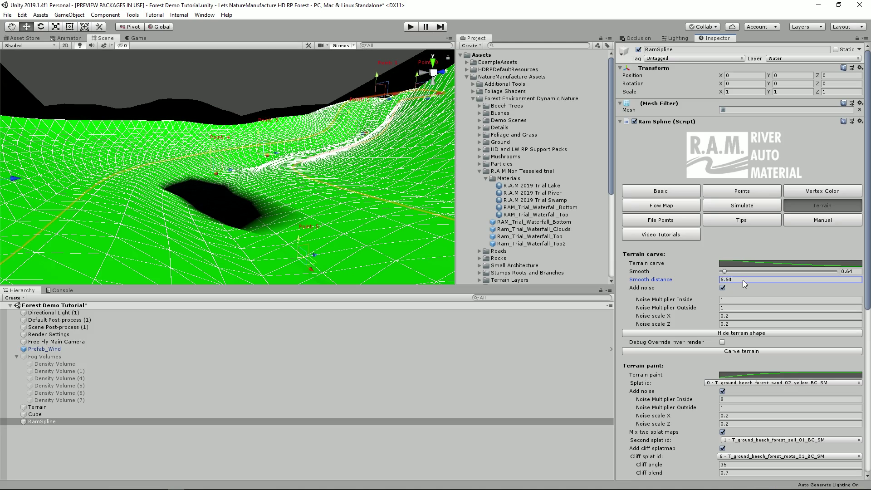
pyautogui.moveTo(726, 271); pyautogui.dragTo(729, 271)
pyautogui.click(739, 351)
# Step: Create a second river spline with six points curving from the hilltop down and across the slope
pyautogui.moveTo(218, 143); pyautogui.dragTo(225, 179, button='right')
pyautogui.click(184, 139)
pyautogui.click(14, 298)
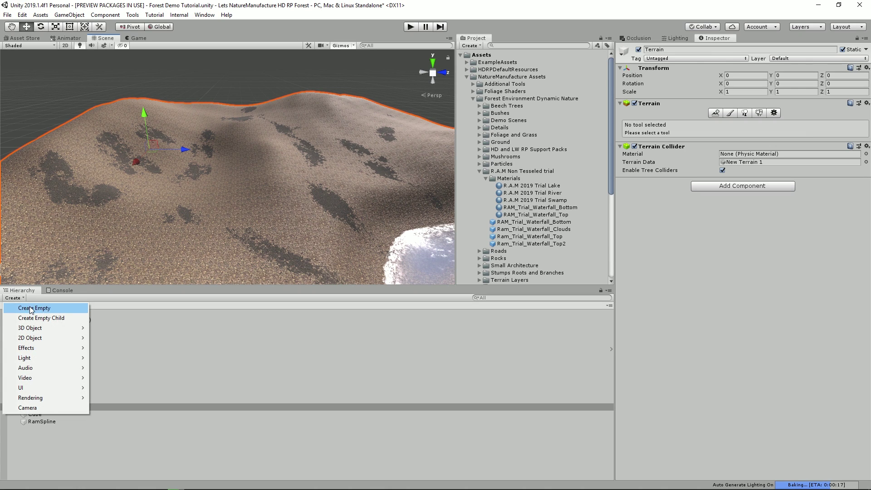
pyautogui.moveTo(51, 330)
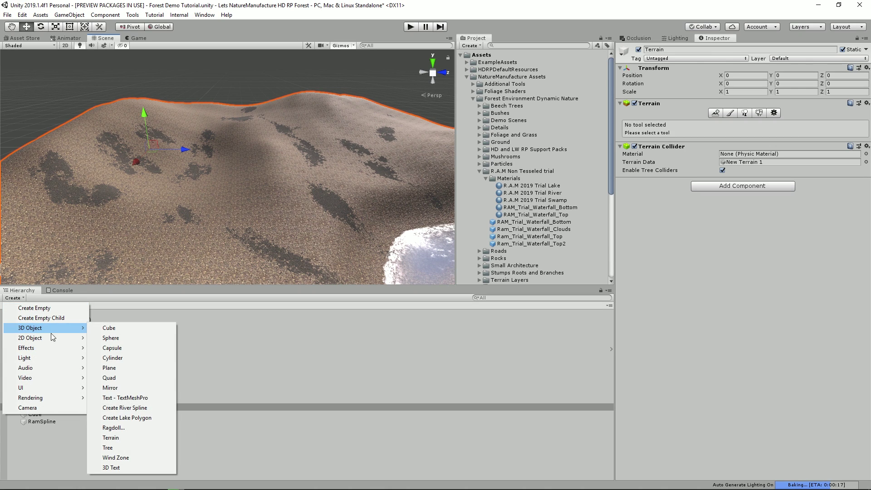
pyautogui.click(135, 408)
pyautogui.keyDown('ctrl'); pyautogui.click(179, 100); pyautogui.keyUp('ctrl')
pyautogui.keyDown('ctrl'); pyautogui.click(201, 135); pyautogui.keyUp('ctrl')
pyautogui.keyDown('ctrl'); pyautogui.click(165, 187); pyautogui.keyUp('ctrl')
pyautogui.moveTo(166, 187); pyautogui.dragTo(106, 227, button='right')
pyautogui.keyDown('ctrl'); pyautogui.click(139, 205); pyautogui.keyUp('ctrl')
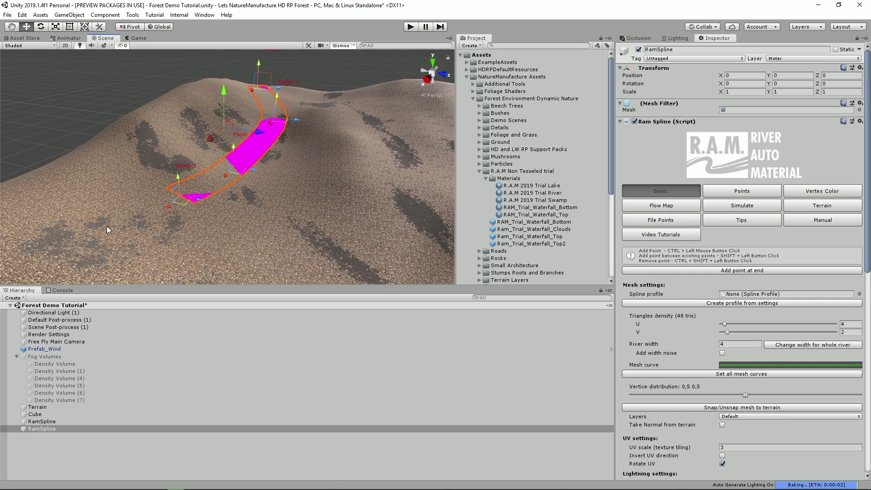
pyautogui.keyDown('ctrl'); pyautogui.click(107, 229); pyautogui.keyUp('ctrl')
pyautogui.keyDown('ctrl'); pyautogui.click(36, 184); pyautogui.keyUp('ctrl')
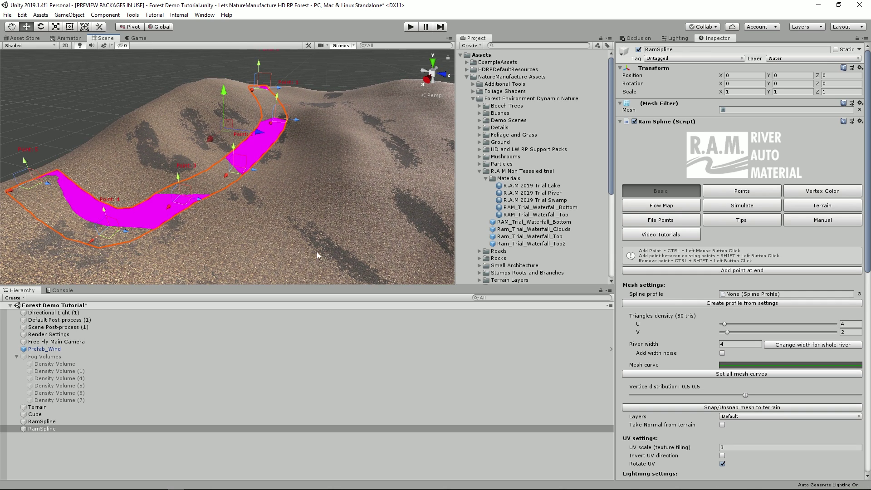
# Step: Try the R2_Road Profile spline profile on the new spline
pyautogui.click(859, 294)
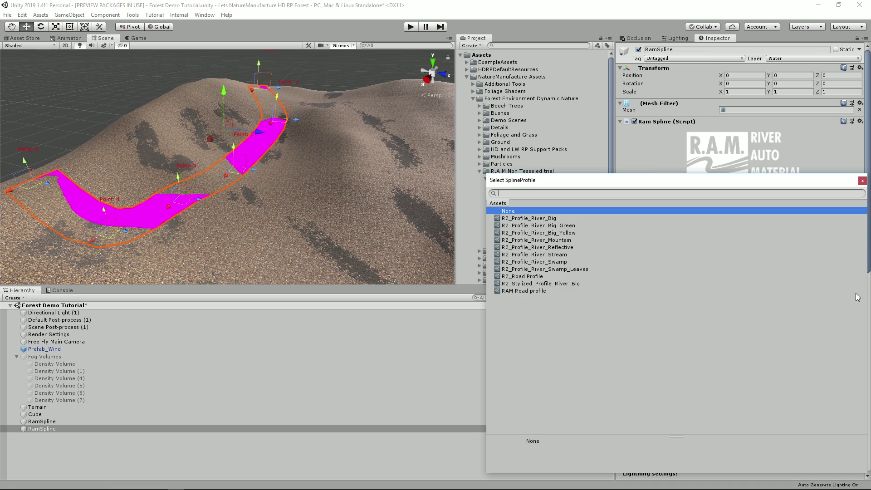
pyautogui.doubleClick(518, 276)
pyautogui.moveTo(272, 194); pyautogui.dragTo(207, 182, button='right')
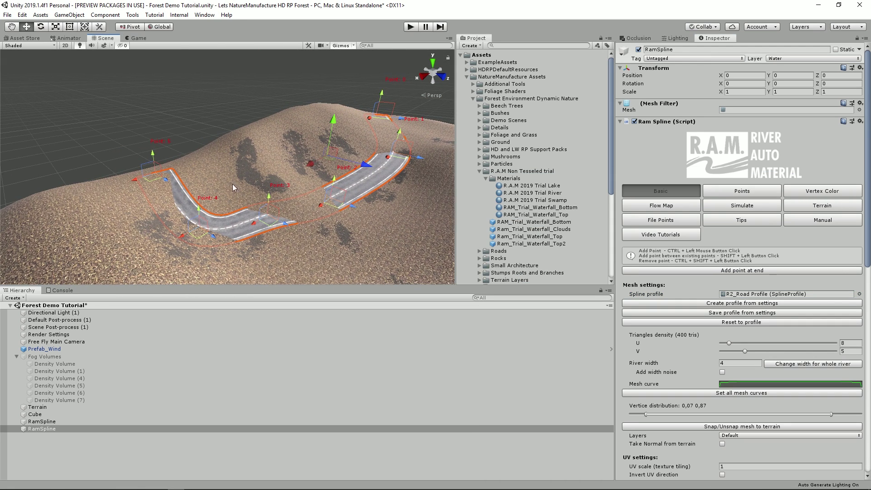
# Step: Apply the RAM Road profile to the new spline on the hillside
pyautogui.click(860, 294)
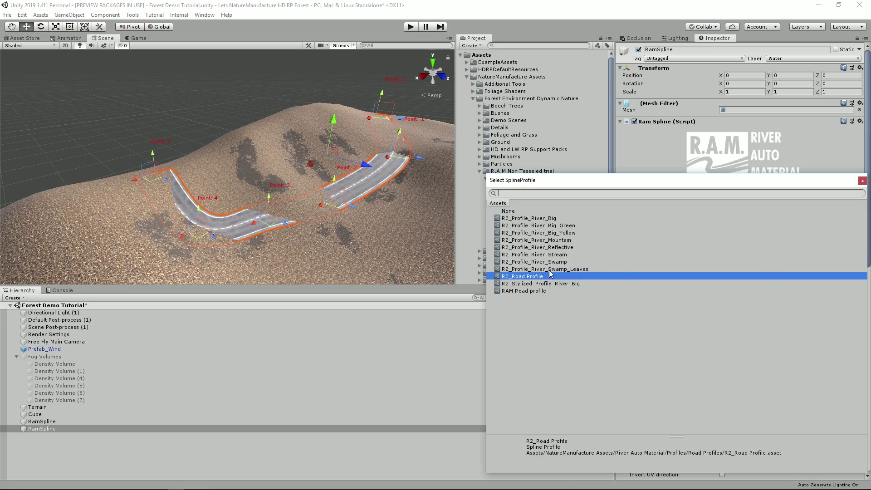
pyautogui.doubleClick(533, 290)
pyautogui.moveTo(220, 182); pyautogui.dragTo(203, 169, button='right')
# Step: Carve the terrain to fit the road spline and paint the ground along it using the profile's splat settings
pyautogui.click(803, 212)
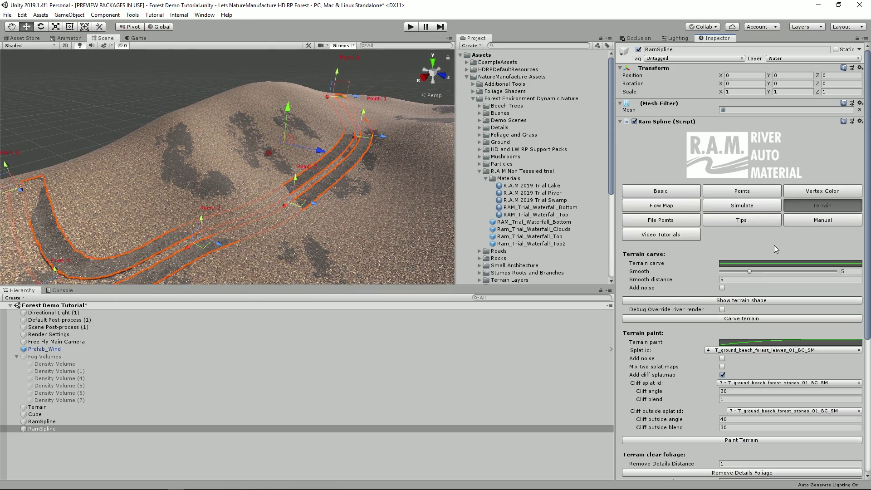
pyautogui.click(727, 319)
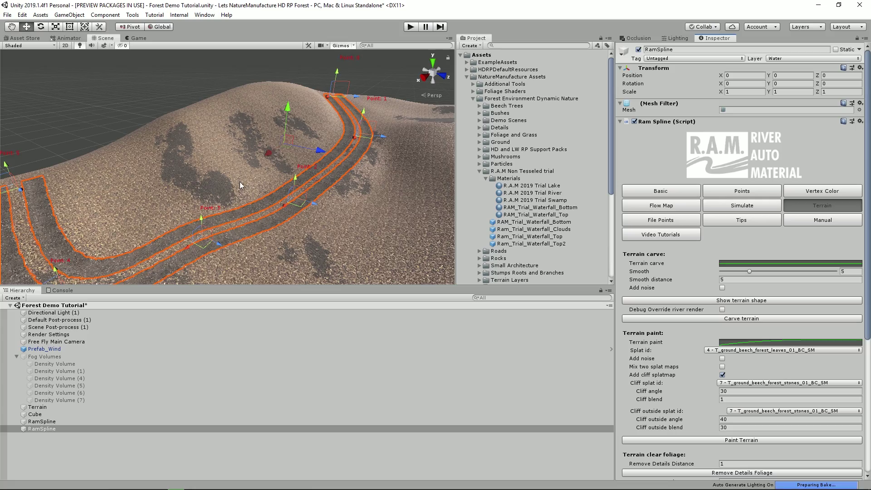
pyautogui.moveTo(276, 154); pyautogui.dragTo(339, 165, button='right')
pyautogui.click(690, 440)
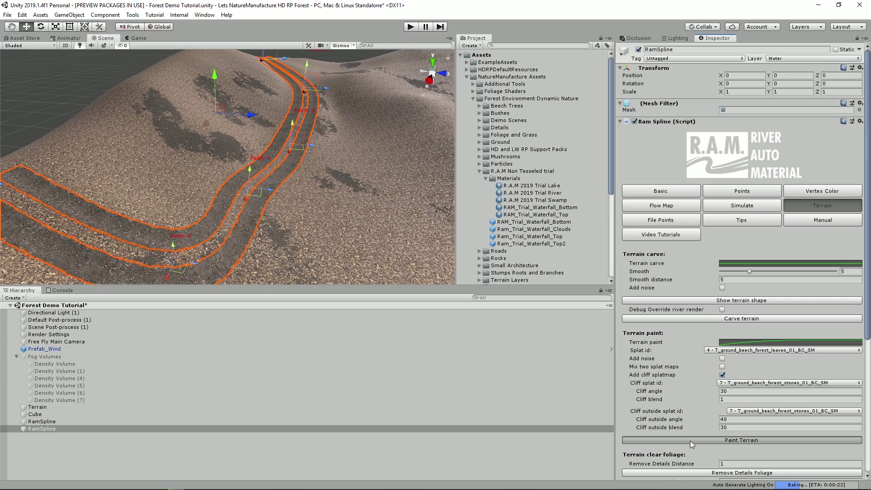
pyautogui.moveTo(110, 175); pyautogui.dragTo(48, 167, button='right')
pyautogui.click(700, 440)
pyautogui.moveTo(282, 163)
pyautogui.keyDown('alt'); pyautogui.mouseDown()
pyautogui.moveTo(237, 149)
pyautogui.moveTo(119, 140)
pyautogui.moveTo(256, 147)
pyautogui.moveTo(244, 143)
pyautogui.moveTo(261, 177)
pyautogui.moveTo(233, 207)
pyautogui.moveTo(198, 132)
pyautogui.moveTo(339, 164)
pyautogui.mouseUp(); pyautogui.keyUp('alt')
# Step: Raise the open terrain slope with the builtin_brush_5 brush at size 10 and opacity 8
pyautogui.click(276, 209)
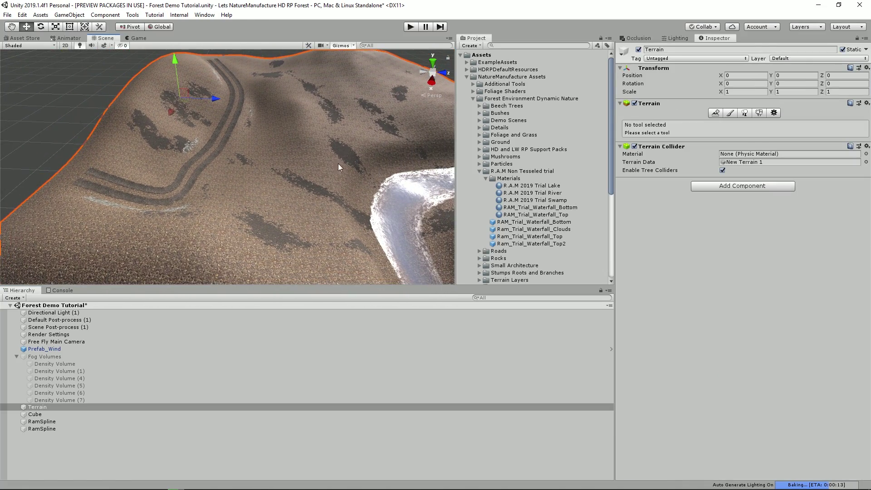
pyautogui.keyDown('alt'); pyautogui.moveTo(238, 133); pyautogui.dragTo(300, 152); pyautogui.keyUp('alt')
pyautogui.click(717, 113)
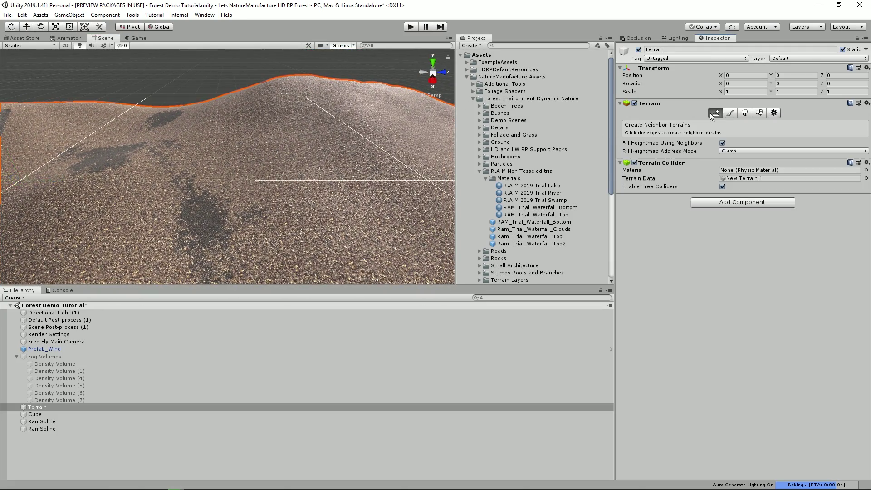
pyautogui.click(742, 151)
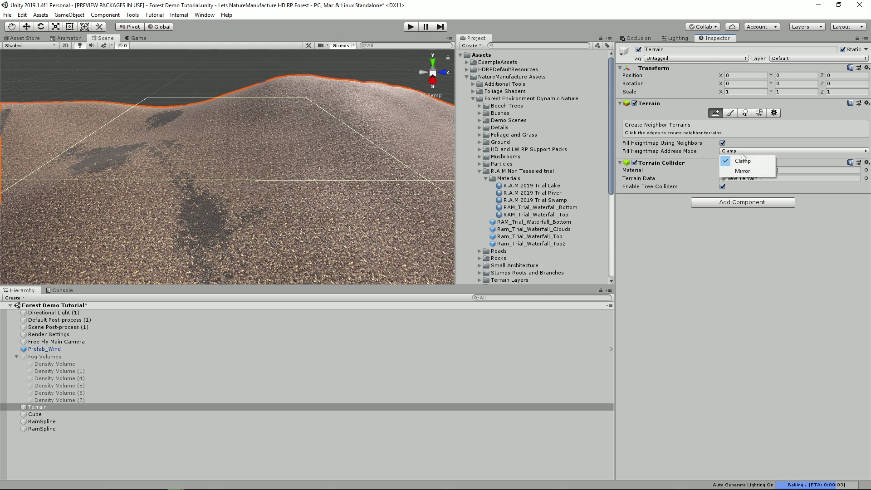
pyautogui.click(733, 114)
pyautogui.click(730, 113)
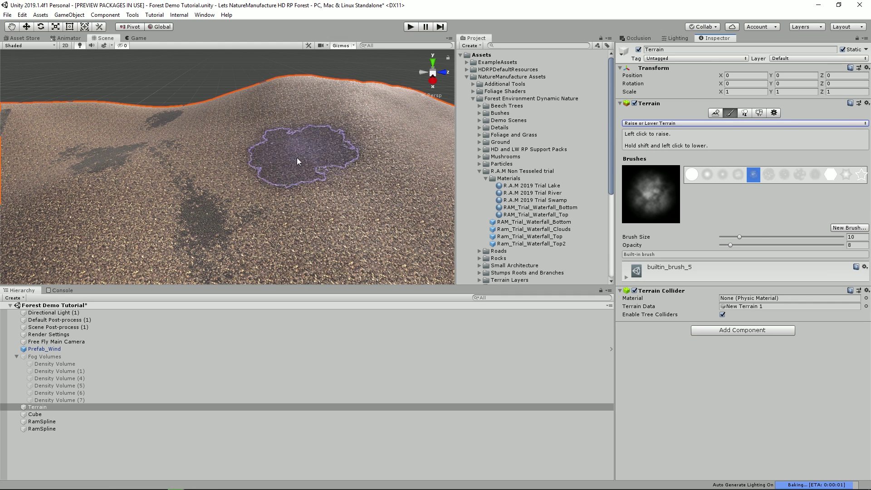
pyautogui.moveTo(312, 205)
pyautogui.mouseDown()
pyautogui.moveTo(148, 154)
pyautogui.moveTo(353, 203)
pyautogui.moveTo(217, 131)
pyautogui.moveTo(196, 159)
pyautogui.moveTo(282, 198)
pyautogui.moveTo(355, 191)
pyautogui.moveTo(274, 113)
pyautogui.moveTo(219, 146)
pyautogui.moveTo(197, 193)
pyautogui.moveTo(167, 209)
pyautogui.mouseUp()
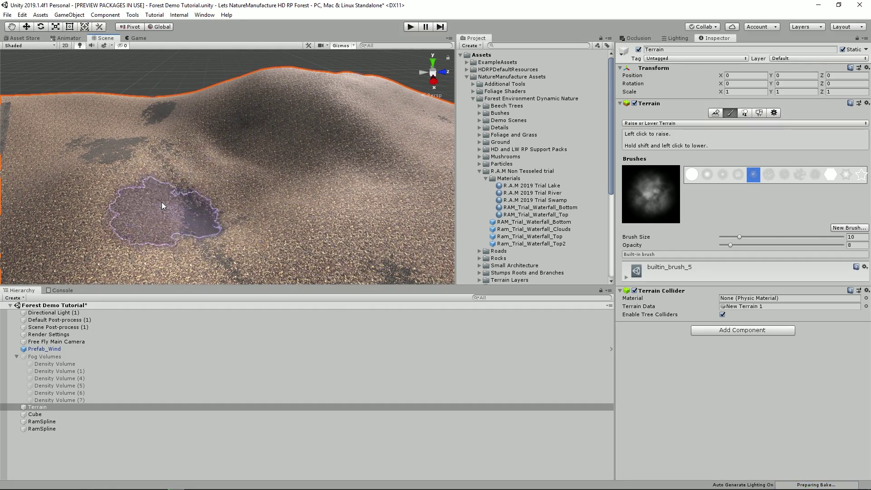
# Step: Create a lake polygon and place its outline points around the low ground beside the hill
pyautogui.click(532, 193)
pyautogui.click(12, 298)
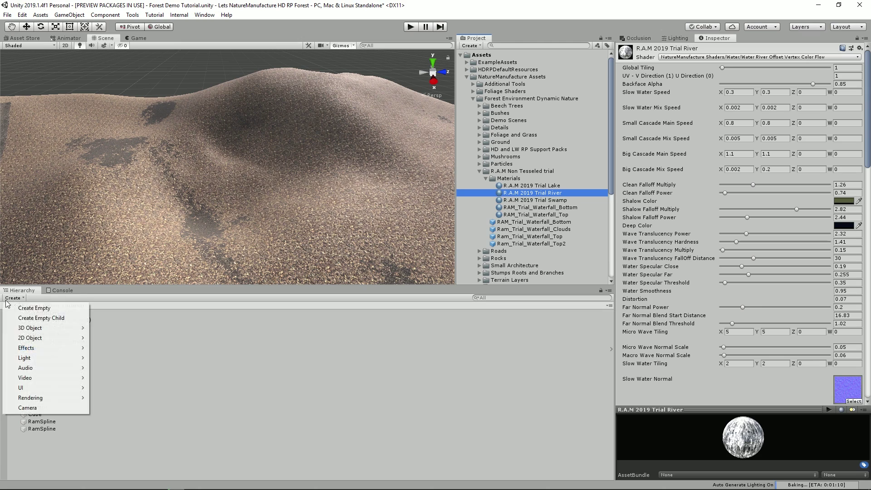
pyautogui.moveTo(33, 329)
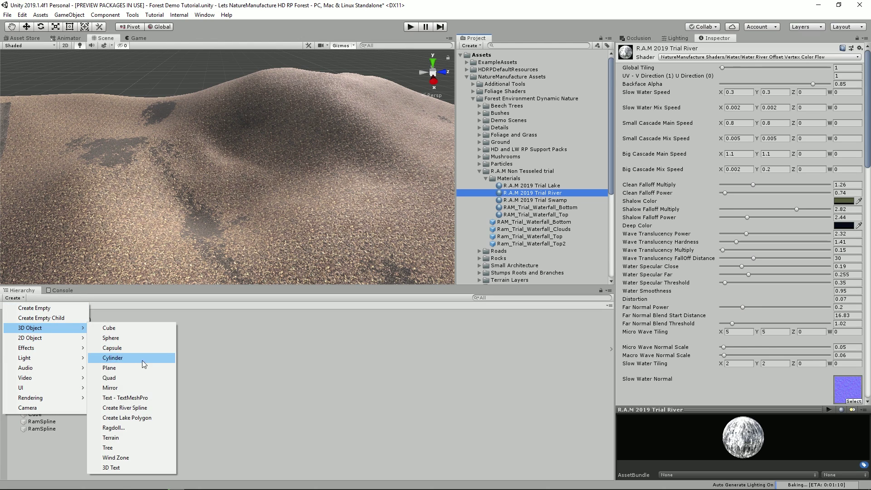
pyautogui.click(144, 418)
pyautogui.keyDown('ctrl'); pyautogui.click(117, 200); pyautogui.keyUp('ctrl')
pyautogui.keyDown('ctrl'); pyautogui.click(175, 161); pyautogui.keyUp('ctrl')
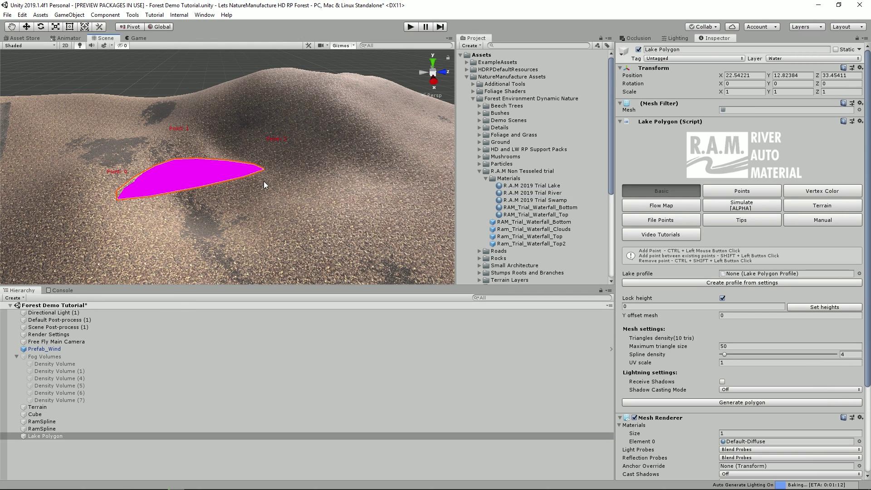
pyautogui.keyDown('ctrl'); pyautogui.click(262, 179); pyautogui.keyUp('ctrl')
pyautogui.keyDown('ctrl'); pyautogui.click(291, 265); pyautogui.keyUp('ctrl')
# Step: Lower the lake polygon into the ground to a Y position of about 12.39
pyautogui.keyDown('alt'); pyautogui.moveTo(291, 266); pyautogui.dragTo(207, 258); pyautogui.keyUp('alt')
pyautogui.moveTo(197, 231); pyautogui.dragTo(234, 170, button='right')
pyautogui.press('w')
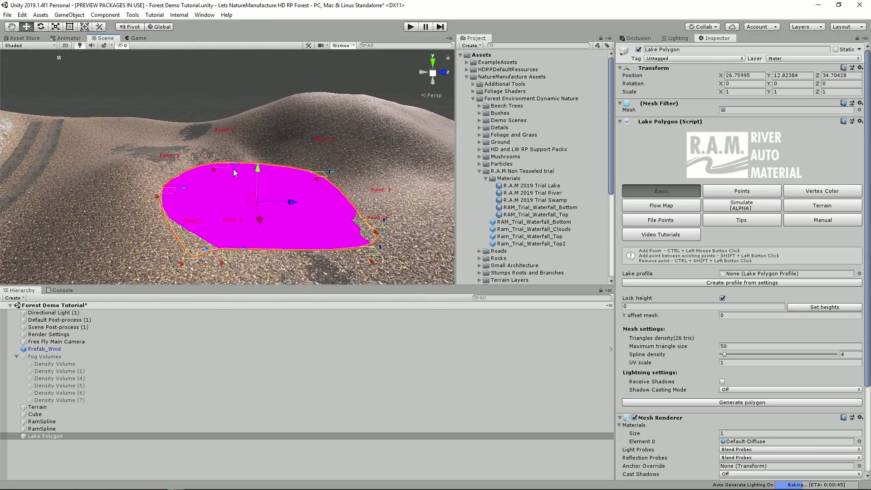
pyautogui.moveTo(255, 169); pyautogui.dragTo(255, 182)
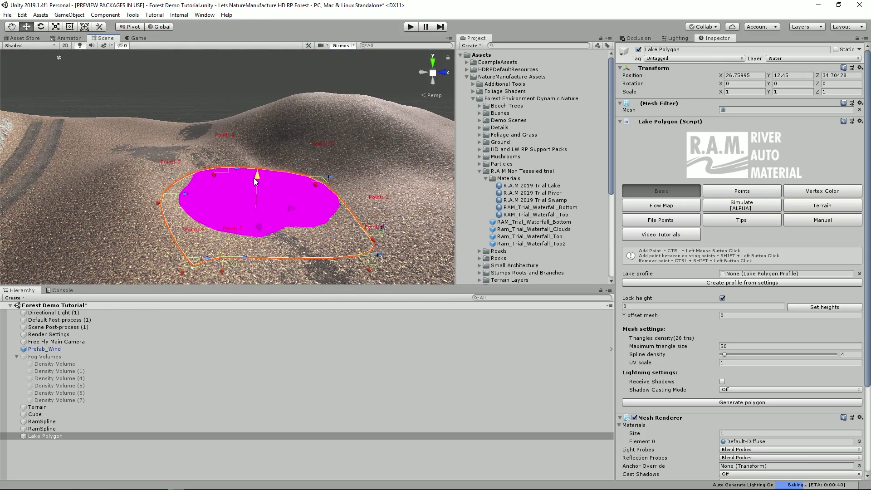
# Step: Apply the R2_Lake_Swamp profile to the lake polygon
pyautogui.click(859, 273)
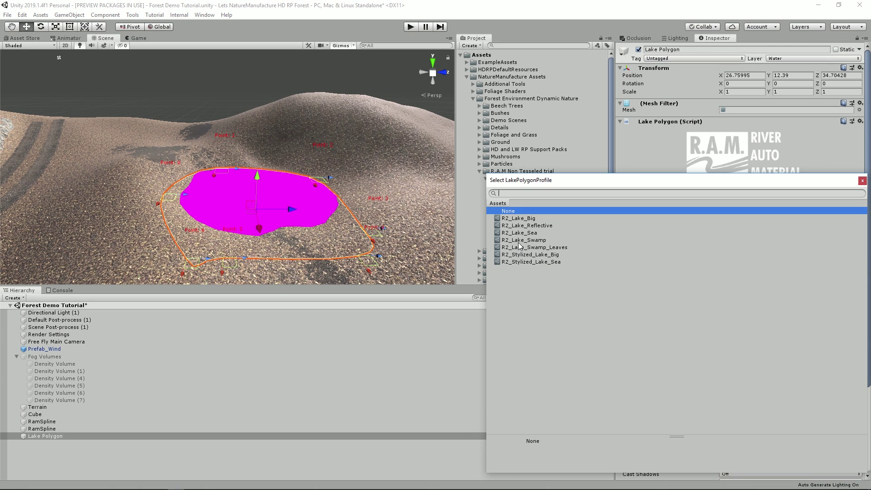
pyautogui.click(520, 240)
pyautogui.click(520, 241)
pyautogui.scroll(5, 227, 168)
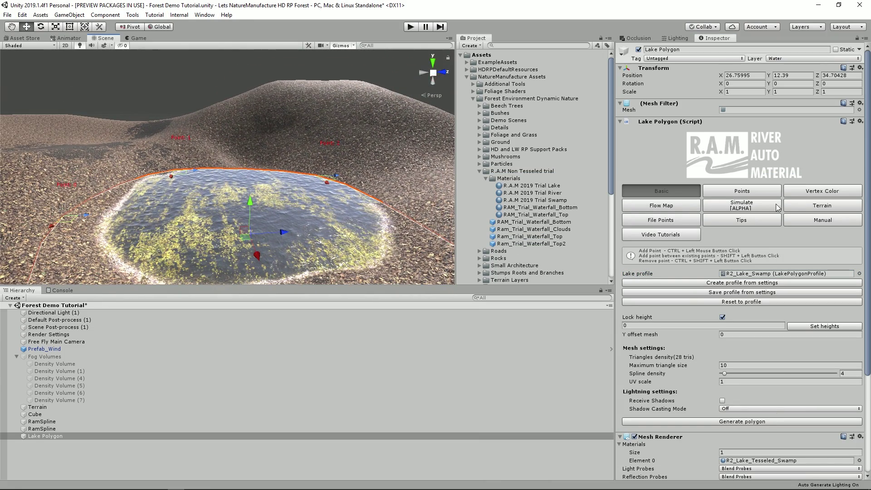
# Step: Carve the terrain under the lake using the profile's carve settings
pyautogui.click(792, 209)
pyautogui.click(729, 352)
pyautogui.moveTo(157, 189); pyautogui.dragTo(181, 202, button='right')
pyautogui.scroll(-3, 197, 199)
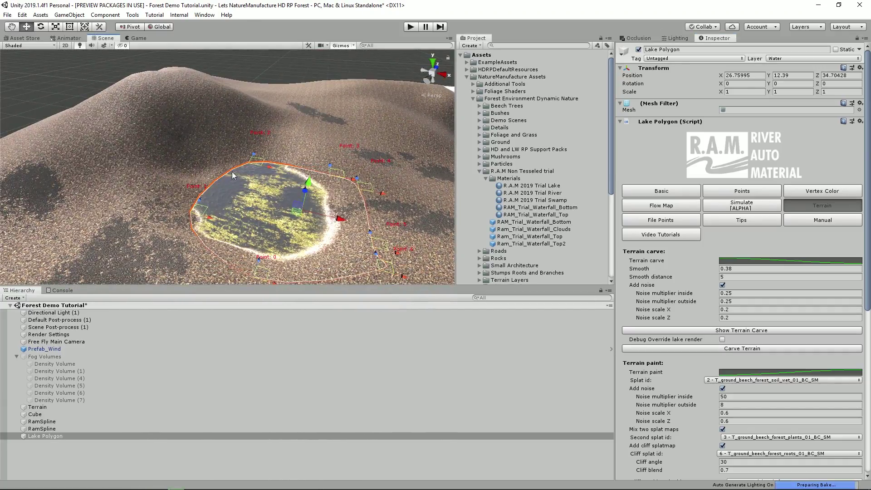
# Step: Extend the lake outline toward the hill by moving its shoreline points and carve the terrain again
pyautogui.click(203, 171)
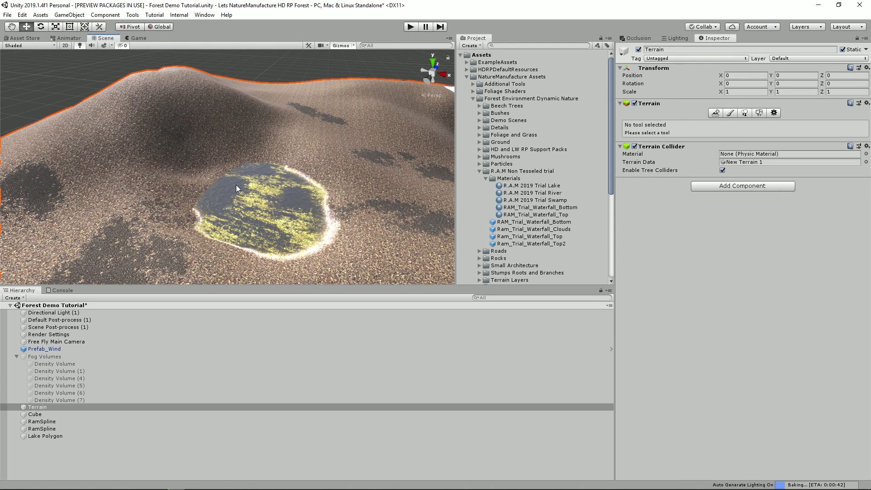
pyautogui.click(236, 184)
pyautogui.moveTo(254, 157); pyautogui.dragTo(205, 167)
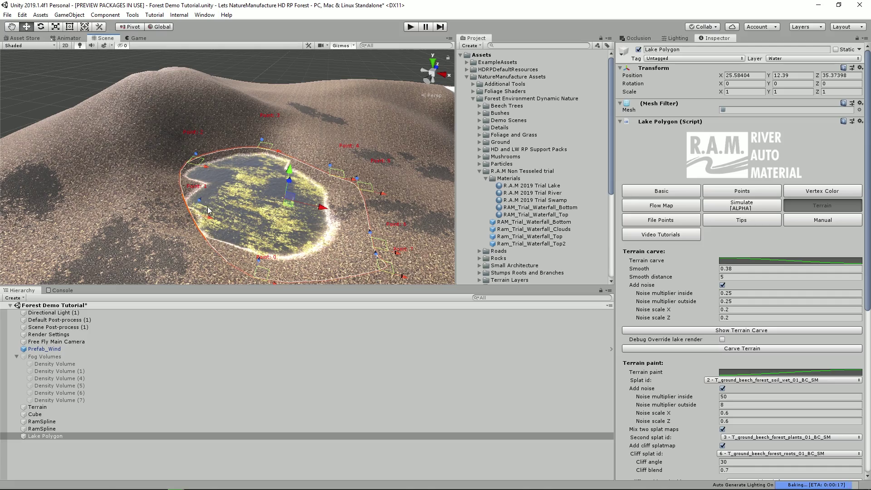
pyautogui.scroll(-3, 280, 176)
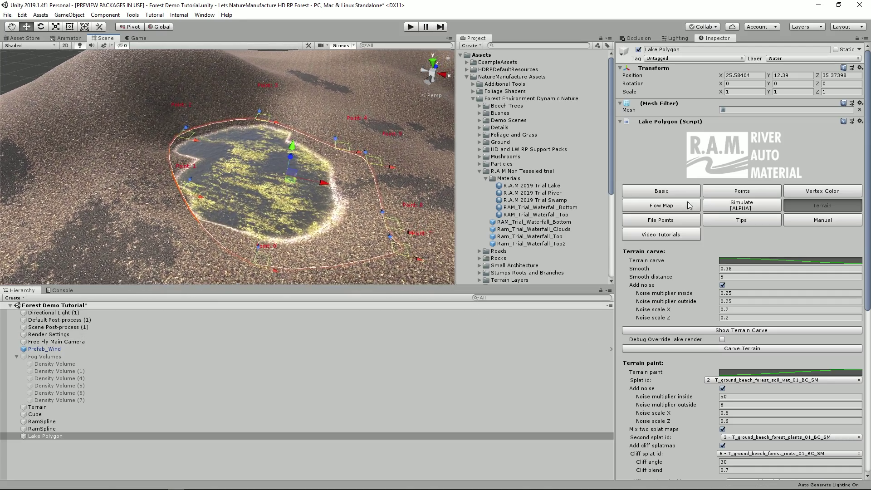
pyautogui.click(663, 191)
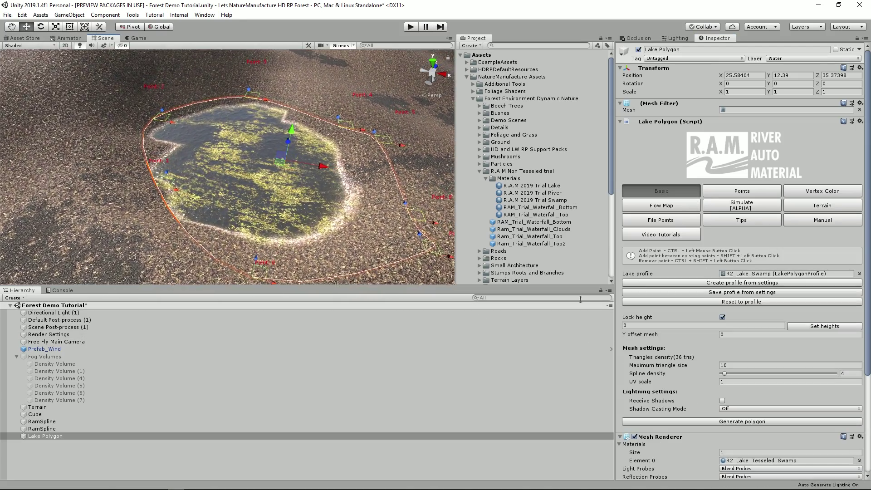
pyautogui.click(813, 208)
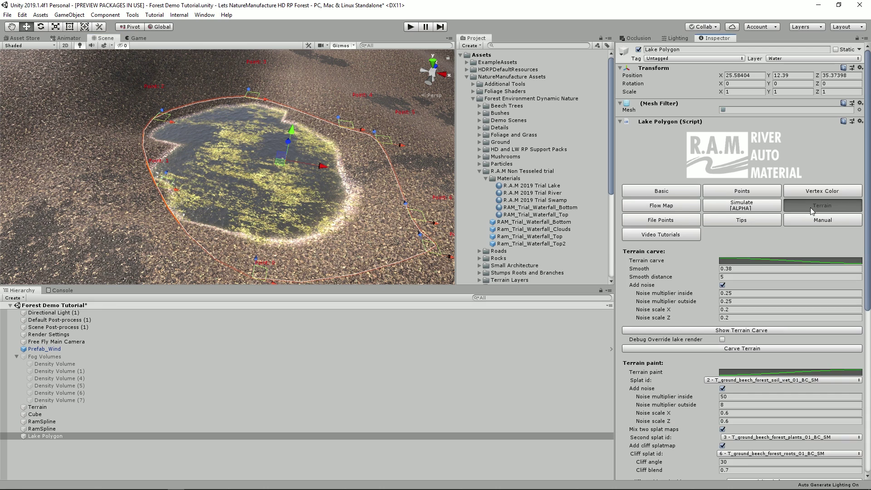
pyautogui.click(727, 348)
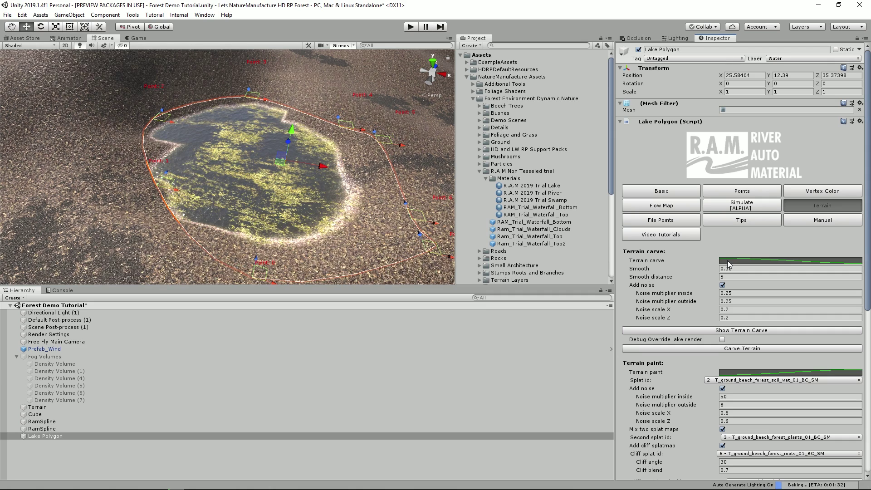
# Step: Reshape the lake's terrain carve curve with a raised start key and a key near 0.71, -0.056, and carve the terrain with it
pyautogui.click(728, 261)
pyautogui.scroll(-3, 570, 380)
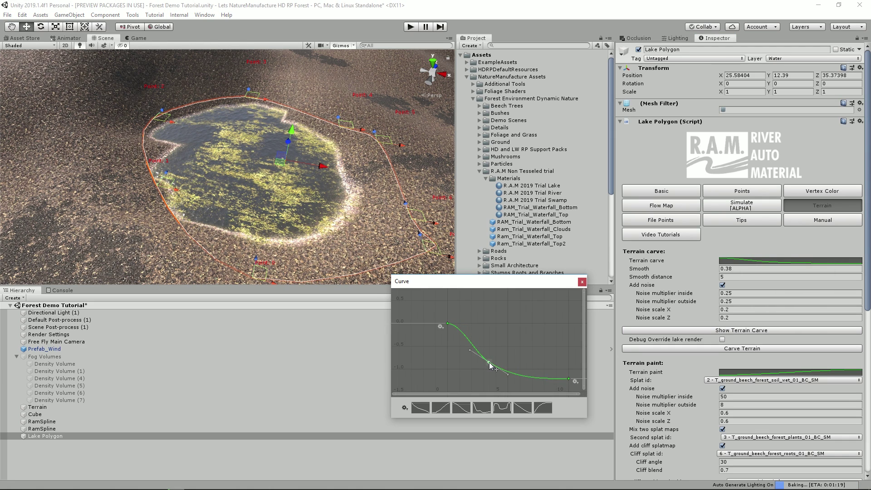
pyautogui.click(448, 324)
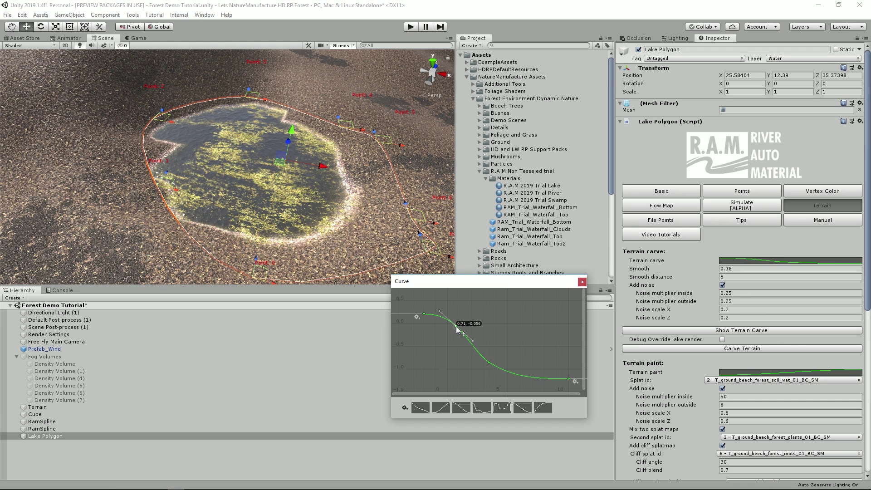
pyautogui.click(734, 349)
pyautogui.moveTo(153, 173); pyautogui.dragTo(193, 123, button='right')
pyautogui.click(714, 332)
pyautogui.click(714, 332)
pyautogui.moveTo(196, 173); pyautogui.dragTo(194, 135, button='right')
# Step: Assign the R.A.M 2019 Trial Swamp material to the lake's mesh renderer
pyautogui.scroll(-10, 789, 397)
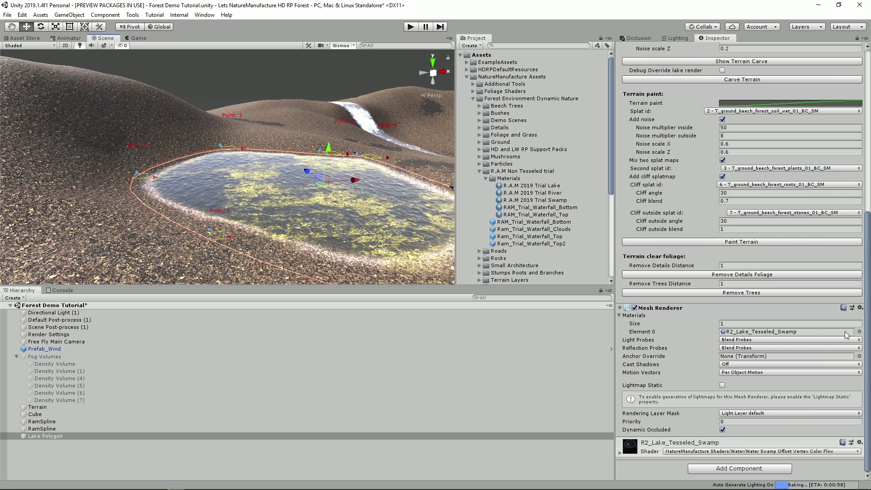
pyautogui.click(859, 332)
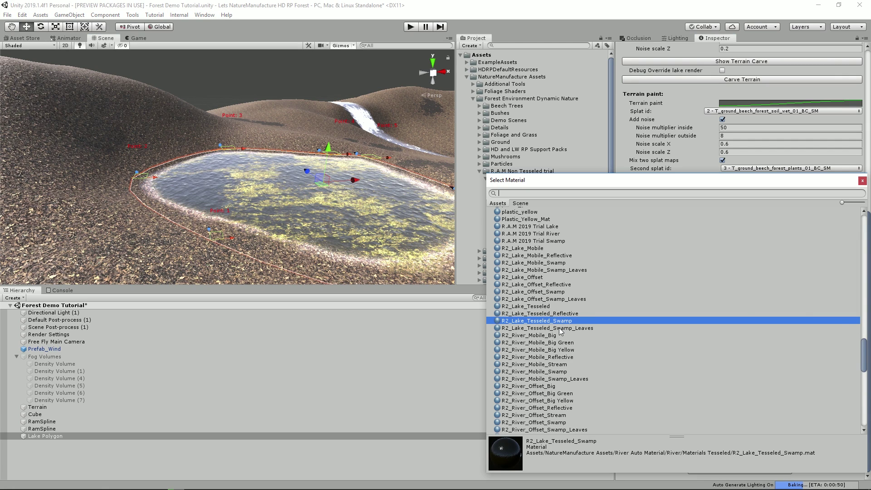
pyautogui.write('swa')
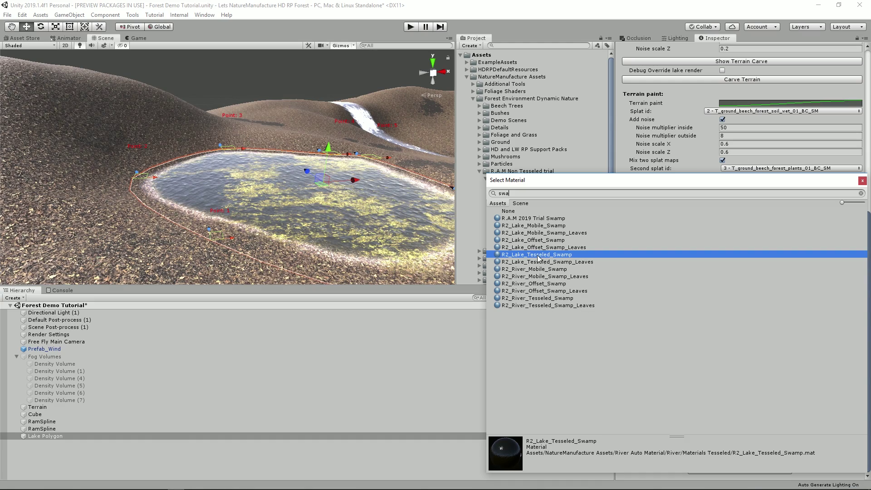
pyautogui.doubleClick(526, 219)
pyautogui.moveTo(116, 176); pyautogui.dragTo(144, 170, button='right')
pyautogui.scroll(-5, 144, 169)
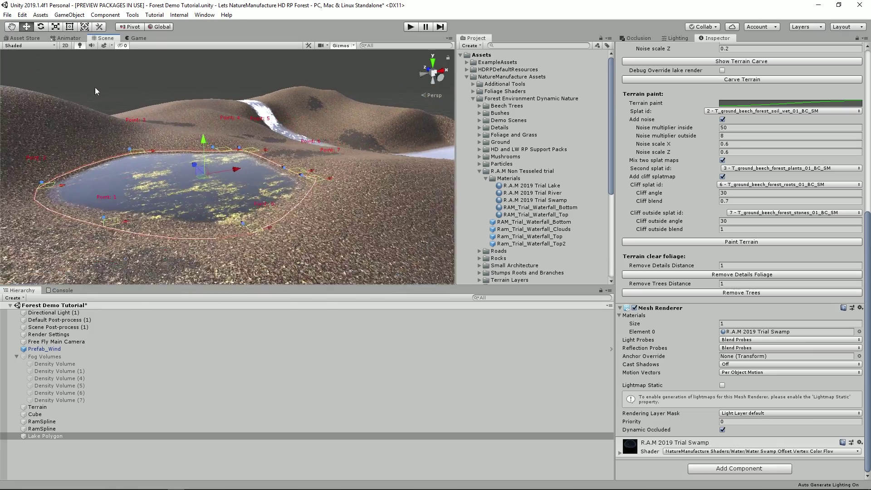
# Step: Turn on the scene view effects and add a reflection probe over the river below the waterfall
pyautogui.click(103, 45)
pyautogui.moveTo(132, 190); pyautogui.dragTo(169, 151, button='right')
pyautogui.click(7, 298)
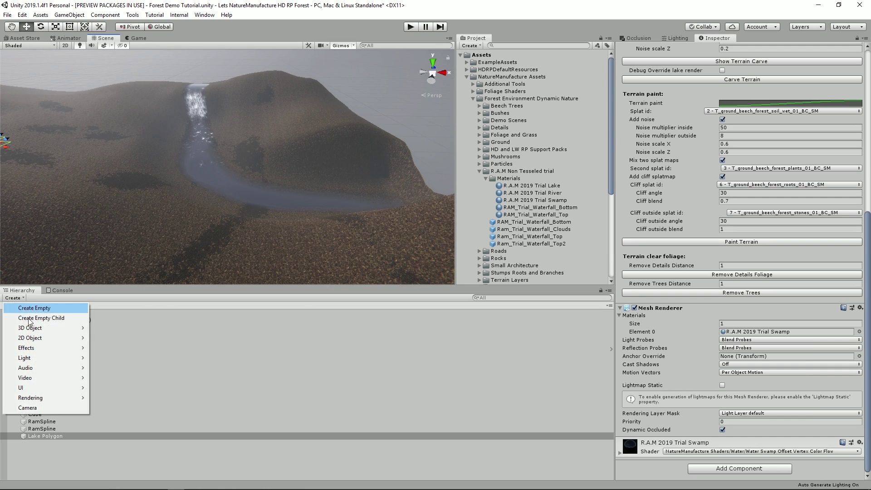
pyautogui.moveTo(42, 331)
pyautogui.moveTo(46, 357)
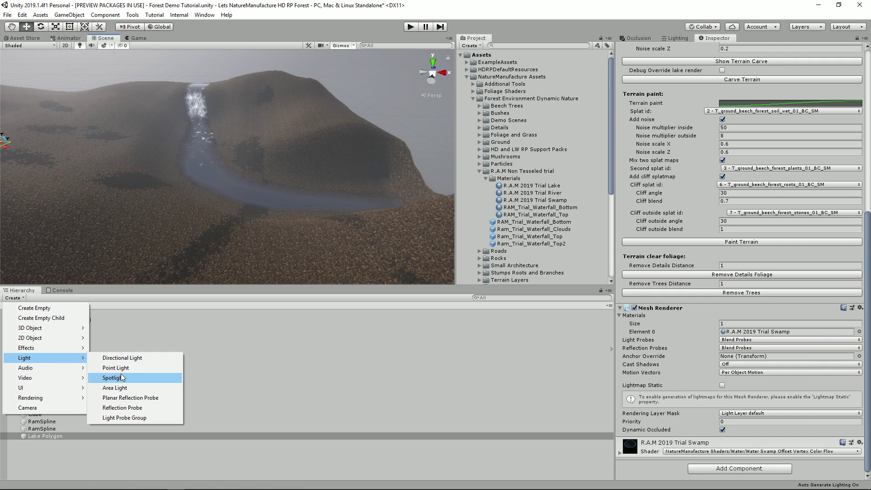
pyautogui.click(133, 408)
pyautogui.moveTo(212, 167); pyautogui.dragTo(241, 162, button='right')
pyautogui.moveTo(299, 160); pyautogui.dragTo(312, 164)
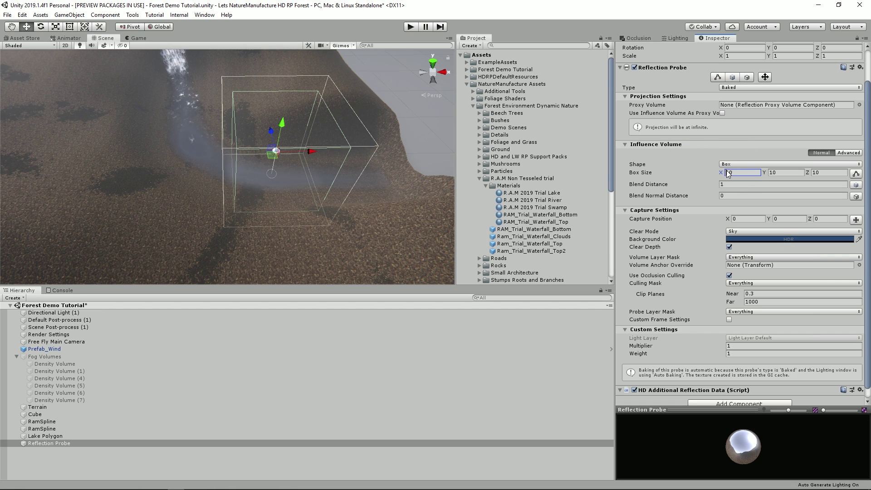
# Step: Set the reflection probe's box size to X 30, Y 20, Z 20
pyautogui.write('4')
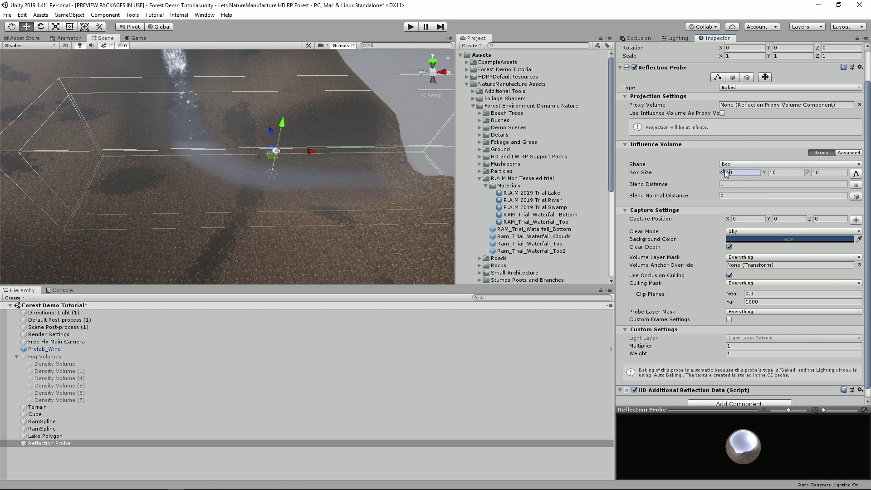
pyautogui.press('BackSpace')
pyautogui.write('3')
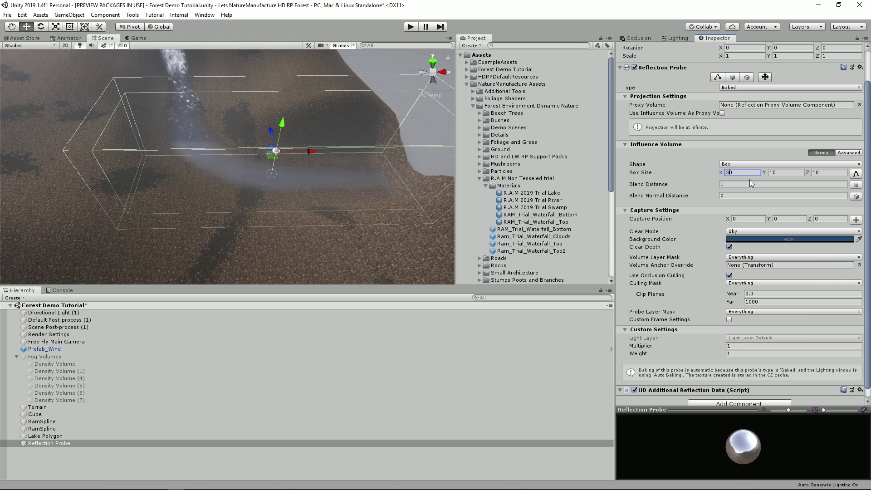
pyautogui.write('3')
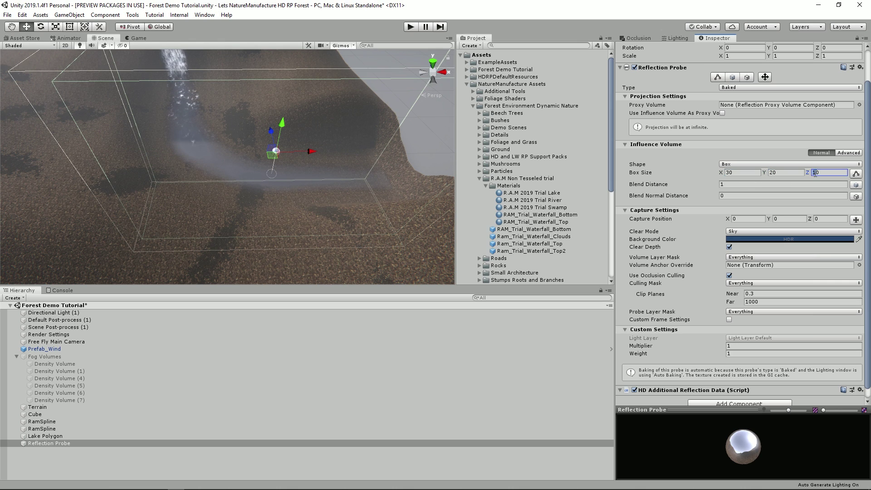
pyautogui.write('2')
# Step: Position the reflection probe low over the river bend and check its placement and reflections along the water
pyautogui.moveTo(227, 154)
pyautogui.keyDown('alt'); pyautogui.mouseDown()
pyautogui.moveTo(165, 163)
pyautogui.moveTo(67, 115)
pyautogui.moveTo(236, 159)
pyautogui.mouseUp(); pyautogui.keyUp('alt')
pyautogui.moveTo(196, 137); pyautogui.dragTo(200, 157)
pyautogui.moveTo(242, 183); pyautogui.dragTo(233, 185, button='right')
pyautogui.press('w')
pyautogui.scroll(-1, 735, 383)
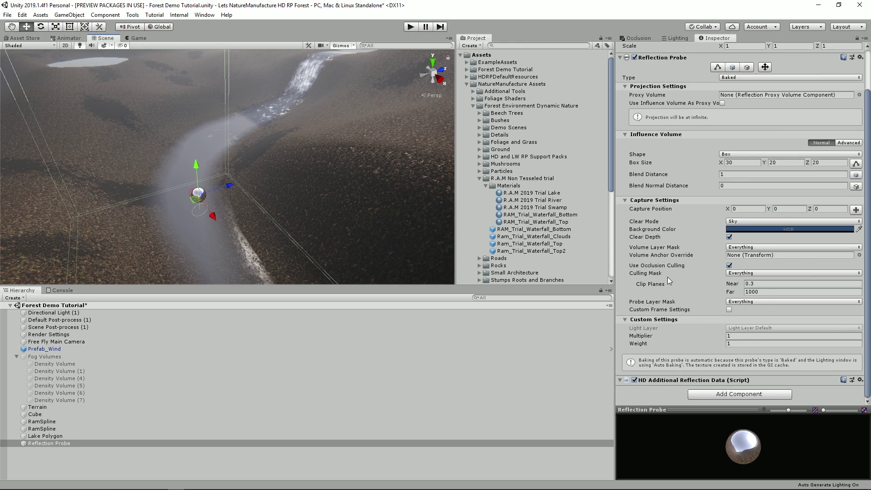
pyautogui.scroll(2, 668, 277)
pyautogui.scroll(-2, 736, 377)
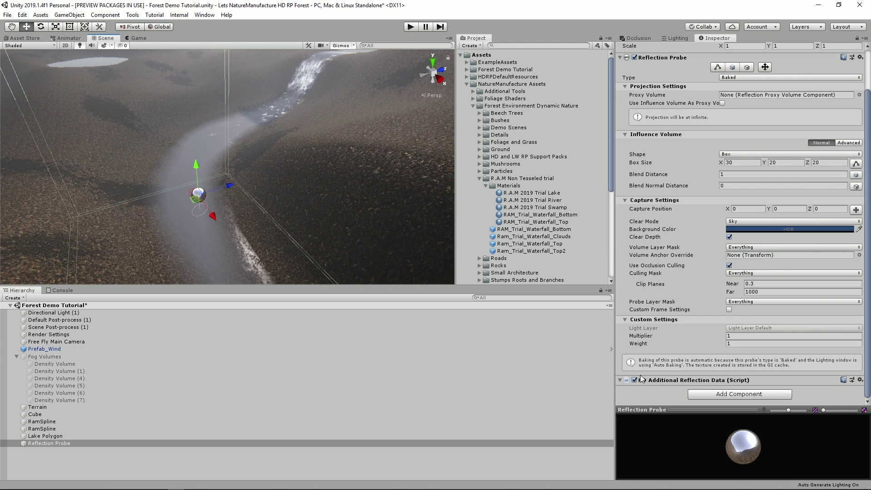
pyautogui.moveTo(323, 177)
pyautogui.mouseDown(button='right')
pyautogui.moveTo(298, 179)
pyautogui.moveTo(328, 184)
pyautogui.mouseUp(button='right')
pyautogui.press('a')
pyautogui.scroll(2, 663, 134)
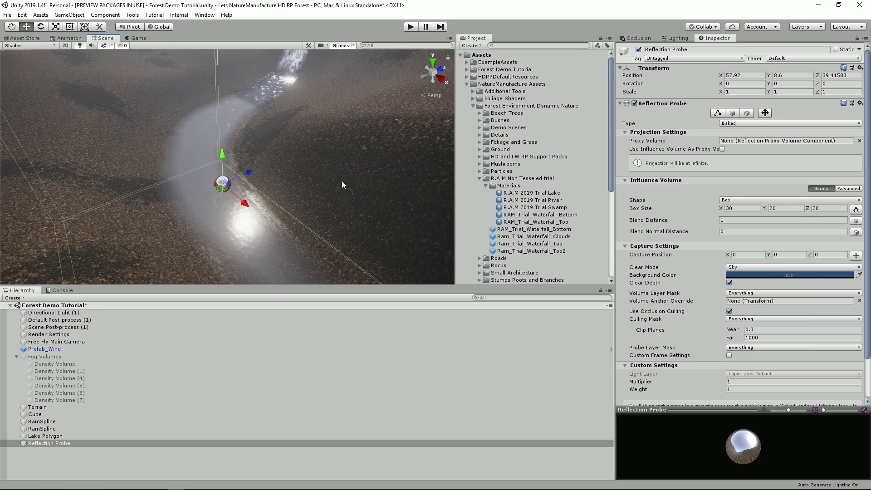
pyautogui.press('w')
pyautogui.moveTo(209, 136); pyautogui.dragTo(229, 106, button='right')
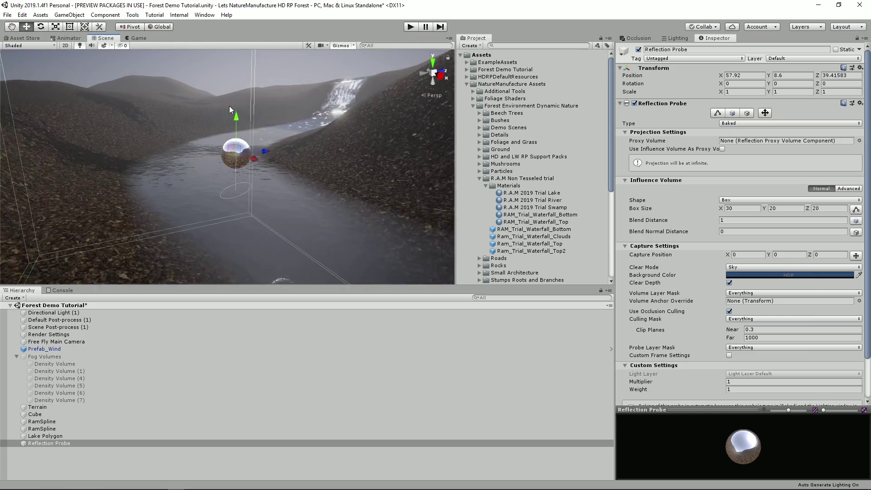
# Step: Turn off automatic lighting generation and return to the reflection probe's settings
pyautogui.click(674, 38)
pyautogui.click(792, 359)
pyautogui.click(717, 38)
pyautogui.scroll(-2, 744, 272)
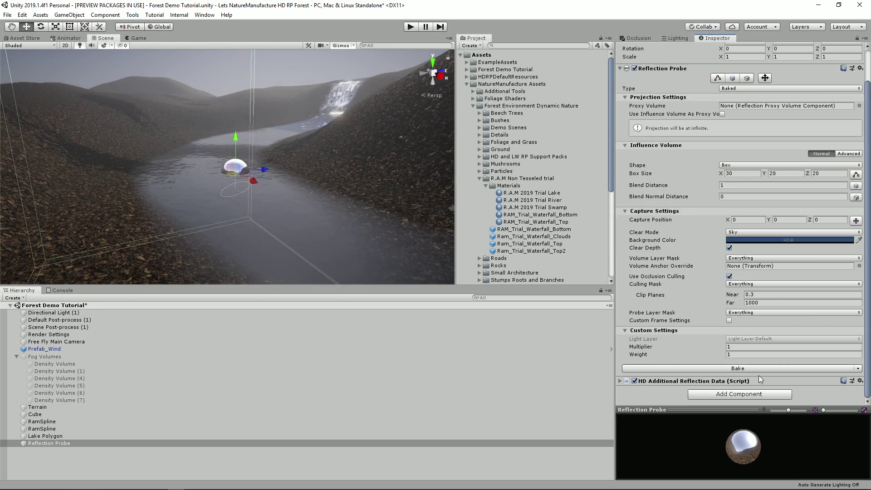
# Step: Duplicate the reflection probe, place the copy elsewhere along the river, and bake it
pyautogui.moveTo(254, 150); pyautogui.dragTo(273, 204, button='right')
pyautogui.hotkey('ctrl', 'd')
pyautogui.moveTo(288, 214); pyautogui.dragTo(268, 190)
pyautogui.moveTo(268, 191); pyautogui.dragTo(252, 168, button='right')
pyautogui.moveTo(150, 177); pyautogui.dragTo(239, 179)
pyautogui.click(726, 369)
# Step: Duplicate the reflection probe to make a third one and adjust the placement of the second probe
pyautogui.hotkey('ctrl', 'd')
pyautogui.moveTo(260, 149); pyautogui.dragTo(355, 224, button='right')
pyautogui.click(54, 450)
pyautogui.press('e')
pyautogui.moveTo(299, 226); pyautogui.dragTo(362, 192)
pyautogui.moveTo(363, 191); pyautogui.dragTo(218, 182, button='right')
# Step: Reposition the third reflection probe, set its box size Z to 30, and bake it
pyautogui.click(53, 458)
pyautogui.press('w')
pyautogui.moveTo(218, 182); pyautogui.dragTo(277, 127)
pyautogui.click(829, 173)
pyautogui.write('30')
pyautogui.moveTo(254, 136); pyautogui.dragTo(209, 99, button='right')
pyautogui.click(736, 369)
# Step: Paint the stones terrain layer onto the hillside with Paint Texture, with the scene view effects turned off
pyautogui.click(37, 407)
pyautogui.moveTo(210, 136)
pyautogui.mouseDown(button='right')
pyautogui.moveTo(282, 168)
pyautogui.moveTo(83, 203)
pyautogui.moveTo(253, 159)
pyautogui.moveTo(127, 185)
pyautogui.moveTo(254, 136)
pyautogui.mouseUp(button='right')
pyautogui.click(728, 113)
pyautogui.click(742, 124)
pyautogui.click(681, 139)
pyautogui.click(682, 254)
pyautogui.click(104, 46)
pyautogui.click(49, 335)
pyautogui.click(37, 407)
pyautogui.moveTo(292, 100)
pyautogui.mouseDown(button='right')
pyautogui.moveTo(380, 163)
pyautogui.moveTo(78, 233)
pyautogui.moveTo(152, 162)
pyautogui.moveTo(236, 161)
pyautogui.mouseUp(button='right')
pyautogui.moveTo(236, 161); pyautogui.dragTo(108, 136)
# Step: Paint the moss and leaves terrain layers alternately over the slopes using builtin_brush_5 at size 10 and opacity 2
pyautogui.click(843, 213)
pyautogui.moveTo(254, 150)
pyautogui.mouseDown(button='right')
pyautogui.moveTo(331, 173)
pyautogui.moveTo(393, 212)
pyautogui.moveTo(317, 218)
pyautogui.mouseUp(button='right')
pyautogui.moveTo(318, 217); pyautogui.dragTo(242, 249)
pyautogui.moveTo(243, 248); pyautogui.dragTo(255, 144, button='right')
pyautogui.click(802, 213)
pyautogui.click(843, 213)
pyautogui.moveTo(272, 182)
pyautogui.mouseDown(button='right')
pyautogui.moveTo(208, 204)
pyautogui.moveTo(284, 191)
pyautogui.moveTo(199, 218)
pyautogui.moveTo(266, 125)
pyautogui.moveTo(221, 198)
pyautogui.moveTo(312, 263)
pyautogui.moveTo(273, 218)
pyautogui.moveTo(245, 154)
pyautogui.mouseUp(button='right')
pyautogui.click(802, 214)
pyautogui.click(843, 213)
pyautogui.click(802, 213)
pyautogui.click(842, 214)
pyautogui.moveTo(245, 154); pyautogui.dragTo(182, 236)
# Step: Set the road spline's Shadow Casting Mode to Off in its basic R.A.M. settings
pyautogui.moveTo(273, 182); pyautogui.dragTo(602, 171, button='right')
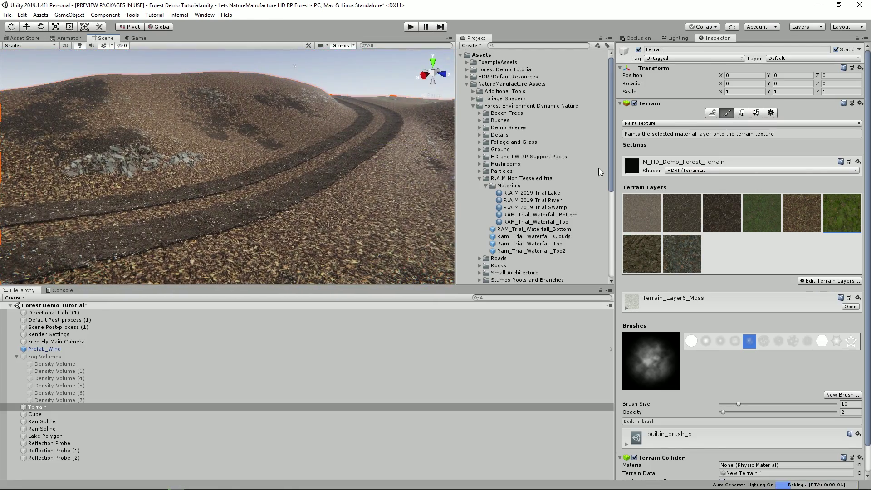
pyautogui.click(577, 215)
pyautogui.click(261, 208)
pyautogui.scroll(-5, 784, 311)
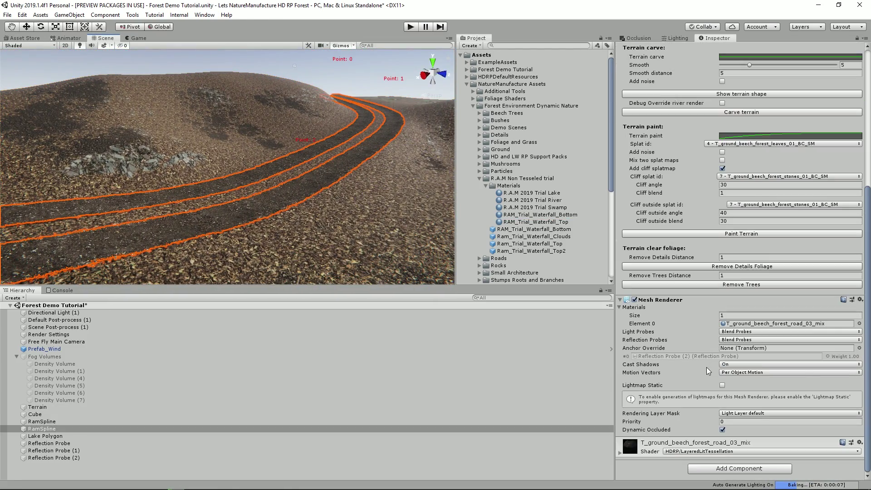
pyautogui.scroll(4, 678, 129)
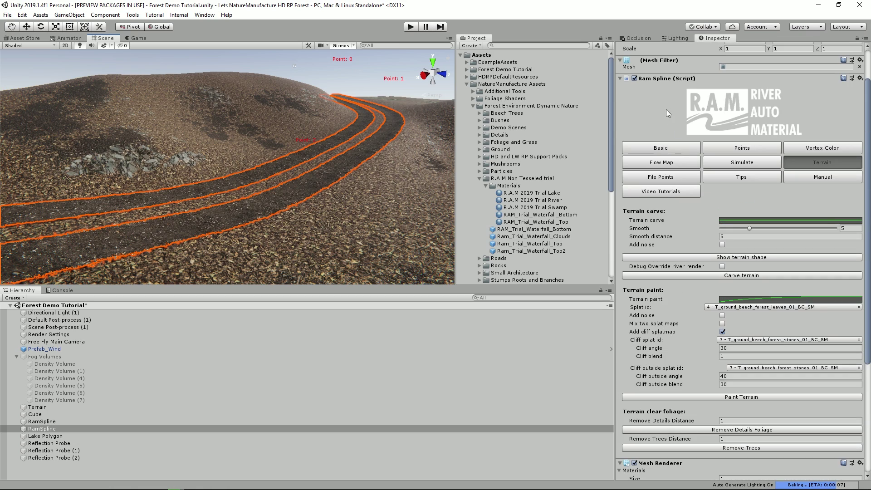
pyautogui.click(674, 153)
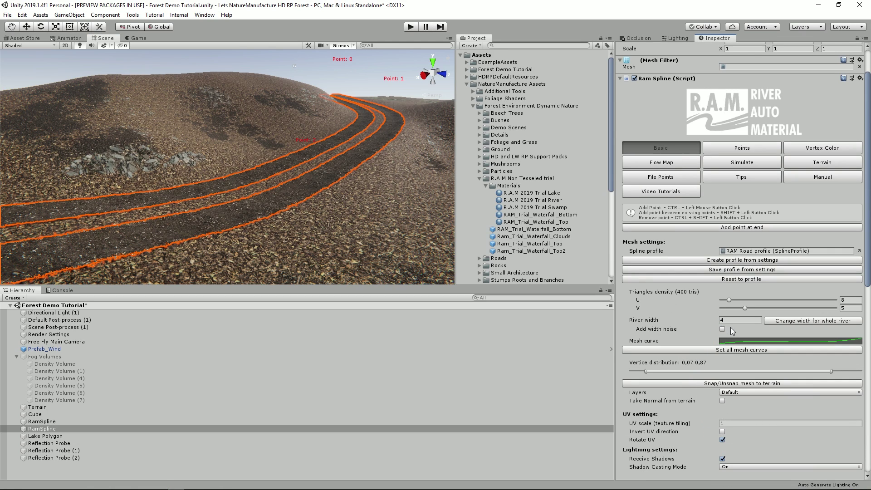
pyautogui.scroll(-6, 732, 330)
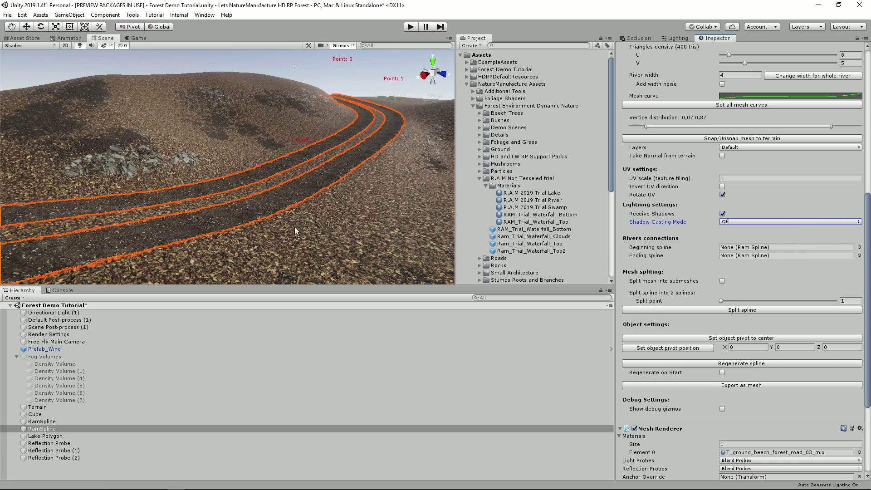
# Step: Paint the Terrain_Layer3_Soil_Wet layer onto the terrain across and beside the road with the size 10 brush
pyautogui.click(348, 236)
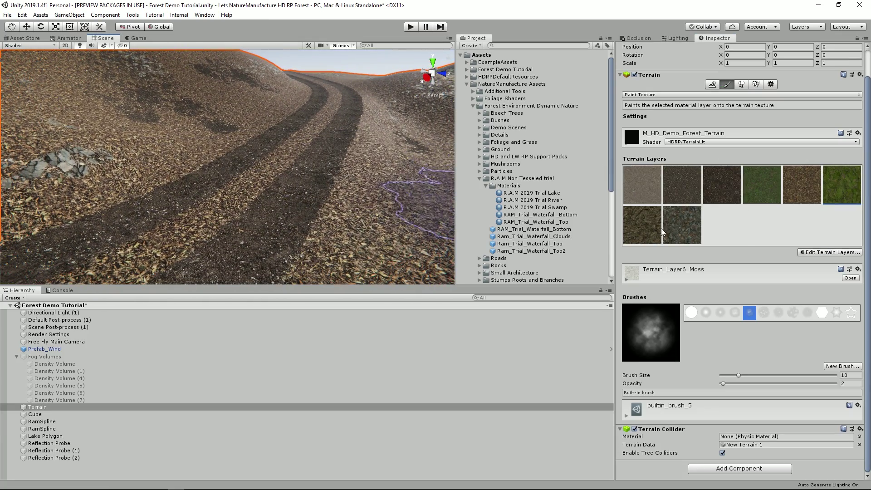
pyautogui.moveTo(266, 157)
pyautogui.mouseDown(button='right')
pyautogui.moveTo(272, 169)
pyautogui.moveTo(257, 196)
pyautogui.mouseUp(button='right')
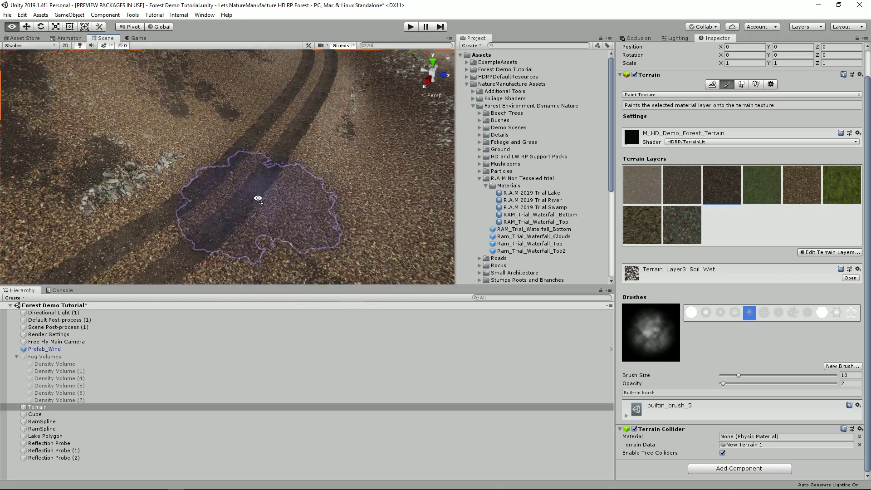
pyautogui.scroll(-4, 274, 205)
pyautogui.moveTo(276, 195)
pyautogui.mouseDown()
pyautogui.moveTo(195, 145)
pyautogui.moveTo(152, 212)
pyautogui.moveTo(350, 169)
pyautogui.moveTo(319, 163)
pyautogui.mouseUp()
pyautogui.scroll(-3, 320, 159)
pyautogui.moveTo(327, 136); pyautogui.dragTo(327, 228, button='right')
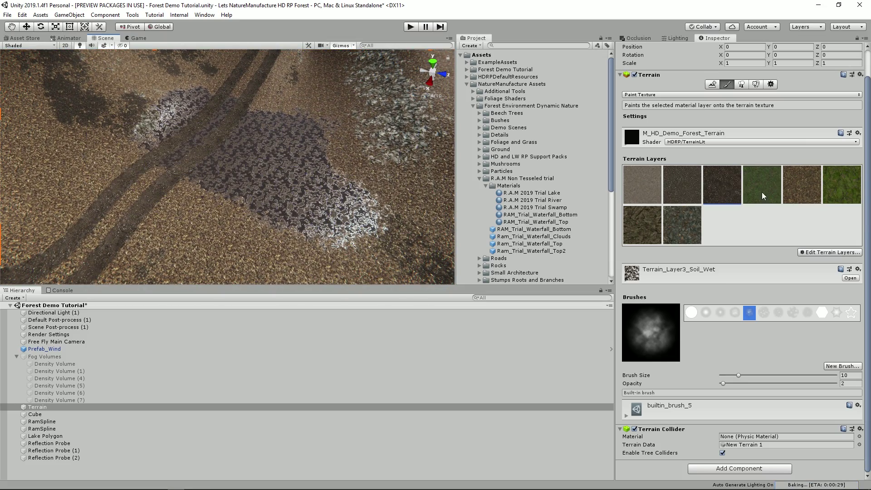
# Step: Paint the Terrain_Layer5_Leaves layer over parts of the wet soil patch with brush opacity 1
pyautogui.click(789, 184)
pyautogui.scroll(3, 268, 192)
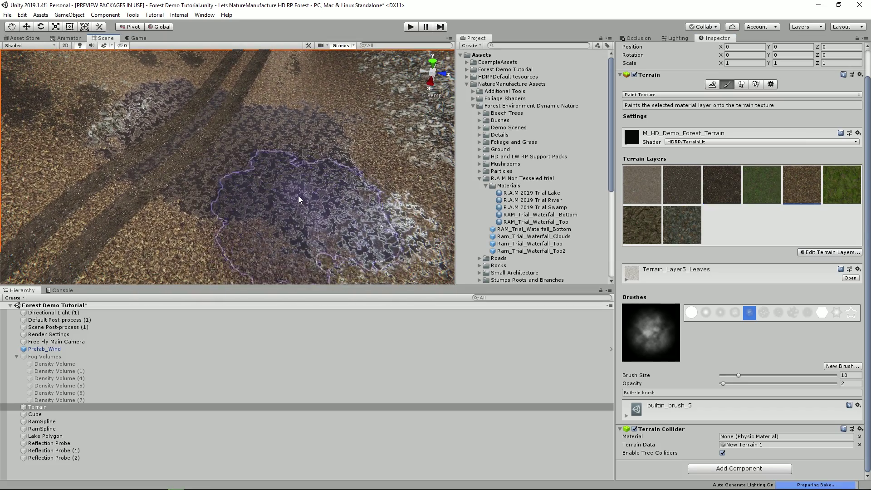
pyautogui.click(848, 383)
pyautogui.write('1')
pyautogui.scroll(3, 330, 153)
pyautogui.moveTo(239, 150)
pyautogui.mouseDown()
pyautogui.moveTo(331, 128)
pyautogui.moveTo(181, 158)
pyautogui.moveTo(195, 177)
pyautogui.moveTo(164, 118)
pyautogui.moveTo(187, 102)
pyautogui.mouseUp()
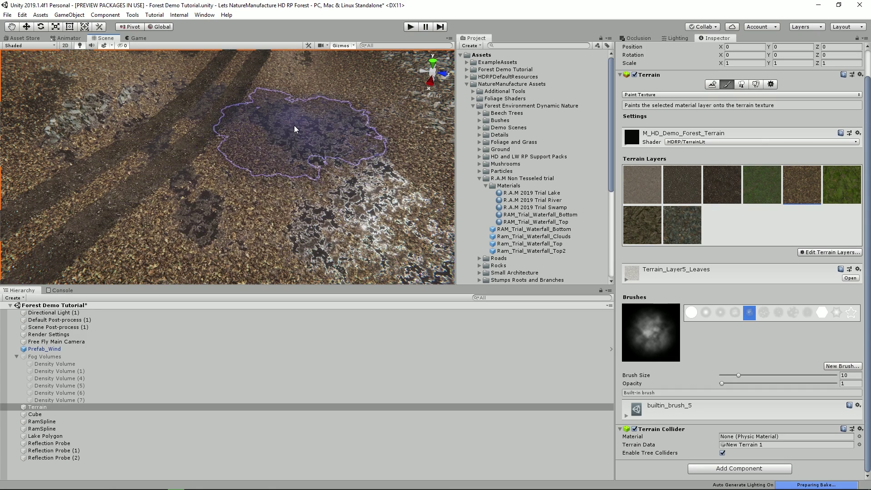
pyautogui.moveTo(143, 234)
pyautogui.mouseDown()
pyautogui.moveTo(266, 155)
pyautogui.moveTo(181, 210)
pyautogui.mouseUp()
# Step: Blend the edges of the wet patch around the road by alternately painting the wet soil and leaves layers
pyautogui.keyDown('alt'); pyautogui.moveTo(118, 130); pyautogui.dragTo(371, 168); pyautogui.keyUp('alt')
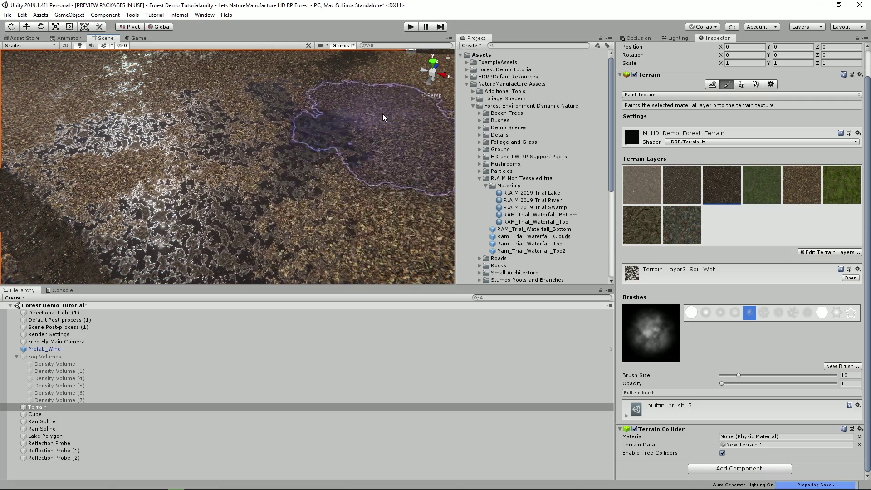
pyautogui.keyDown('alt'); pyautogui.moveTo(323, 128); pyautogui.dragTo(217, 123); pyautogui.keyUp('alt')
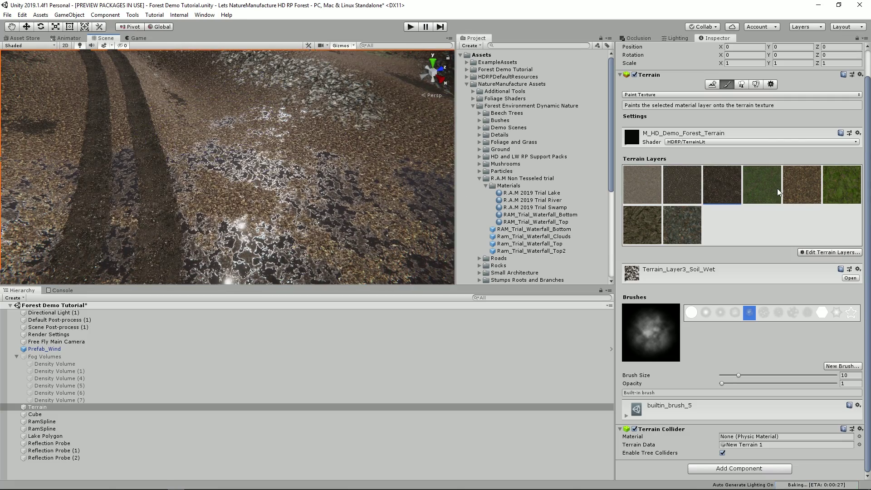
pyautogui.click(801, 185)
pyautogui.moveTo(386, 159)
pyautogui.keyDown('alt'); pyautogui.mouseDown()
pyautogui.moveTo(360, 155)
pyautogui.moveTo(349, 186)
pyautogui.moveTo(557, 199)
pyautogui.mouseUp(); pyautogui.keyUp('alt')
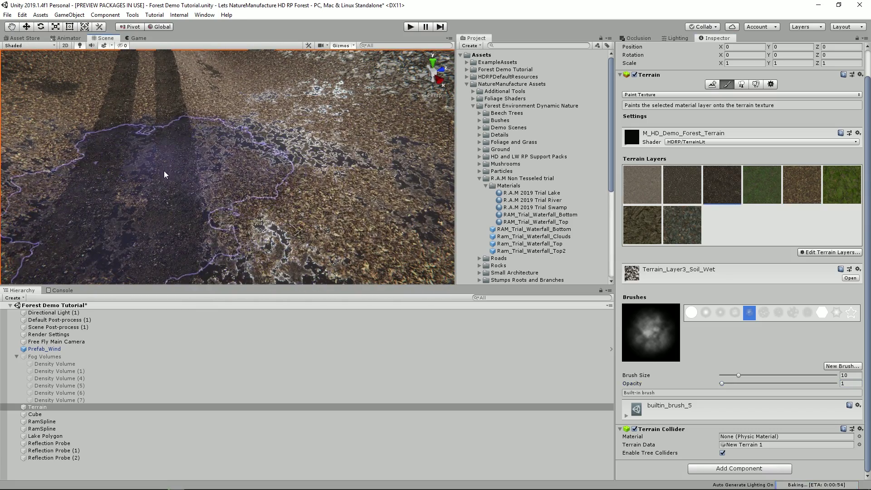
# Step: Paint green vertex color onto the road spline where it crosses the wet soil patch
pyautogui.click(91, 195)
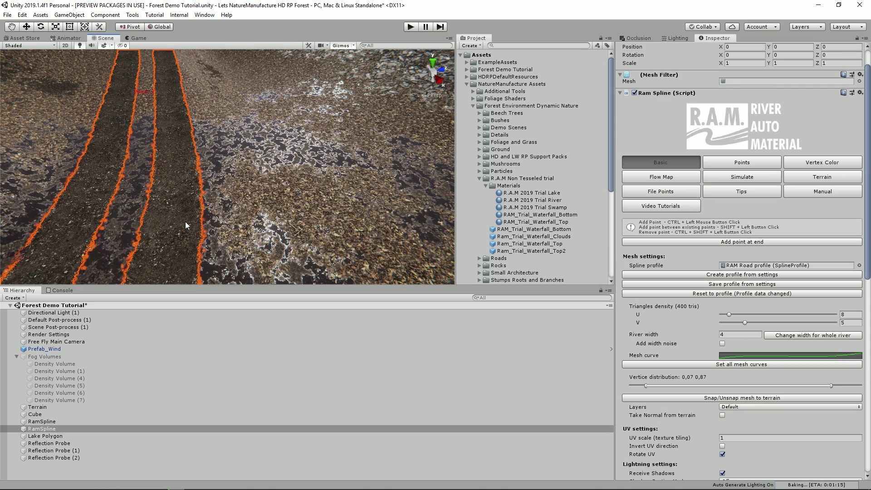
pyautogui.click(825, 168)
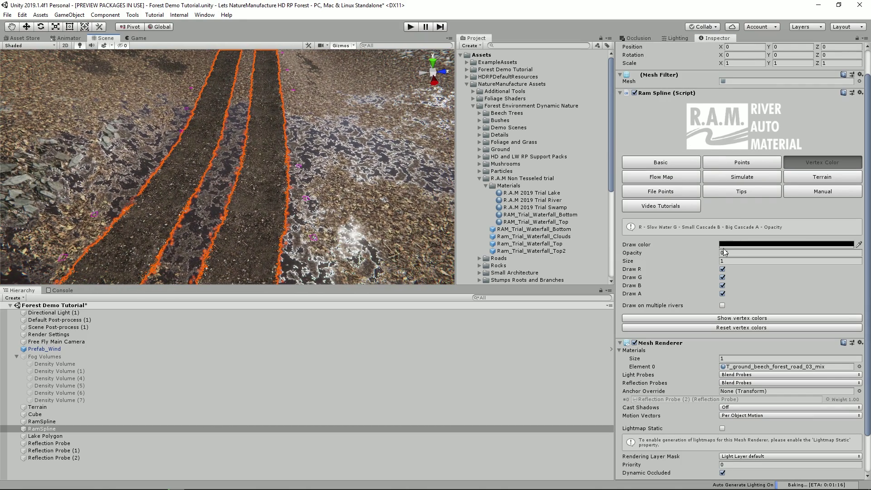
pyautogui.click(733, 245)
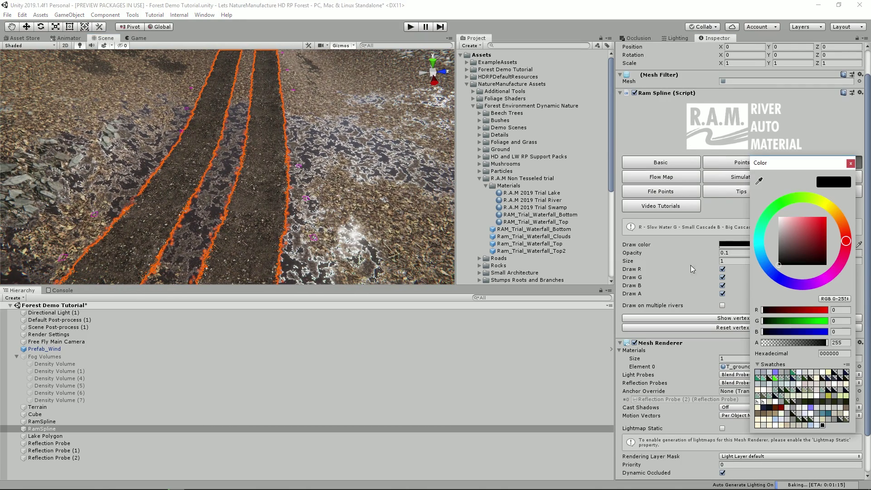
pyautogui.click(279, 216)
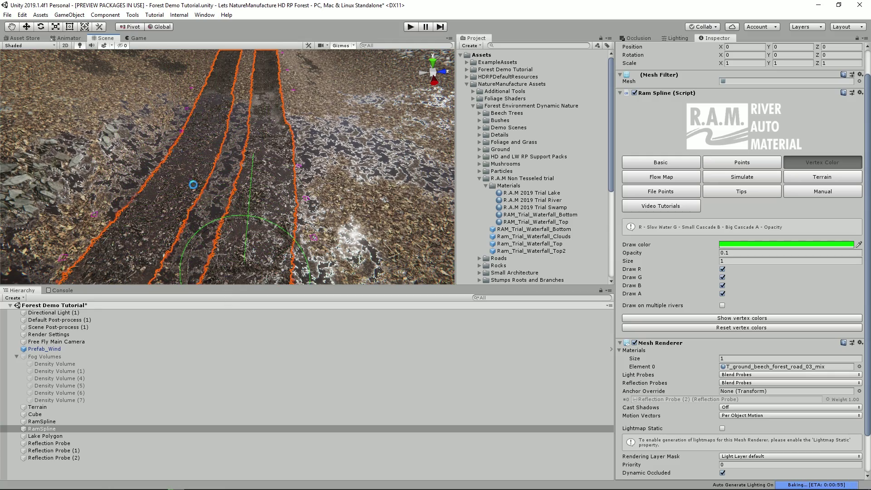
pyautogui.scroll(-3, 195, 190)
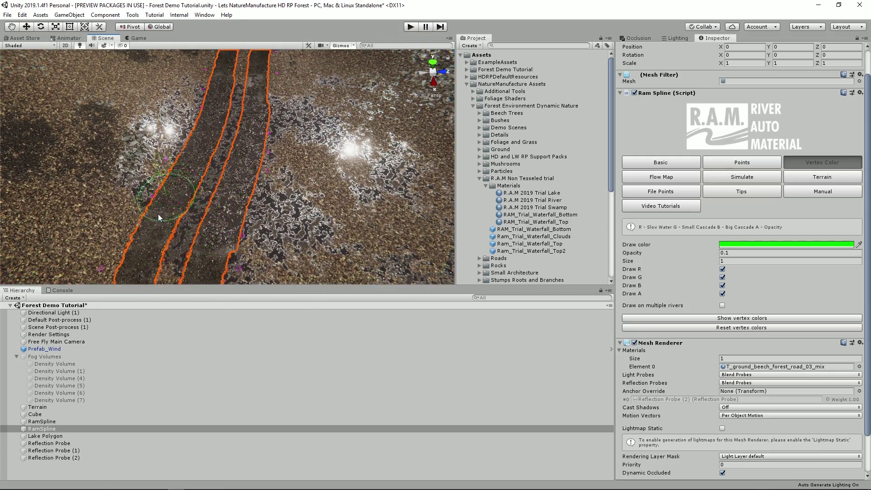
pyautogui.keyDown('alt'); pyautogui.moveTo(238, 262); pyautogui.dragTo(391, 196); pyautogui.keyUp('alt')
# Step: Duplicate the 30 x 20 x 30 reflection probe at the pond and move the copy toward the wet road section
pyautogui.click(552, 208)
pyautogui.keyDown('alt'); pyautogui.moveTo(198, 133); pyautogui.dragTo(204, 212); pyautogui.keyUp('alt')
pyautogui.click(216, 137)
pyautogui.scroll(-10, 204, 212)
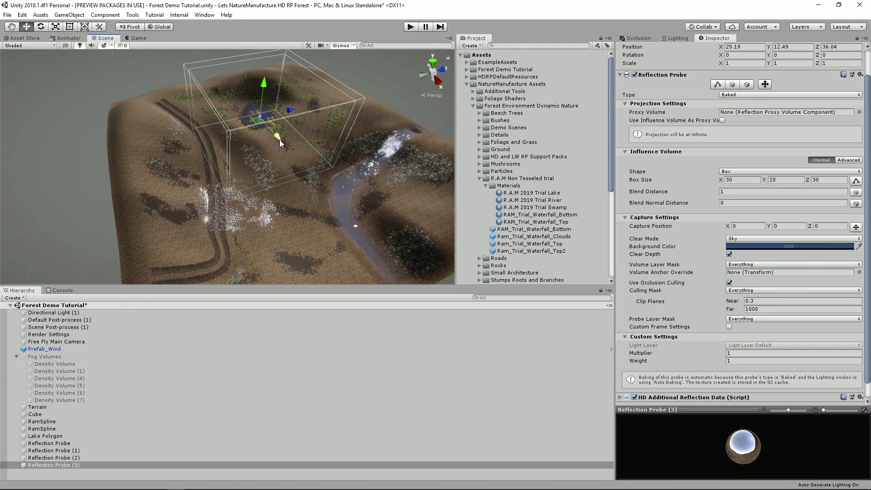
pyautogui.click(296, 203)
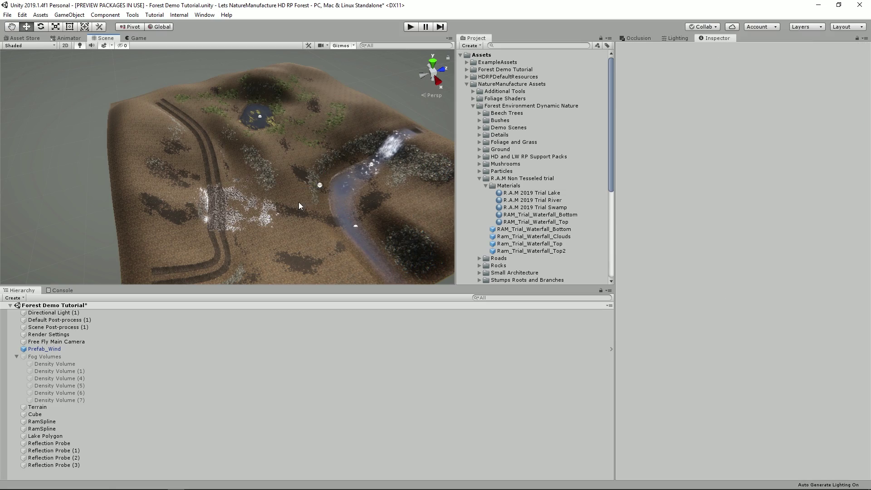
pyautogui.click(348, 176)
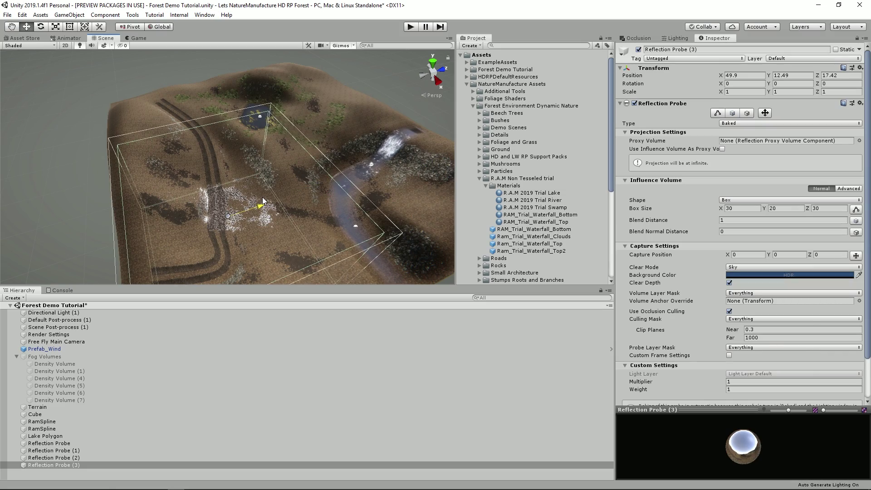
# Step: Fine-tune the new reflection probe's placement over the wet road to about X 46.72, Y 10.97, Z 17.42
pyautogui.scroll(5, 214, 228)
pyautogui.keyDown('alt'); pyautogui.moveTo(213, 228); pyautogui.dragTo(226, 208); pyautogui.keyUp('alt')
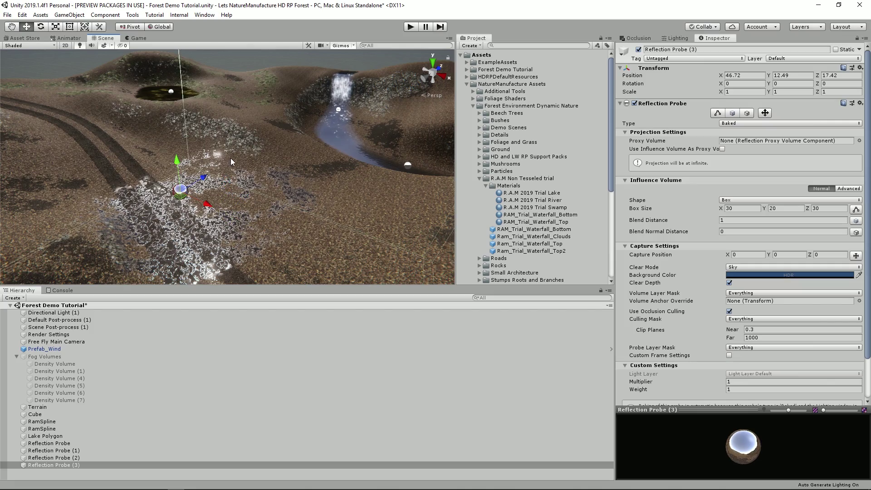
pyautogui.press('f')
pyautogui.keyDown('alt'); pyautogui.moveTo(231, 162); pyautogui.dragTo(174, 176); pyautogui.keyUp('alt')
pyautogui.moveTo(174, 174); pyautogui.dragTo(98, 181, button='right')
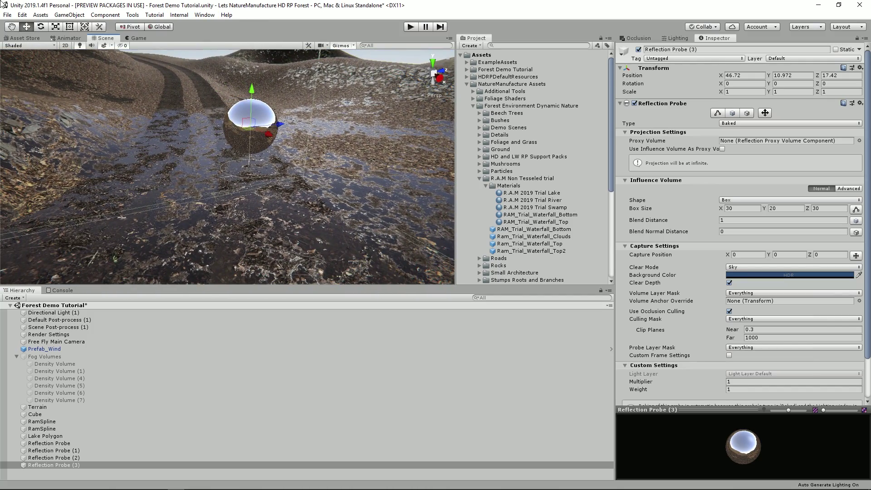
# Step: Select the terrain for further editing
pyautogui.click(224, 93)
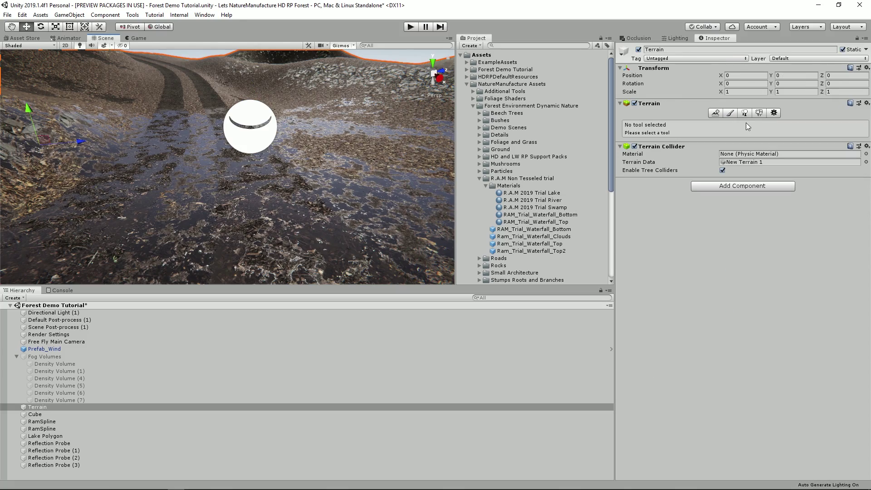
# Step: Paint the moss layer and the Terrain_Layer5_Leaves layer onto the terrain with a size 10 brush at opacity 1
pyautogui.click(730, 113)
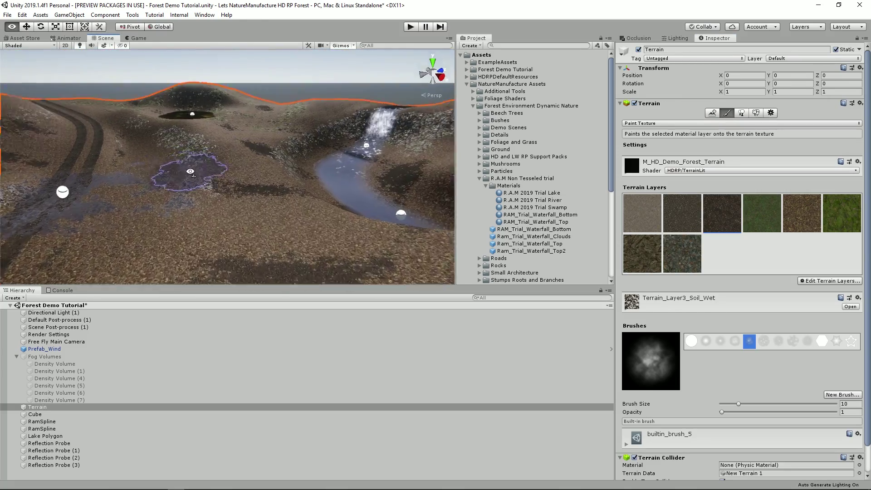
pyautogui.click(842, 213)
pyautogui.moveTo(321, 204); pyautogui.dragTo(233, 88, button='right')
pyautogui.click(802, 213)
pyautogui.moveTo(217, 135); pyautogui.dragTo(482, 183, button='right')
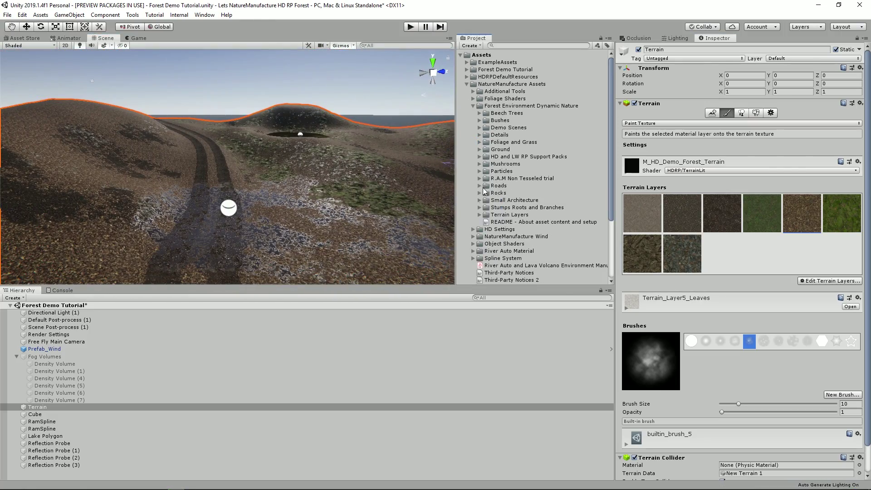
# Step: Browse the Prefabs Leaves Cover folder of Stumps Roots and Branches and preview prefab_beech_old_roots_02_Leaves
pyautogui.click(534, 224)
pyautogui.moveTo(236, 155); pyautogui.dragTo(245, 165, button='right')
pyautogui.click(556, 217)
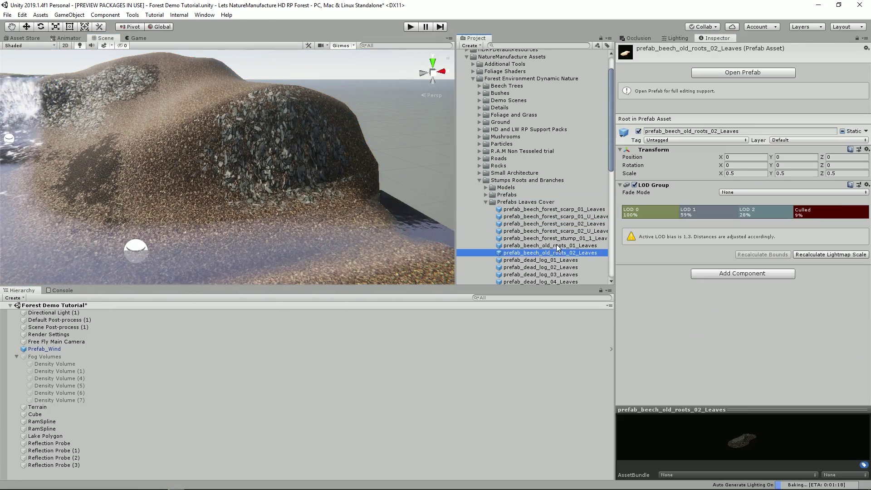
pyautogui.moveTo(348, 203); pyautogui.dragTo(354, 207, button='right')
pyautogui.click(554, 254)
pyautogui.moveTo(272, 193); pyautogui.dragTo(273, 194, button='right')
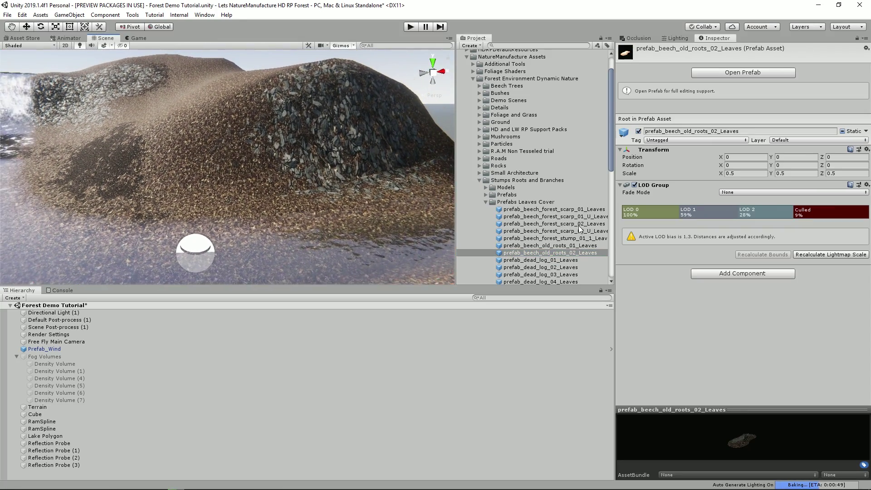
# Step: Place prefab_sandy_slope _03_Leaves in the scene on the riverbank below the rocky hillside
pyautogui.scroll(-3, 557, 224)
pyautogui.scroll(-4, 557, 224)
pyautogui.click(577, 160)
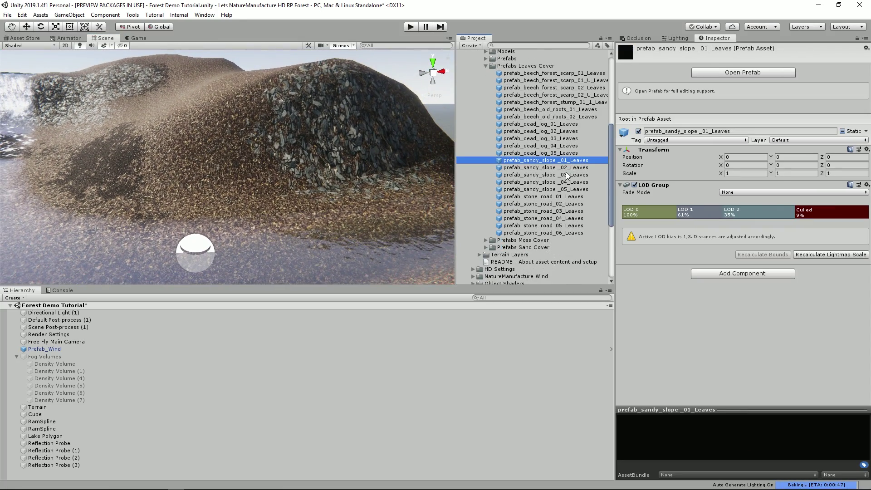
pyautogui.moveTo(309, 148); pyautogui.dragTo(324, 155, button='right')
pyautogui.click(556, 176)
pyautogui.moveTo(554, 175); pyautogui.dragTo(183, 170)
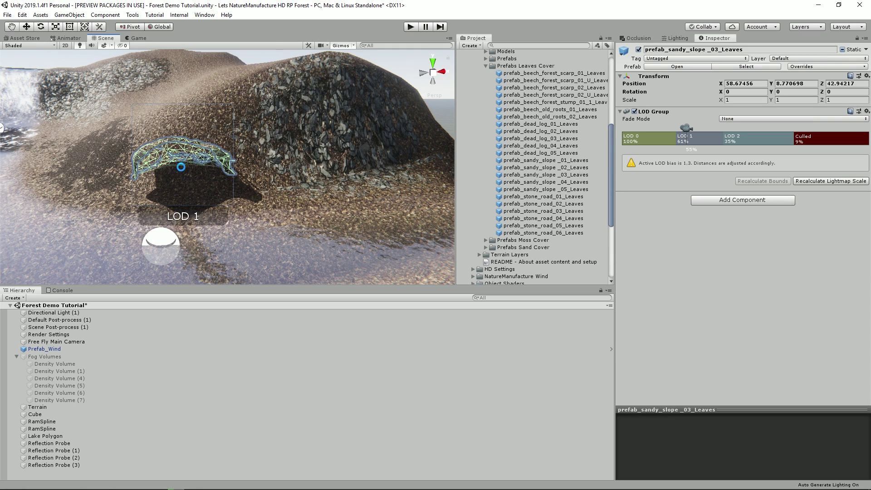
# Step: Turn off automatic lighting generation for the scene
pyautogui.click(670, 38)
pyautogui.click(747, 420)
# Step: Enlarge the placed prefab_sandy_slope _03_Leaves and lower it into the riverbank
pyautogui.keyDown('alt'); pyautogui.moveTo(191, 197); pyautogui.dragTo(429, 199); pyautogui.keyUp('alt')
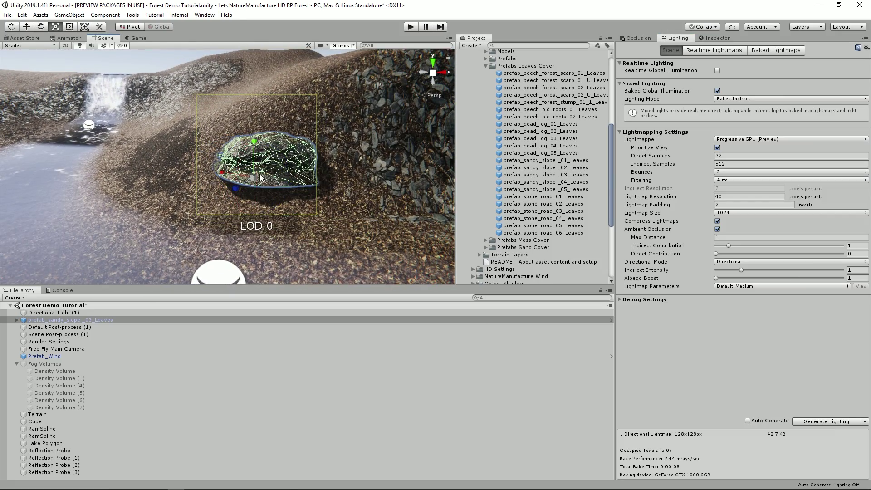
pyautogui.scroll(3, 276, 141)
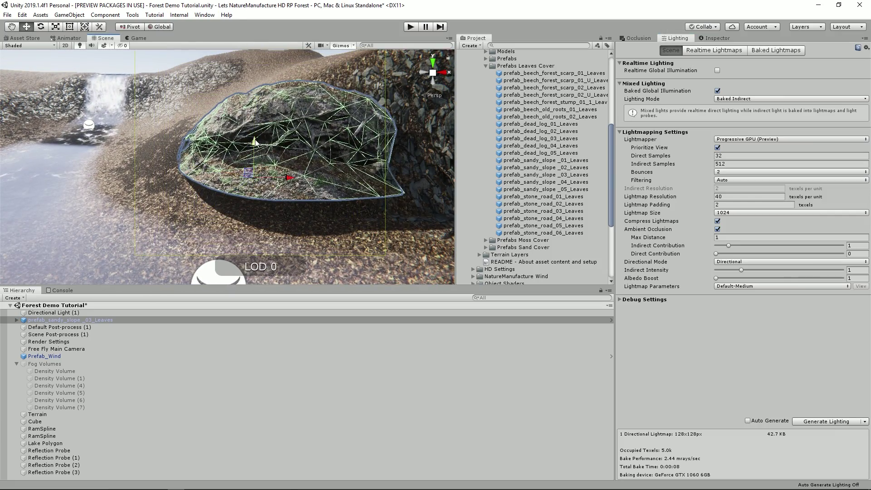
pyautogui.moveTo(256, 142); pyautogui.dragTo(258, 174)
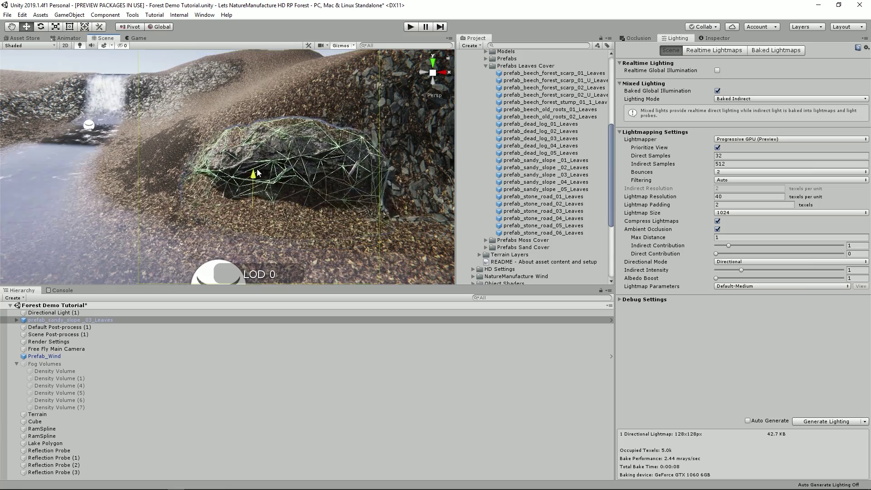
pyautogui.keyDown('alt'); pyautogui.moveTo(142, 137); pyautogui.dragTo(449, 163); pyautogui.keyUp('alt')
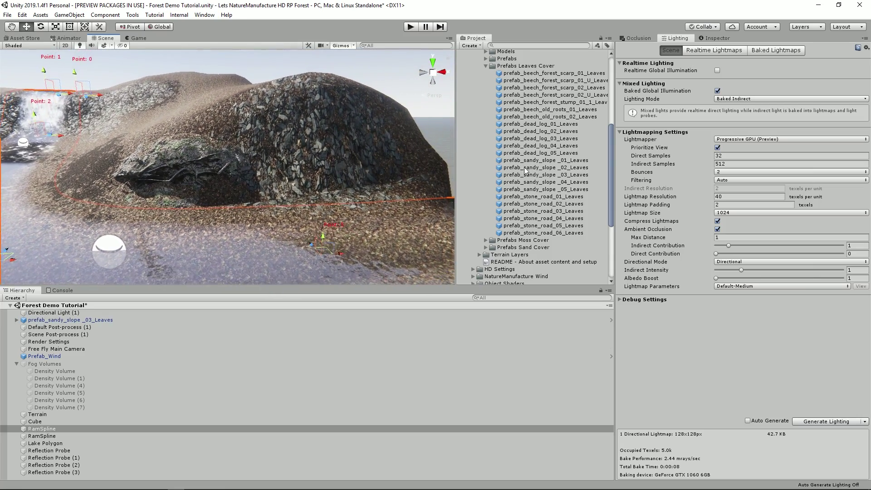
pyautogui.hotkey('ctrl', 'z')
# Step: Place prefab_sandy_slope _01_Leaves beside the first slope piece and adjust it to continue the bank
pyautogui.press('w')
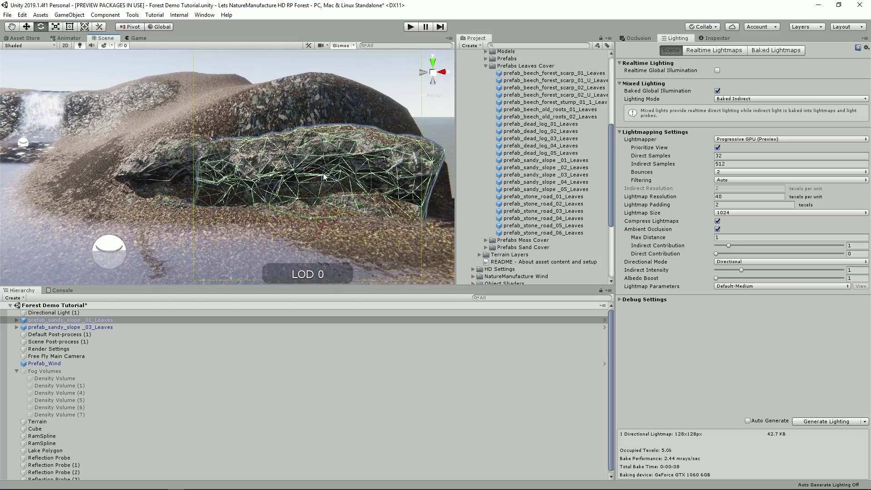
pyautogui.moveTo(325, 178); pyautogui.dragTo(308, 179)
# Step: Select the terrain and use its painting tool to blend the bank around the placed slope prefabs
pyautogui.click(295, 109)
pyautogui.click(716, 38)
pyautogui.moveTo(295, 136)
pyautogui.mouseDown(button='right')
pyautogui.moveTo(291, 172)
pyautogui.moveTo(254, 168)
pyautogui.moveTo(263, 172)
pyautogui.mouseUp(button='right')
pyautogui.click(731, 113)
# Step: Place another prefab_sandy_slope _01_Leaves on the opposite riverbank and adjust its scale
pyautogui.click(546, 182)
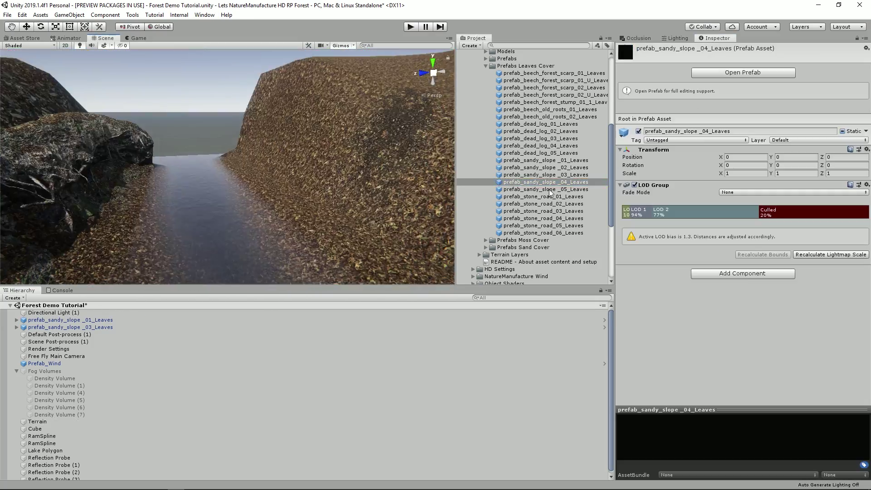
pyautogui.moveTo(546, 161); pyautogui.dragTo(320, 218)
pyautogui.press('r')
pyautogui.moveTo(318, 182); pyautogui.dragTo(291, 182, button='right')
# Step: Place another prefab_sandy_slope _03_Leaves on the opposite riverbank next to the slope piece already there
pyautogui.click(546, 175)
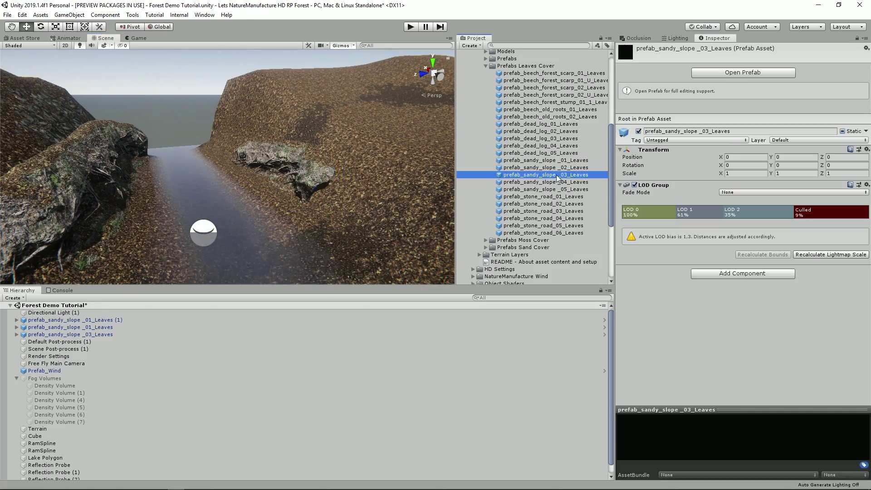
pyautogui.moveTo(547, 175); pyautogui.dragTo(347, 215)
pyautogui.click(546, 182)
# Step: Place prefab_sandy_slope _02_Leaves at the far end of the opposite riverbank and adjust its scale
pyautogui.moveTo(290, 173); pyautogui.dragTo(272, 168, button='right')
pyautogui.moveTo(546, 168); pyautogui.dragTo(261, 185)
pyautogui.press('r')
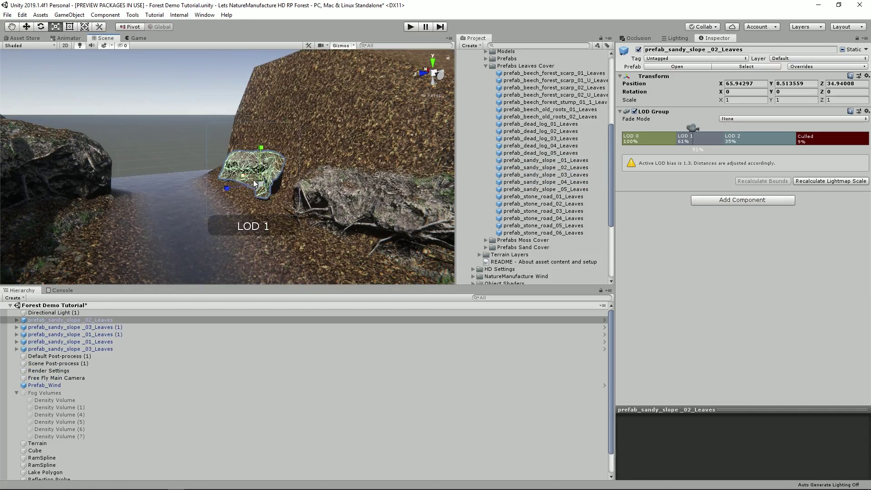
# Step: Smooth the terrain height behind the new slope prefabs with a size 5 brush at opacity 56.4
pyautogui.moveTo(361, 84); pyautogui.dragTo(336, 118, button='right')
pyautogui.click(336, 118)
pyautogui.click(731, 113)
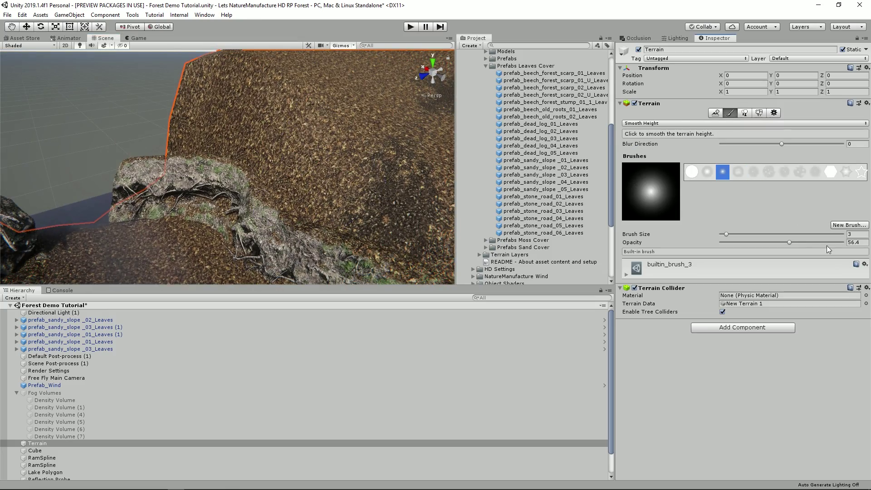
pyautogui.moveTo(280, 152); pyautogui.dragTo(299, 147, button='right')
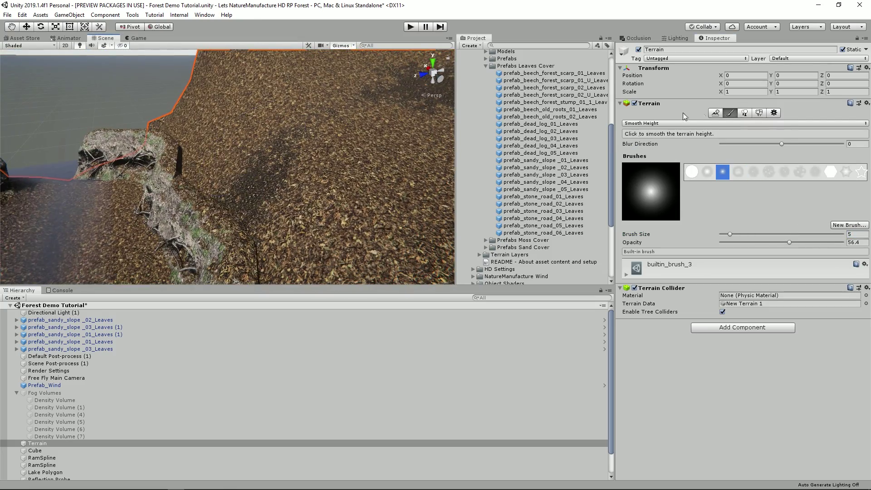
# Step: Raise the terrain behind the slope prefabs with Raise or Lower Terrain, using brush size 5 and opacity 1
pyautogui.click(635, 124)
pyautogui.click(640, 133)
pyautogui.moveTo(156, 179)
pyautogui.mouseDown(button='right')
pyautogui.moveTo(238, 227)
pyautogui.moveTo(284, 138)
pyautogui.moveTo(170, 140)
pyautogui.moveTo(94, 158)
pyautogui.moveTo(139, 176)
pyautogui.mouseUp(button='right')
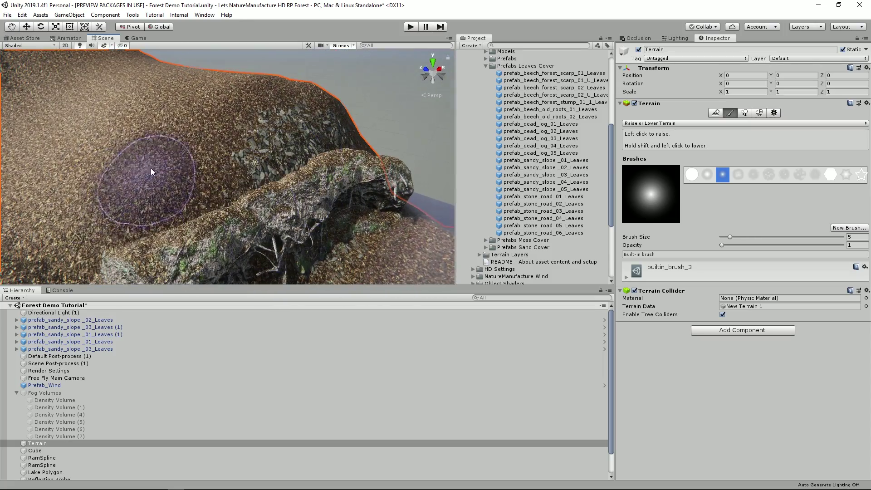
pyautogui.moveTo(236, 88)
pyautogui.mouseDown(button='right')
pyautogui.moveTo(274, 124)
pyautogui.moveTo(227, 175)
pyautogui.moveTo(216, 131)
pyautogui.moveTo(232, 181)
pyautogui.mouseUp(button='right')
# Step: Readjust the first prefab_sandy_slope _03_Leaves on the near riverbank to a scale of about 2.1
pyautogui.press('r')
pyautogui.click(216, 131)
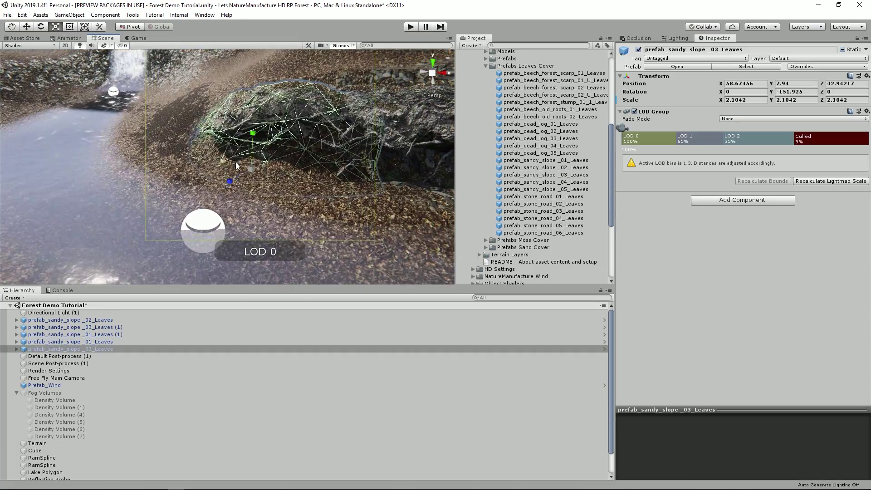
pyautogui.click(311, 179)
pyautogui.click(273, 204)
pyautogui.moveTo(272, 204); pyautogui.dragTo(317, 182, button='right')
# Step: Paint the Leaves layer along the bank and raise the terrain behind the slope prefabs, using brush size 5 and opacity 2
pyautogui.click(730, 113)
pyautogui.moveTo(195, 95)
pyautogui.mouseDown(button='right')
pyautogui.moveTo(174, 82)
pyautogui.moveTo(132, 128)
pyautogui.moveTo(204, 114)
pyautogui.moveTo(284, 137)
pyautogui.moveTo(297, 179)
pyautogui.moveTo(164, 136)
pyautogui.moveTo(155, 142)
pyautogui.mouseUp(button='right')
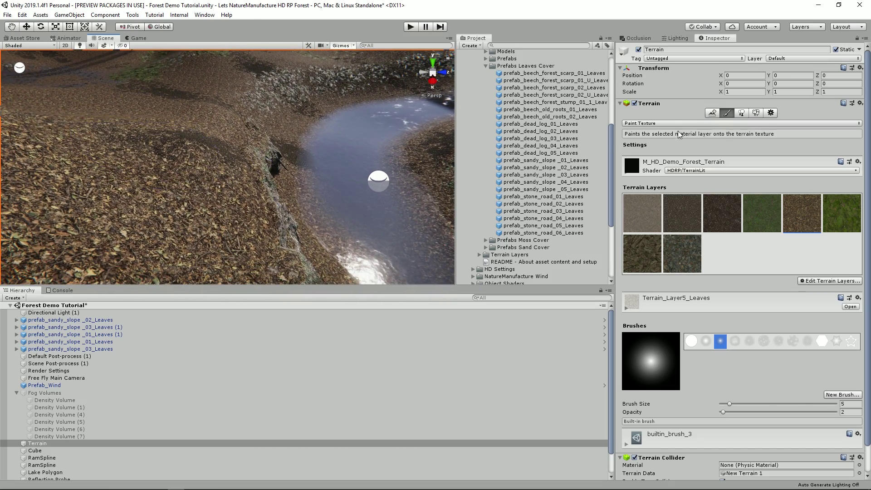
pyautogui.click(663, 133)
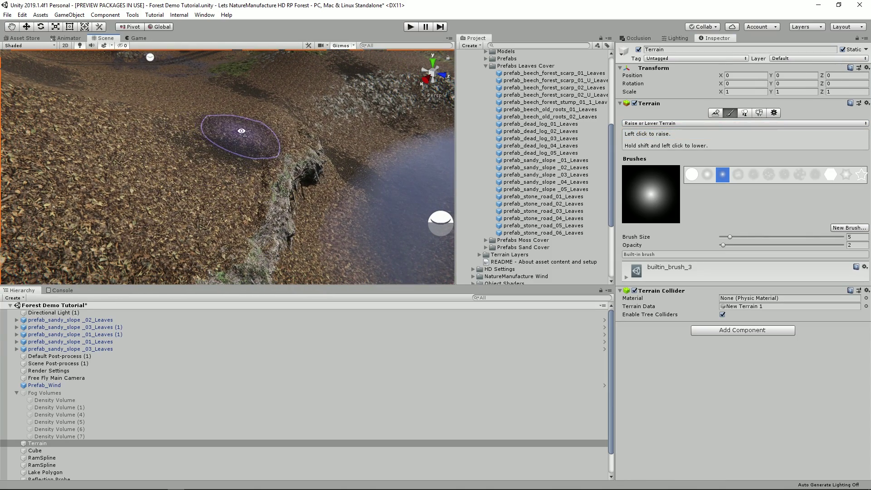
pyautogui.moveTo(248, 190); pyautogui.dragTo(205, 160, button='right')
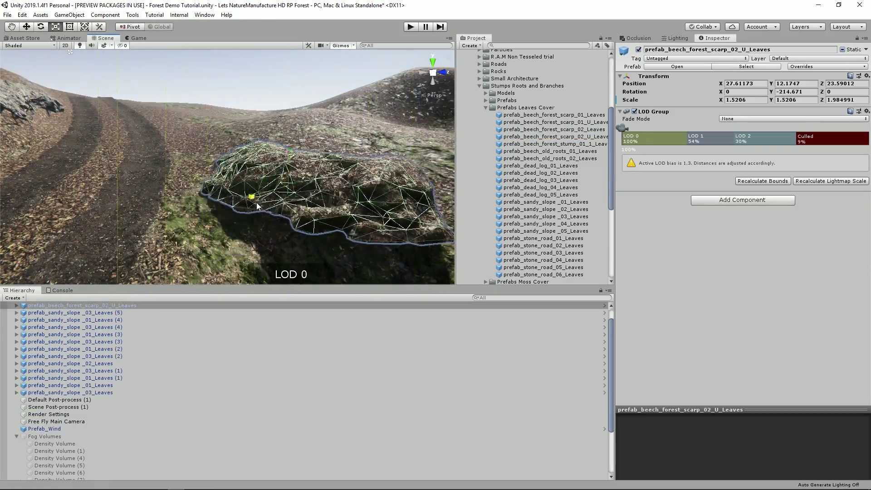
# Step: Place prefab_beech_forest_scarp_02_Leaves on the mossy ground near the pond, then rotate and enlarge it
pyautogui.click(576, 144)
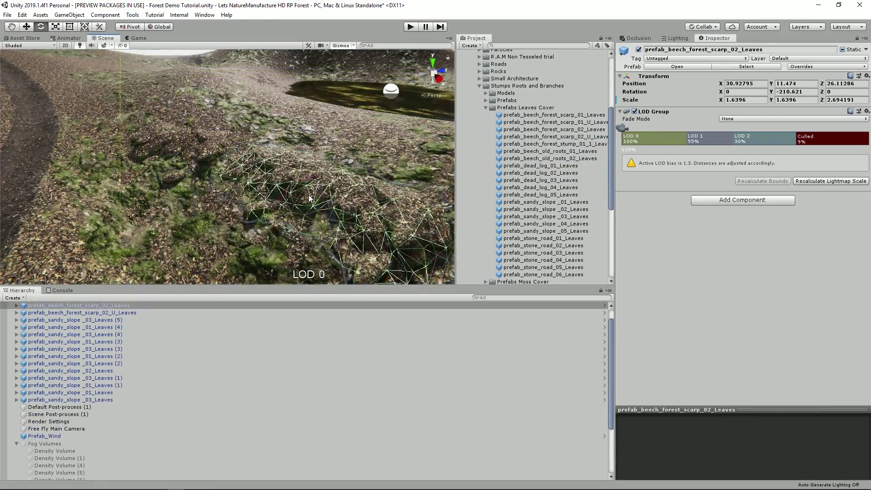
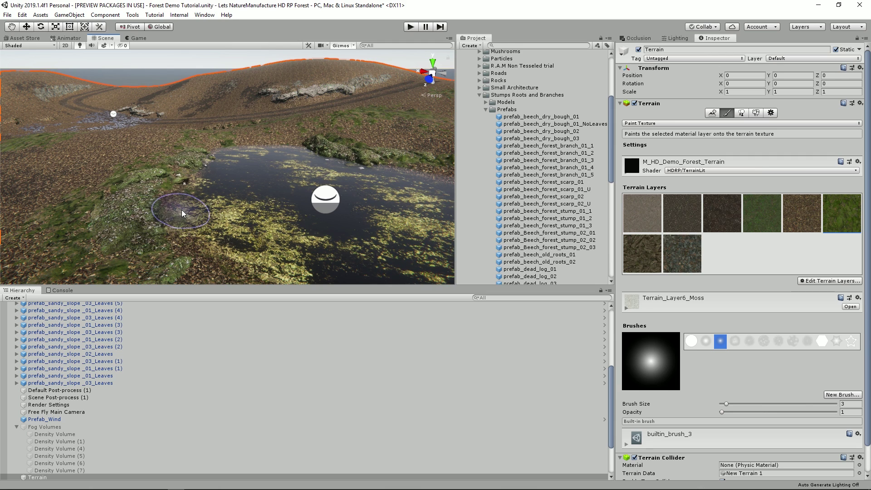
# Step: Begin adding a tree to the terrain's Paint Trees list and set brush size to 1 and tree density to 73
pyautogui.click(741, 114)
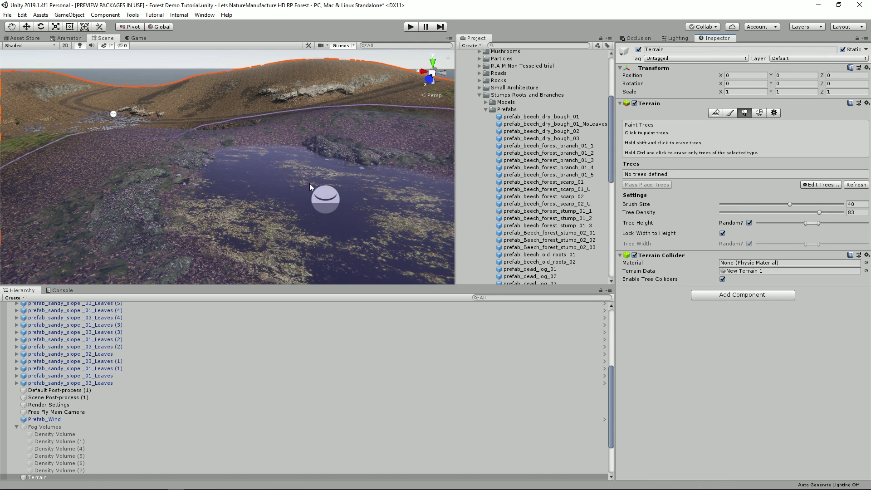
pyautogui.click(824, 186)
pyautogui.click(824, 190)
pyautogui.scroll(3, 485, 100)
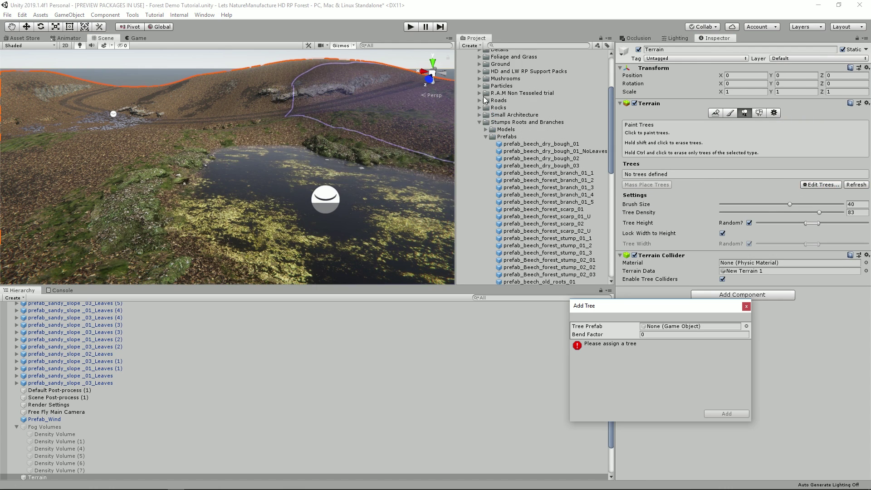
pyautogui.moveTo(738, 204); pyautogui.dragTo(721, 204)
pyautogui.click(849, 205)
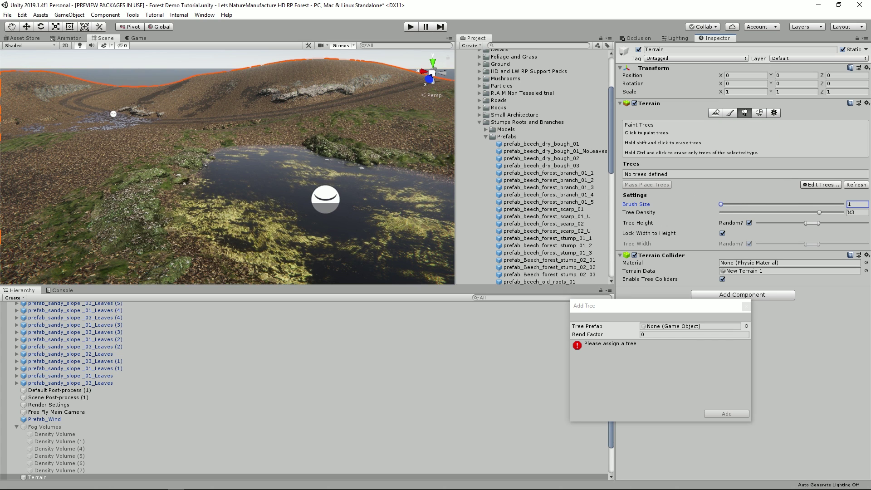
pyautogui.click(849, 212)
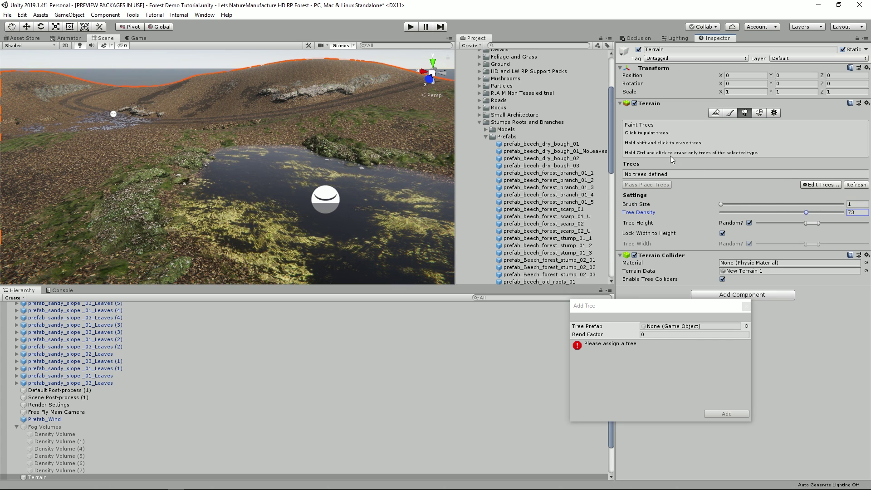
# Step: Open the Beech Trees prefabs folder and compare the beech plant prefabs in an enlarged preview
pyautogui.scroll(5, 478, 118)
pyautogui.click(478, 109)
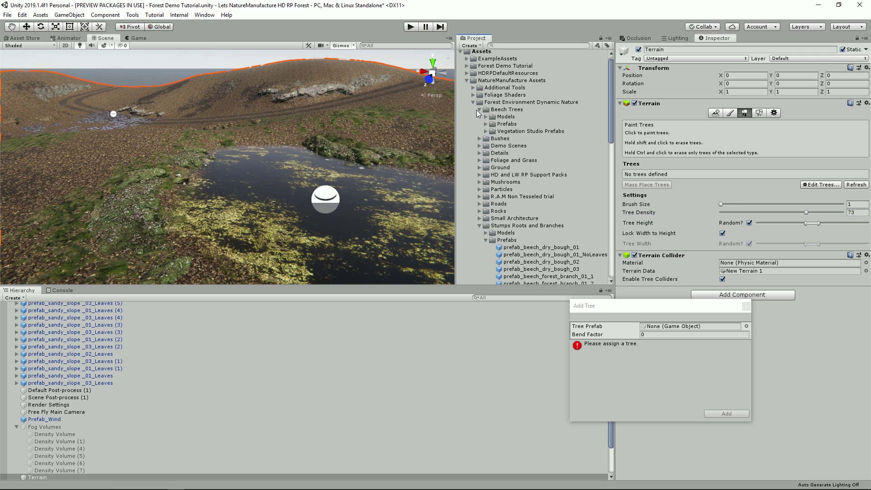
pyautogui.click(485, 125)
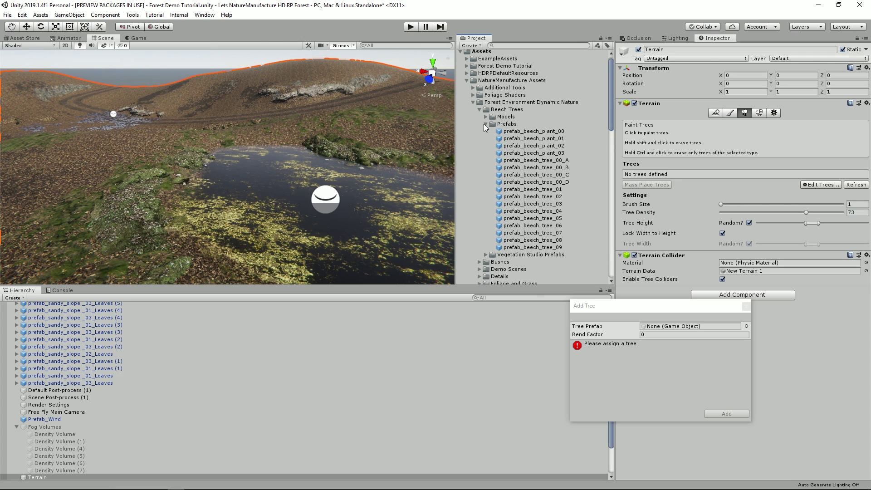
pyautogui.click(557, 153)
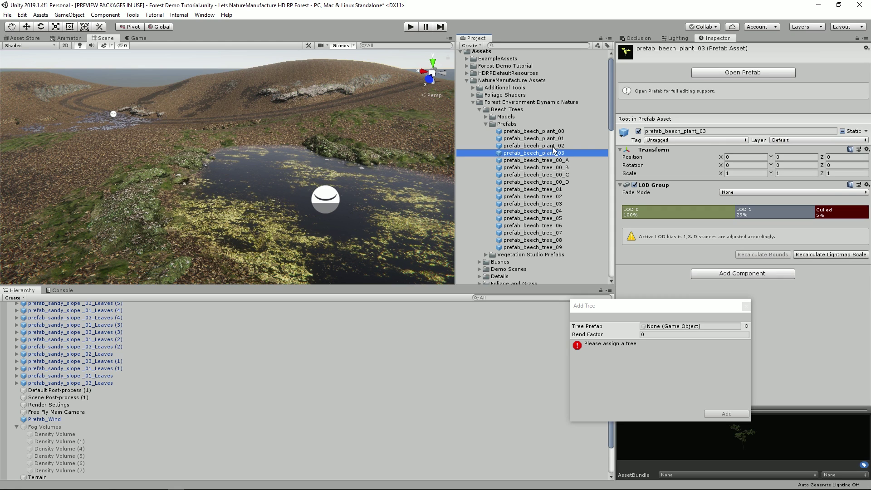
pyautogui.click(791, 407)
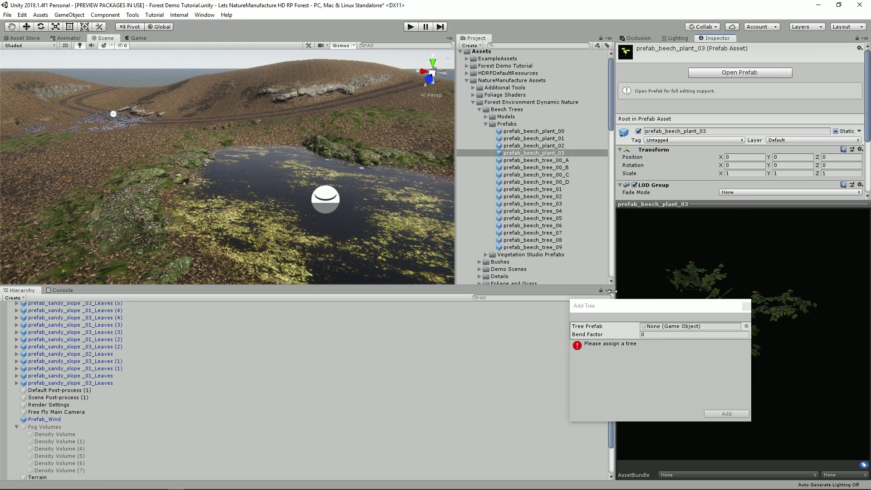
pyautogui.moveTo(642, 312); pyautogui.dragTo(485, 302)
pyautogui.click(530, 138)
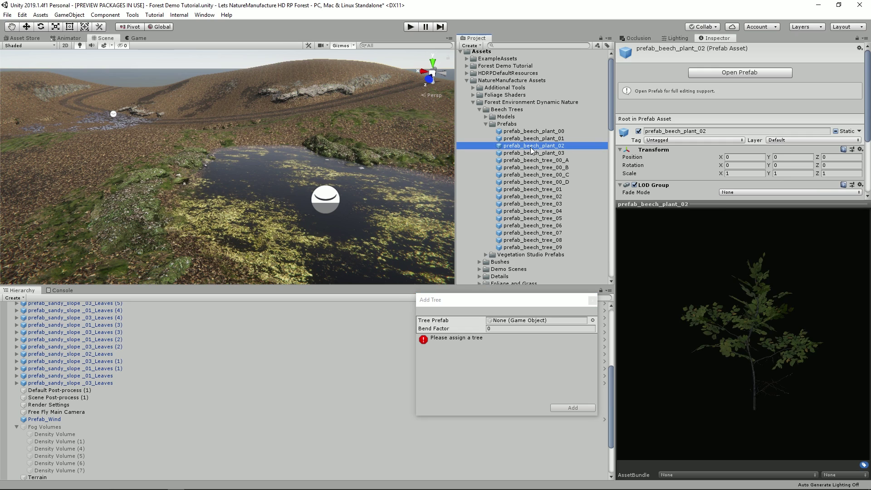
pyautogui.click(532, 146)
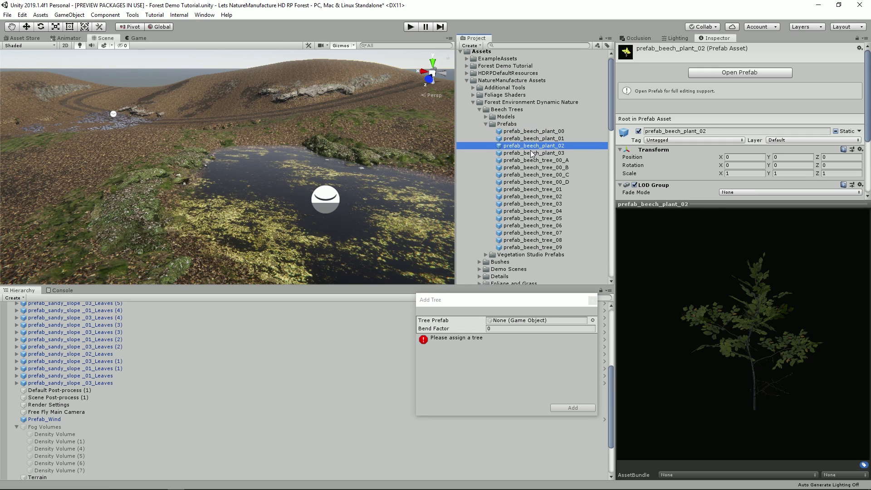
# Step: Assign prefab_beech_plant_01 as the tree prefab and add it to the terrain's tree list
pyautogui.click(536, 138)
pyautogui.moveTo(539, 138); pyautogui.dragTo(535, 321)
pyautogui.click(560, 408)
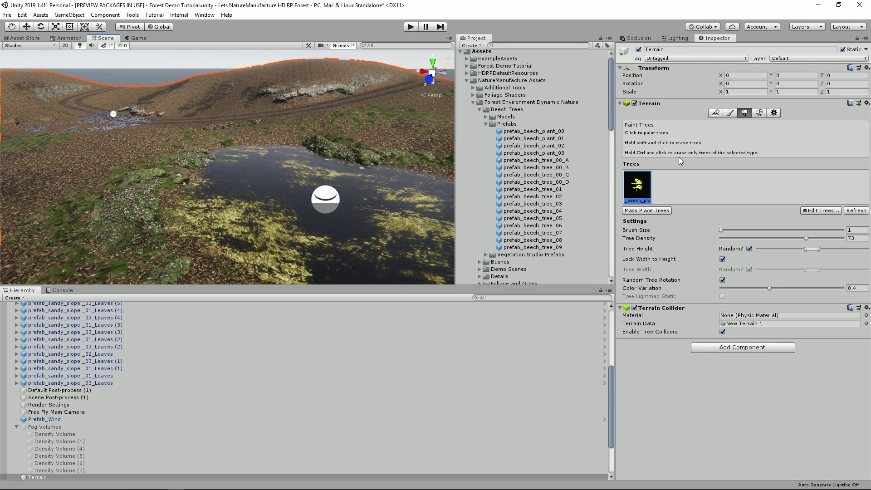
# Step: Add prefab_beech_plant_03 to the terrain's paintable tree list
pyautogui.click(823, 210)
pyautogui.click(824, 219)
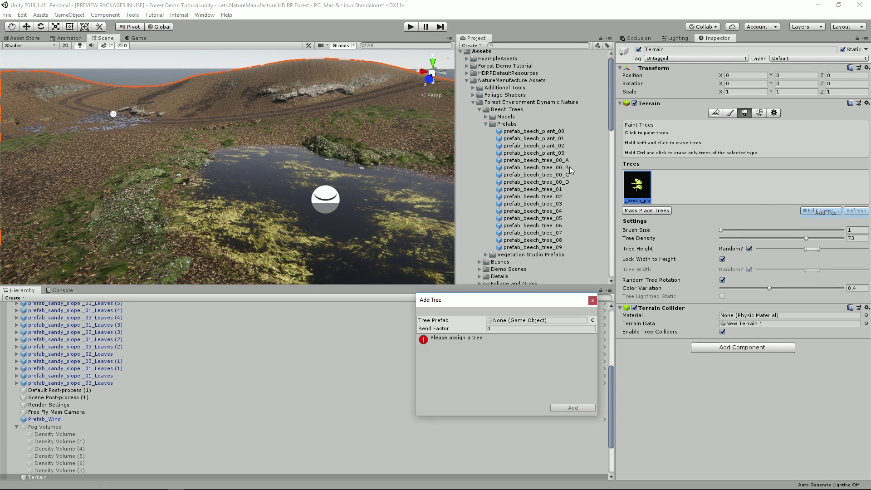
pyautogui.moveTo(551, 156); pyautogui.dragTo(505, 323)
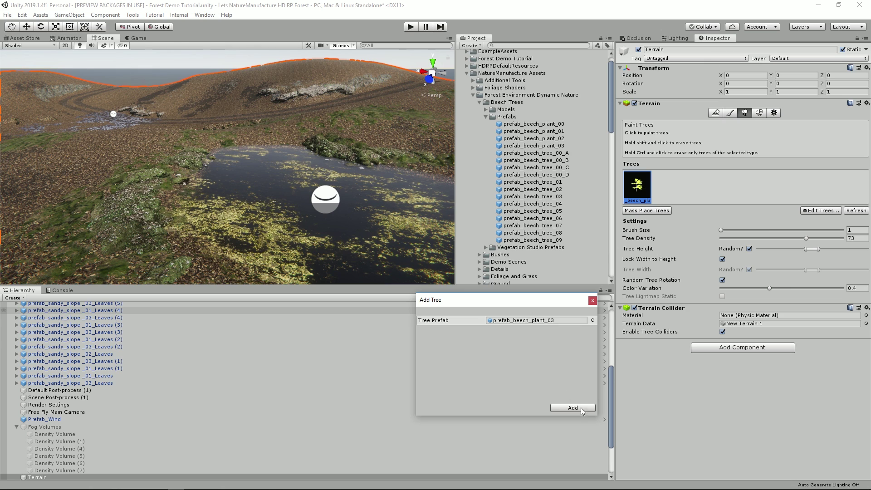
pyautogui.click(574, 407)
# Step: Preview the prefab_beech_tree_00 variants and add prefab_beech_tree_00_D to the terrain's tree list
pyautogui.click(809, 212)
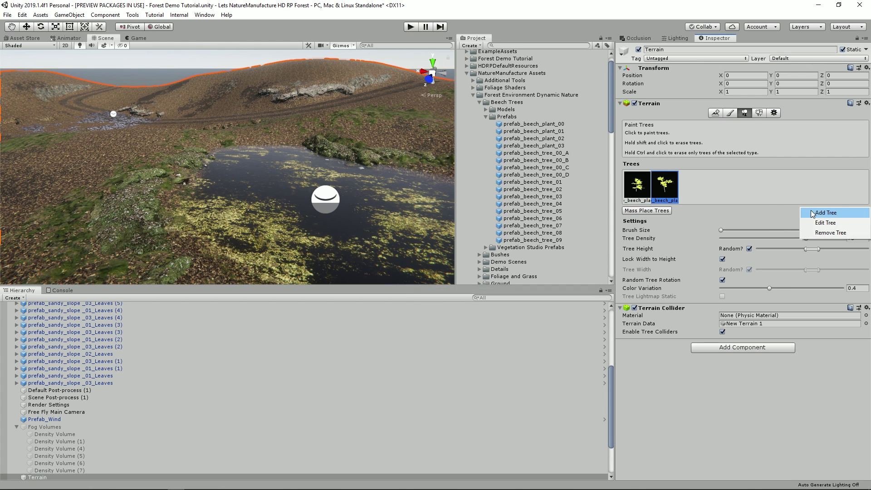
pyautogui.click(824, 217)
pyautogui.click(550, 153)
pyautogui.press('Down')
pyautogui.press('Down')
pyautogui.press('Down')
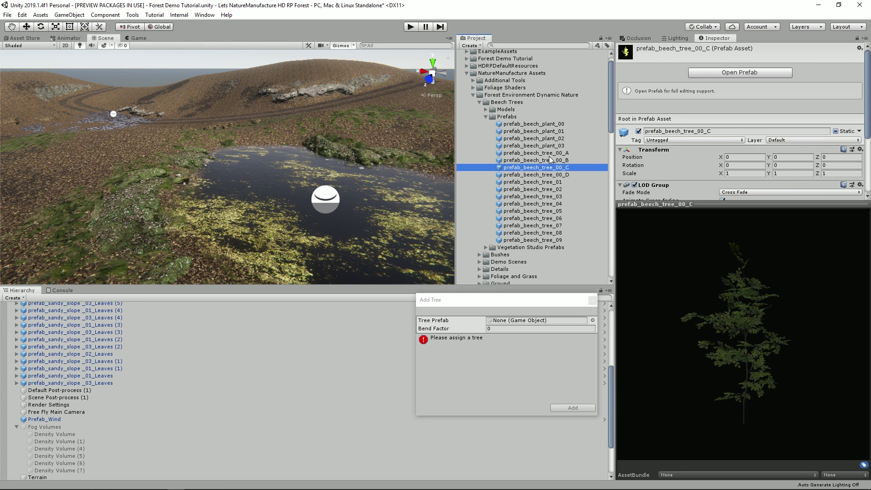
pyautogui.moveTo(542, 184); pyautogui.dragTo(536, 321)
pyautogui.click(573, 408)
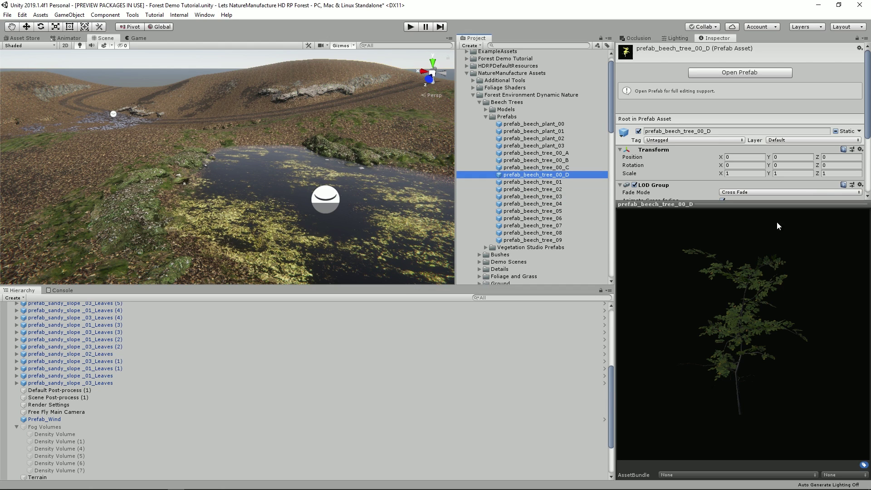
# Step: Reselect the terrain and add prefab_beech_tree_01 and prefab_beech_tree_02 to its tree list
pyautogui.click(397, 137)
pyautogui.click(821, 210)
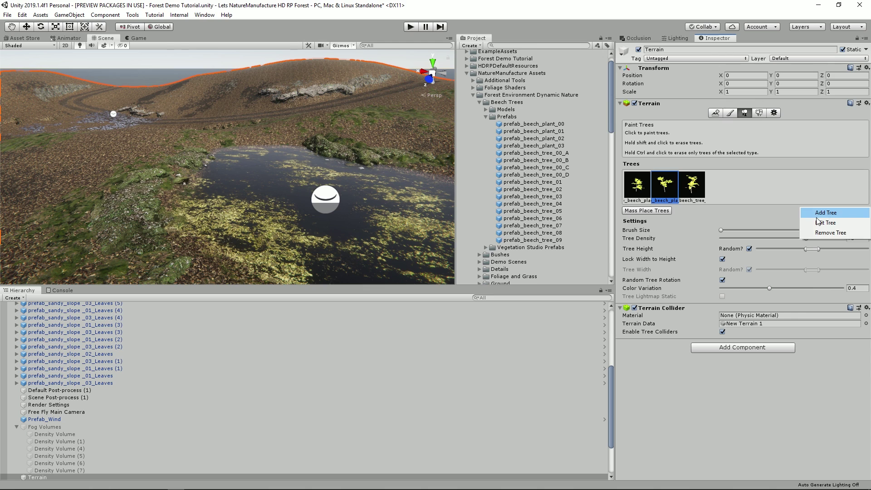
pyautogui.click(815, 214)
pyautogui.moveTo(537, 182); pyautogui.dragTo(522, 321)
pyautogui.click(573, 408)
pyautogui.click(810, 214)
pyautogui.click(813, 215)
pyautogui.moveTo(539, 190); pyautogui.dragTo(532, 320)
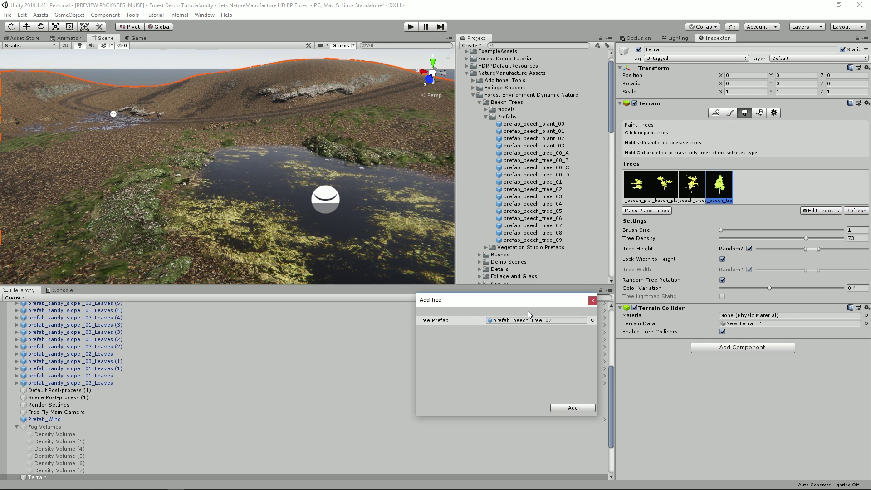
pyautogui.click(574, 408)
# Step: Add prefab_beech_tree_03 and prefab_beech_tree_04 to the terrain's tree list
pyautogui.click(825, 212)
pyautogui.click(831, 216)
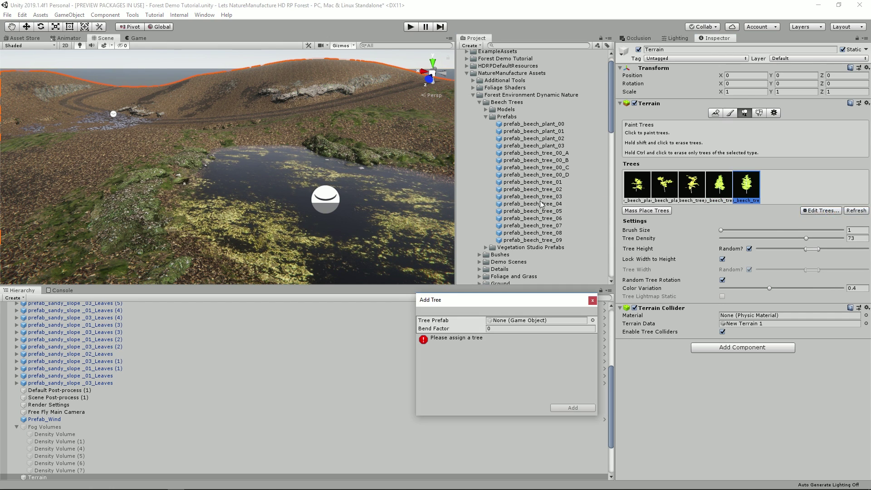
pyautogui.moveTo(540, 197); pyautogui.dragTo(529, 321)
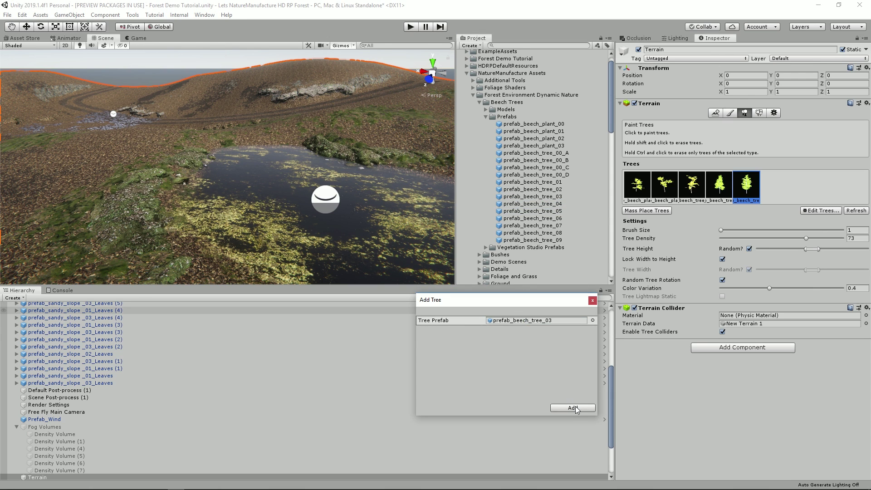
pyautogui.click(574, 408)
pyautogui.click(825, 210)
pyautogui.click(831, 213)
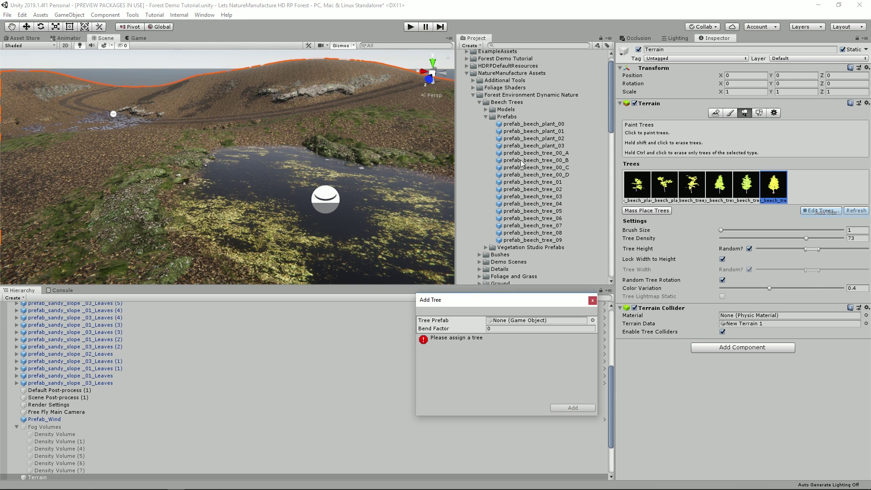
pyautogui.moveTo(532, 204); pyautogui.dragTo(523, 322)
pyautogui.click(573, 408)
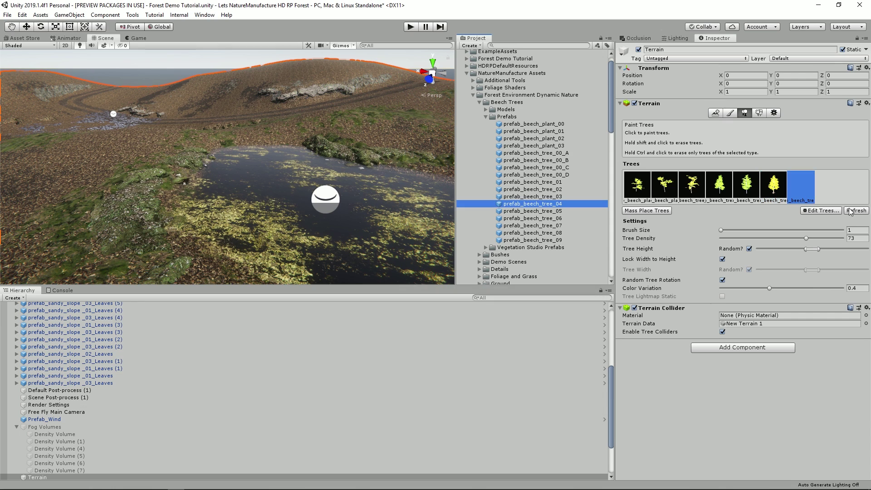
# Step: Add prefab_beech_tree_05 and prefab_beech_tree_06 to the terrain's tree list
pyautogui.click(821, 210)
pyautogui.click(824, 213)
pyautogui.moveTo(532, 211); pyautogui.dragTo(539, 322)
pyautogui.click(573, 408)
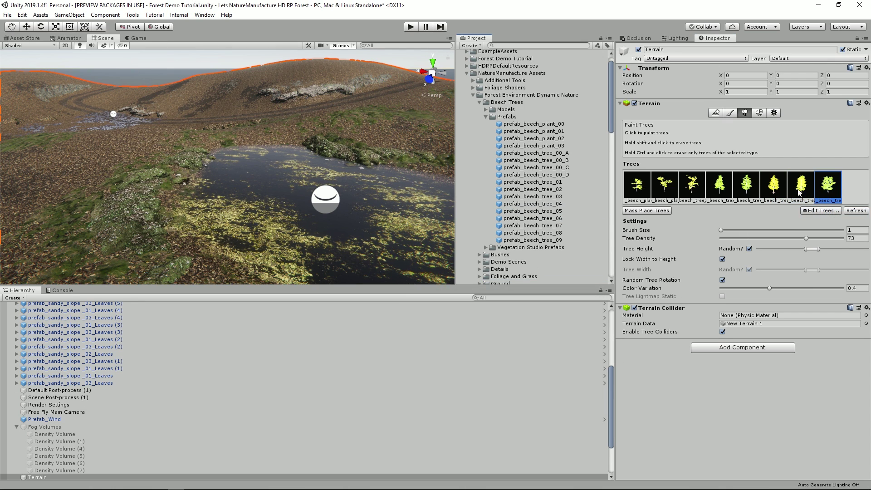
pyautogui.click(806, 213)
pyautogui.click(819, 216)
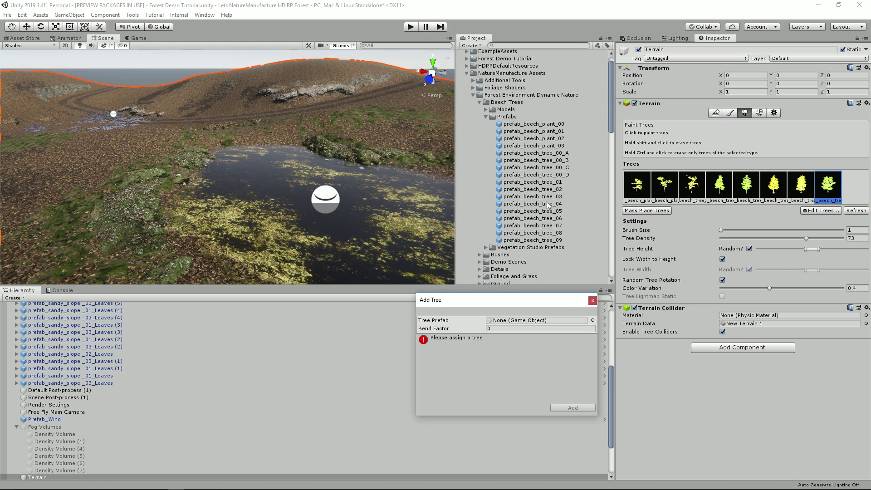
pyautogui.moveTo(562, 220); pyautogui.dragTo(537, 322)
pyautogui.click(573, 408)
# Step: Add prefab_beech_tree_07 and prefab_beech_tree_08 to the terrain's tree list
pyautogui.click(812, 212)
pyautogui.click(820, 216)
pyautogui.scroll(-1, 546, 229)
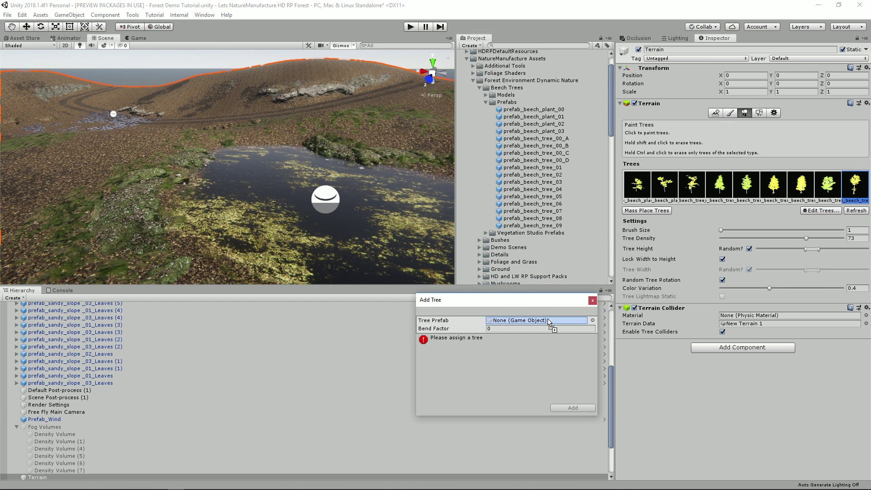
pyautogui.moveTo(545, 211); pyautogui.dragTo(537, 321)
pyautogui.click(573, 408)
pyautogui.click(804, 244)
pyautogui.click(812, 250)
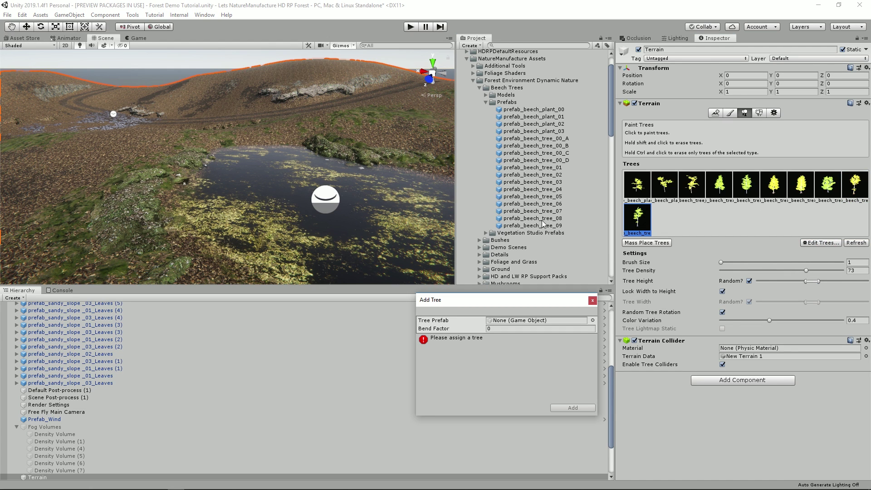
pyautogui.moveTo(544, 219); pyautogui.dragTo(539, 322)
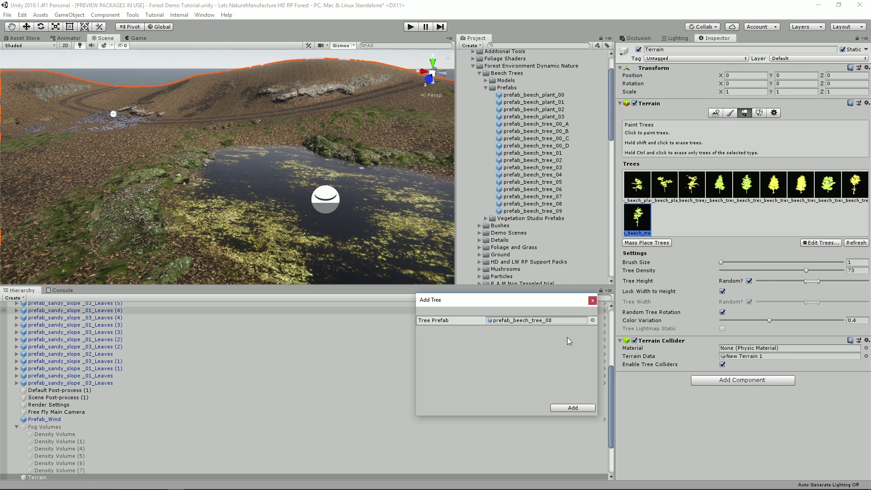
pyautogui.click(573, 408)
pyautogui.click(823, 241)
pyautogui.click(824, 248)
pyautogui.click(555, 211)
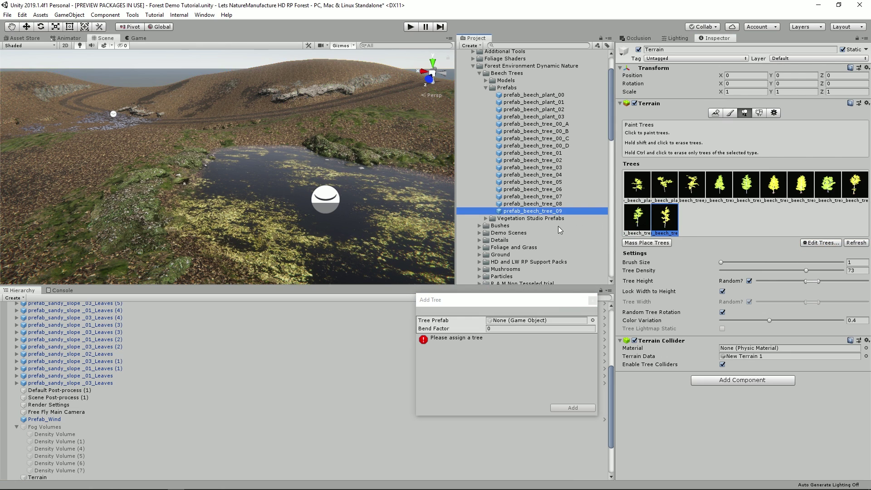
pyautogui.click(354, 183)
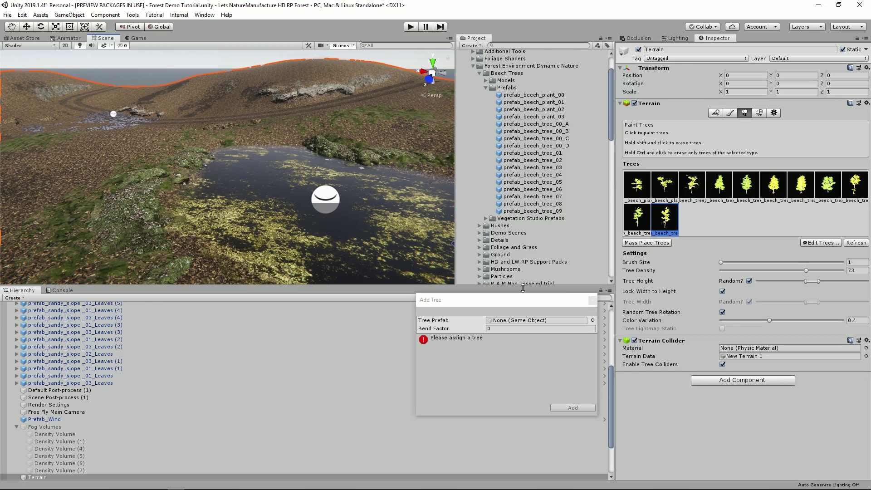
pyautogui.click(592, 301)
# Step: Paint large beech trees across the terrain using prefab_beech_tree_04 and prefab_beech_tree_05
pyautogui.press('s')
pyautogui.moveTo(292, 181)
pyautogui.mouseDown(button='right')
pyautogui.moveTo(330, 177)
pyautogui.moveTo(343, 193)
pyautogui.mouseUp(button='right')
pyautogui.click(802, 187)
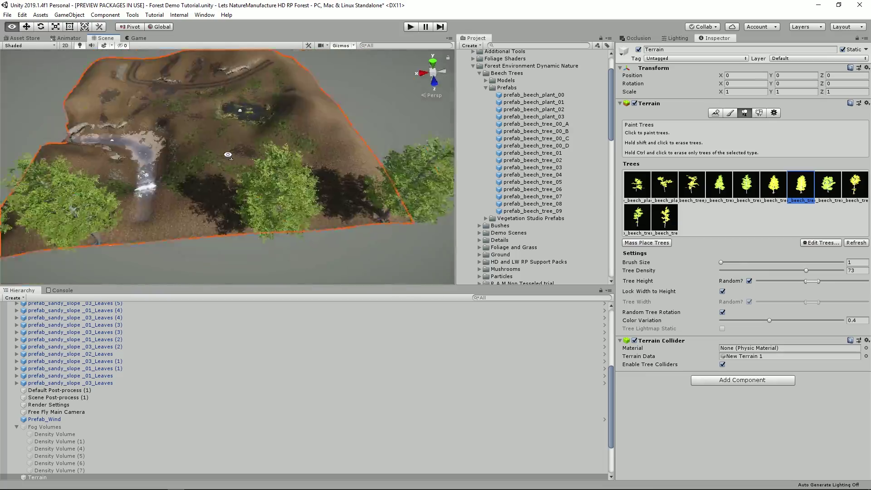
pyautogui.click(828, 186)
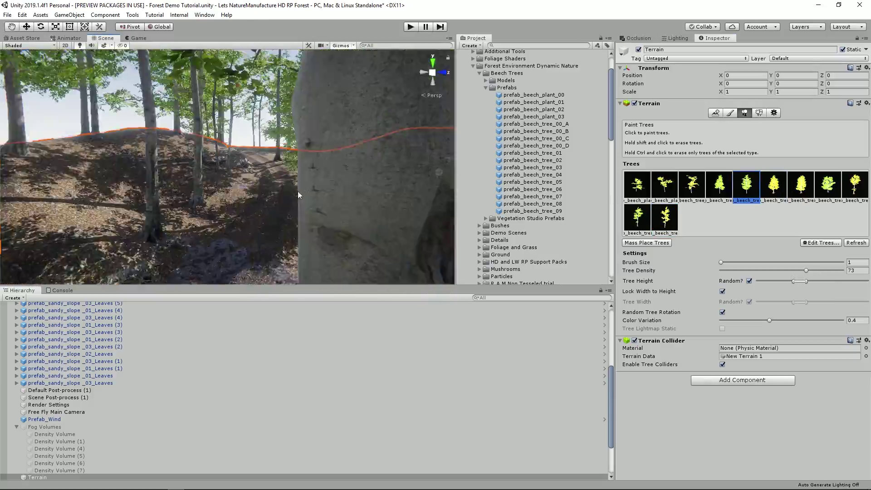
# Step: Turn off one of the terrain's individual static flags
pyautogui.click(866, 49)
pyautogui.click(802, 97)
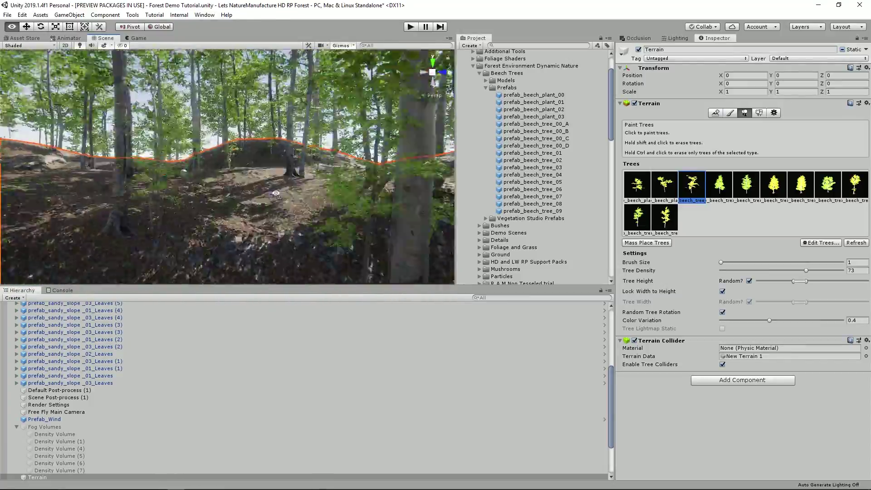
# Step: Paint prefab_beech_plant_03 on the forest floor between the large trees
pyautogui.moveTo(195, 170); pyautogui.dragTo(105, 185, button='right')
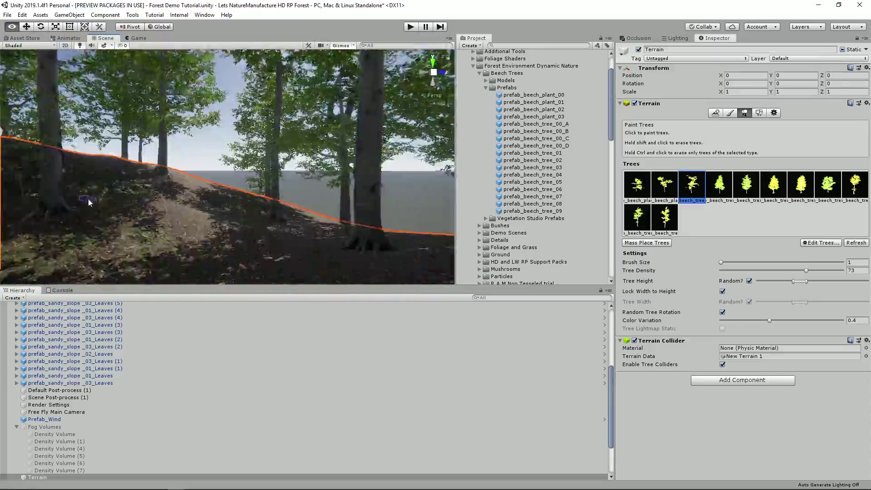
pyautogui.click(665, 186)
pyautogui.moveTo(254, 172); pyautogui.dragTo(199, 178, button='right')
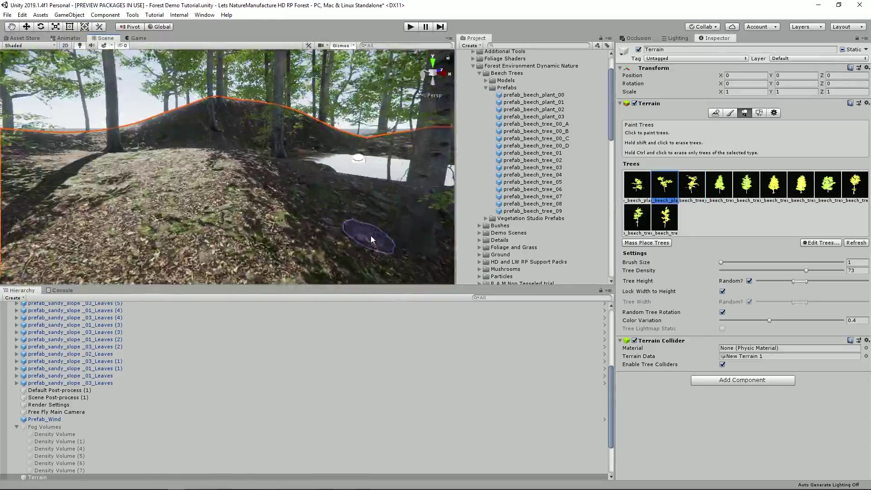
pyautogui.moveTo(179, 143)
pyautogui.mouseDown(button='right')
pyautogui.moveTo(218, 141)
pyautogui.moveTo(347, 189)
pyautogui.moveTo(223, 204)
pyautogui.moveTo(214, 189)
pyautogui.moveTo(247, 243)
pyautogui.moveTo(327, 195)
pyautogui.moveTo(235, 218)
pyautogui.moveTo(295, 171)
pyautogui.moveTo(254, 177)
pyautogui.moveTo(268, 167)
pyautogui.moveTo(251, 202)
pyautogui.moveTo(267, 231)
pyautogui.mouseUp(button='right')
# Step: Lower the random tree height range and paint prefab_beech_plant_01 on the forest floor
pyautogui.click(637, 185)
pyautogui.moveTo(814, 282); pyautogui.dragTo(799, 281)
pyautogui.moveTo(266, 231)
pyautogui.mouseDown(button='right')
pyautogui.moveTo(252, 143)
pyautogui.moveTo(219, 180)
pyautogui.mouseUp(button='right')
pyautogui.moveTo(816, 281); pyautogui.dragTo(800, 281)
pyautogui.moveTo(219, 180)
pyautogui.mouseDown(button='right')
pyautogui.moveTo(286, 207)
pyautogui.moveTo(273, 199)
pyautogui.moveTo(279, 228)
pyautogui.moveTo(268, 228)
pyautogui.moveTo(263, 182)
pyautogui.moveTo(281, 195)
pyautogui.moveTo(208, 148)
pyautogui.moveTo(93, 231)
pyautogui.moveTo(367, 229)
pyautogui.moveTo(318, 205)
pyautogui.mouseUp(button='right')
pyautogui.click(279, 228)
# Step: Fill in the undergrowth by alternating prefab_beech_plant_01, prefab_beech_plant_03 and prefab_beech_tree_00_D, ending with prefab_beech_tree_01 as the active tree
pyautogui.click(665, 187)
pyautogui.click(692, 186)
pyautogui.click(638, 186)
pyautogui.click(665, 186)
pyautogui.click(637, 187)
pyautogui.click(703, 189)
pyautogui.click(719, 186)
pyautogui.moveTo(254, 182); pyautogui.dragTo(108, 210, button='right')
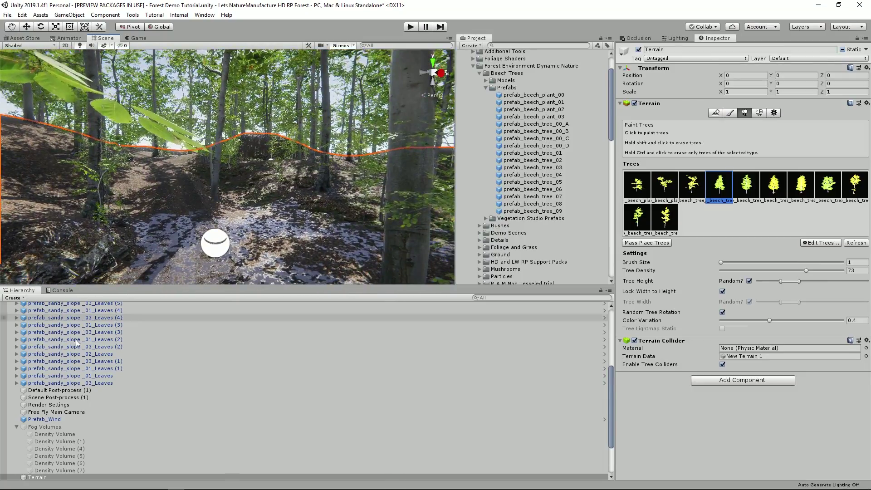
# Step: Enable the Volumetric Fog override in Render Settings to check the forest's foggy look
pyautogui.click(52, 405)
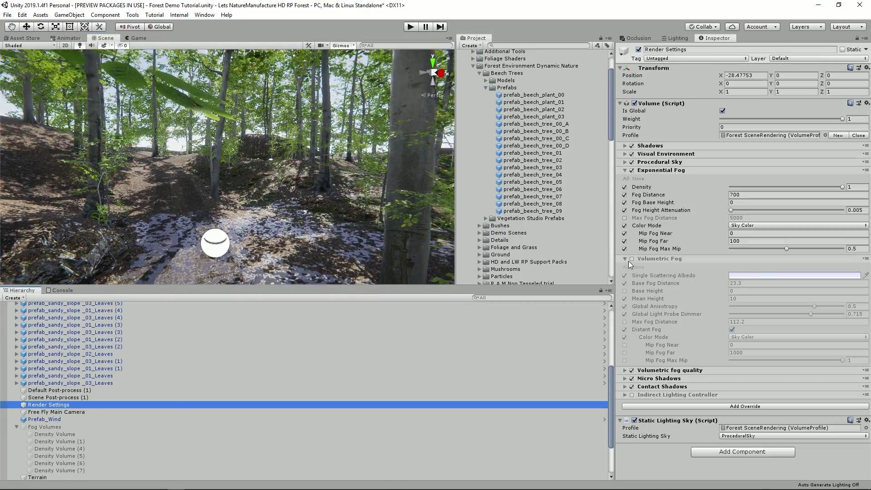
pyautogui.click(632, 259)
pyautogui.moveTo(156, 116); pyautogui.dragTo(254, 122, button='right')
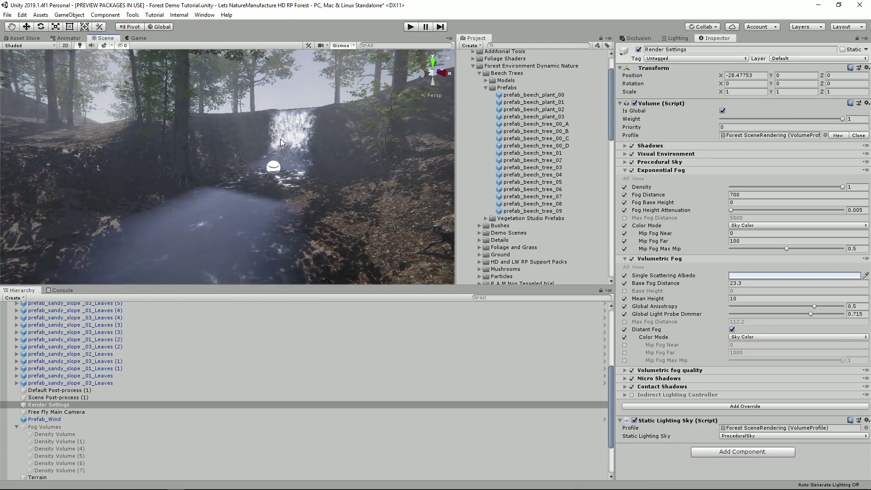
# Step: Select the reflection probe near the waterfall and generate the scene lighting to rebake it with the trees
pyautogui.click(273, 166)
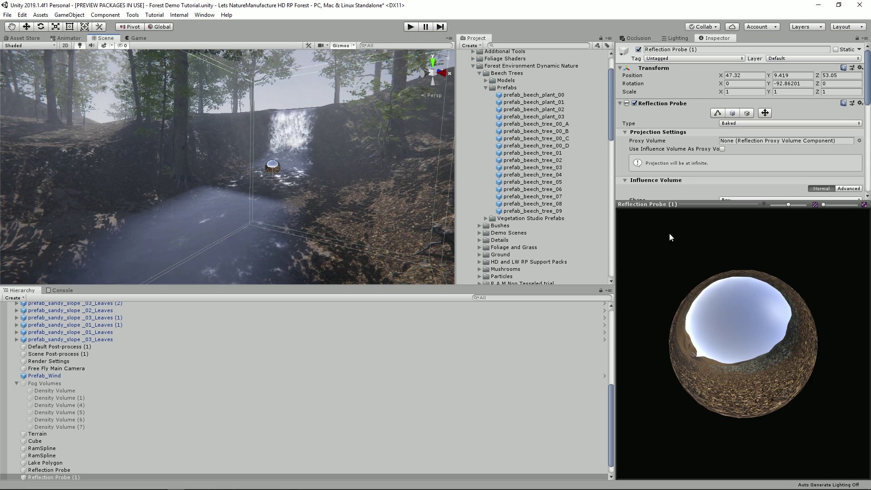
pyautogui.click(676, 38)
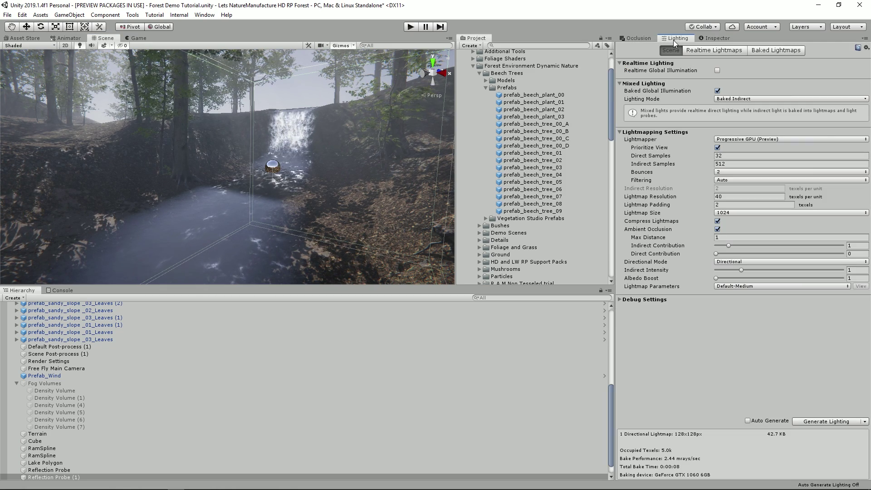
pyautogui.click(816, 424)
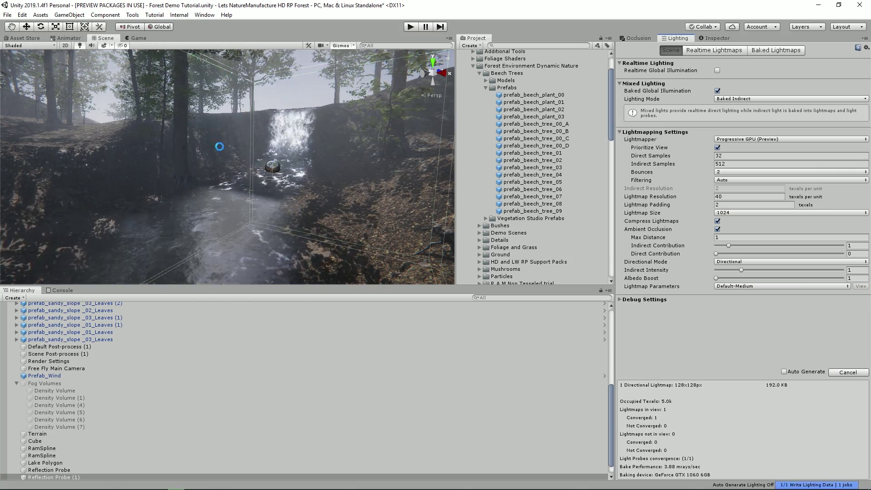
pyautogui.keyDown('alt'); pyautogui.moveTo(216, 140); pyautogui.dragTo(256, 173); pyautogui.keyUp('alt')
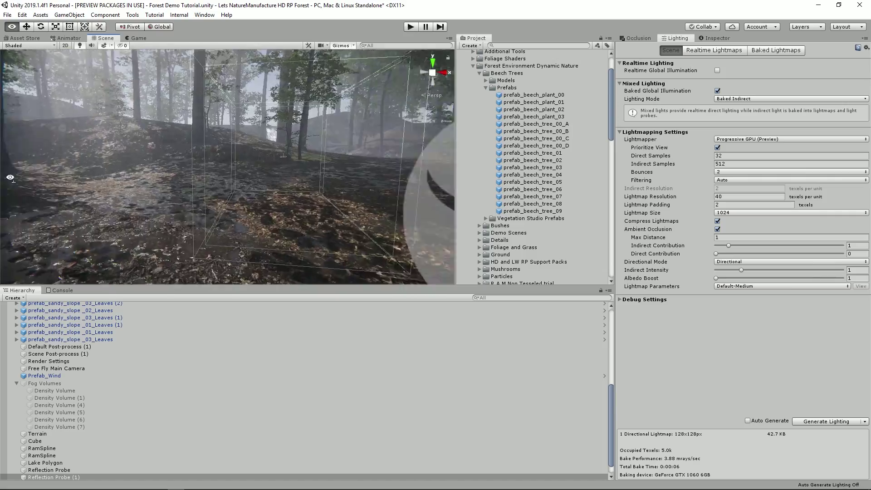
pyautogui.moveTo(235, 100); pyautogui.dragTo(210, 152, button='right')
pyautogui.press('w')
pyautogui.moveTo(263, 162); pyautogui.dragTo(306, 175, button='right')
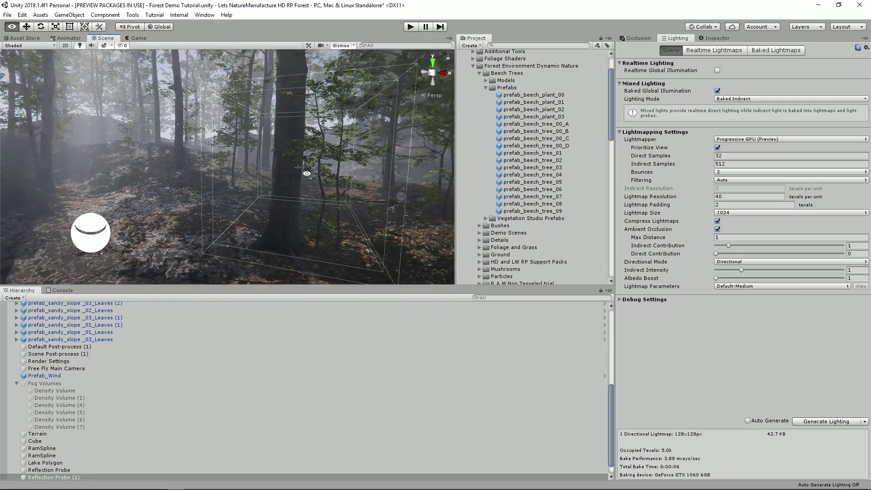
# Step: Disable the Volumetric Fog override in Render Settings
pyautogui.click(268, 264)
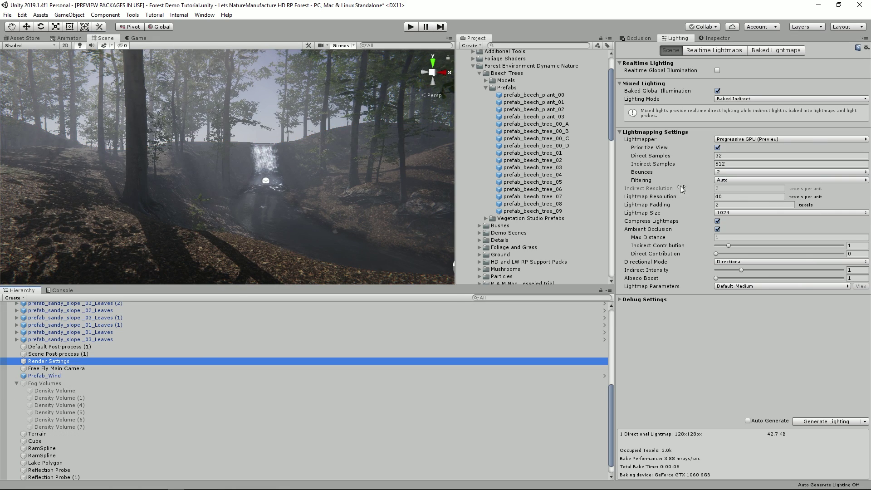
pyautogui.click(710, 39)
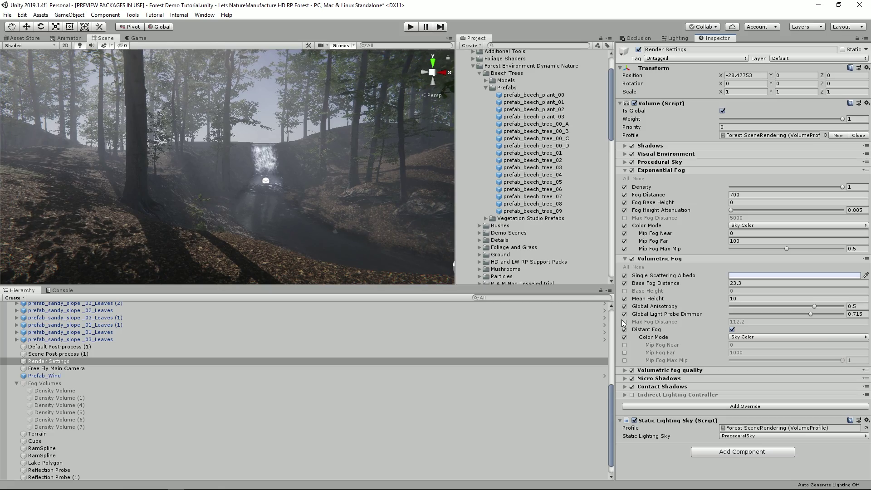
pyautogui.click(632, 259)
# Step: Paint Terrain_Layer2_Soil onto the terrain along the road using the builtin_brush_5 brush at size 3 and opacity 2
pyautogui.moveTo(173, 200); pyautogui.dragTo(213, 216, button='right')
pyautogui.click(252, 201)
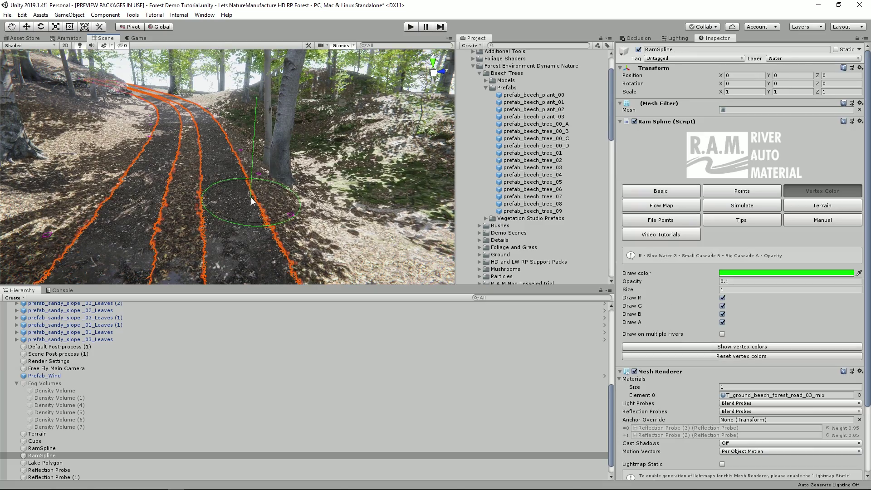
pyautogui.click(108, 323)
pyautogui.click(58, 222)
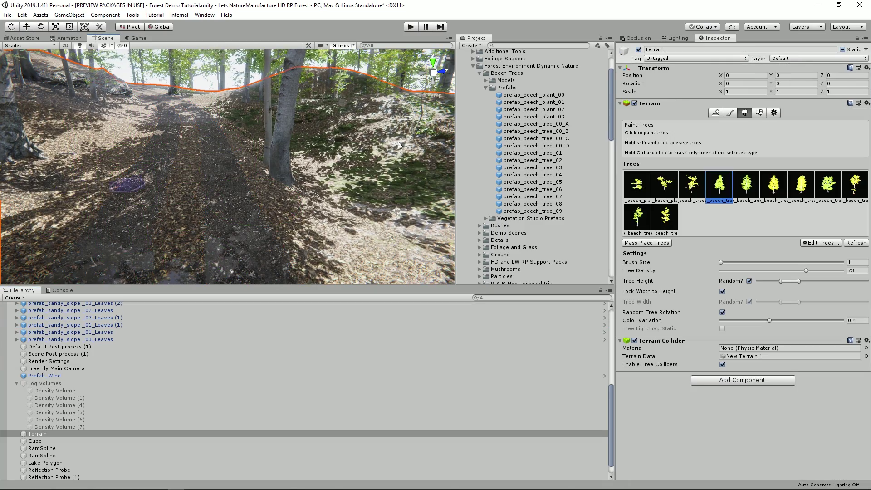
pyautogui.press('f')
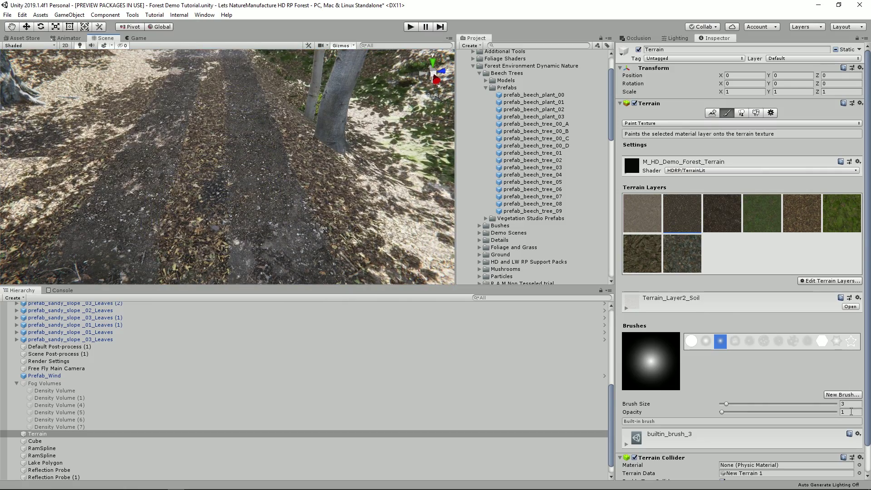
pyautogui.click(750, 341)
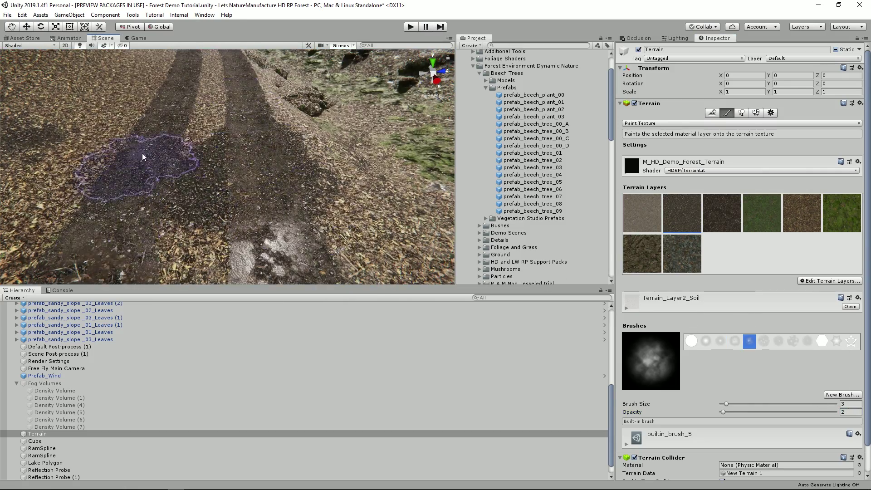
# Step: Switch the road's RamSpline to its Basic settings and continue painting soil on the terrain along the wheel tracks
pyautogui.click(42, 456)
pyautogui.click(670, 195)
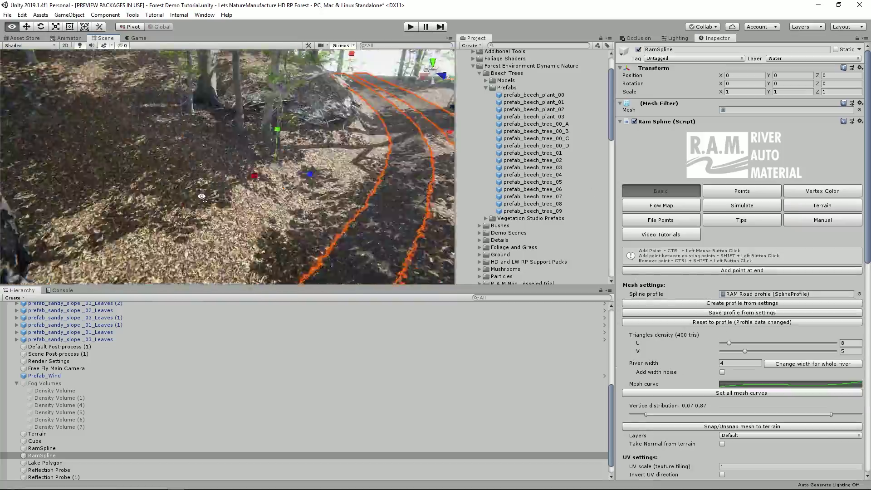
pyautogui.click(346, 195)
pyautogui.click(730, 112)
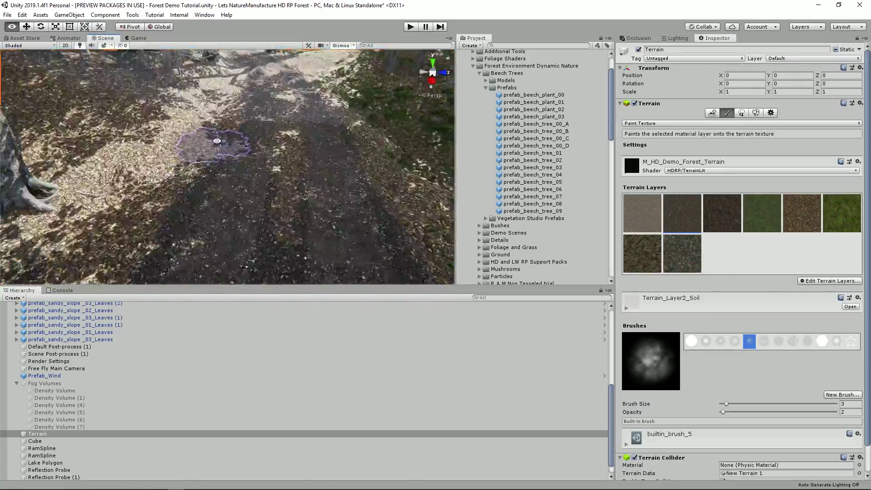
pyautogui.moveTo(76, 237); pyautogui.dragTo(184, 100, button='right')
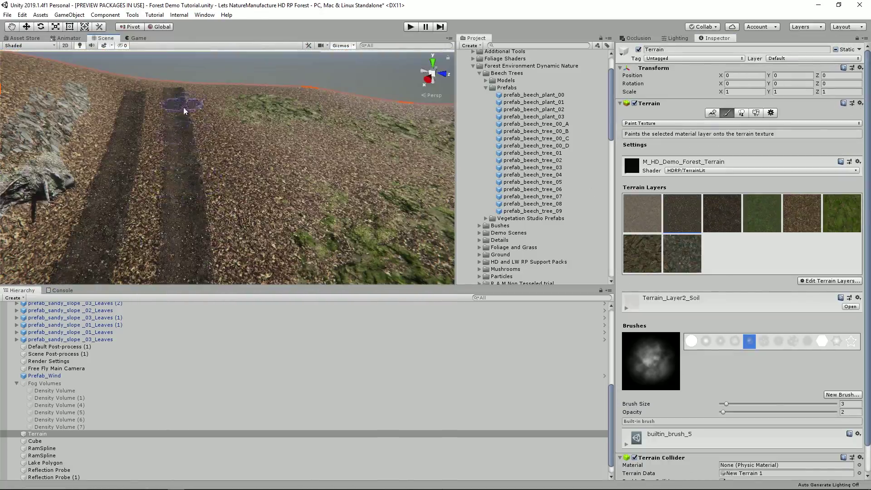
pyautogui.moveTo(128, 114); pyautogui.dragTo(255, 118, button='right')
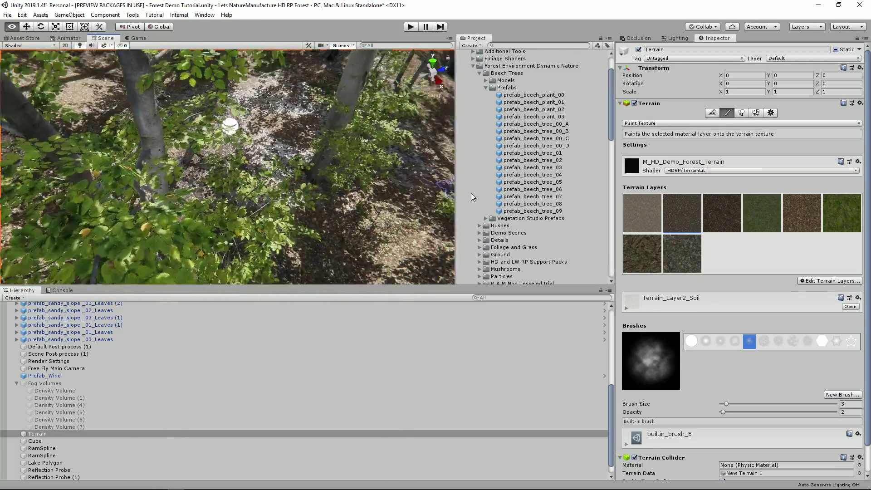
# Step: Mark the road's RamSpline as Lightmap Static and deselect it
pyautogui.moveTo(395, 113)
pyautogui.mouseDown(button='right')
pyautogui.moveTo(403, 110)
pyautogui.moveTo(311, 133)
pyautogui.mouseUp(button='right')
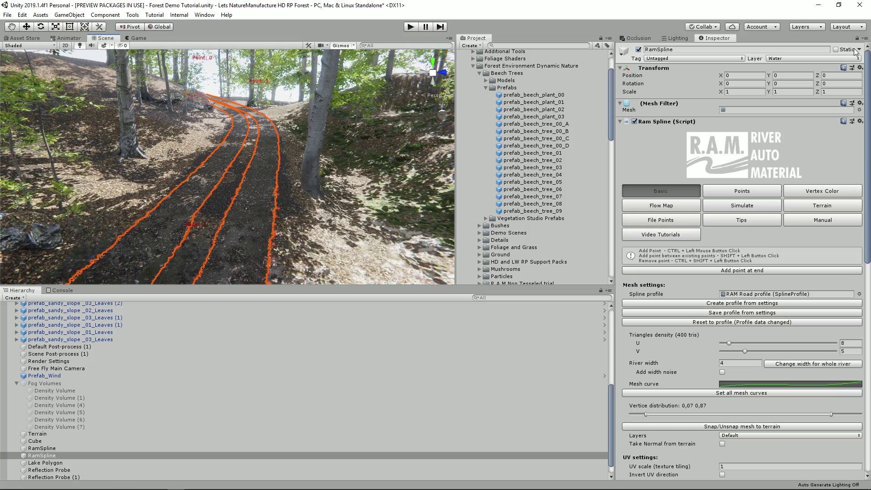
pyautogui.click(800, 80)
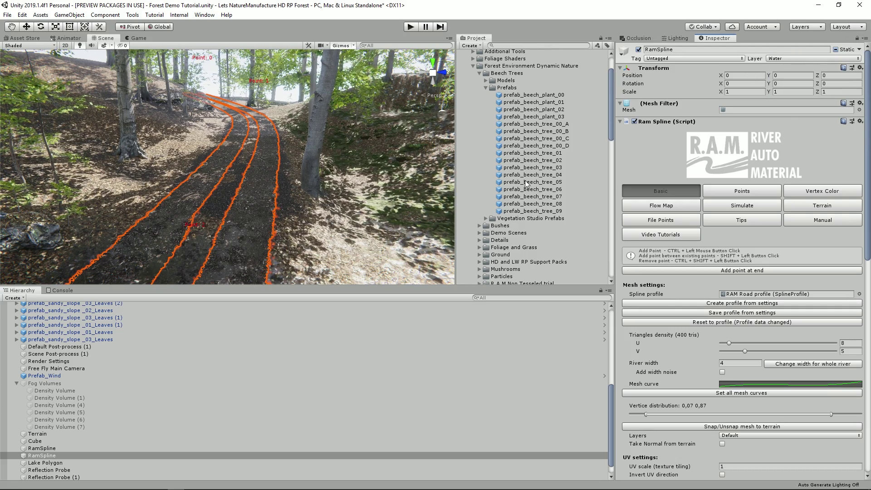
pyautogui.click(489, 138)
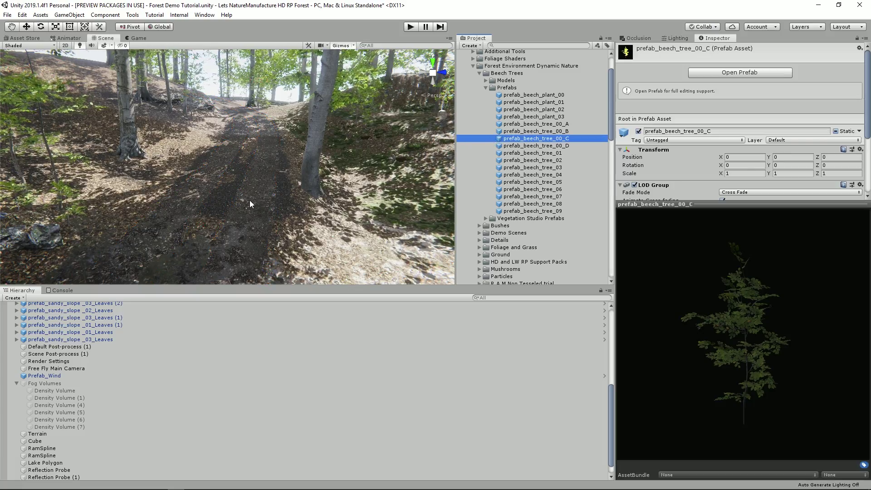
# Step: Generate the scene lighting again so that the road is included in the bake
pyautogui.moveTo(249, 200); pyautogui.dragTo(261, 177, button='right')
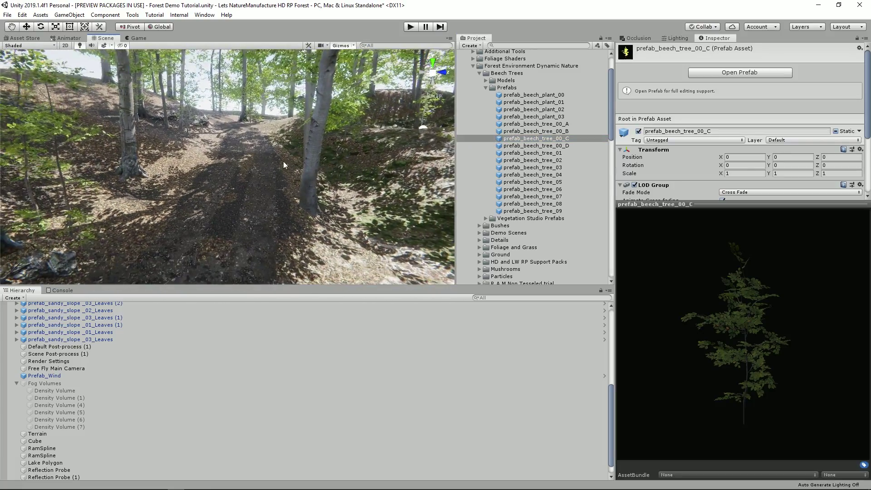
pyautogui.click(669, 38)
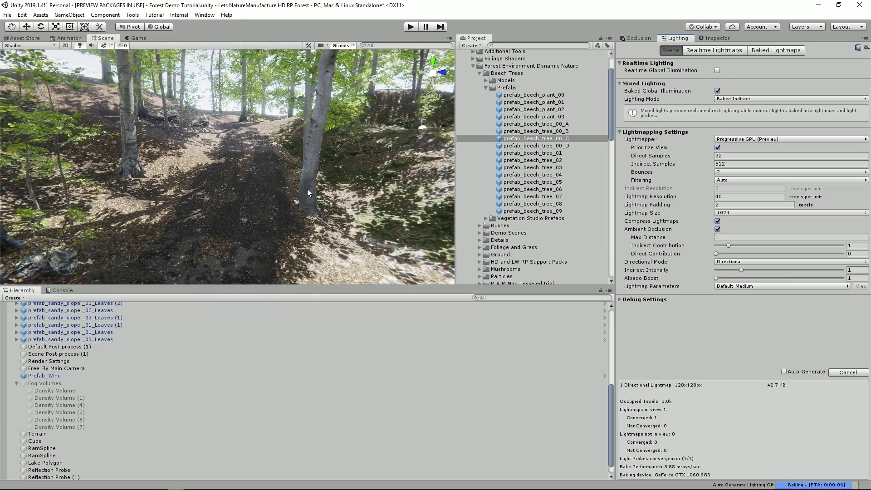
pyautogui.scroll(2, 314, 198)
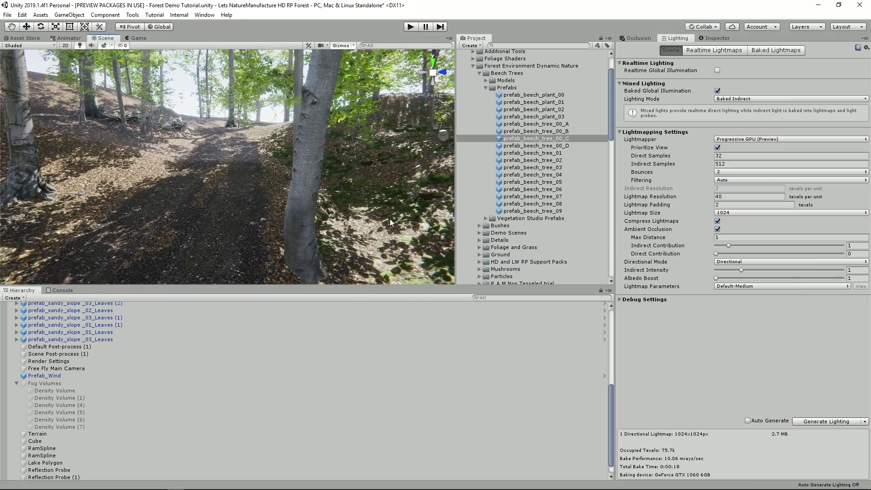
# Step: Examine the Terrain Settings, especially the Tree & Detail Objects options, and inspect the road's blending with the ground
pyautogui.click(391, 219)
pyautogui.click(714, 38)
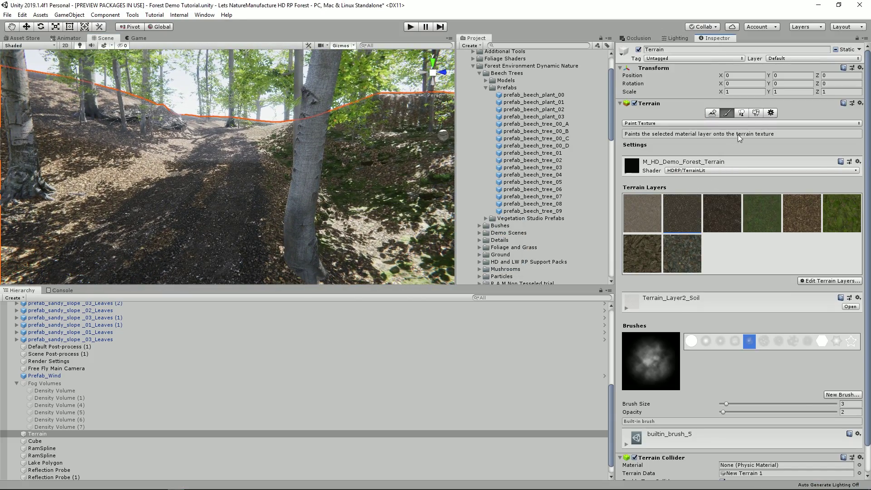
pyautogui.click(770, 113)
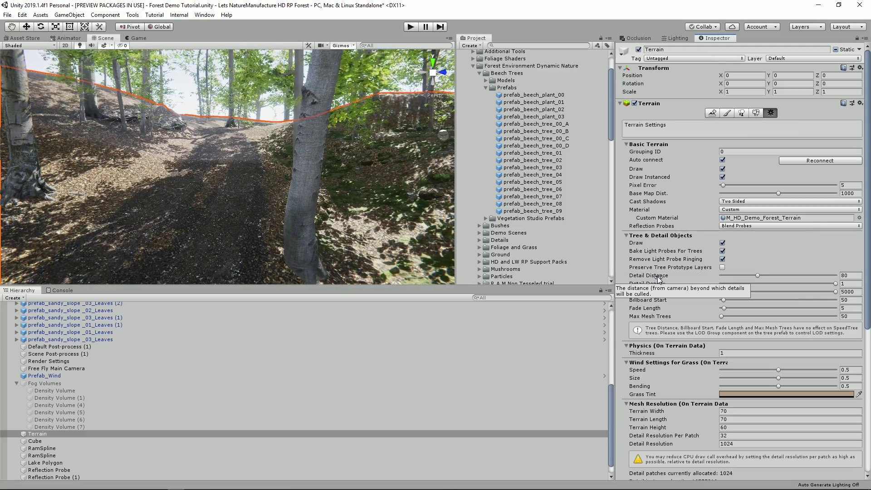
pyautogui.keyDown('alt'); pyautogui.moveTo(333, 217); pyautogui.dragTo(323, 214); pyautogui.keyUp('alt')
pyautogui.press('s')
pyautogui.moveTo(323, 214); pyautogui.dragTo(320, 223, button='right')
pyautogui.press('w')
pyautogui.moveTo(208, 182); pyautogui.dragTo(325, 216, button='right')
pyautogui.click(128, 247)
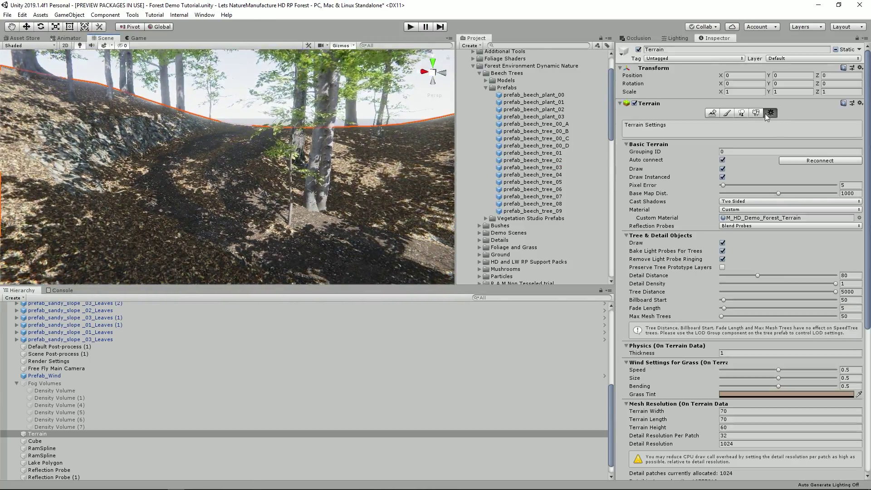
# Step: Paint Terrain_Layer2_Soil with builtin_brush_5 on the terrain around the road's bend beside the rocky slope
pyautogui.click(729, 115)
pyautogui.moveTo(245, 176)
pyautogui.mouseDown(button='right')
pyautogui.moveTo(228, 214)
pyautogui.moveTo(214, 166)
pyautogui.mouseUp(button='right')
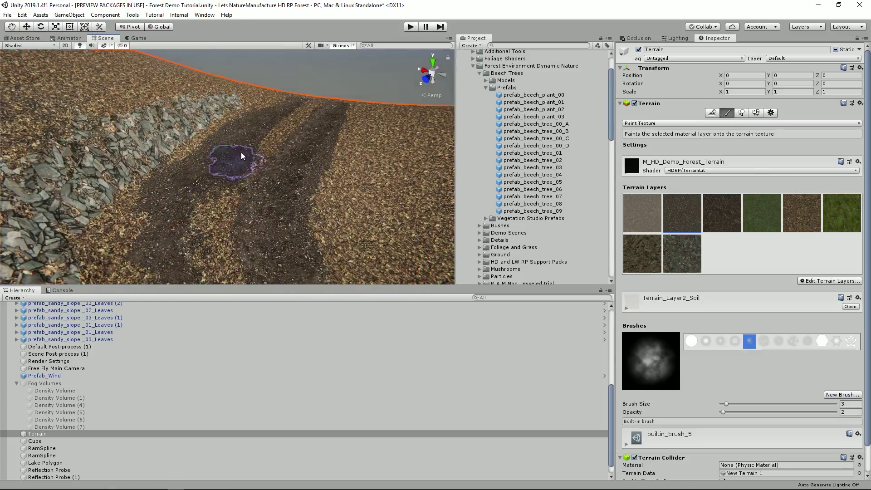
pyautogui.moveTo(242, 156); pyautogui.dragTo(113, 220, button='right')
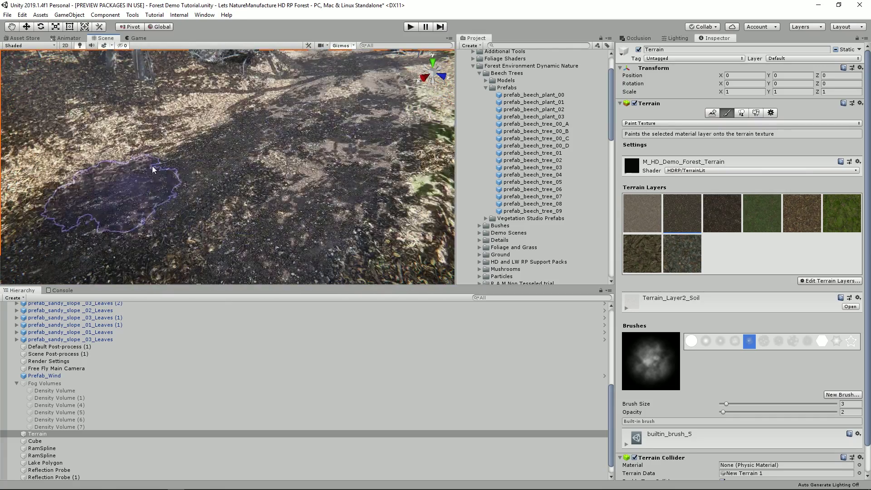
# Step: Paint red (FF0000) vertex color on the road's RamSpline at opacity 0.1 and size 1 to vary its surface
pyautogui.click(536, 131)
pyautogui.click(240, 150)
pyautogui.click(805, 190)
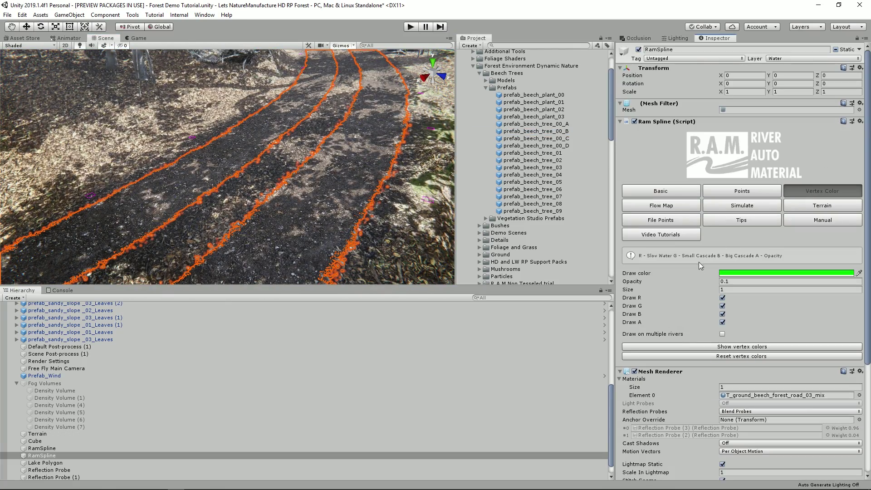
pyautogui.click(729, 272)
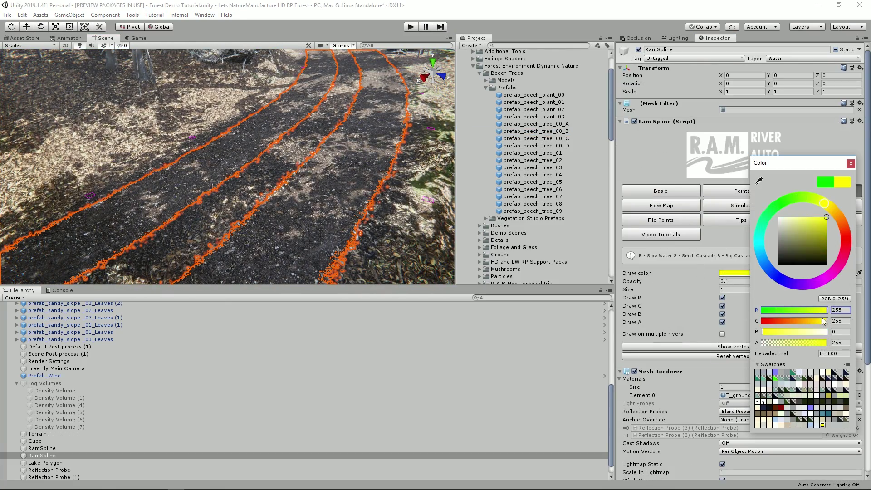
pyautogui.click(289, 244)
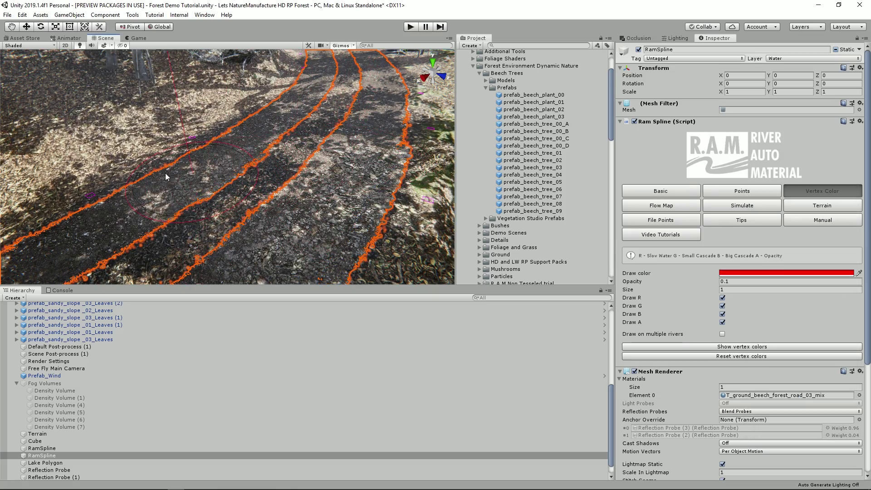
pyautogui.moveTo(338, 129)
pyautogui.mouseDown(button='right')
pyautogui.moveTo(378, 151)
pyautogui.moveTo(236, 190)
pyautogui.mouseUp(button='right')
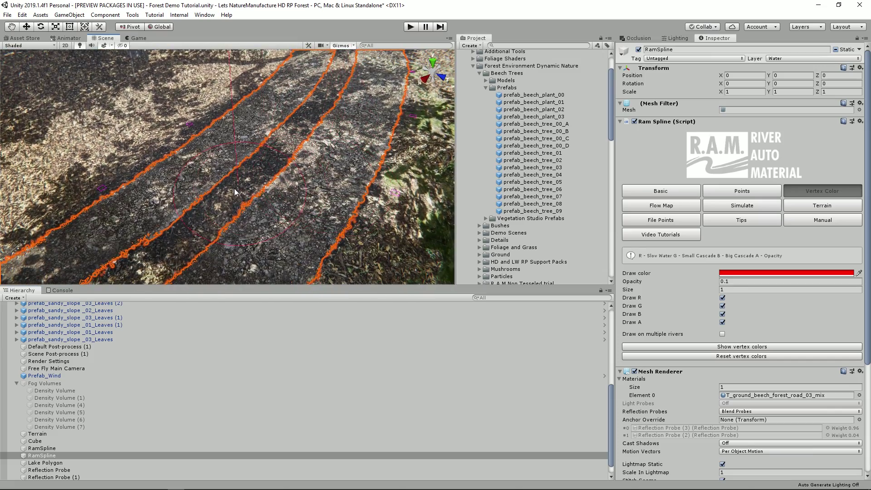
# Step: Set the draw color to black and paint vertex color over parts of the road at opacity 0.1
pyautogui.click(753, 274)
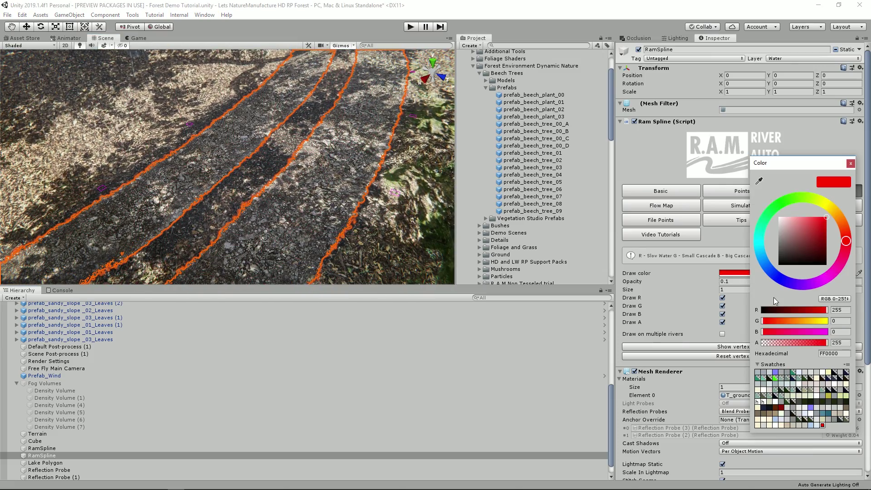
pyautogui.click(196, 237)
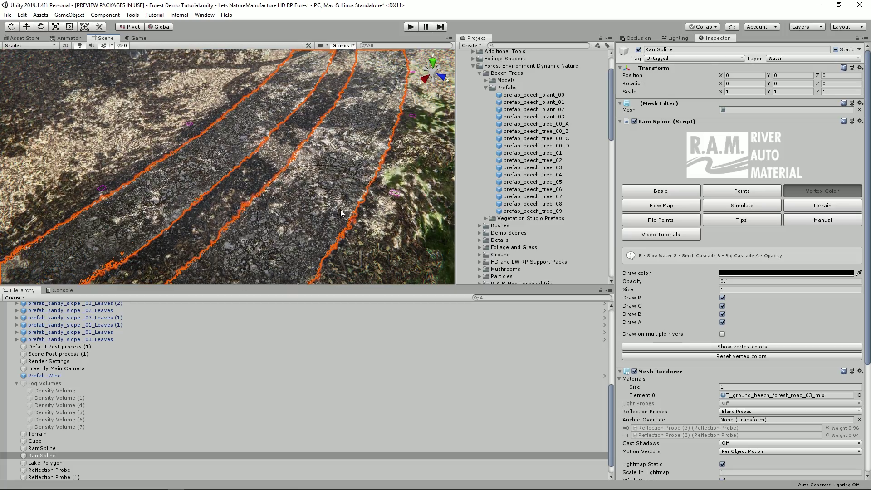
pyautogui.click(535, 169)
pyautogui.moveTo(240, 213); pyautogui.dragTo(360, 155, button='right')
pyautogui.click(336, 183)
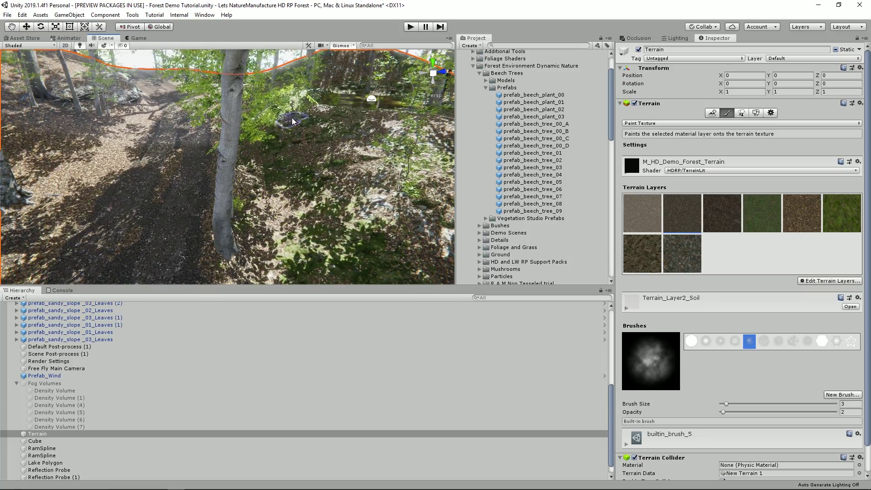
# Step: Scatter prefab_beech_forest_stones_01 rock variants along the riverbanks and around the waterfall, scaling the first prefab_beech_forest_stones_01_1 to 1.7719
pyautogui.moveTo(151, 167); pyautogui.dragTo(528, 75, button='right')
pyautogui.click(485, 88)
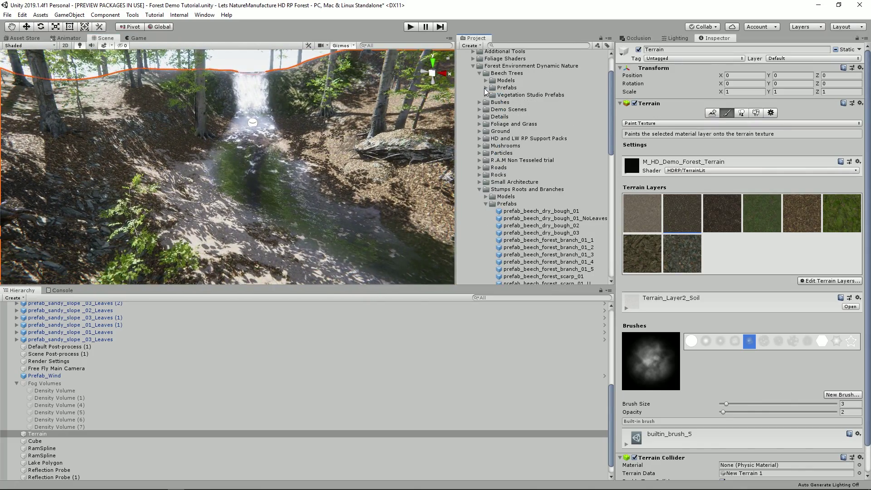
pyautogui.click(479, 73)
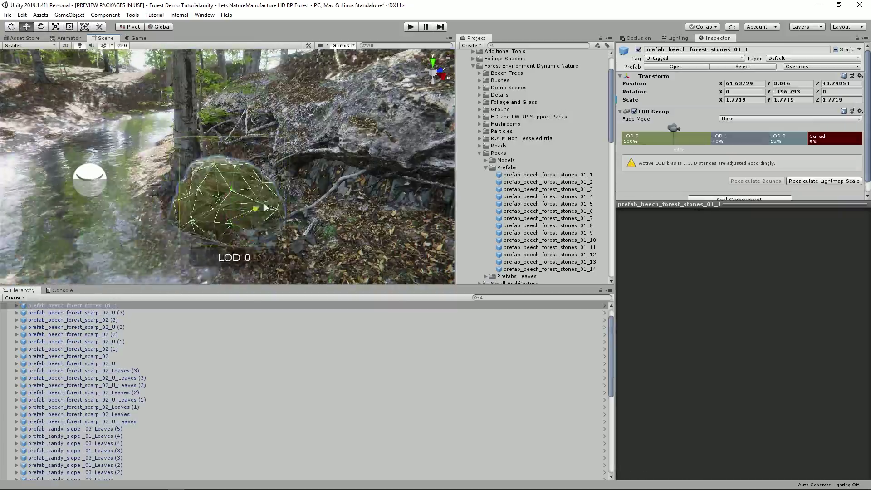
pyautogui.moveTo(229, 195); pyautogui.dragTo(313, 148)
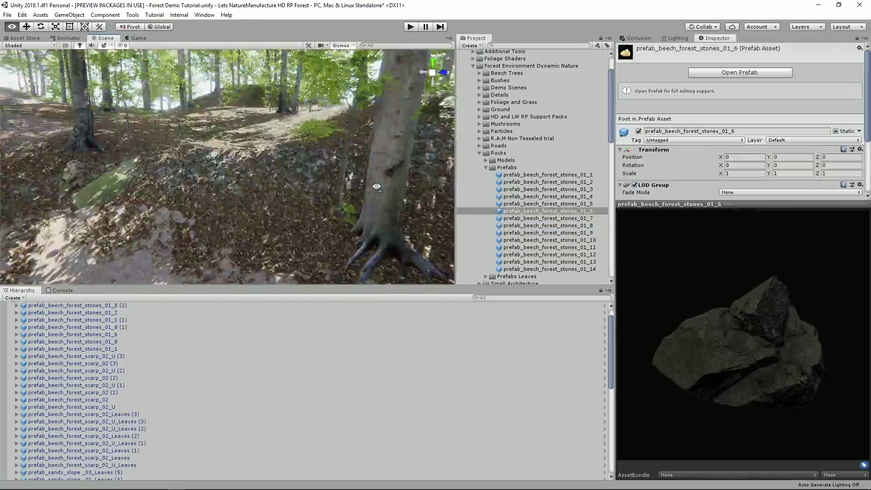
pyautogui.click(549, 182)
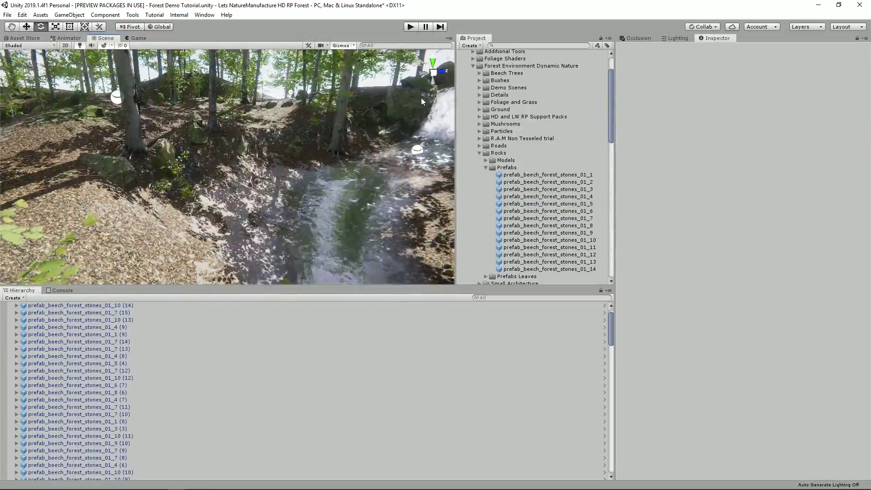
# Step: Paint more beech trees around the waterfall with brush size 1 and density 73, alternating several tree prefabs
pyautogui.moveTo(422, 97); pyautogui.dragTo(75, 149, button='right')
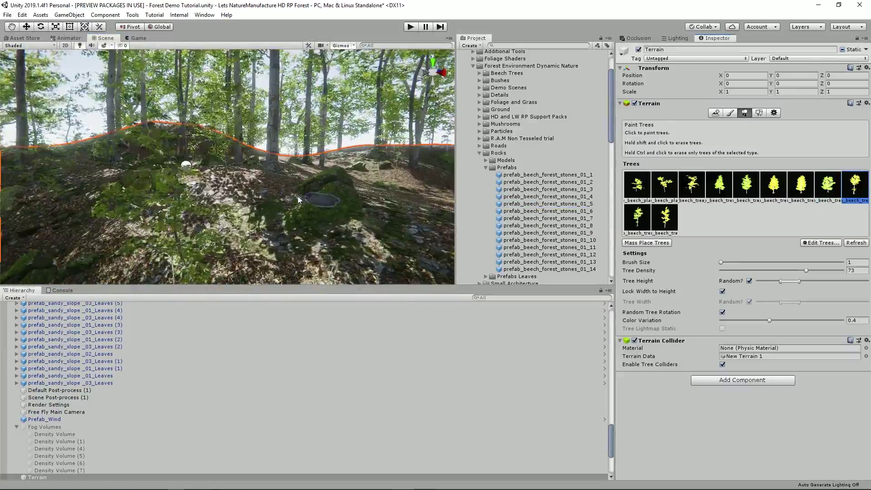
pyautogui.moveTo(150, 182); pyautogui.dragTo(149, 187, button='right')
pyautogui.click(720, 187)
pyautogui.click(638, 219)
pyautogui.click(665, 219)
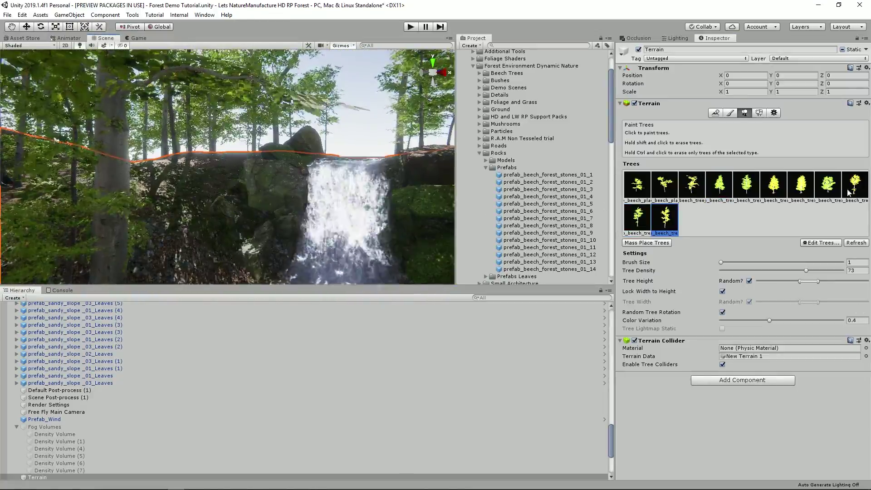
pyautogui.click(856, 187)
pyautogui.click(742, 193)
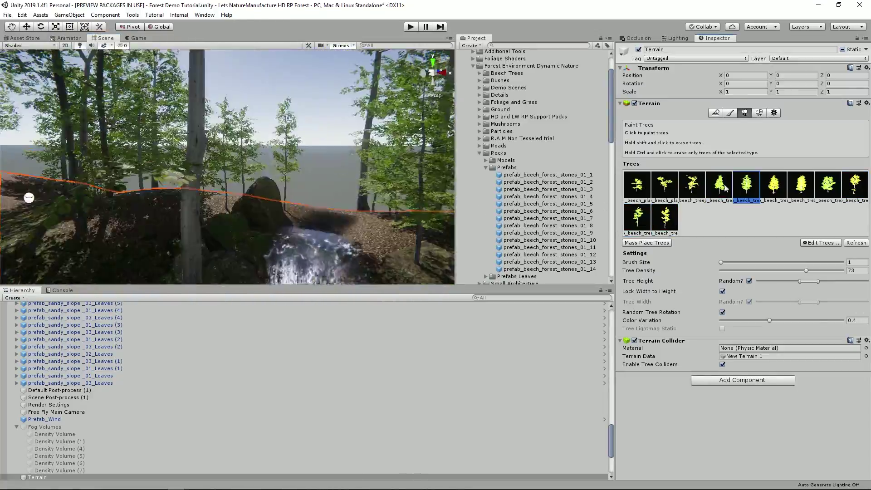
pyautogui.click(773, 190)
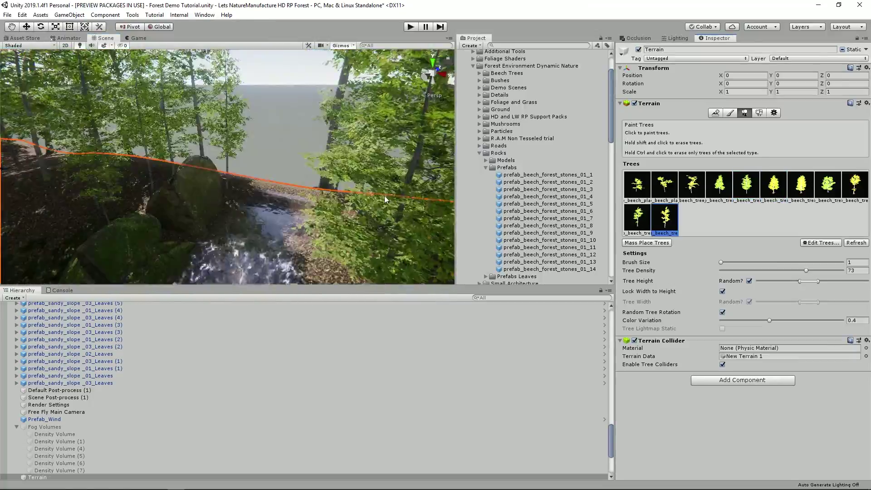
# Step: Place prefab_beech_old_roots_01_Leaves at the base of the beech beside the fallen roots, tilting it into the ground and scaling it to about 0.76 × 0.93 × 0.76
pyautogui.click(522, 218)
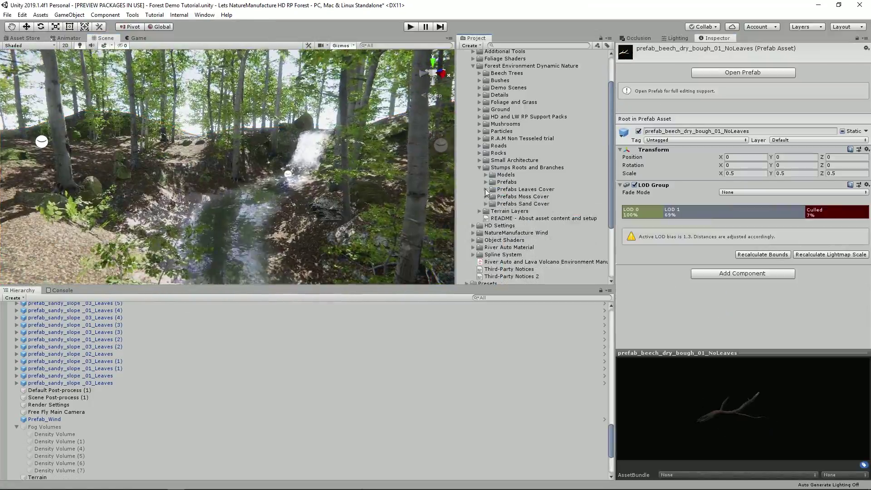
pyautogui.click(486, 190)
pyautogui.click(550, 233)
pyautogui.moveTo(168, 118); pyautogui.dragTo(234, 139, button='right')
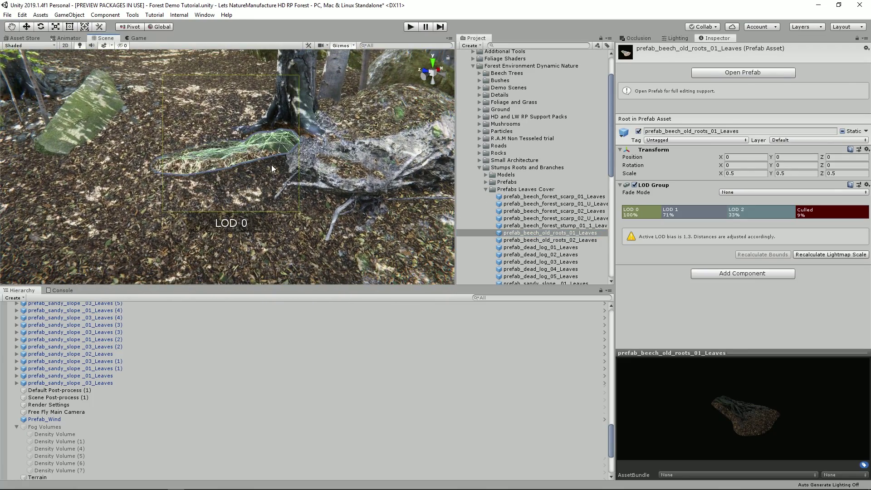
pyautogui.moveTo(272, 166); pyautogui.dragTo(277, 171)
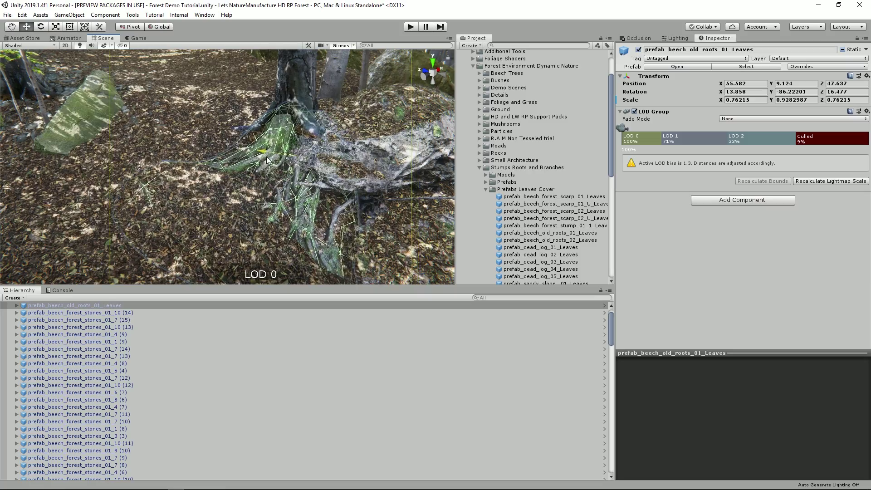
pyautogui.click(180, 182)
# Step: Place another prefab_beech_old_roots_01_Leaves near the riverside beech, scaled to 0.6491 and rotated to about -140.5 on Y
pyautogui.moveTo(180, 187); pyautogui.dragTo(219, 206, button='right')
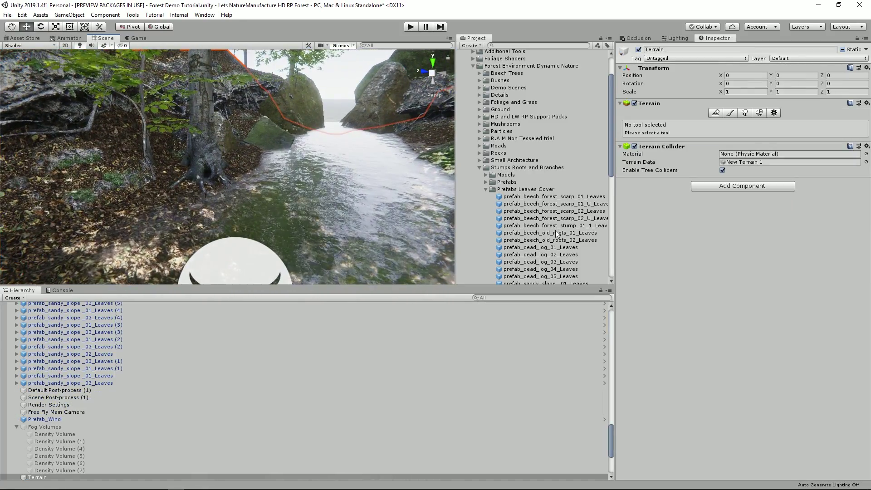
pyautogui.click(555, 232)
pyautogui.moveTo(557, 233); pyautogui.dragTo(216, 190)
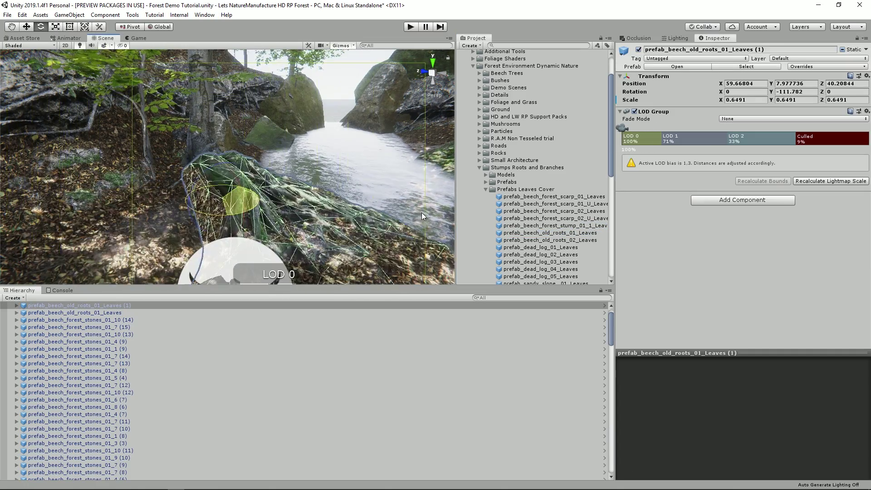
pyautogui.moveTo(421, 214); pyautogui.dragTo(209, 195)
pyautogui.press('w')
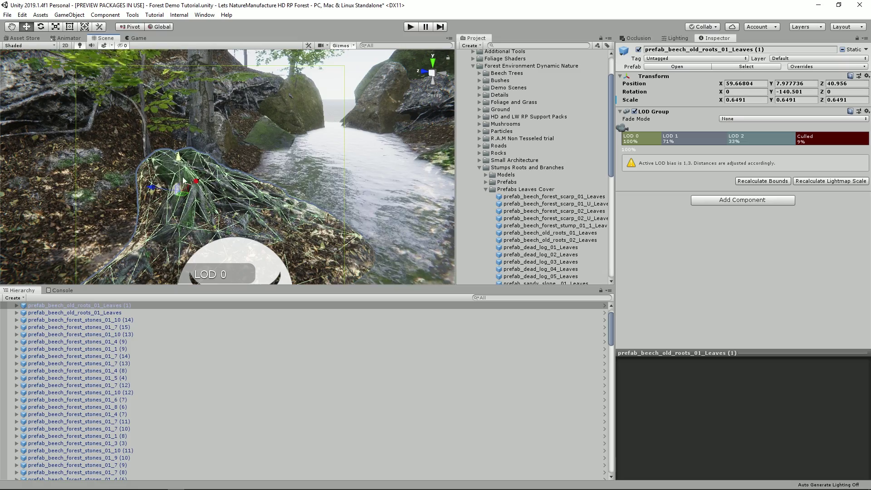
# Step: Fit the riverside roots against the trunk, tilting them to about 14.7, -117.5, -0.5 and scaling them to about 0.55 × 0.75 × 0.55
pyautogui.moveTo(220, 151); pyautogui.dragTo(209, 181, button='right')
pyautogui.moveTo(220, 140); pyautogui.dragTo(175, 167)
pyautogui.press('e')
pyautogui.press('w')
pyautogui.moveTo(221, 141); pyautogui.dragTo(228, 139)
pyautogui.press('e')
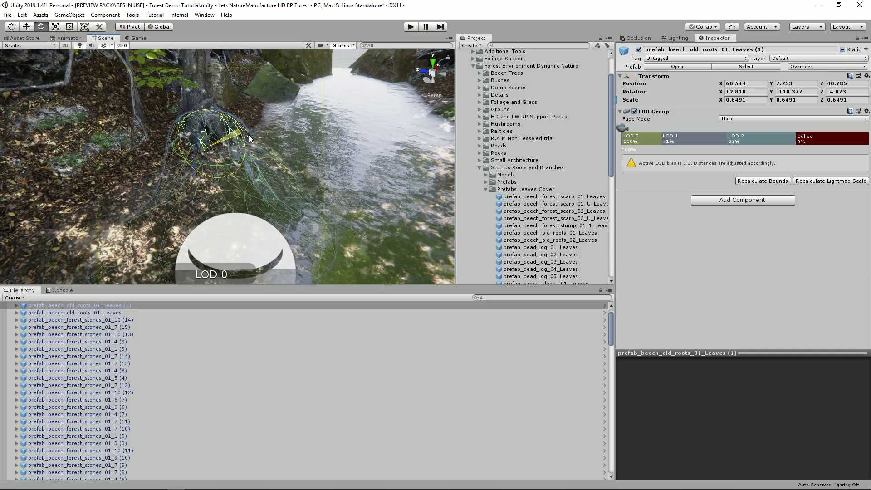
pyautogui.moveTo(219, 137); pyautogui.dragTo(205, 159)
pyautogui.press('r')
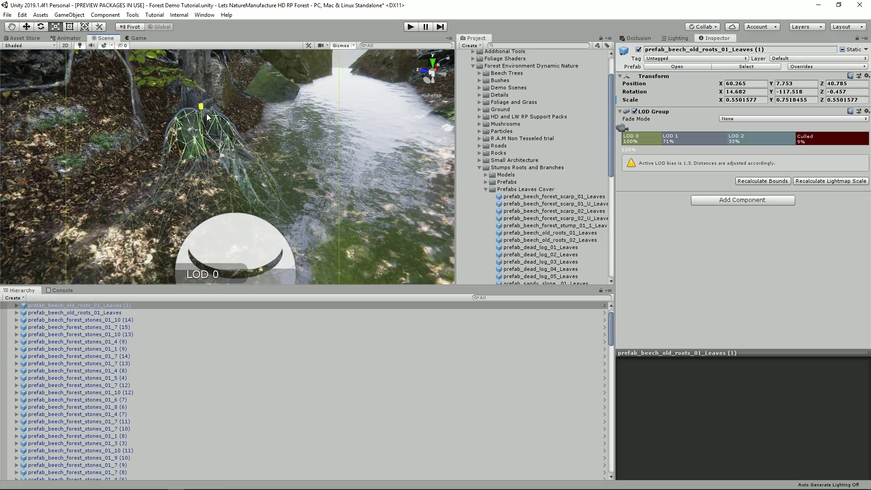
pyautogui.click(151, 149)
pyautogui.moveTo(151, 149); pyautogui.dragTo(273, 176, button='right')
pyautogui.click(745, 113)
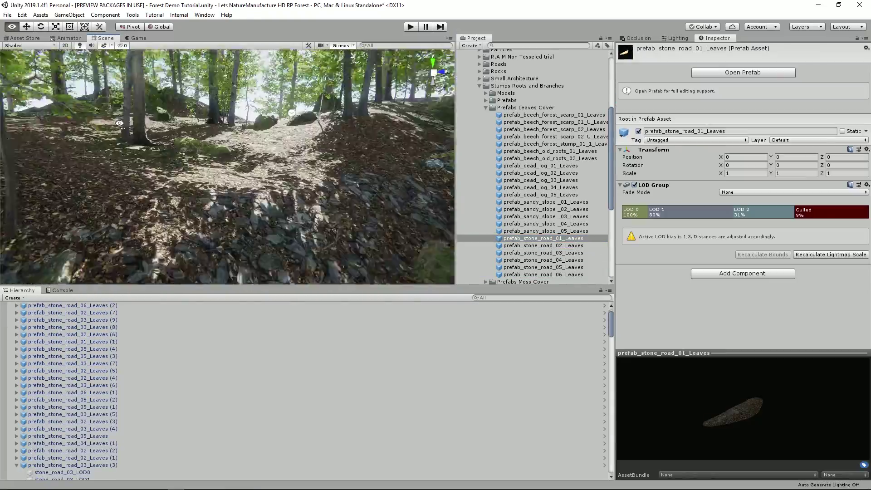
# Step: Try to add prefab_sandy_slope _01_Leaves to the stony slope and adjust its scale
pyautogui.click(550, 202)
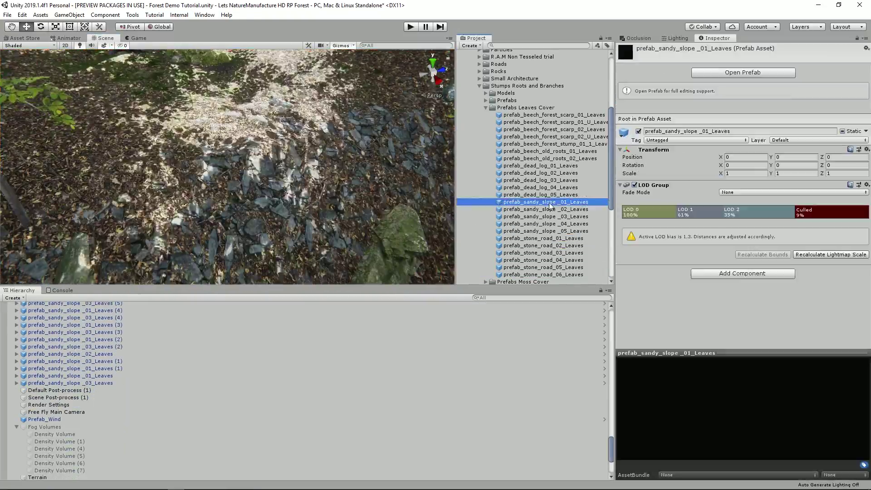
pyautogui.click(288, 174)
pyautogui.press('r')
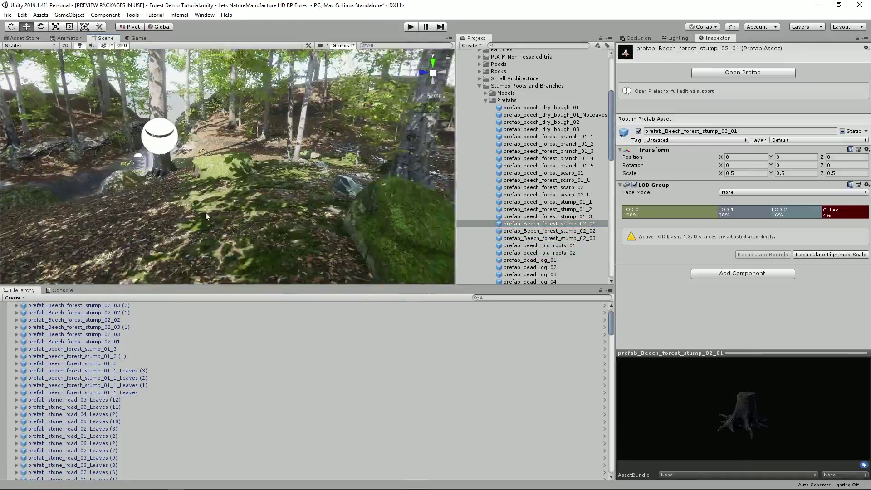
# Step: Scatter the prefab_dead_log Leaves variants 01 to 05 across the forest floor, the hillside and the riverbanks
pyautogui.moveTo(540, 187); pyautogui.dragTo(299, 218)
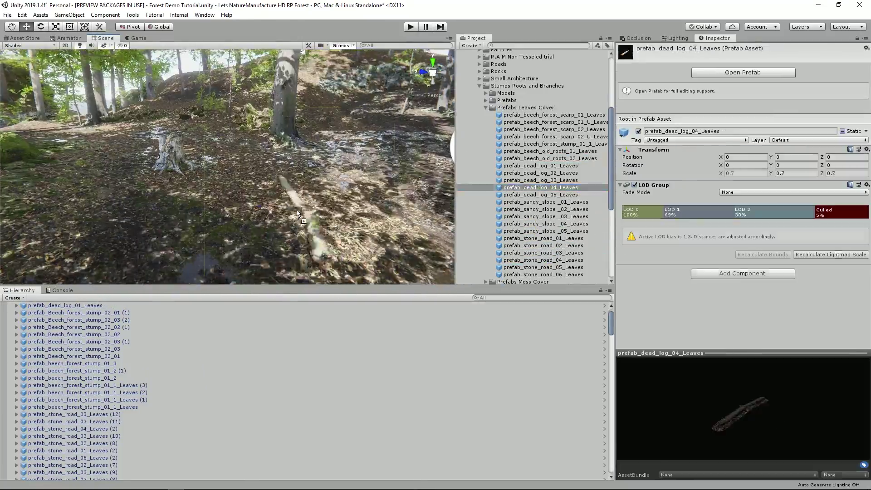
pyautogui.moveTo(546, 186); pyautogui.dragTo(280, 183)
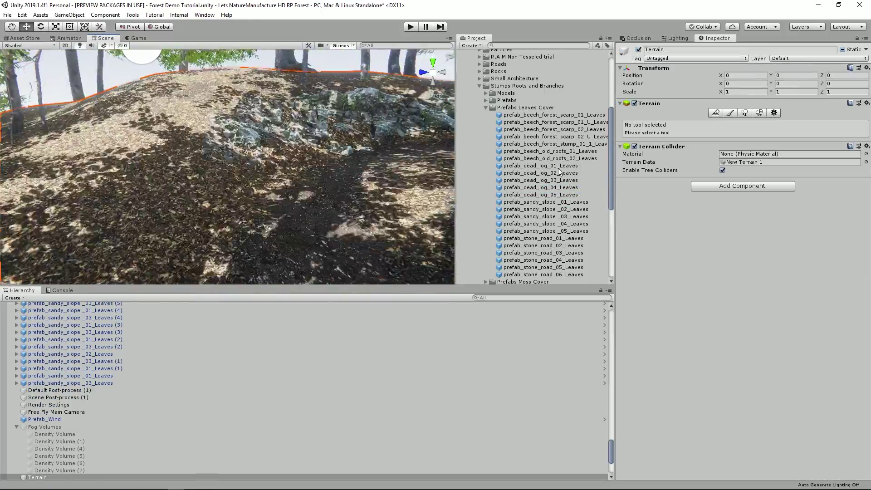
pyautogui.moveTo(540, 165); pyautogui.dragTo(191, 191)
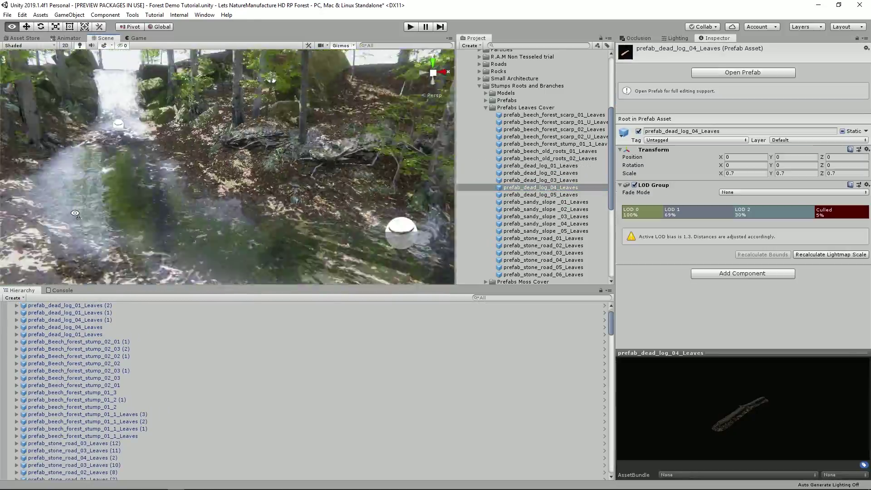
pyautogui.click(540, 180)
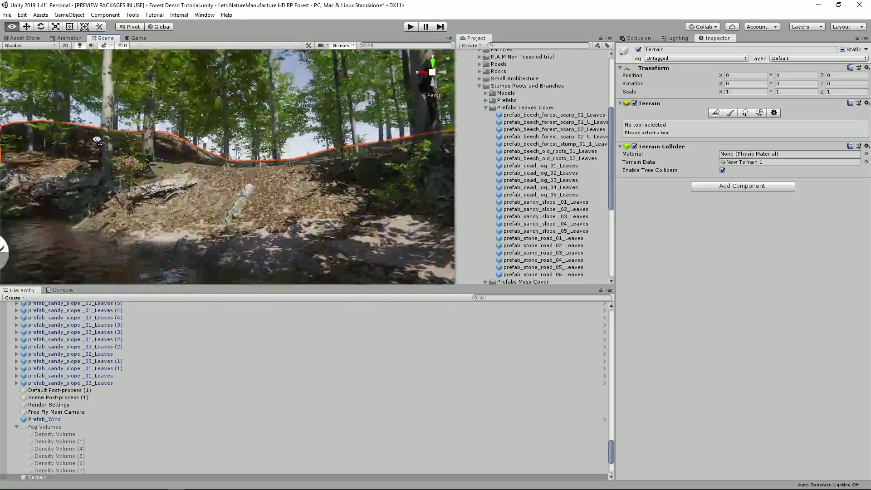
pyautogui.moveTo(540, 166); pyautogui.dragTo(294, 206)
pyautogui.click(503, 167)
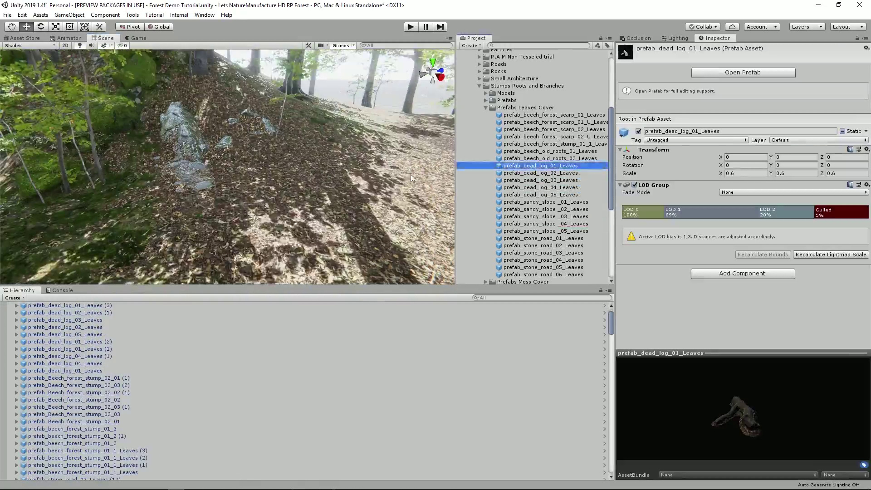
pyautogui.click(540, 195)
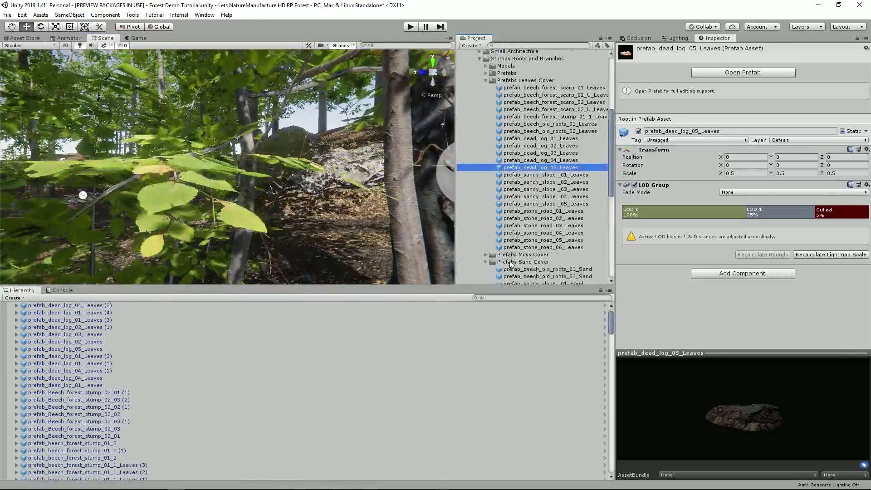
# Step: Place prefab_stone_road Sand variants 01, 02, 03, 05 and 06 and two prefab_sandy_slope _03_Sand pieces along the sandy riverbank
pyautogui.click(541, 260)
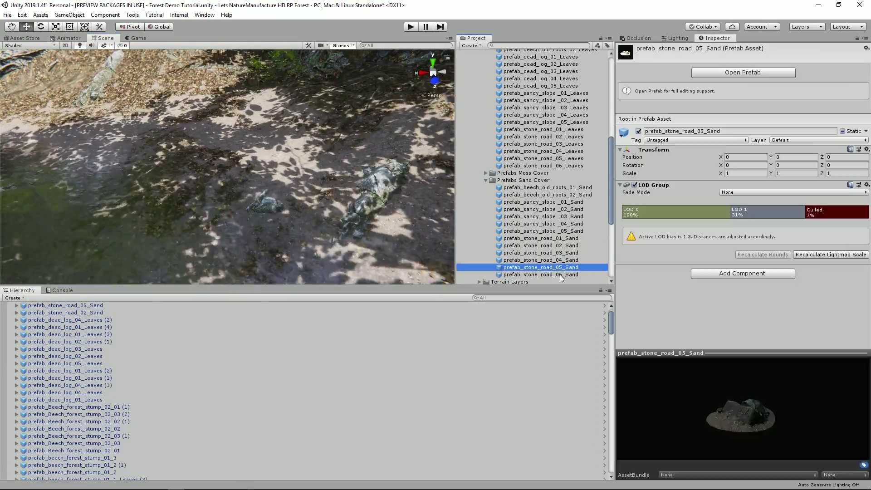
pyautogui.moveTo(555, 274); pyautogui.dragTo(150, 191)
pyautogui.click(544, 203)
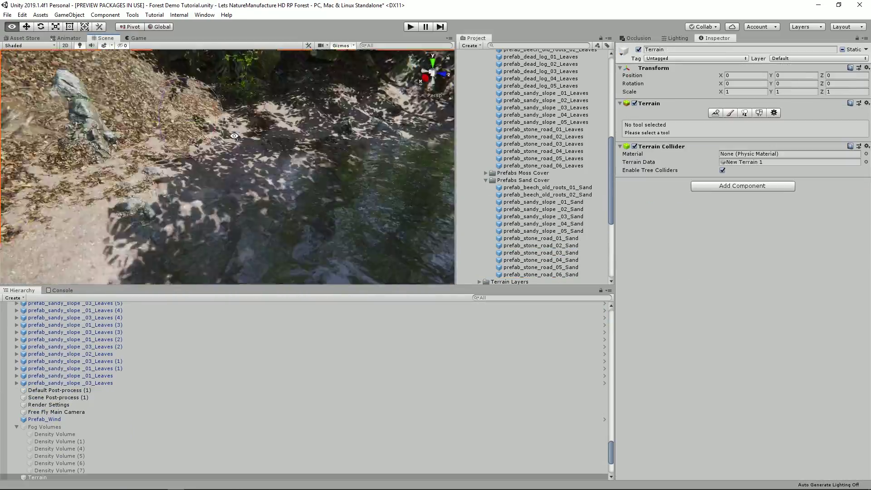
pyautogui.click(567, 217)
pyautogui.click(262, 225)
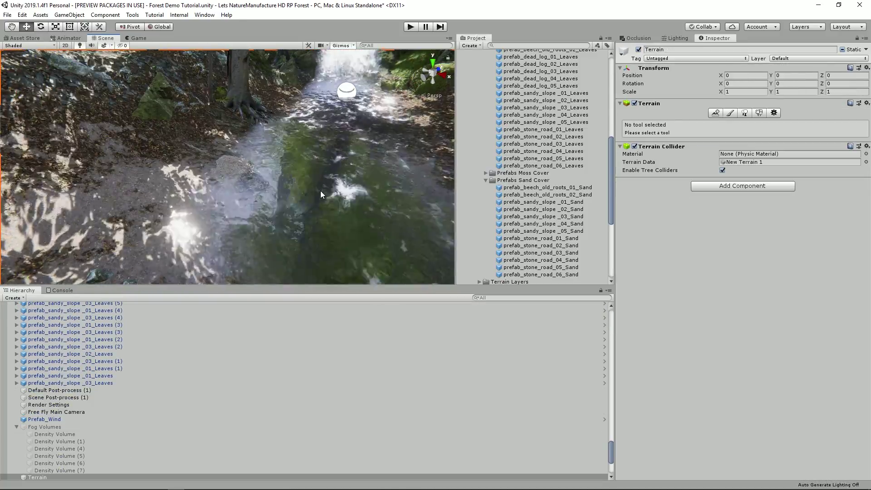
pyautogui.click(541, 216)
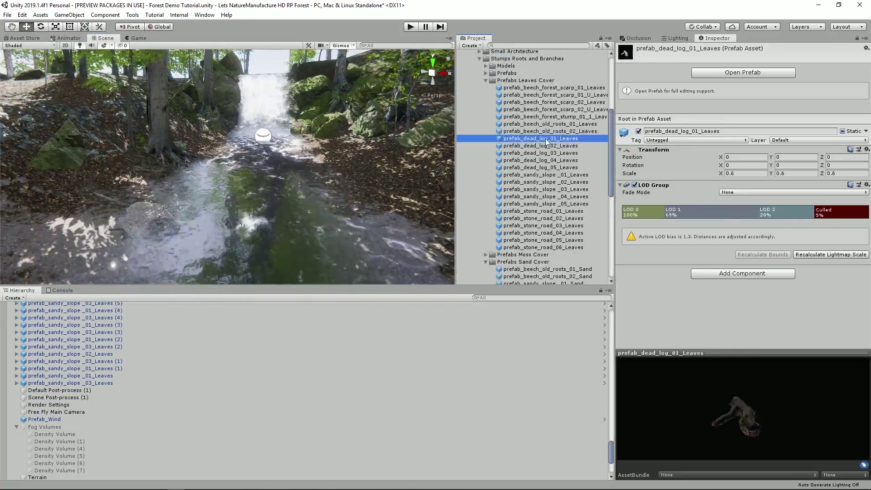
# Step: Place prefab_beech_dry_bough_01, 01_NoLeaves and 03 around the river and on the forest floor, rotating one 01 bough to -145.385 on Y
pyautogui.click(541, 107)
pyautogui.click(541, 129)
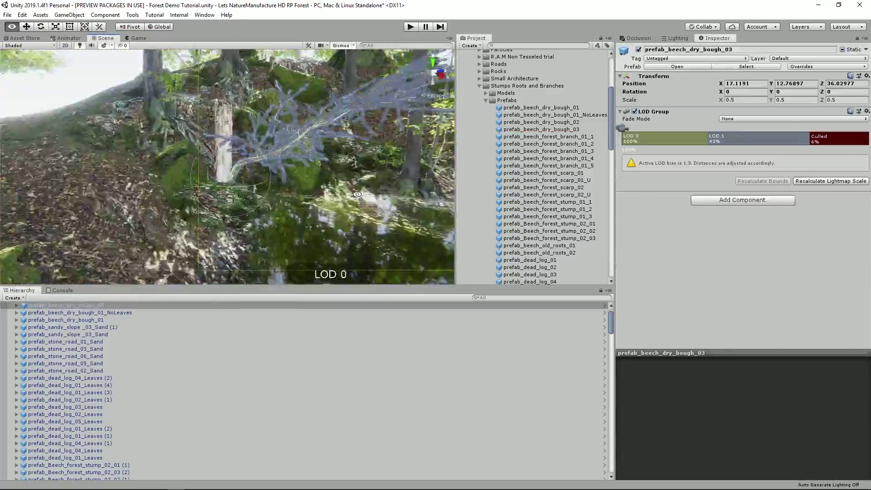
pyautogui.click(541, 108)
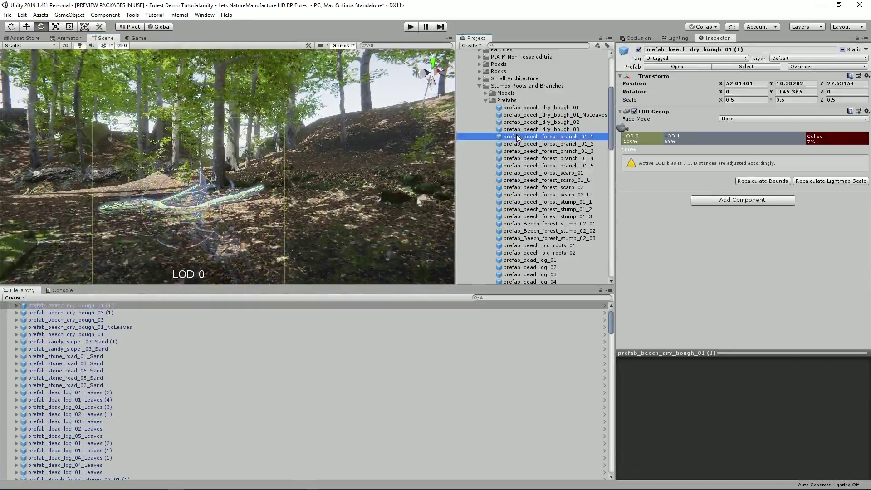
# Step: Place prefab_beech_forest_branch_01 variants 1 to 4 by the water and on the leafy ground, scaling one 01_2 branch to 1.6223
pyautogui.click(525, 159)
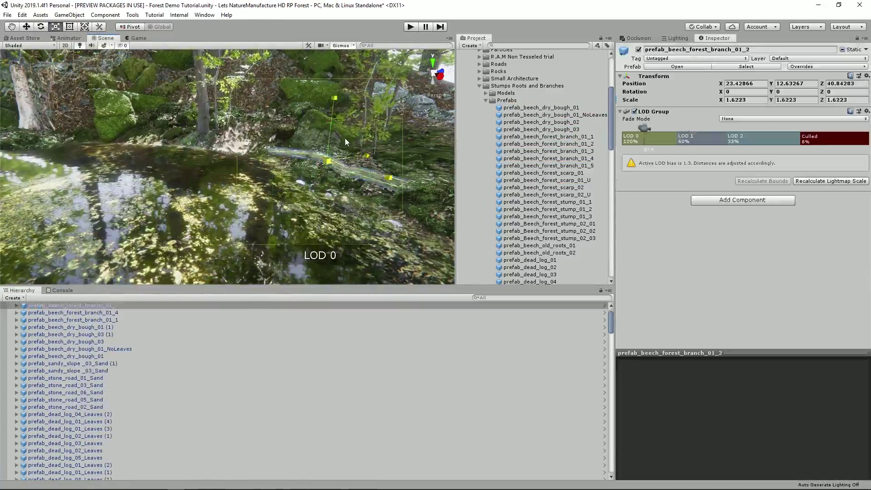
pyautogui.click(543, 173)
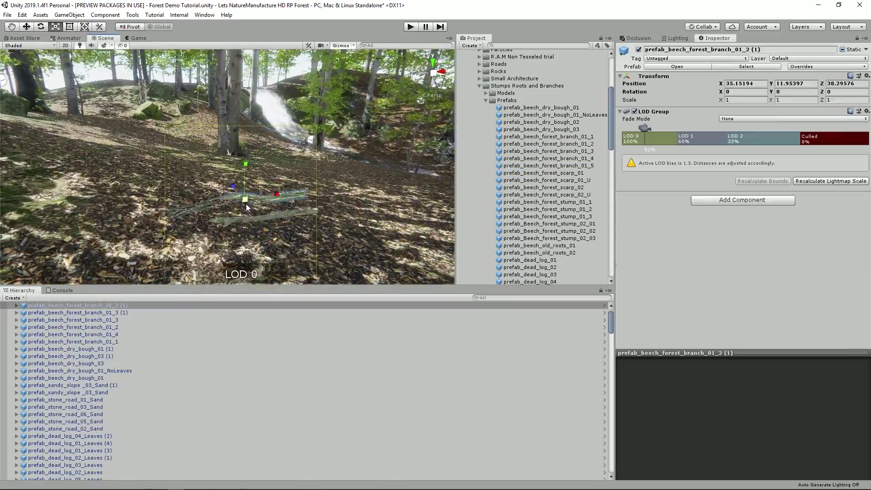
pyautogui.click(545, 136)
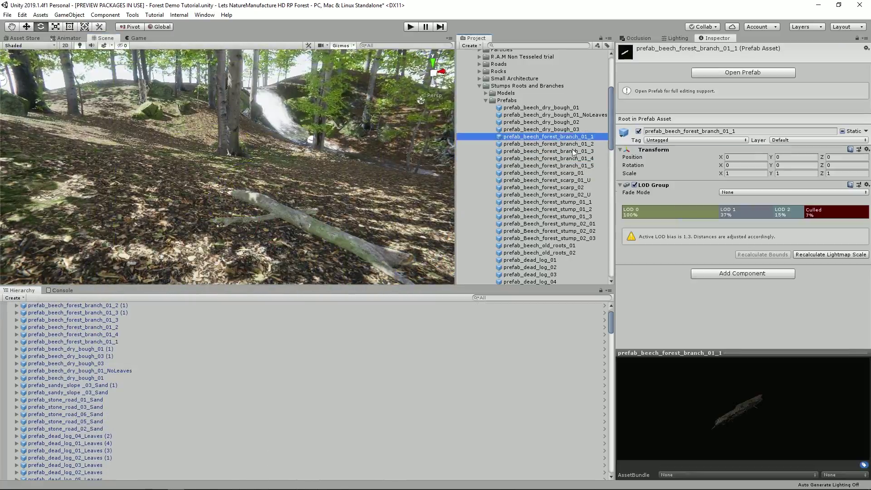
pyautogui.click(528, 224)
pyautogui.click(535, 166)
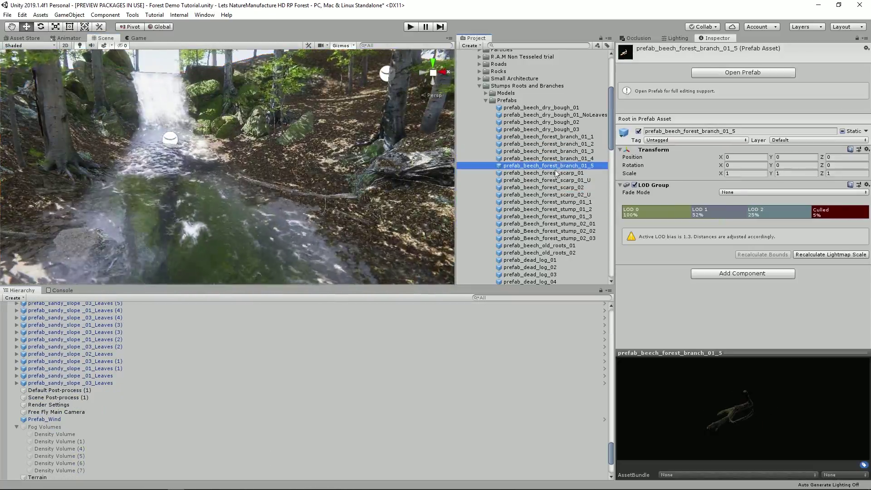
# Step: Add more beech forest branches, including variants 01_4 and 01_1, along the riverbank and between the trees
pyautogui.moveTo(535, 158); pyautogui.dragTo(212, 187)
pyautogui.press('r')
pyautogui.click(536, 137)
pyautogui.moveTo(227, 159); pyautogui.dragTo(303, 144, button='right')
pyautogui.click(262, 200)
pyautogui.moveTo(262, 200); pyautogui.dragTo(318, 172, button='right')
pyautogui.click(380, 153)
pyautogui.moveTo(380, 153); pyautogui.dragTo(345, 154, button='right')
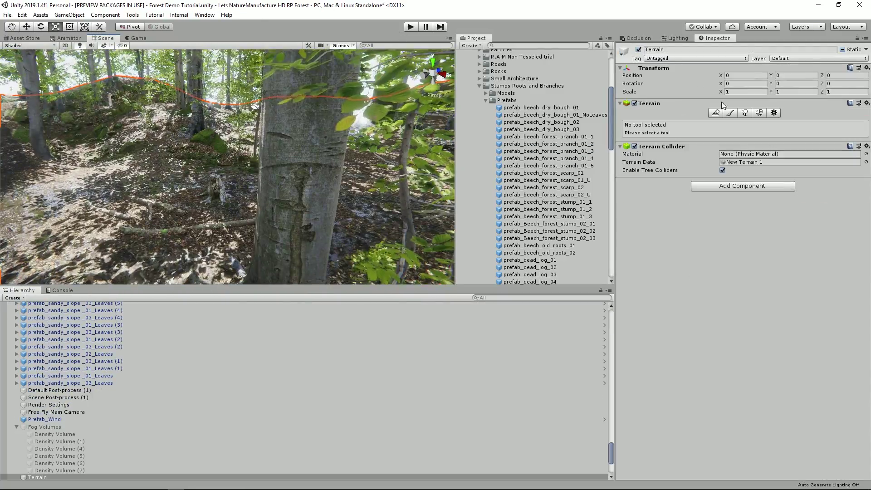
# Step: Add prefab_fern_01_1 from the Foliage and Grass prefabs to the terrain's paintable trees
pyautogui.click(745, 113)
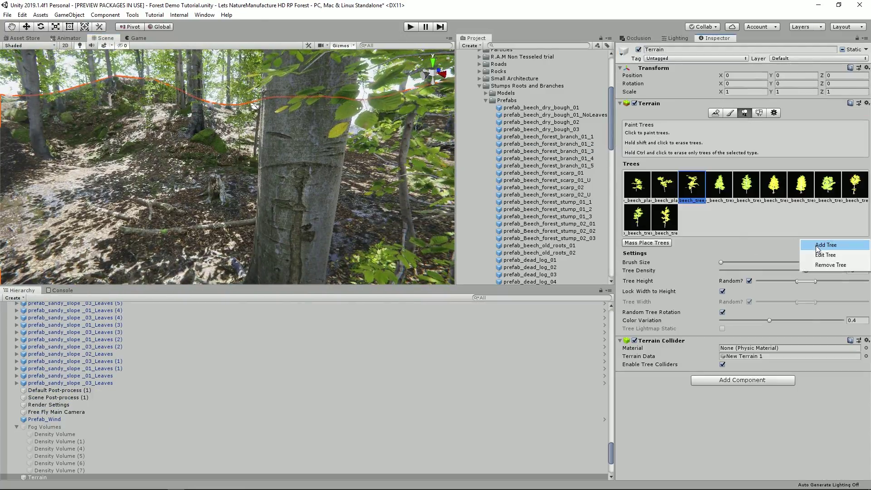
pyautogui.click(825, 245)
pyautogui.click(482, 103)
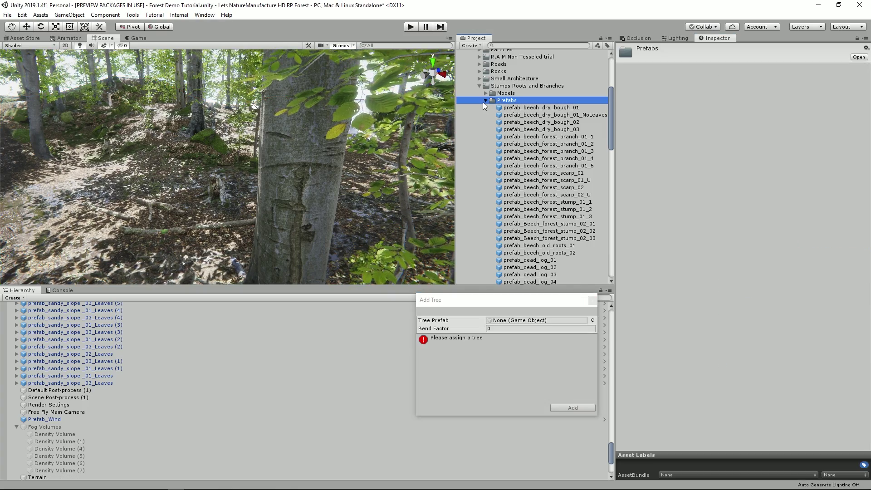
pyautogui.click(484, 101)
pyautogui.click(479, 86)
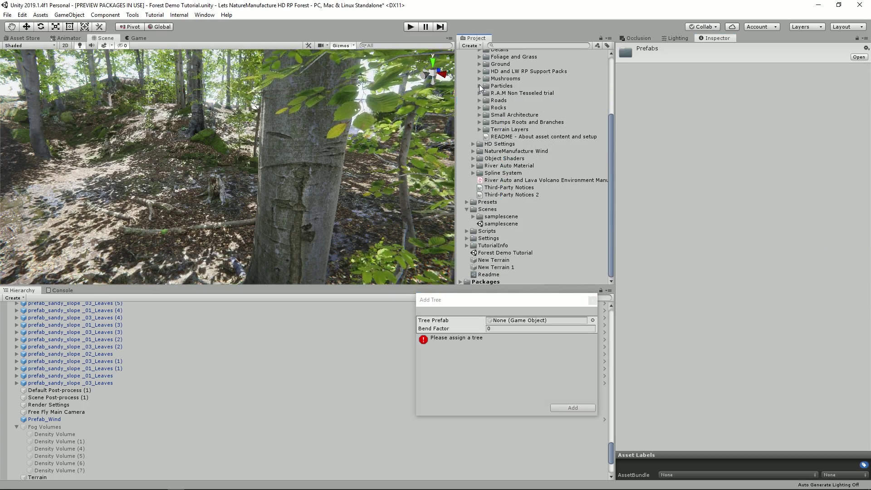
pyautogui.scroll(5, 503, 131)
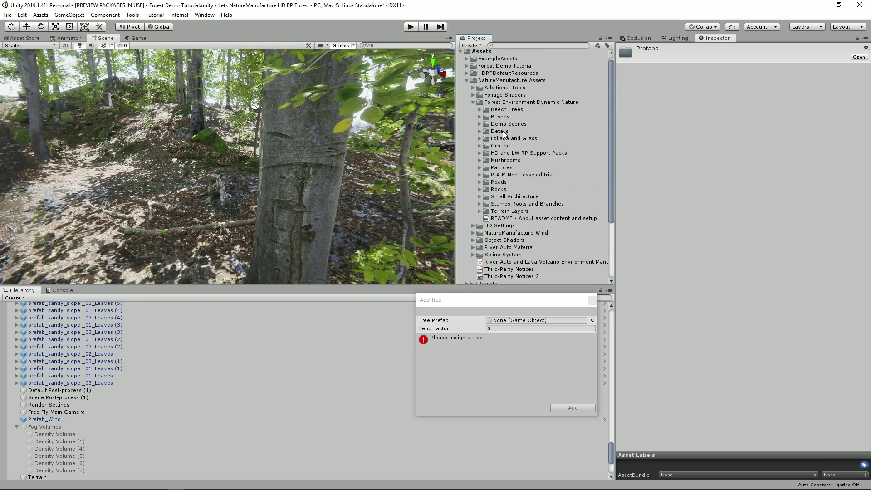
pyautogui.click(479, 138)
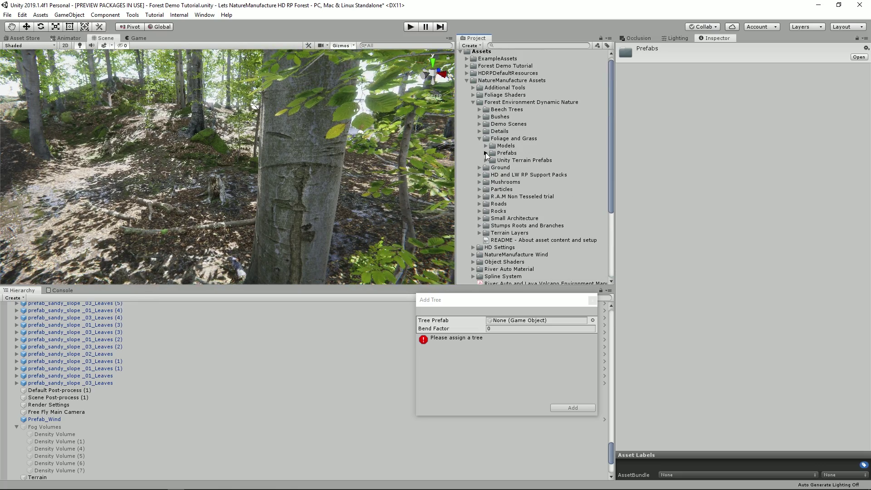
pyautogui.click(486, 152)
pyautogui.click(526, 160)
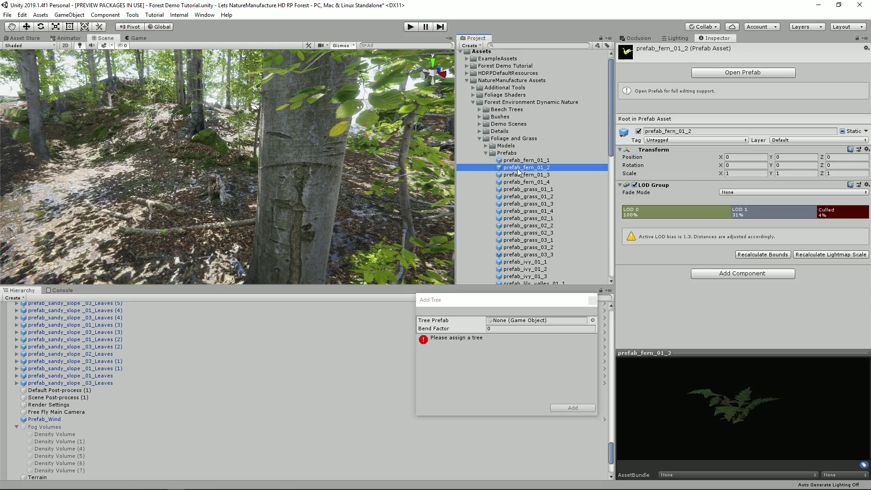
pyautogui.moveTo(526, 160); pyautogui.dragTo(538, 320)
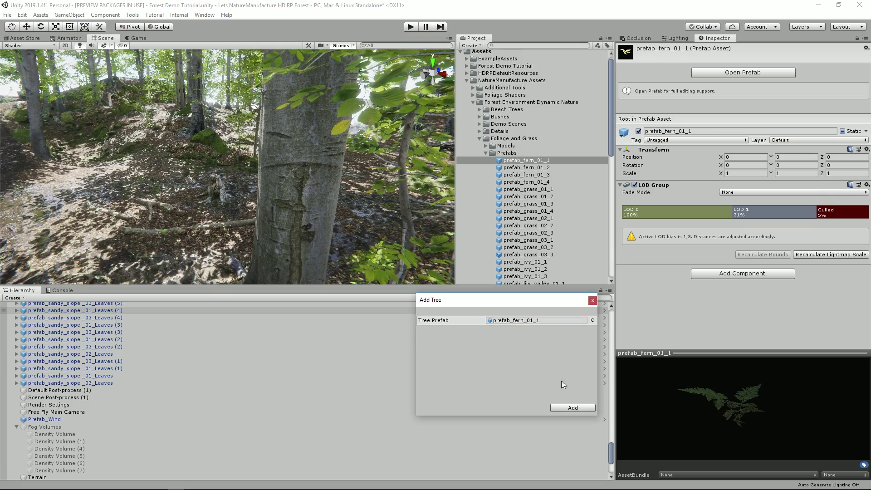
pyautogui.click(571, 408)
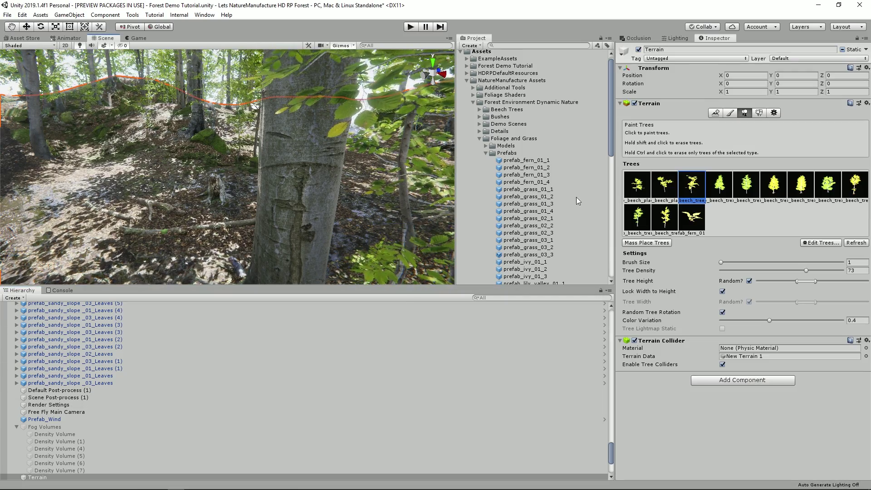
# Step: Add prefab_fern_01_4 and prefab_fern_01_2 to the terrain's paintable trees
pyautogui.click(821, 243)
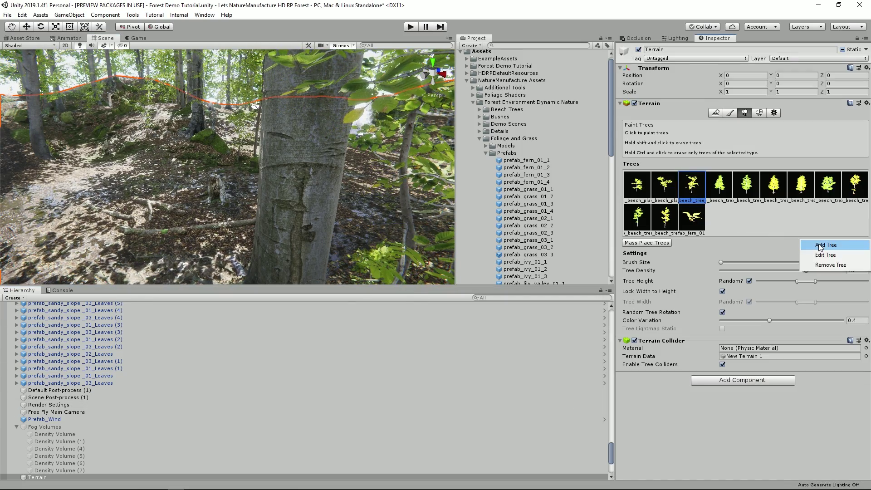
pyautogui.click(817, 250)
pyautogui.moveTo(532, 183); pyautogui.dragTo(524, 323)
pyautogui.click(572, 408)
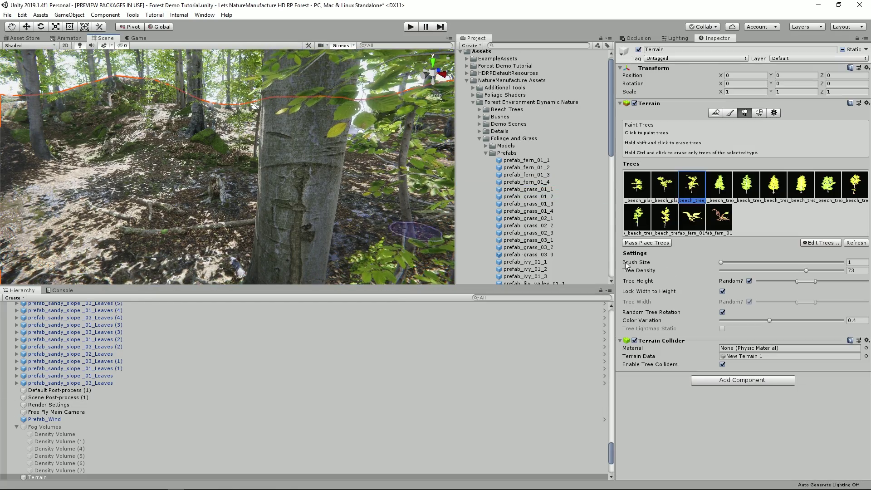
pyautogui.click(825, 245)
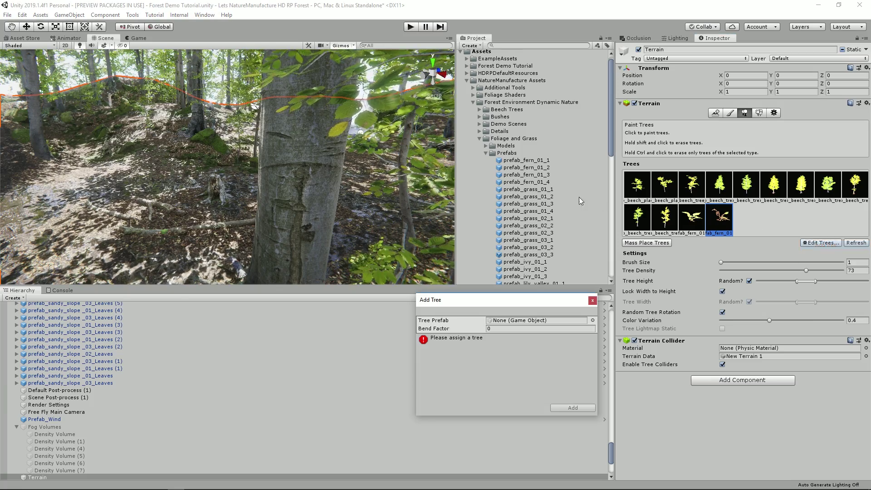
pyautogui.click(527, 167)
pyautogui.moveTo(527, 167); pyautogui.dragTo(495, 323)
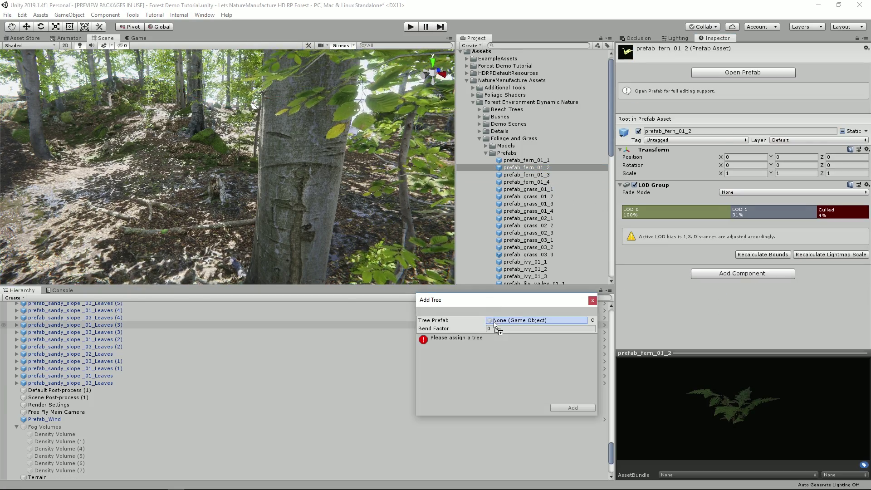
pyautogui.click(573, 408)
pyautogui.click(366, 228)
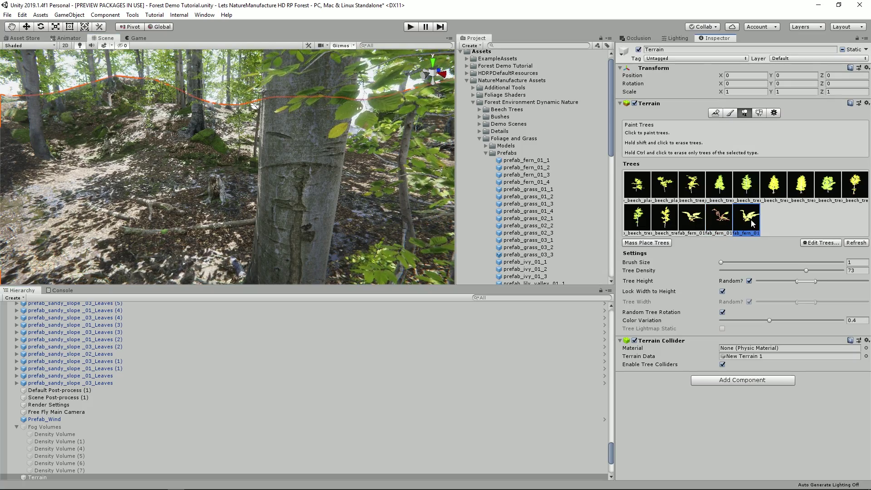
# Step: Preview the grass prefabs and add prefab_grass_02_2 to the terrain's paintable trees
pyautogui.click(818, 243)
pyautogui.click(817, 250)
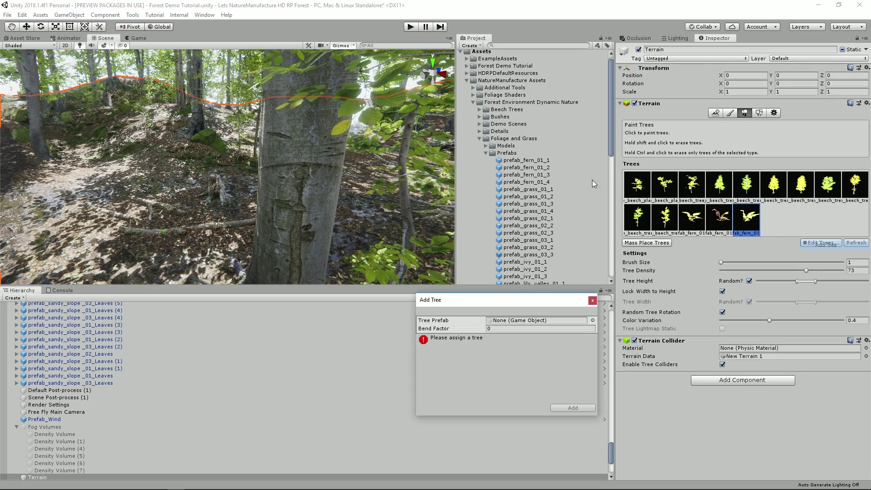
pyautogui.click(539, 183)
pyautogui.press('Down')
pyautogui.press('Down')
pyautogui.press('Down')
pyautogui.press('Down')
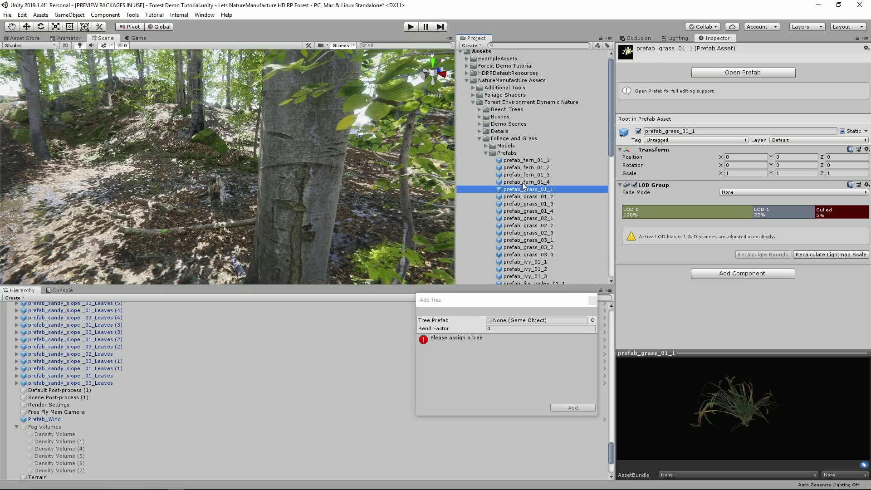
pyautogui.click(541, 228)
pyautogui.press('Down')
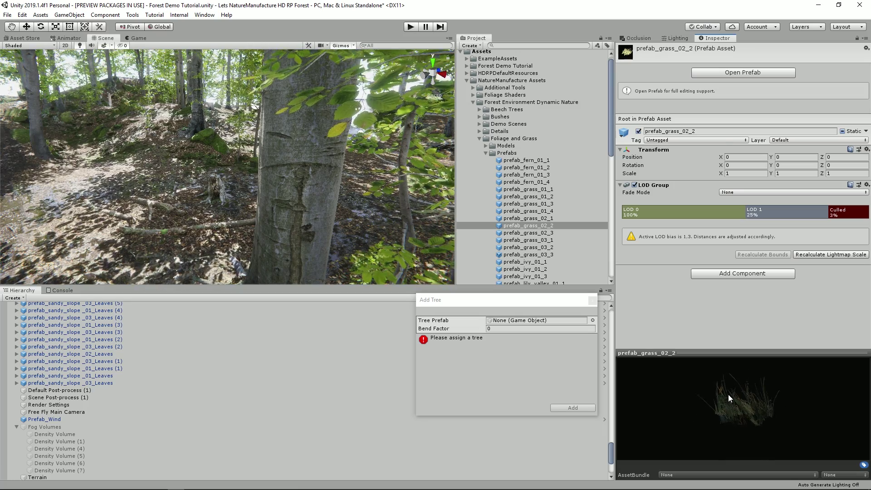
pyautogui.press('Down')
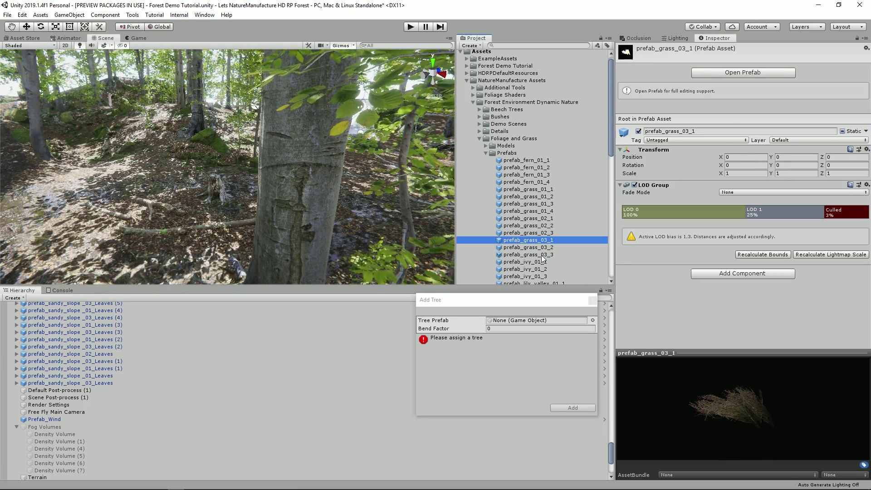
pyautogui.press('Up')
pyautogui.press('Up')
pyautogui.press('Down')
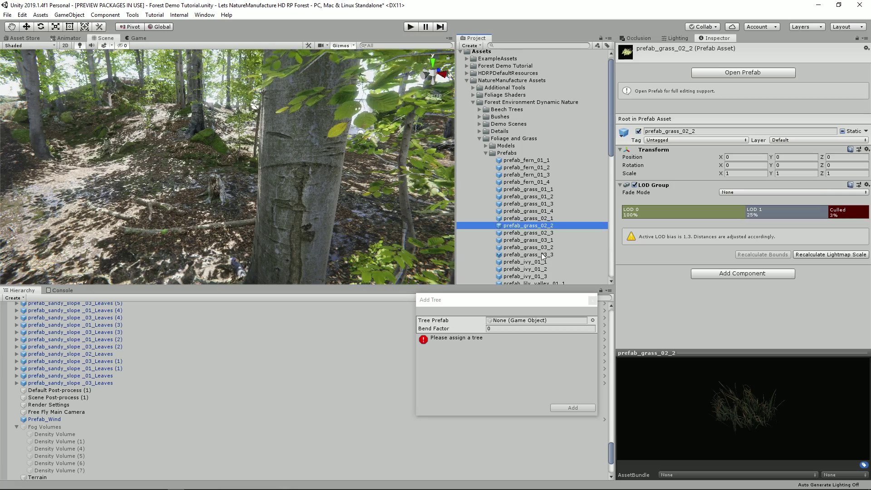
pyautogui.moveTo(545, 232); pyautogui.dragTo(552, 318)
pyautogui.click(581, 408)
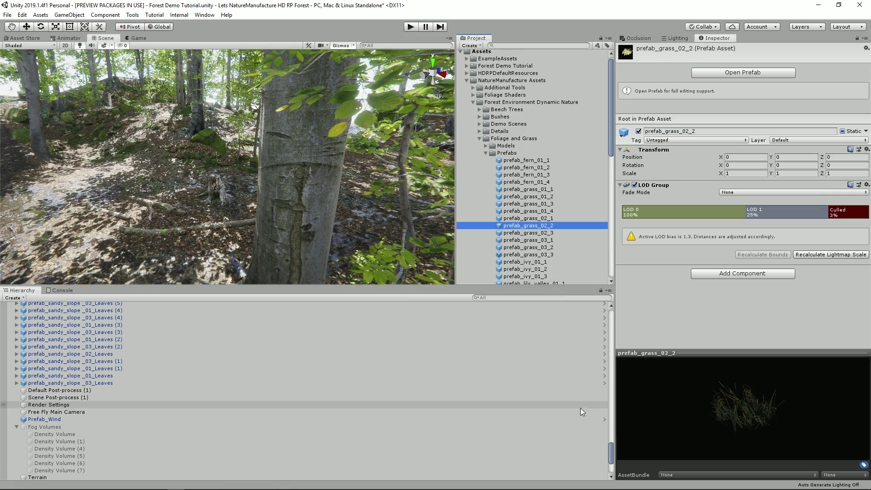
pyautogui.click(384, 220)
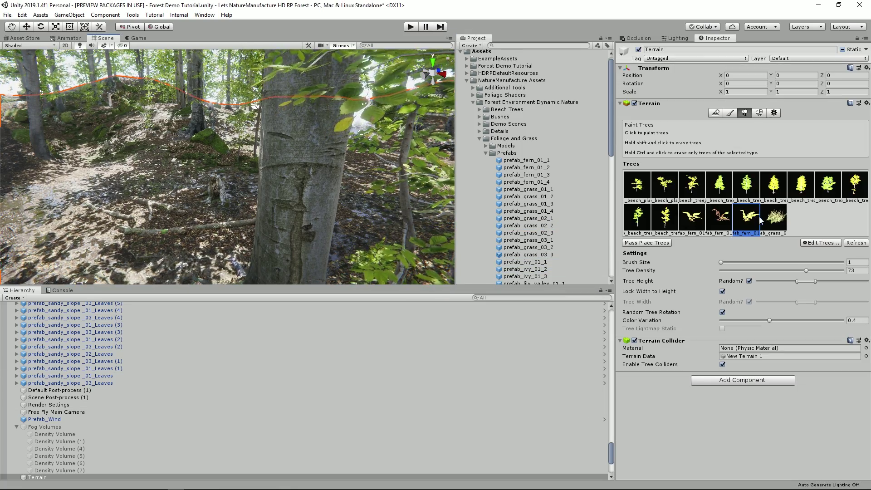
# Step: Add prefab_ivy_01_1 to the terrain's paintable trees
pyautogui.click(806, 244)
pyautogui.click(551, 269)
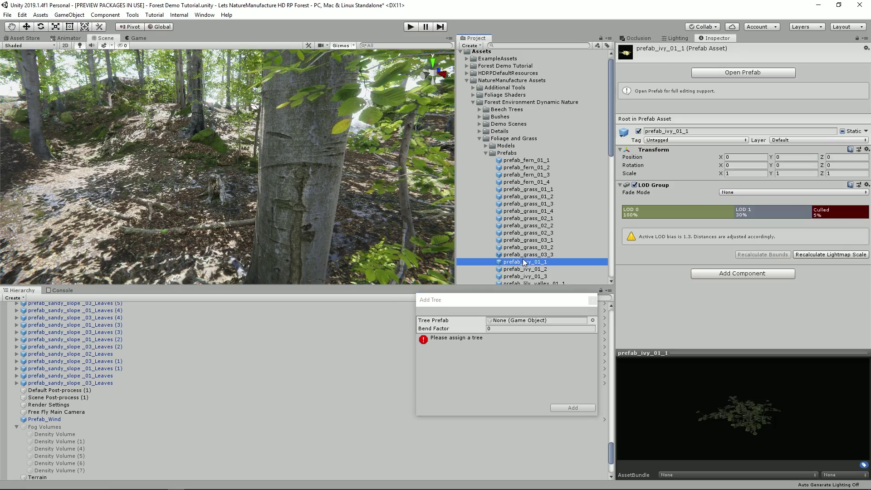
pyautogui.moveTo(527, 262); pyautogui.dragTo(543, 320)
pyautogui.click(572, 407)
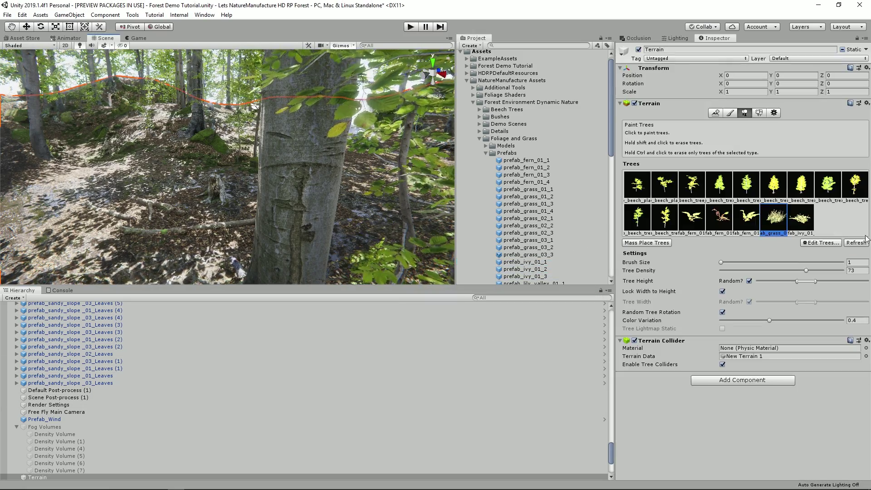
# Step: Add the lily of the valley variant prefab_lily_valley_01_2 to the terrain's paintable trees
pyautogui.click(822, 246)
pyautogui.click(520, 249)
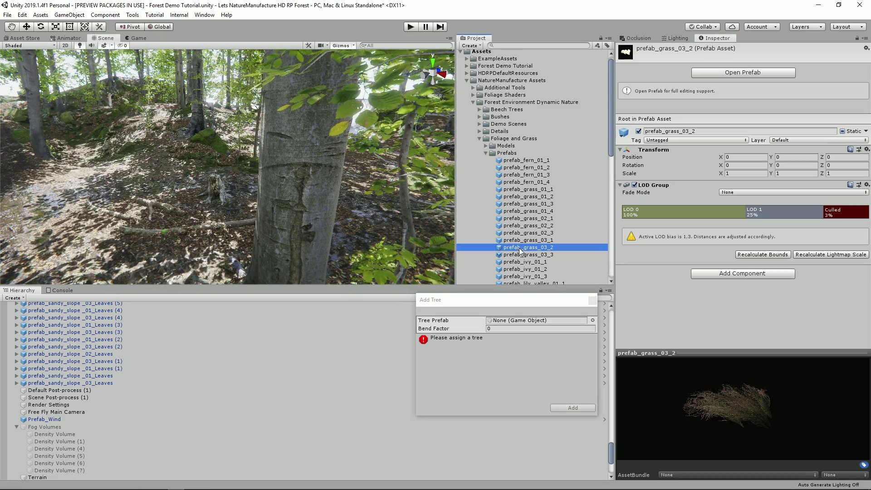
pyautogui.scroll(-3, 533, 247)
pyautogui.click(543, 232)
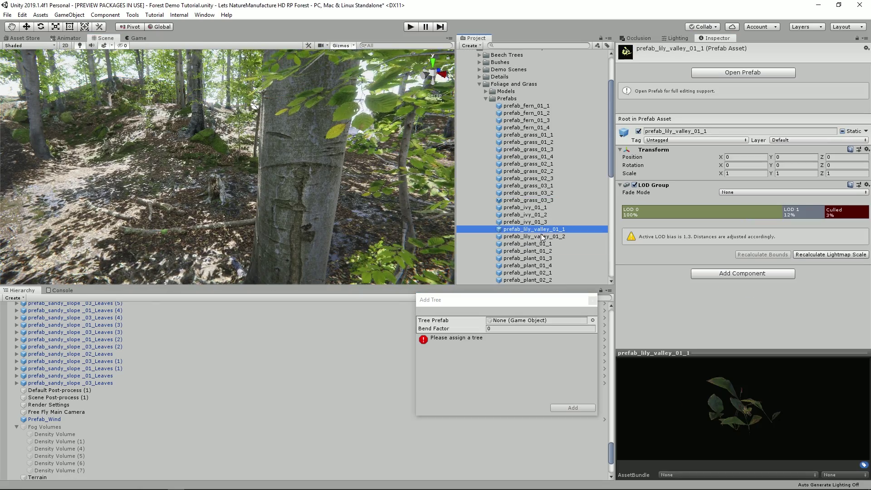
pyautogui.click(543, 237)
pyautogui.moveTo(551, 237); pyautogui.dragTo(562, 325)
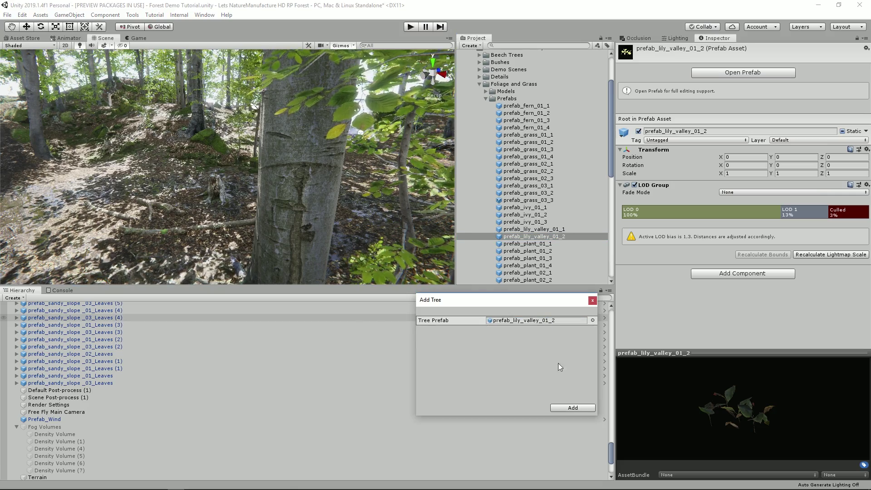
pyautogui.click(573, 409)
# Step: Compare the plant_01 variants and add prefab_plant_01_4 to the terrain's paintable trees
pyautogui.click(810, 243)
pyautogui.click(826, 245)
pyautogui.click(519, 251)
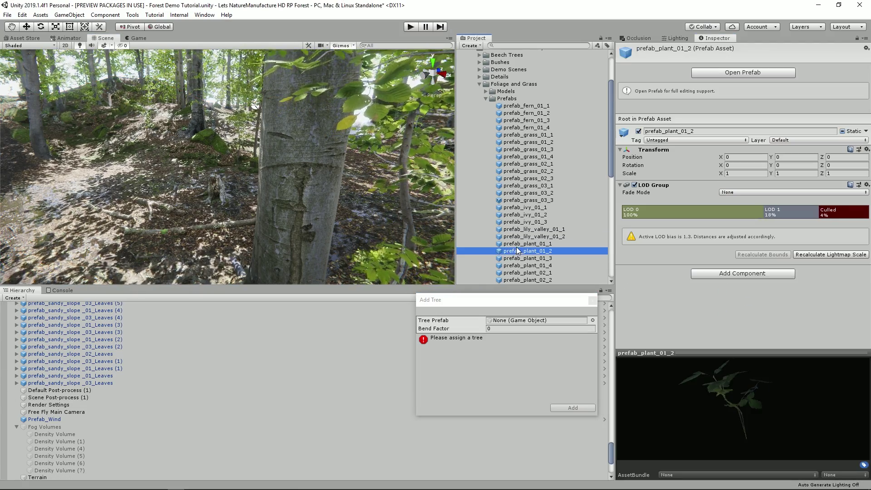
pyautogui.click(530, 267)
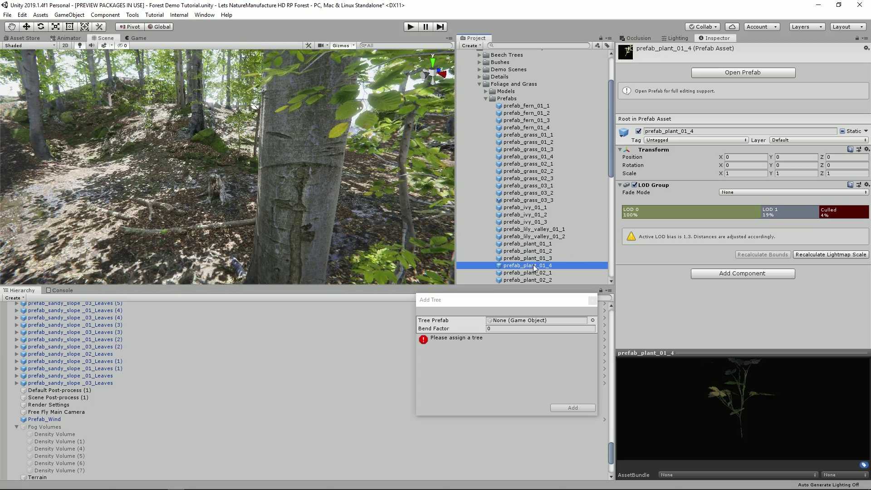
pyautogui.moveTo(533, 265); pyautogui.dragTo(538, 313)
pyautogui.click(572, 408)
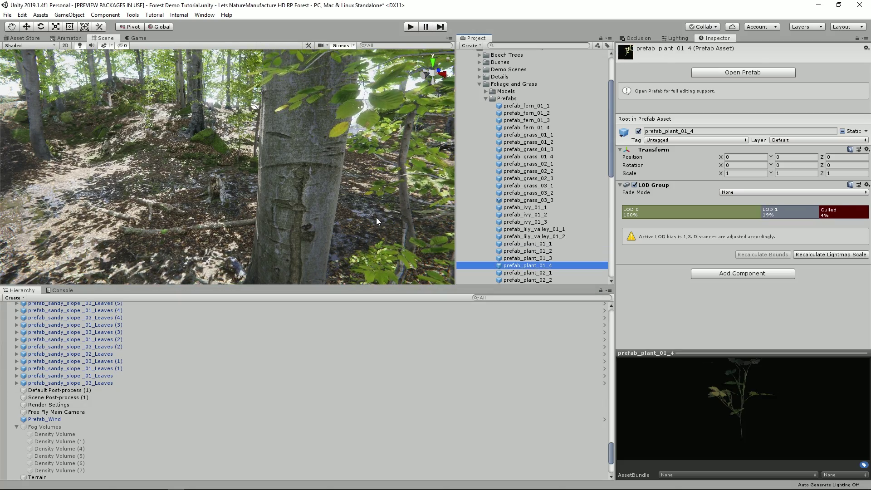
# Step: Add prefab_plant_03_1 to the terrain's paintable trees
pyautogui.click(808, 245)
pyautogui.click(809, 245)
pyautogui.click(549, 257)
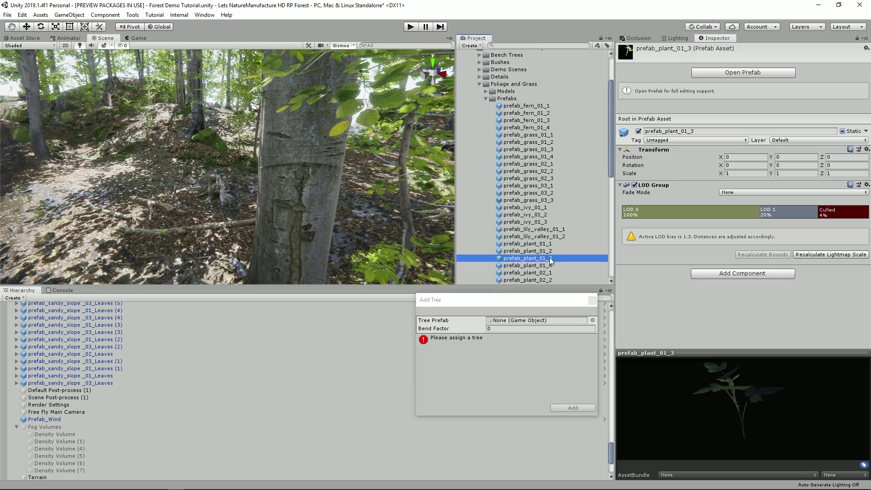
pyautogui.scroll(-1, 542, 236)
pyautogui.press('Down')
pyautogui.press('Down')
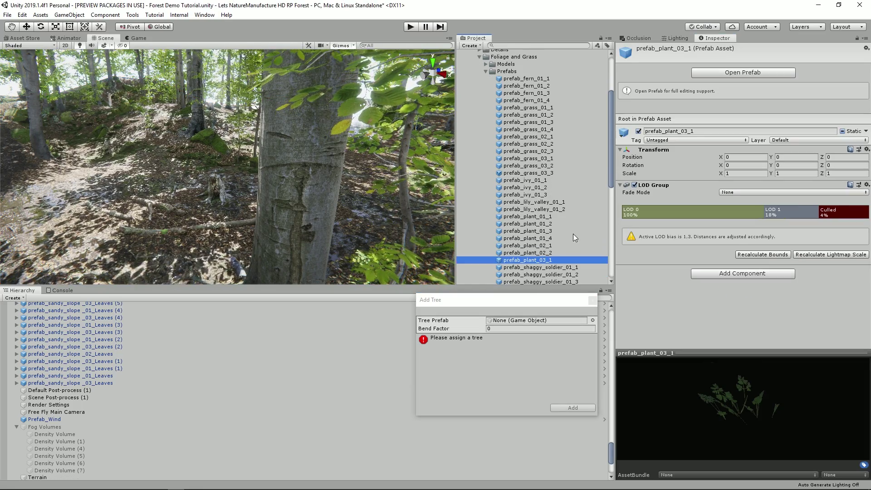
pyautogui.moveTo(549, 263); pyautogui.dragTo(526, 320)
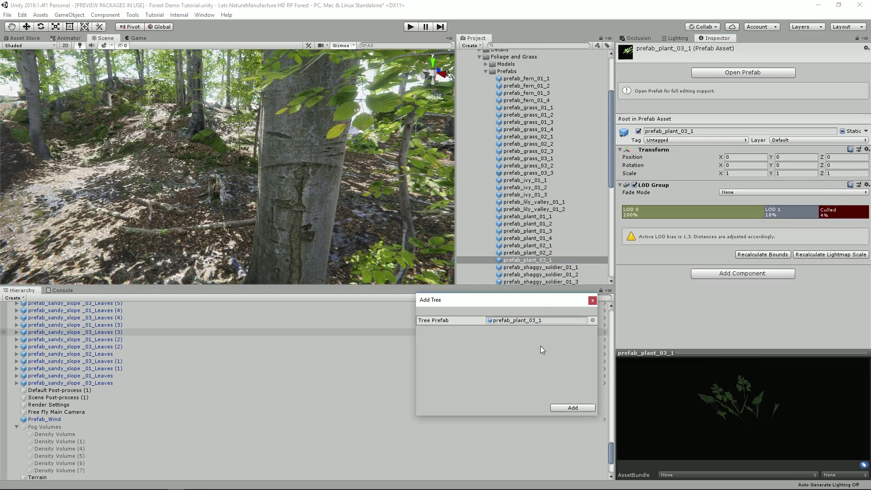
pyautogui.click(572, 408)
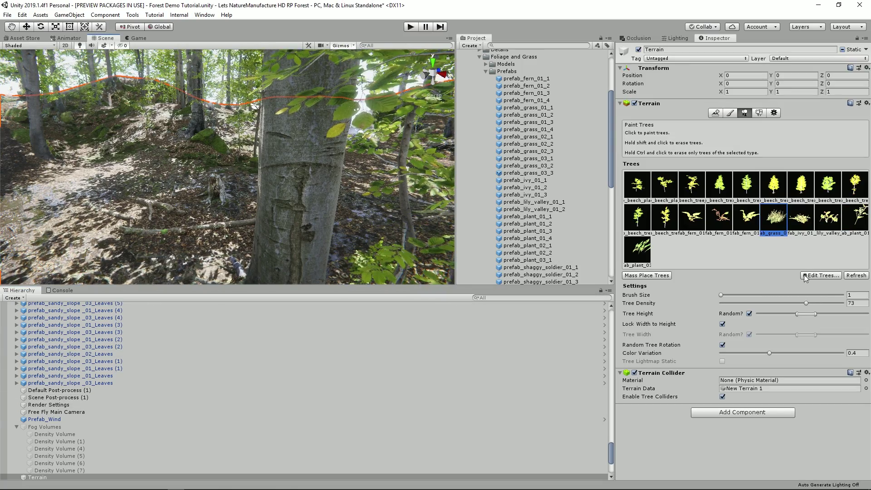
# Step: Preview the shaggy soldier and remaining plant prefabs, and add prefab_plant_02_1 to the terrain's paintable trees
pyautogui.click(826, 278)
pyautogui.scroll(-2, 540, 182)
pyautogui.click(540, 248)
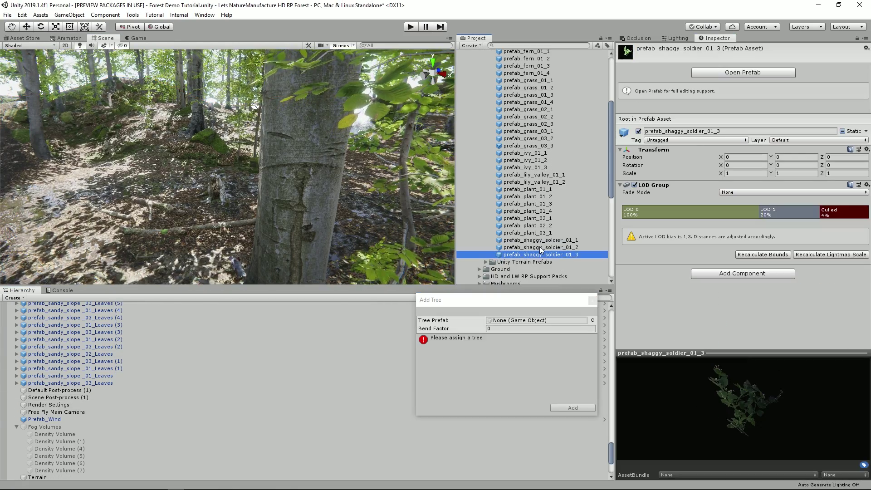
pyautogui.press('Up')
pyautogui.press('Up')
pyautogui.press('Up')
pyautogui.press('Up')
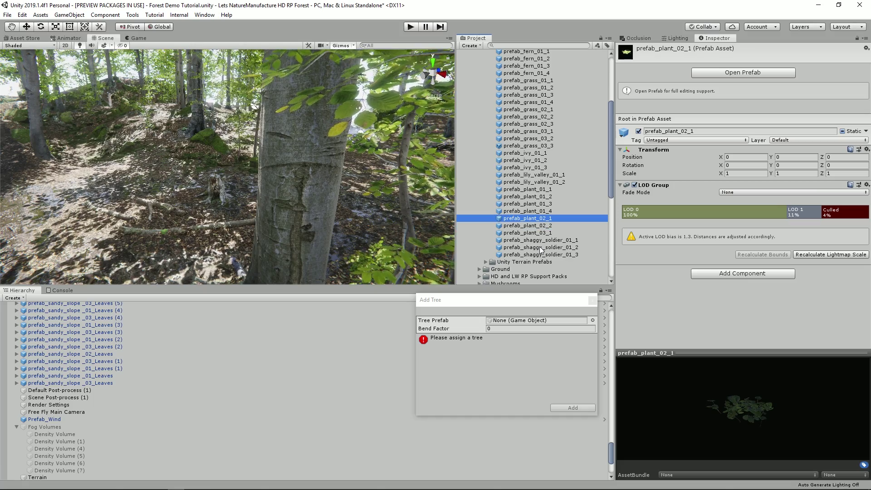
pyautogui.moveTo(524, 295); pyautogui.dragTo(534, 312)
pyautogui.click(573, 408)
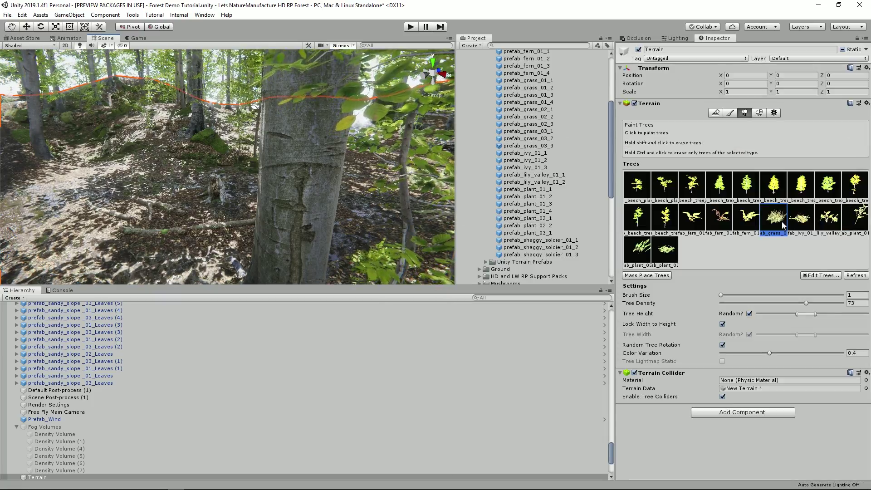
# Step: Paint grass, prefab_plant_01_4 and prefab_plant_03_1 over the forest floor, lowering the random tree height range for the plants
pyautogui.moveTo(263, 178)
pyautogui.mouseDown(button='right')
pyautogui.moveTo(211, 111)
pyautogui.moveTo(357, 198)
pyautogui.moveTo(161, 187)
pyautogui.moveTo(202, 179)
pyautogui.moveTo(191, 218)
pyautogui.moveTo(227, 182)
pyautogui.mouseUp(button='right')
pyautogui.press('w')
pyautogui.click(236, 182)
pyautogui.click(856, 218)
pyautogui.moveTo(839, 314)
pyautogui.mouseDown()
pyautogui.moveTo(792, 313)
pyautogui.moveTo(825, 313)
pyautogui.mouseUp()
pyautogui.moveTo(227, 181)
pyautogui.mouseDown(button='right')
pyautogui.moveTo(254, 182)
pyautogui.moveTo(191, 186)
pyautogui.mouseUp(button='right')
pyautogui.click(638, 249)
# Step: Add the bush prefab Prefab_Forest_black_cherry_04 to the terrain's paintable trees
pyautogui.click(821, 276)
pyautogui.click(825, 284)
pyautogui.scroll(5, 545, 149)
pyautogui.click(480, 120)
pyautogui.click(486, 127)
pyautogui.click(547, 164)
pyautogui.moveTo(547, 164); pyautogui.dragTo(513, 320)
pyautogui.click(573, 408)
# Step: Add Prefab_Forest_black_cherry_02 as a second bush variant to the terrain's paintable trees
pyautogui.click(37, 478)
pyautogui.click(821, 276)
pyautogui.click(825, 285)
pyautogui.click(573, 408)
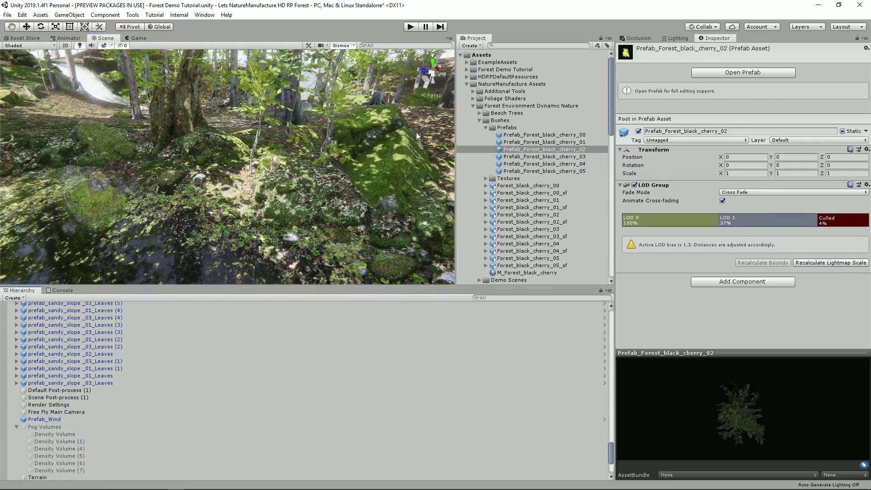
# Step: Paint prefab_plant_02_1 and two fern variants around the rocks and stream banks, raising the random height range for the second fern
pyautogui.click(37, 478)
pyautogui.moveTo(254, 172); pyautogui.dragTo(181, 182, button='right')
pyautogui.click(658, 248)
pyautogui.click(747, 217)
pyautogui.moveTo(194, 115); pyautogui.dragTo(227, 150, button='right')
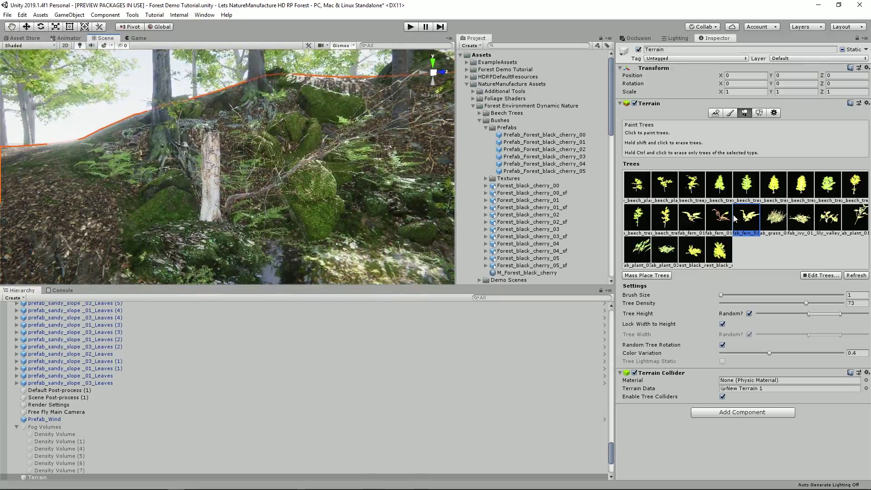
pyautogui.click(720, 217)
pyautogui.moveTo(824, 314); pyautogui.dragTo(853, 314)
pyautogui.moveTo(272, 172); pyautogui.dragTo(236, 183, button='right')
# Step: Remove the first fern variant from the terrain's paintable trees
pyautogui.click(692, 217)
pyautogui.click(821, 275)
pyautogui.click(825, 301)
# Step: Paint prefab_plant_02_1 around the pond and along the shaded stream bank
pyautogui.moveTo(344, 199)
pyautogui.mouseDown(button='right')
pyautogui.moveTo(276, 213)
pyautogui.moveTo(184, 165)
pyautogui.mouseUp(button='right')
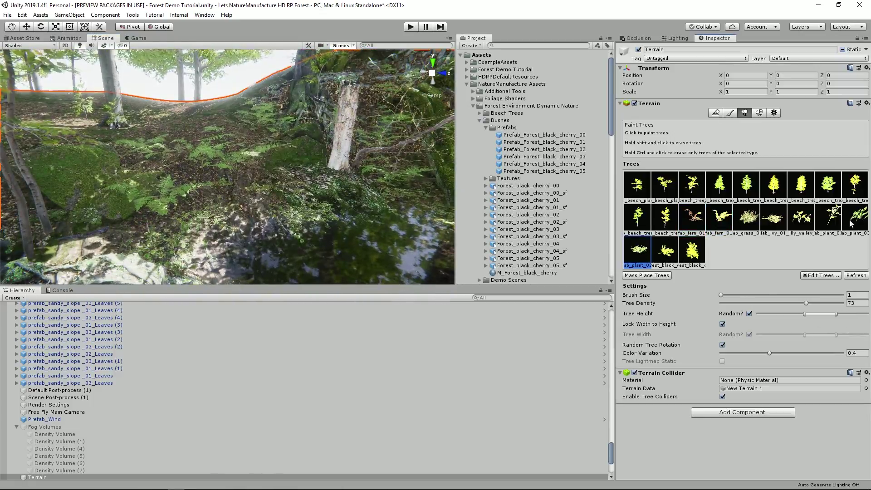
pyautogui.moveTo(219, 153); pyautogui.dragTo(389, 185, button='right')
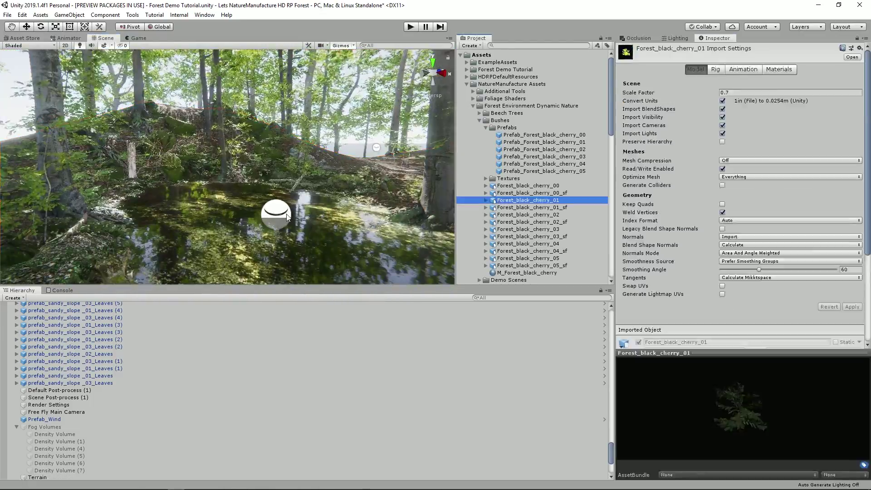
pyautogui.moveTo(172, 213); pyautogui.dragTo(156, 220, button='right')
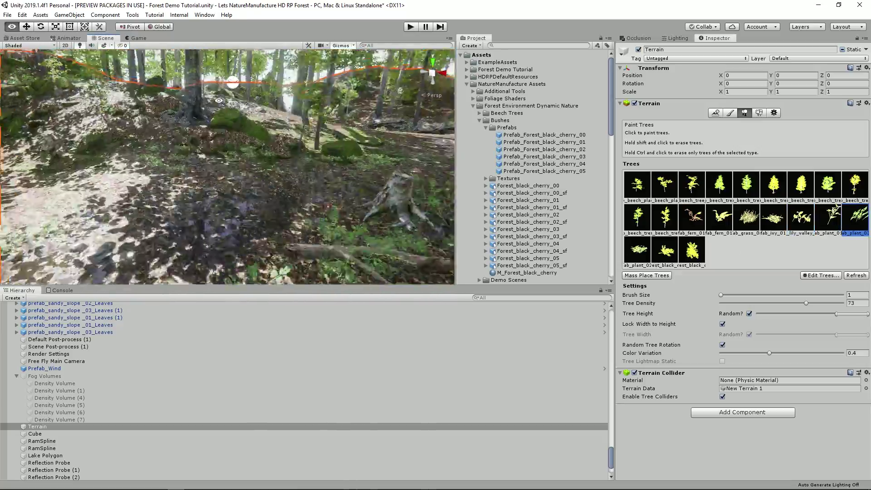
pyautogui.click(643, 252)
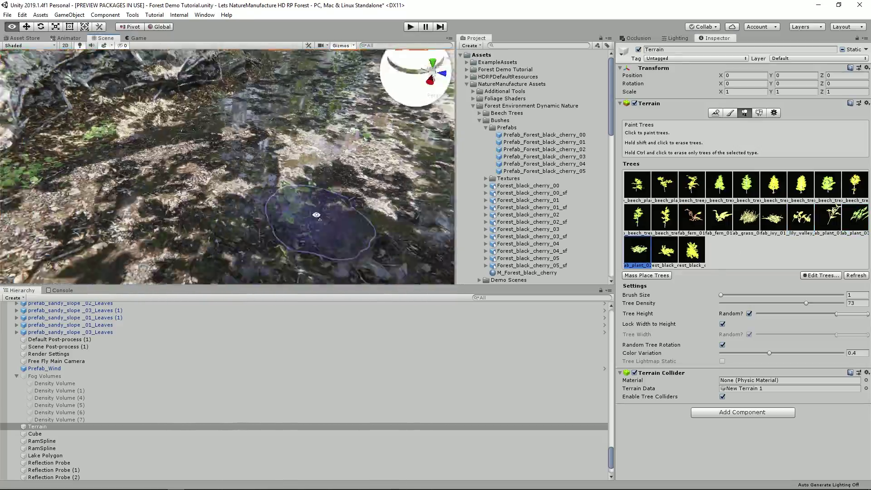
# Step: Paint patches of grass, lily of the valley and prefab_plant_03_1 around the tree bases, roots and leaf-covered slopes
pyautogui.click(747, 219)
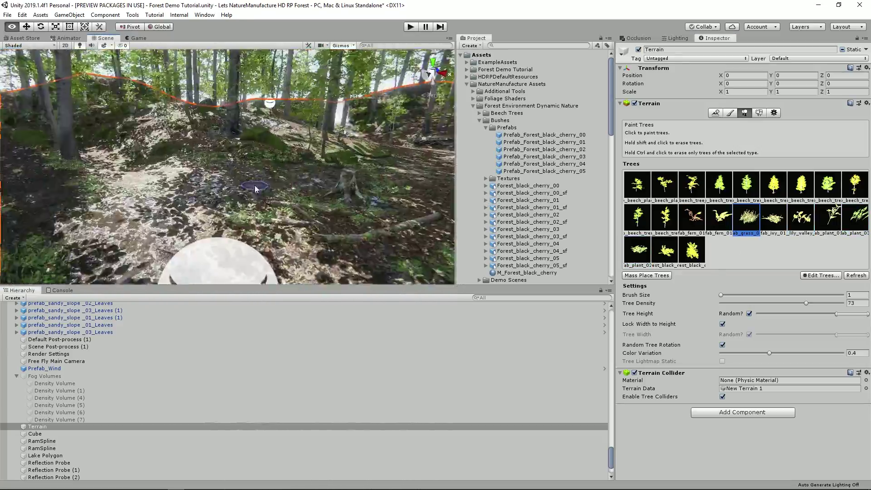
pyautogui.click(801, 219)
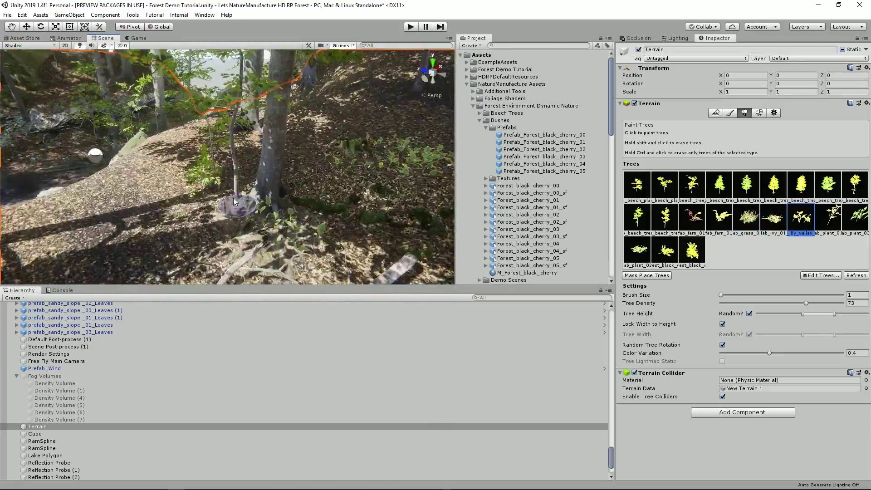
pyautogui.click(856, 218)
pyautogui.click(746, 218)
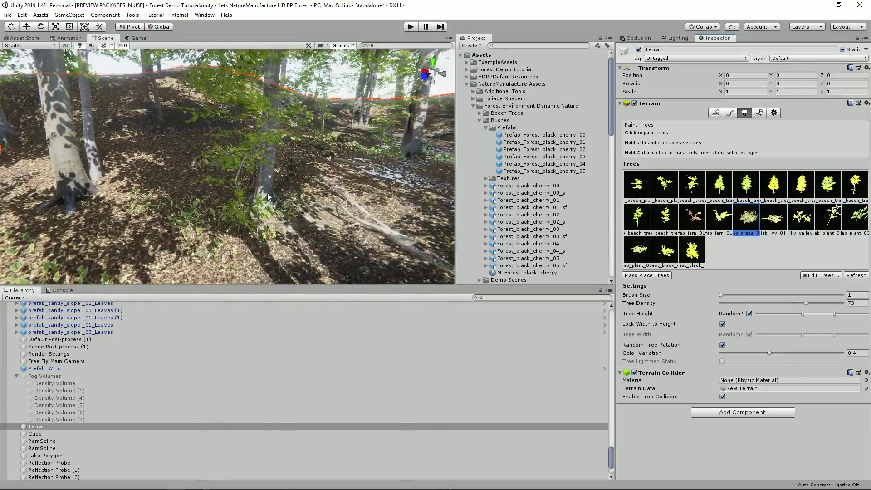
pyautogui.click(801, 219)
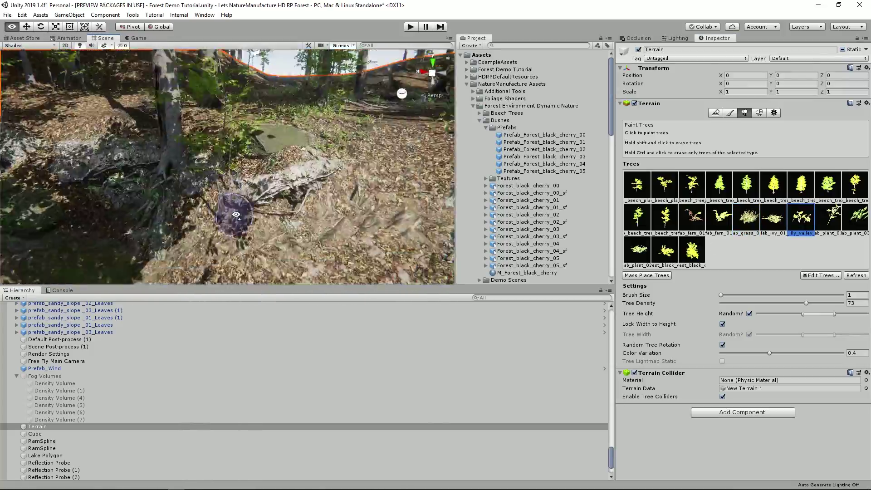
pyautogui.click(746, 219)
# Step: Paint prefab_plant_01_4, prefab_plant_03_1 and more grass as undergrowth on the terrain
pyautogui.click(730, 113)
pyautogui.moveTo(175, 260)
pyautogui.mouseDown(button='right')
pyautogui.moveTo(228, 197)
pyautogui.moveTo(185, 183)
pyautogui.moveTo(255, 143)
pyautogui.moveTo(178, 179)
pyautogui.moveTo(218, 191)
pyautogui.moveTo(399, 159)
pyautogui.moveTo(281, 191)
pyautogui.mouseUp(button='right')
pyautogui.click(742, 113)
pyautogui.click(829, 219)
pyautogui.click(856, 219)
pyautogui.click(746, 219)
pyautogui.moveTo(227, 159); pyautogui.dragTo(218, 182, button='right')
# Step: Paint both remaining fern variants densely across the forest floor, increasing the random tree height range
pyautogui.click(719, 218)
pyautogui.moveTo(273, 182); pyautogui.dragTo(218, 195, button='right')
pyautogui.click(692, 219)
pyautogui.click(377, 221)
pyautogui.moveTo(831, 314); pyautogui.dragTo(852, 314)
pyautogui.moveTo(171, 200)
pyautogui.mouseDown(button='right')
pyautogui.moveTo(346, 132)
pyautogui.moveTo(273, 159)
pyautogui.moveTo(345, 259)
pyautogui.moveTo(294, 169)
pyautogui.moveTo(309, 130)
pyautogui.moveTo(181, 191)
pyautogui.moveTo(255, 204)
pyautogui.moveTo(281, 158)
pyautogui.moveTo(311, 148)
pyautogui.moveTo(254, 150)
pyautogui.moveTo(325, 117)
pyautogui.moveTo(297, 206)
pyautogui.mouseUp(button='right')
pyautogui.click(719, 219)
pyautogui.click(268, 214)
pyautogui.click(692, 219)
pyautogui.click(719, 218)
# Step: Paint prefab_plant_03_1 between the ferns on the leaf-covered ground
pyautogui.click(856, 219)
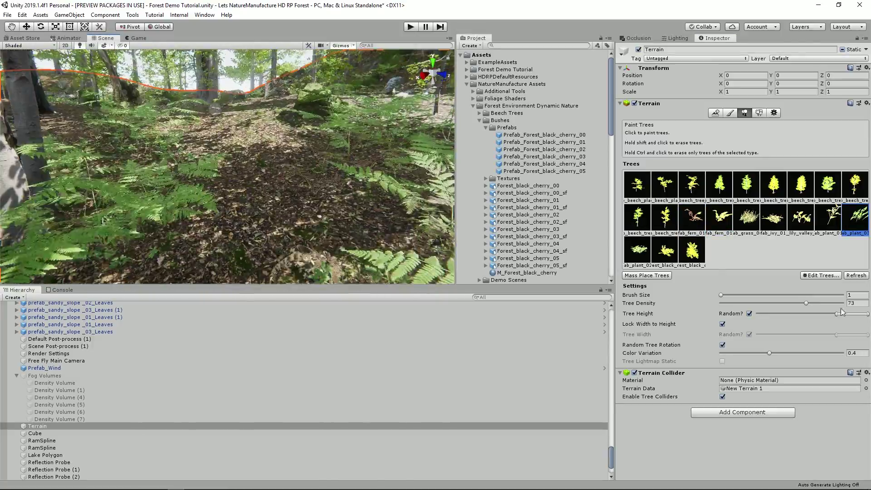
pyautogui.moveTo(235, 146); pyautogui.dragTo(286, 190, button='right')
pyautogui.hotkey('shift', ',')
pyautogui.hotkey('shift', '.')
# Step: Paint both black cherry bush variants around the pond and slopes with a lowered random height range
pyautogui.click(665, 251)
pyautogui.moveTo(831, 315); pyautogui.dragTo(816, 314)
pyautogui.moveTo(286, 190); pyautogui.dragTo(431, 180, button='right')
pyautogui.click(692, 251)
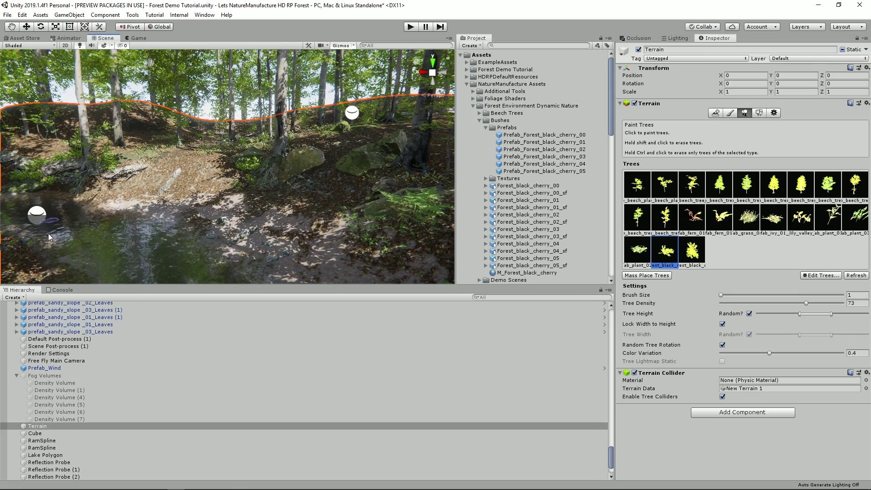
# Step: Enable the Volumetric Fog override in the Render Settings volume
pyautogui.click(48, 353)
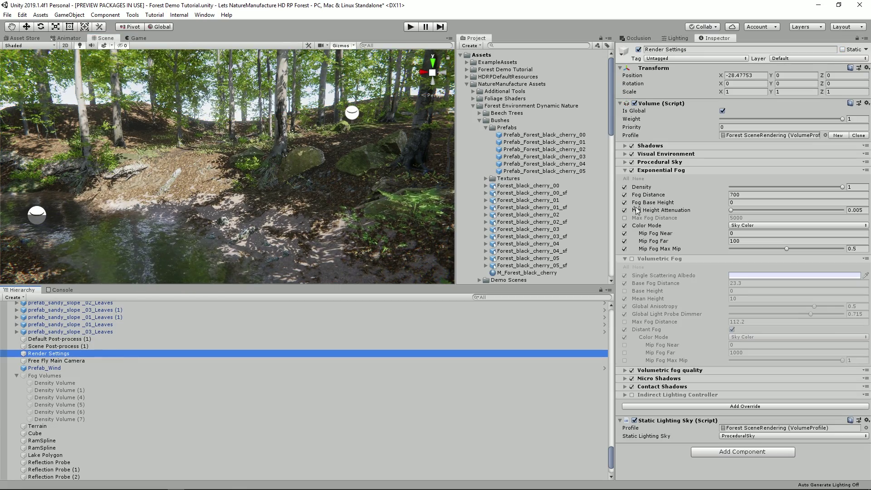
pyautogui.click(632, 259)
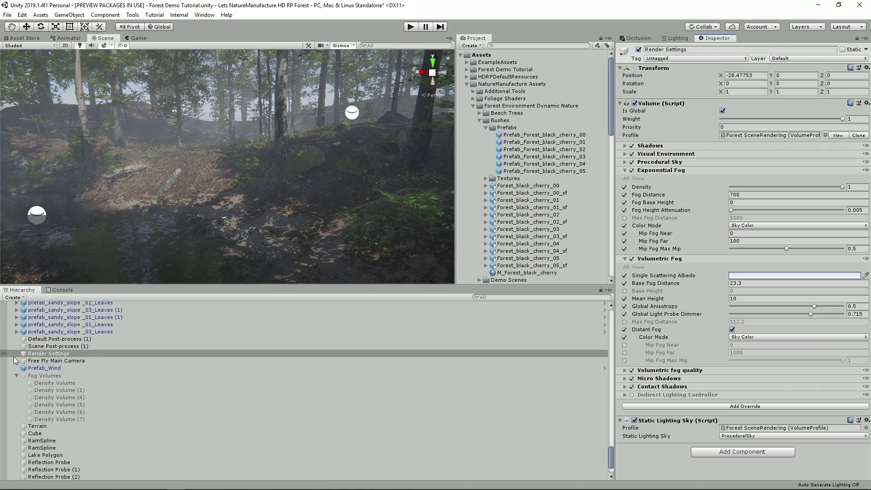
# Step: Compare the density volumes under Fog Volumes and move Density Volume (5) out of that disabled group
pyautogui.click(37, 376)
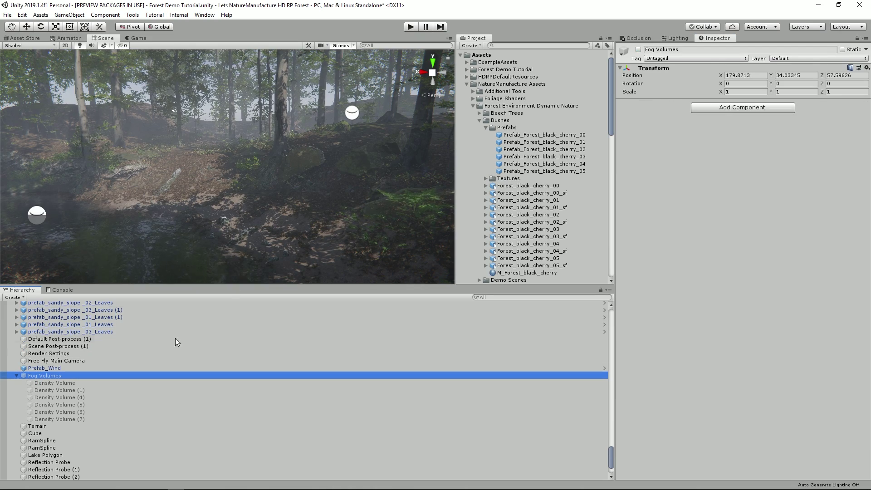
pyautogui.click(62, 384)
pyautogui.press('Down')
pyautogui.press('Down')
pyautogui.press('Down')
pyautogui.press('Up')
pyautogui.press('Up')
pyautogui.press('Up')
pyautogui.press('Down')
pyautogui.press('Down')
pyautogui.press('Down')
pyautogui.press('Down')
pyautogui.press('Up')
pyautogui.press('Up')
pyautogui.moveTo(70, 405); pyautogui.dragTo(55, 365)
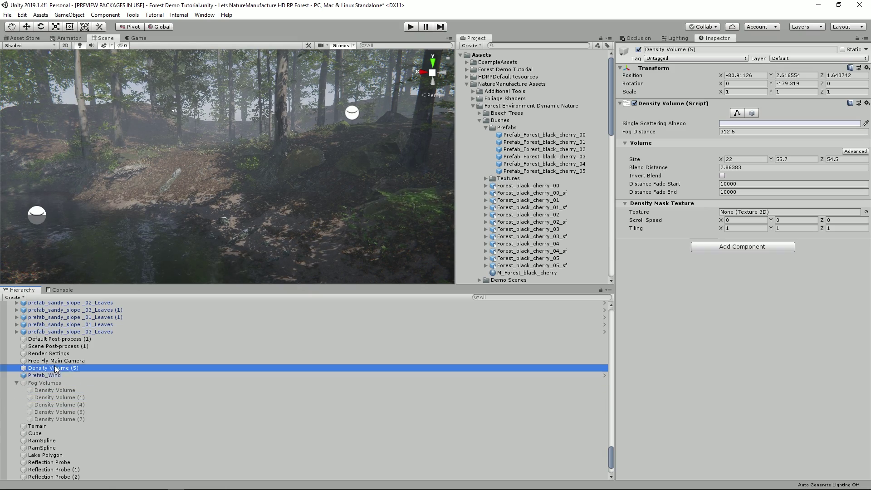
pyautogui.click(38, 382)
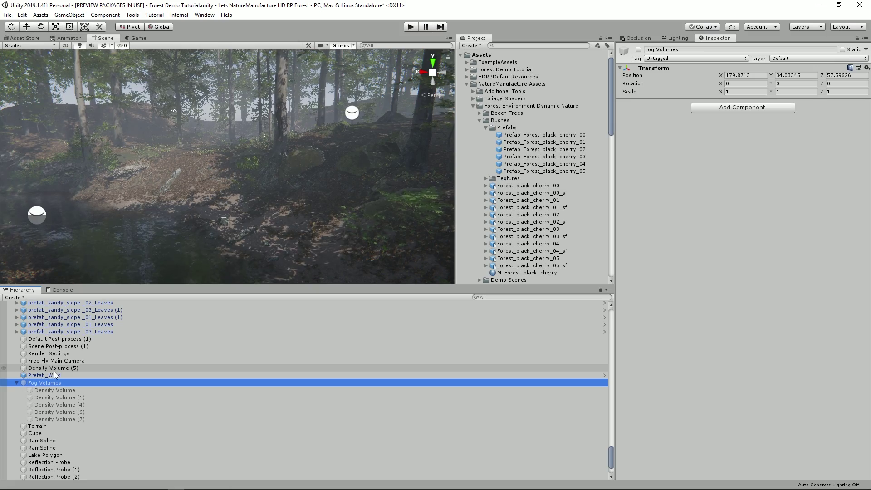
# Step: Position Density Volume (5) over the forest and set its size to 90 in both X and Z
pyautogui.click(54, 369)
pyautogui.keyDown('alt'); pyautogui.moveTo(194, 172); pyautogui.dragTo(130, 165); pyautogui.keyUp('alt')
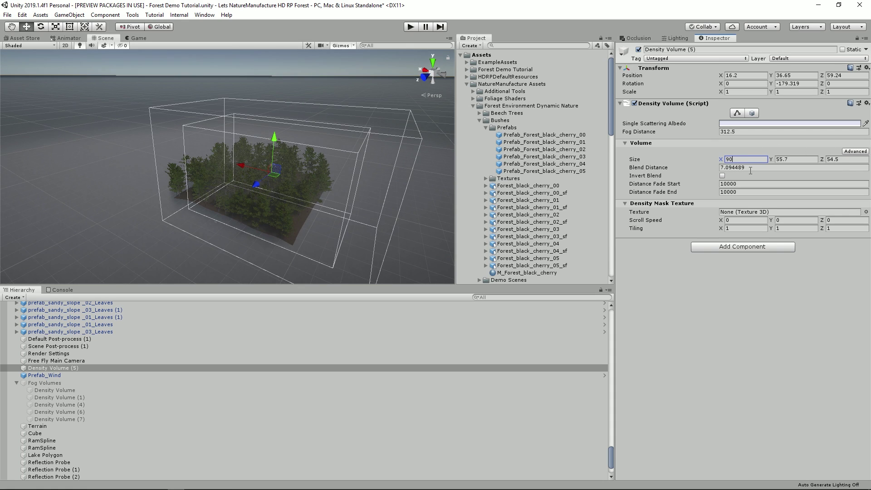
pyautogui.write('90')
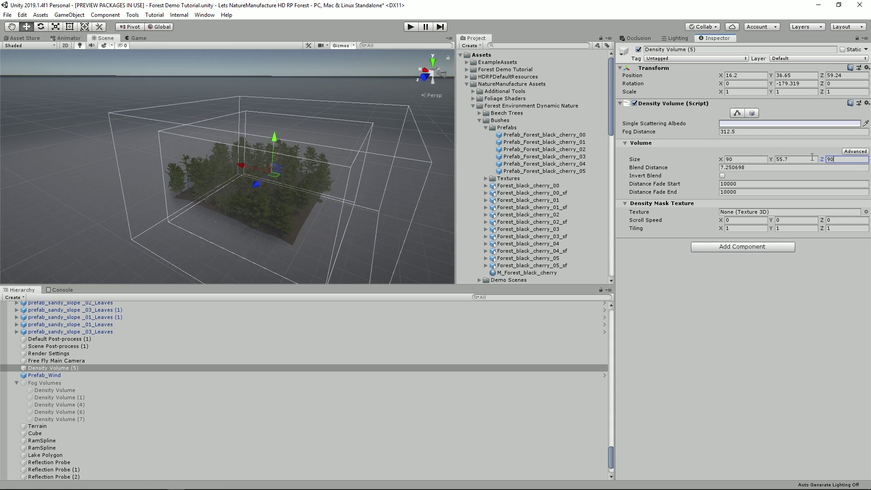
# Step: Lower Density Volume (5) toward the stream to a Y position of about -8.63
pyautogui.press('w')
pyautogui.moveTo(203, 135); pyautogui.dragTo(264, 113, button='right')
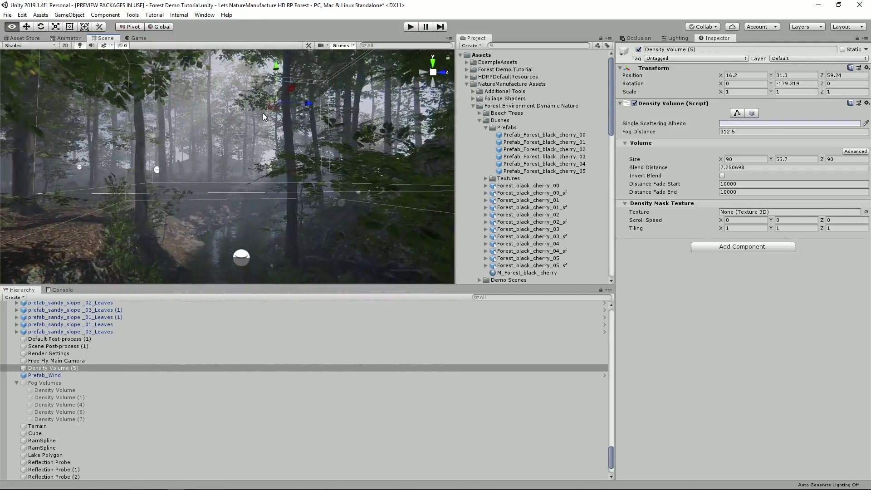
pyautogui.moveTo(280, 182); pyautogui.dragTo(265, 250)
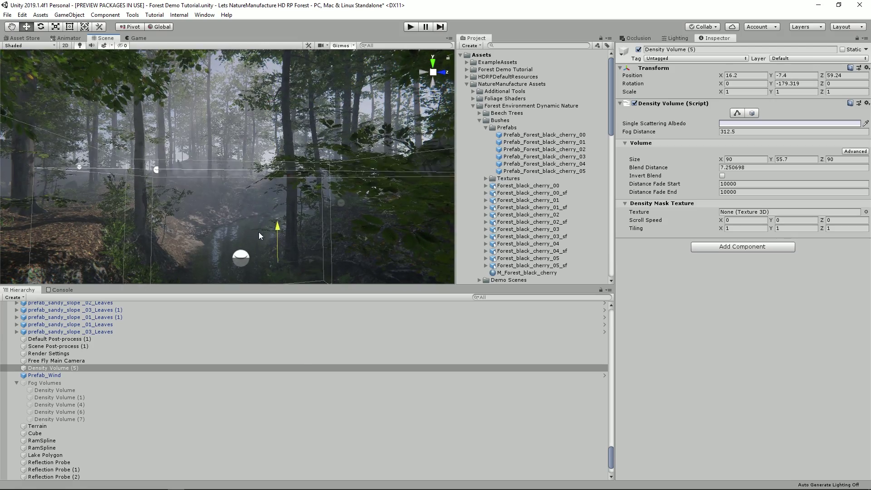
pyautogui.moveTo(172, 130); pyautogui.dragTo(282, 208, button='right')
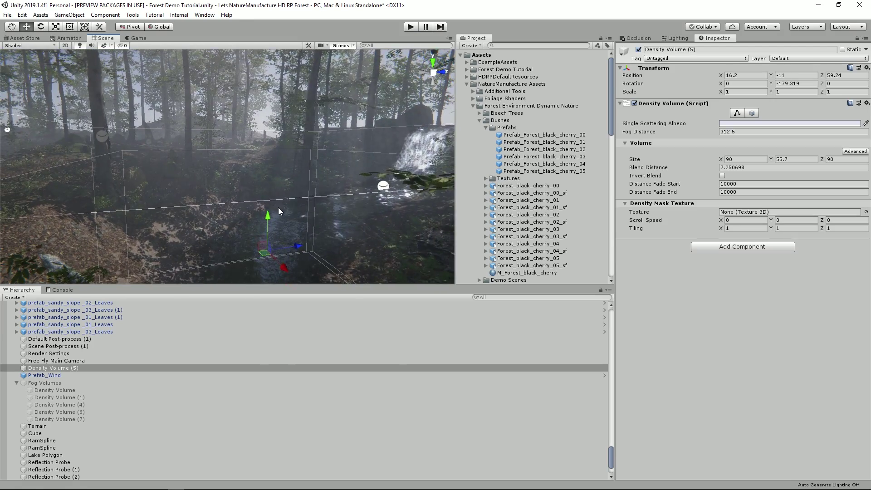
pyautogui.moveTo(268, 208); pyautogui.dragTo(260, 204)
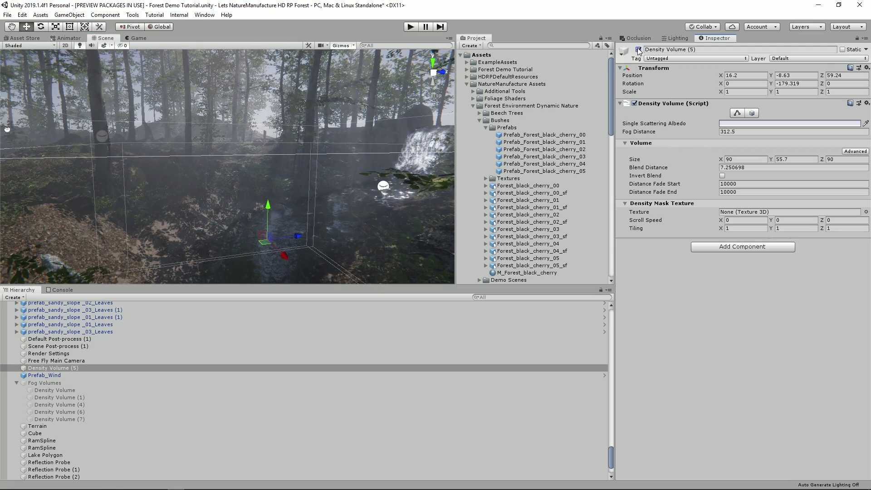
# Step: Reduce the Volumetric Fog Mean Height in Render Settings to 6.59
pyautogui.moveTo(264, 82); pyautogui.dragTo(348, 141, button='right')
pyautogui.click(60, 353)
pyautogui.moveTo(209, 168); pyautogui.dragTo(254, 164, button='right')
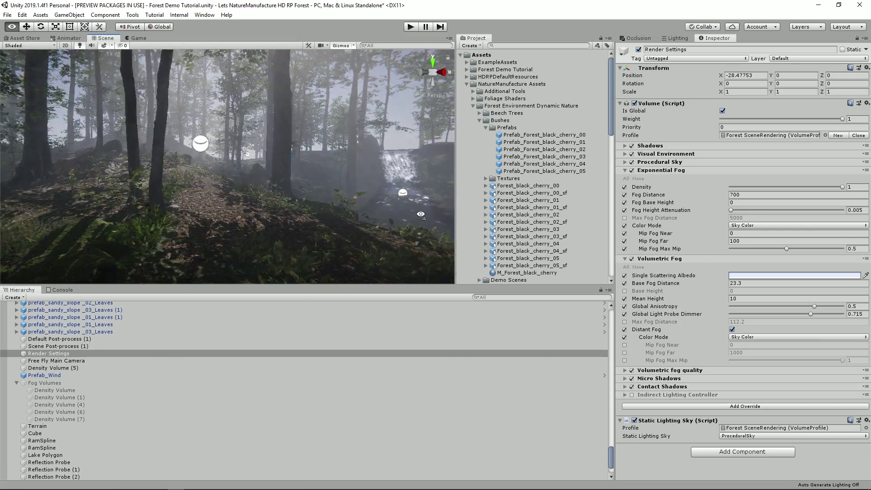
pyautogui.moveTo(421, 214); pyautogui.dragTo(121, 241, button='right')
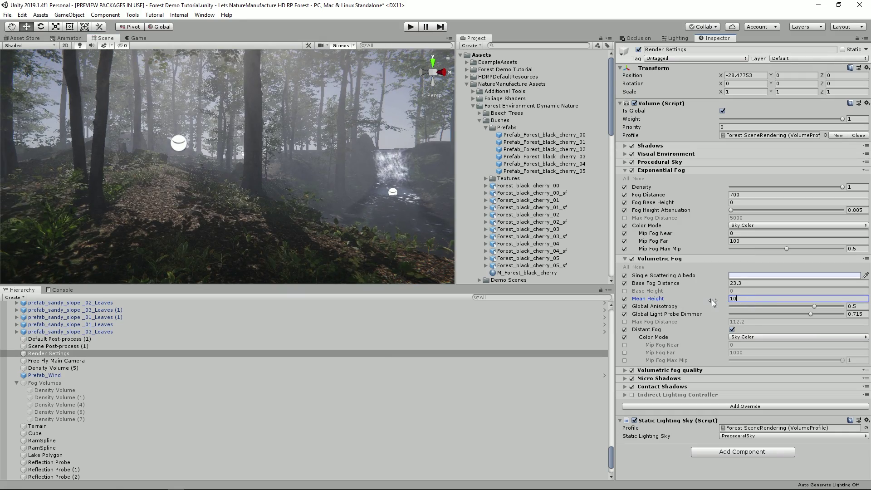
pyautogui.press('BackSpace')
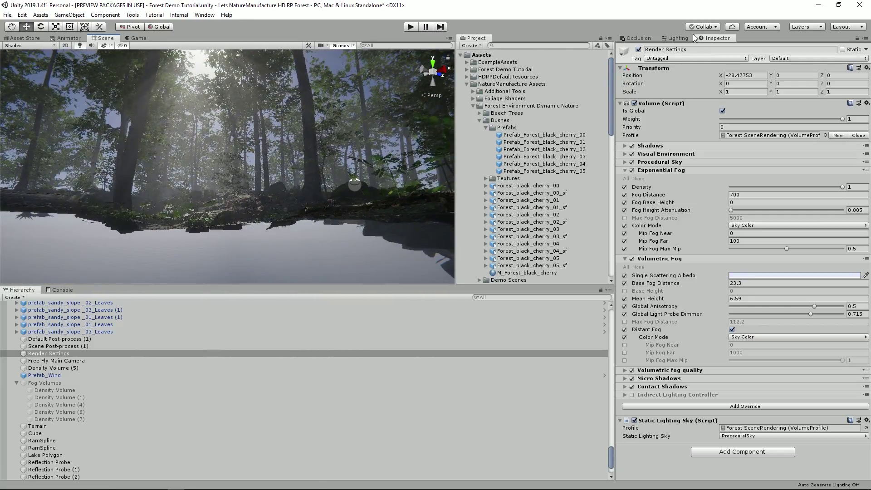
# Step: Generate the scene's baked lighting again with the current lightmapping settings
pyautogui.click(679, 38)
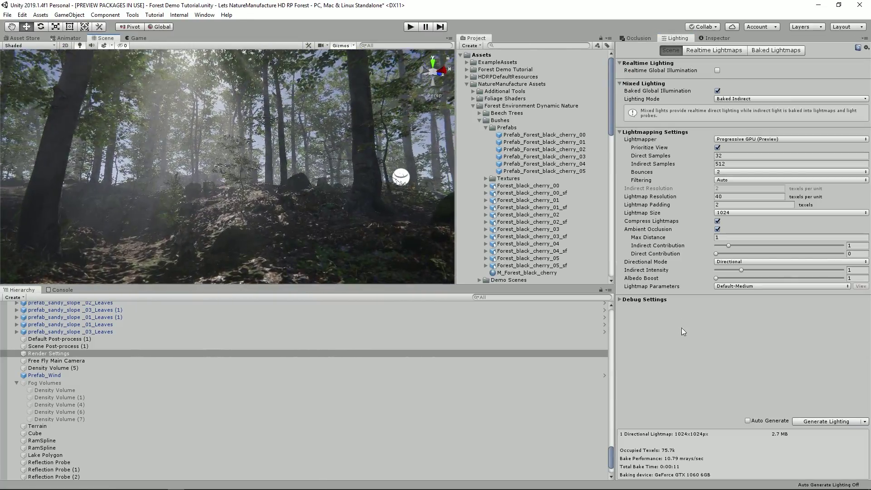
pyautogui.click(816, 422)
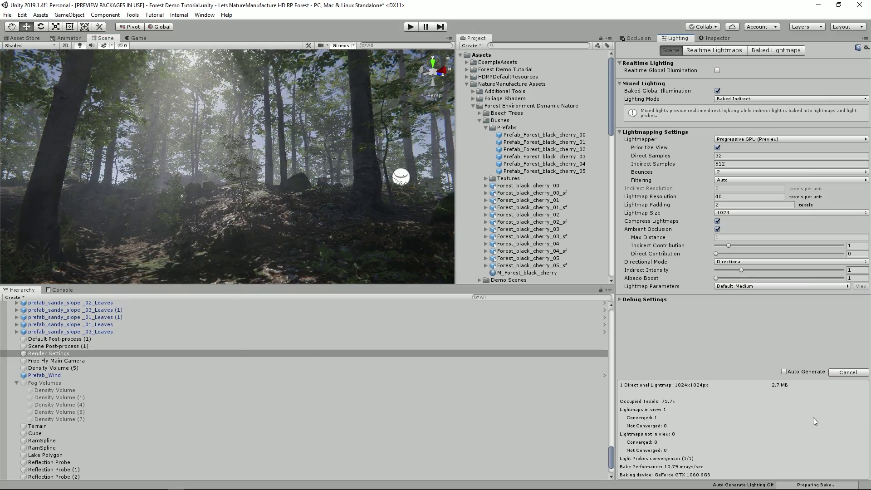
# Step: Fine-tune the Volumetric Fog Mean Height in Render Settings while checking the fog over the stream
pyautogui.click(275, 168)
pyautogui.press('f')
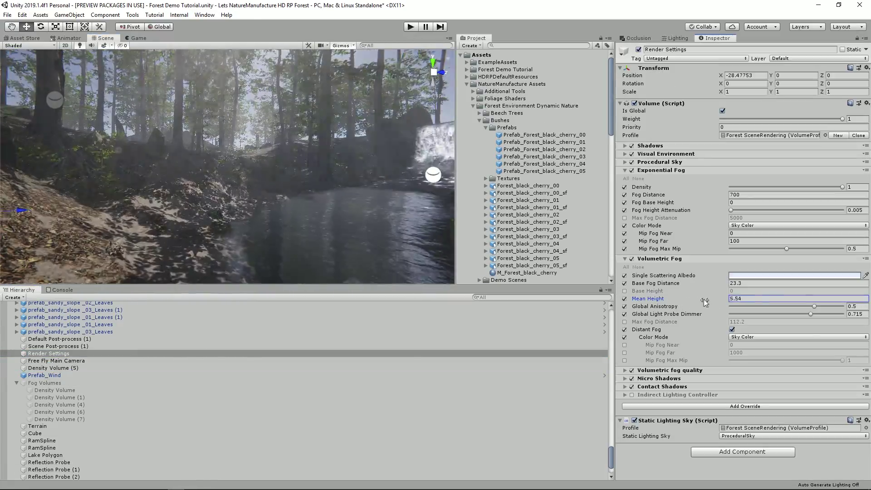
pyautogui.moveTo(705, 303); pyautogui.dragTo(714, 303)
pyautogui.moveTo(182, 182); pyautogui.dragTo(335, 241, button='right')
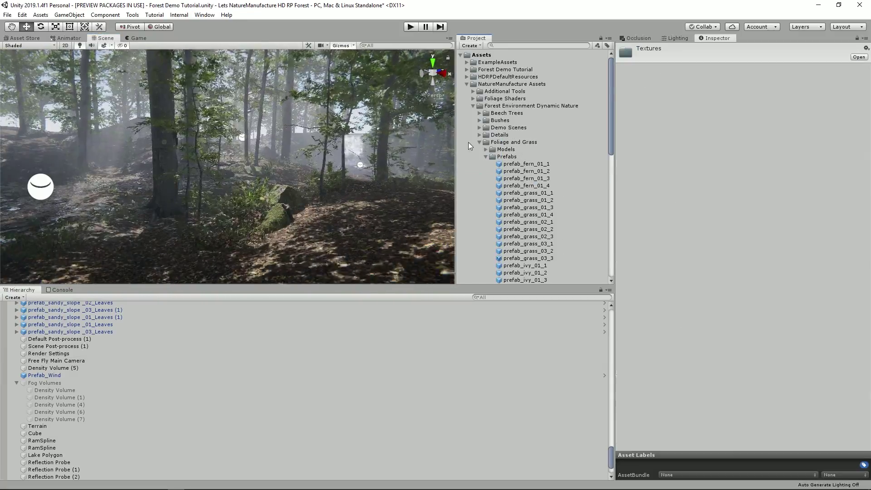
# Step: Place the detail branch and detail leaf prefabs, variants 01 to 03, from the Details folder on the forest floor
pyautogui.click(479, 142)
pyautogui.click(479, 135)
pyautogui.click(485, 150)
pyautogui.moveTo(522, 164); pyautogui.dragTo(320, 175)
pyautogui.moveTo(508, 156); pyautogui.dragTo(318, 172)
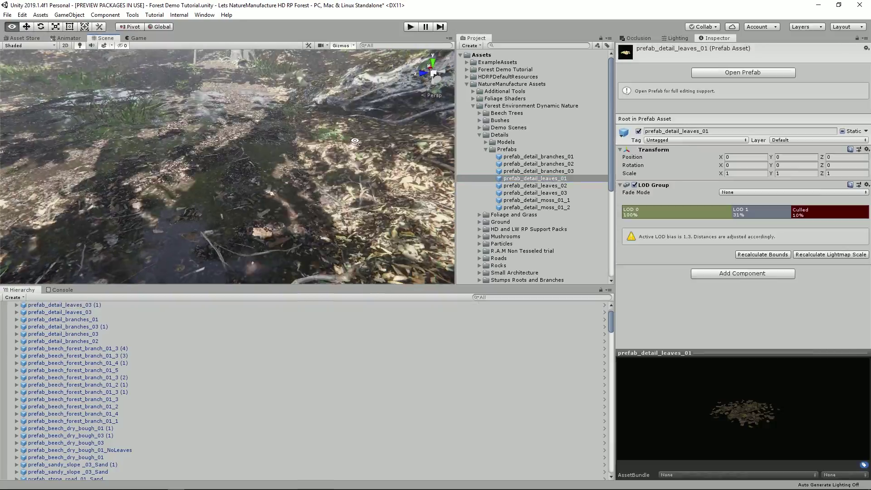
pyautogui.moveTo(536, 178); pyautogui.dragTo(285, 170)
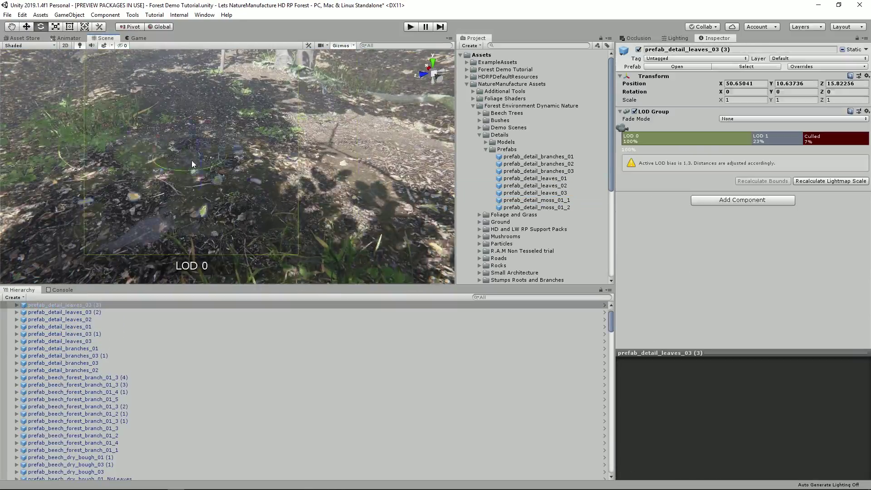
# Step: Scatter more detail branch prefabs, mainly prefab_detail_branches_02 and prefab_detail_branches_03, across the forest floor and along the water's edge
pyautogui.click(536, 172)
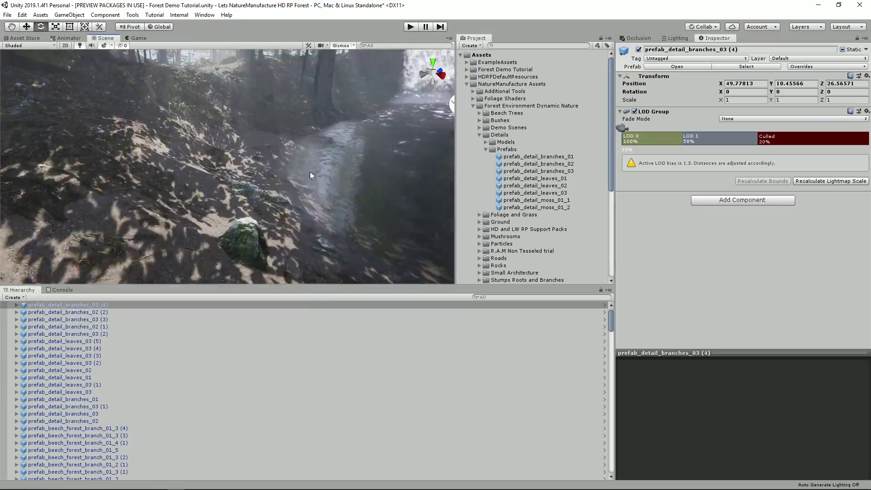
pyautogui.click(539, 171)
pyautogui.moveTo(539, 171); pyautogui.dragTo(213, 191)
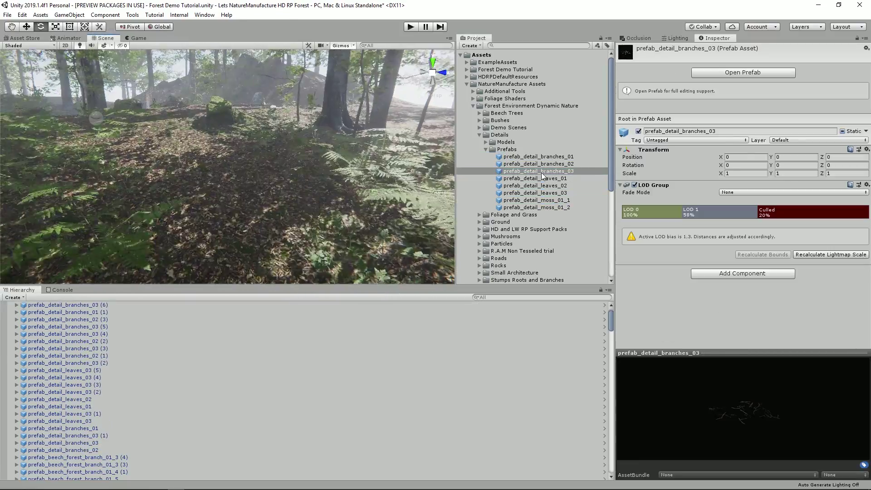
pyautogui.click(539, 164)
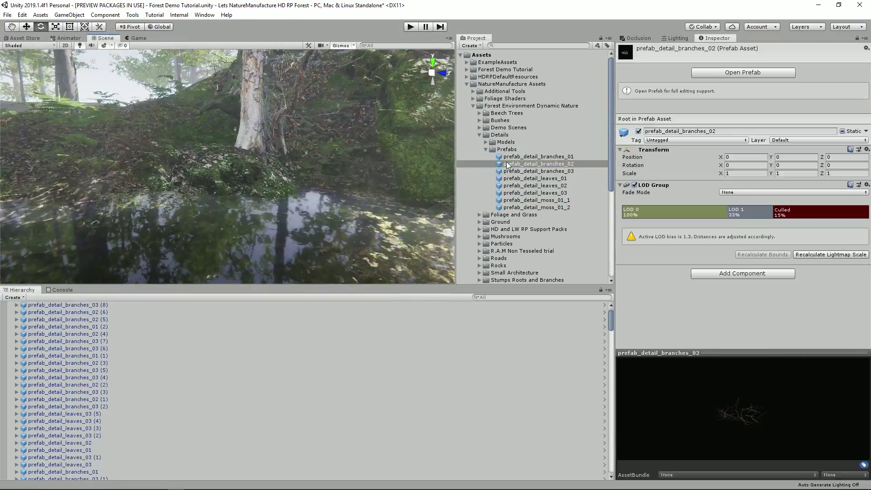
pyautogui.click(539, 171)
pyautogui.moveTo(367, 167); pyautogui.dragTo(231, 172, button='right')
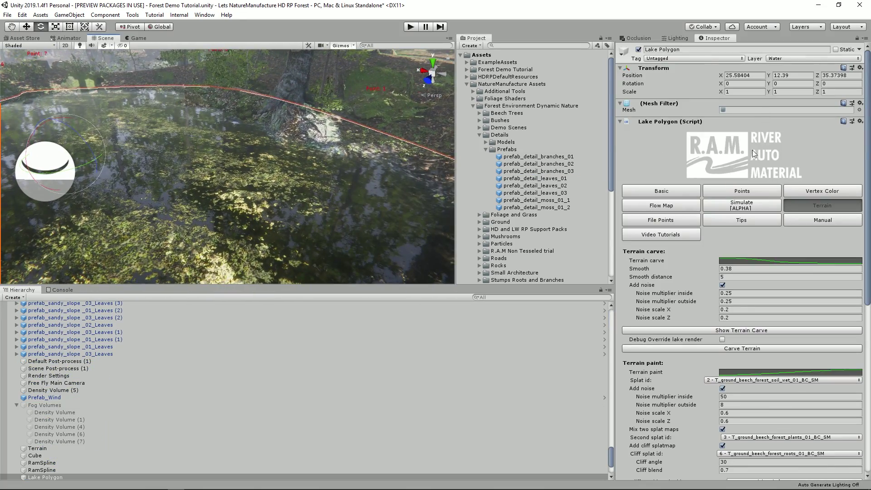
# Step: Set the Lake Polygon's vertex Draw color to red and paint its water surface near the tree roots at size 1 and opacity 0.1
pyautogui.click(646, 192)
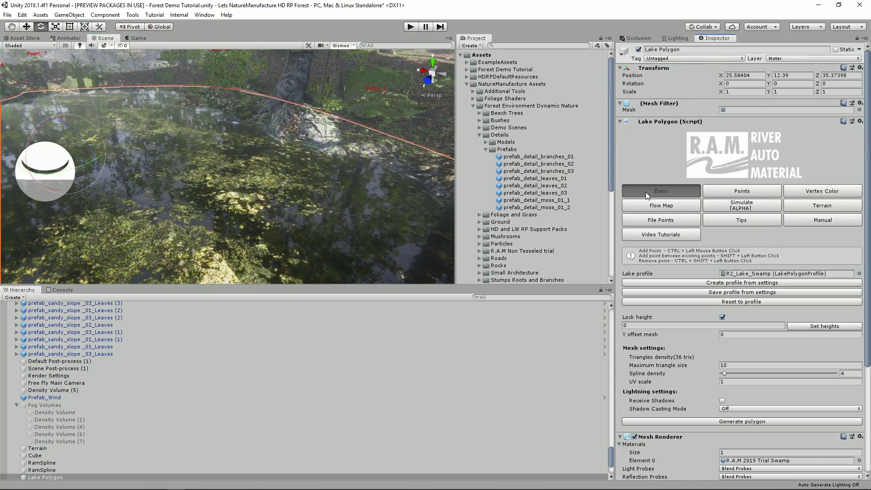
pyautogui.click(796, 190)
pyautogui.moveTo(372, 154)
pyautogui.mouseDown(button='right')
pyautogui.moveTo(327, 150)
pyautogui.moveTo(324, 167)
pyautogui.moveTo(354, 163)
pyautogui.mouseUp(button='right')
pyautogui.press('w')
pyautogui.click(721, 270)
pyautogui.click(812, 311)
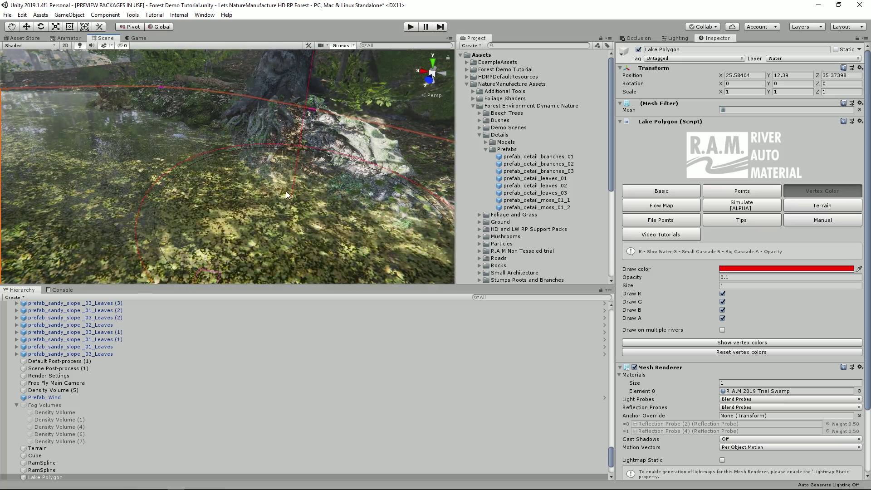
pyautogui.moveTo(222, 135); pyautogui.dragTo(184, 145, button='right')
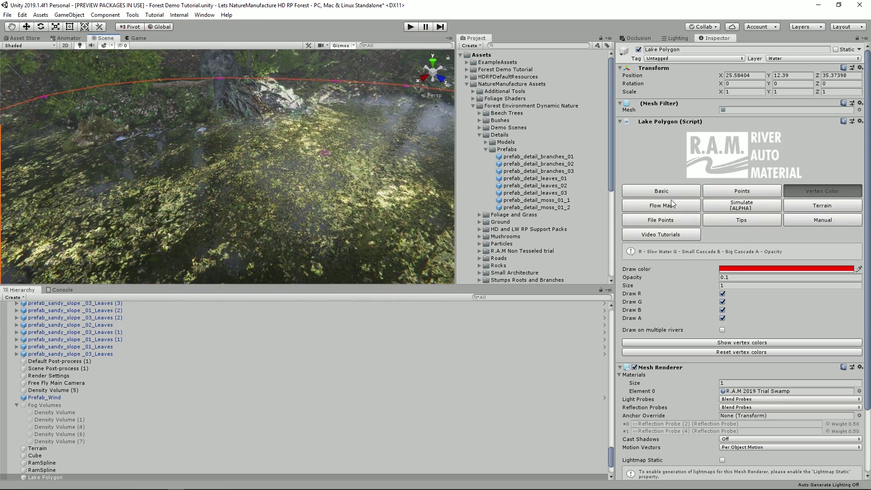
# Step: Refine the Lake Polygon mesh by trying Maximum triangle sizes of 5 and 3 and settling on 1
pyautogui.click(662, 191)
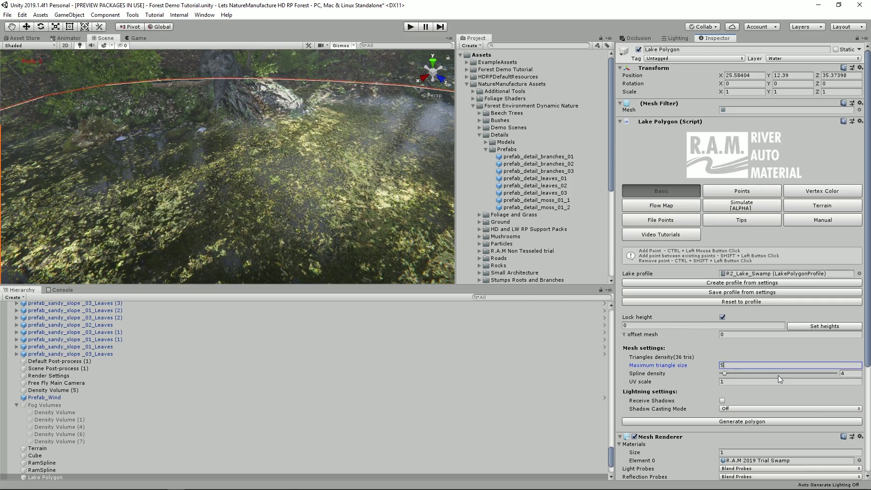
pyautogui.press('Return')
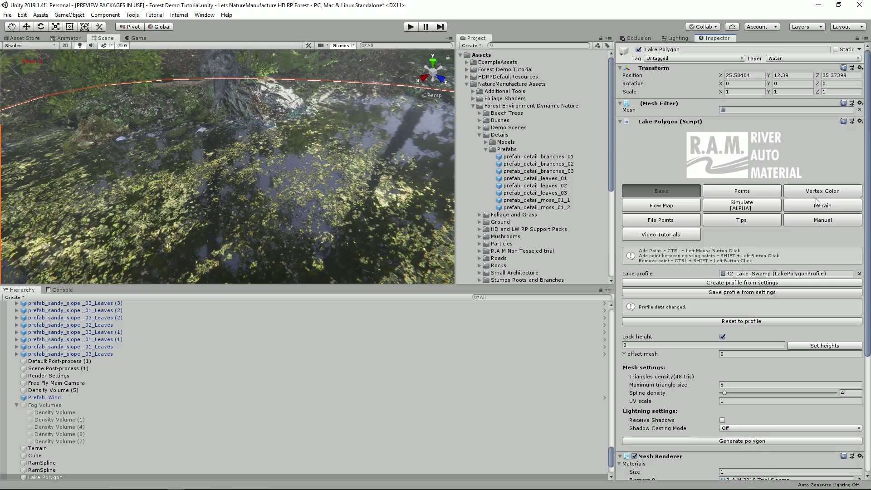
pyautogui.click(785, 193)
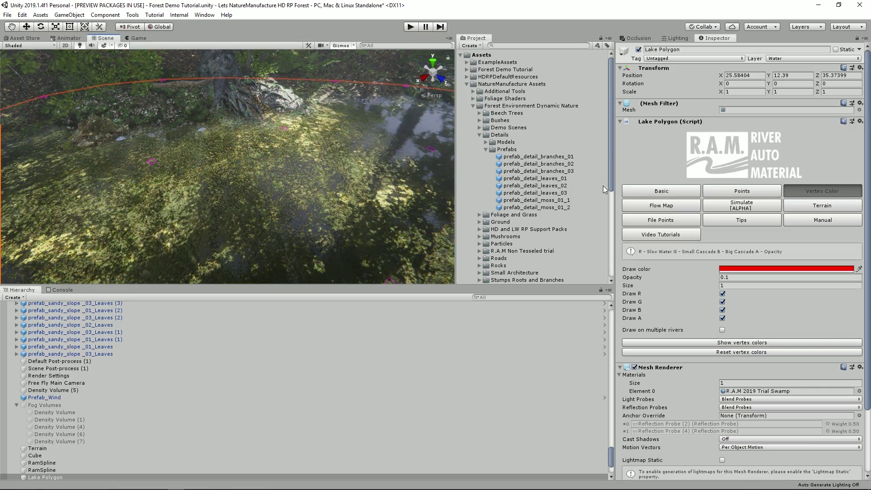
pyautogui.click(647, 191)
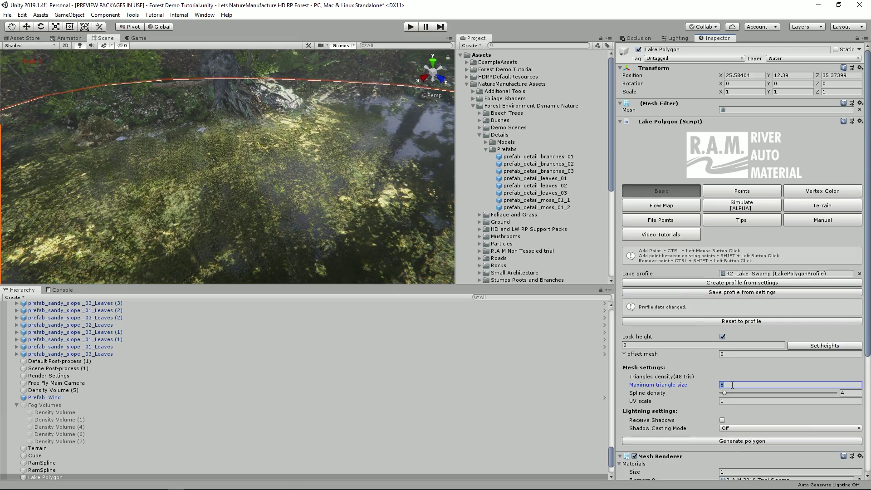
pyautogui.press('Return')
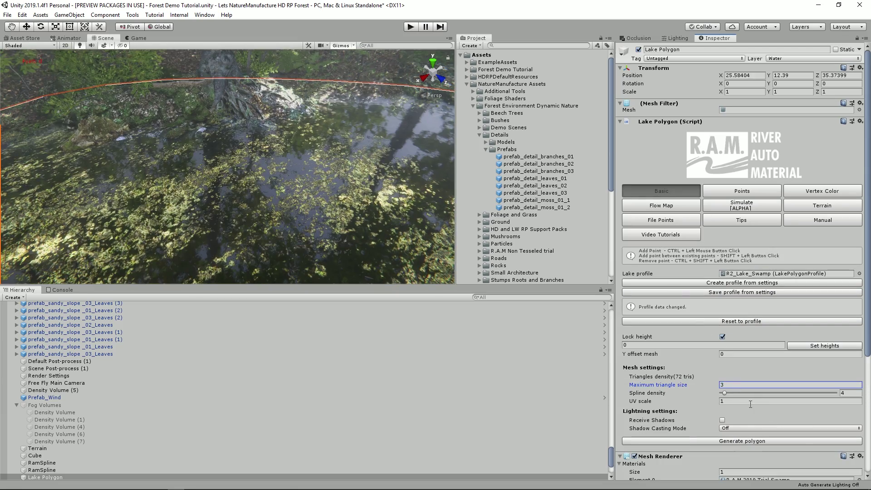
pyautogui.click(725, 385)
pyautogui.write('1')
pyautogui.press('Return')
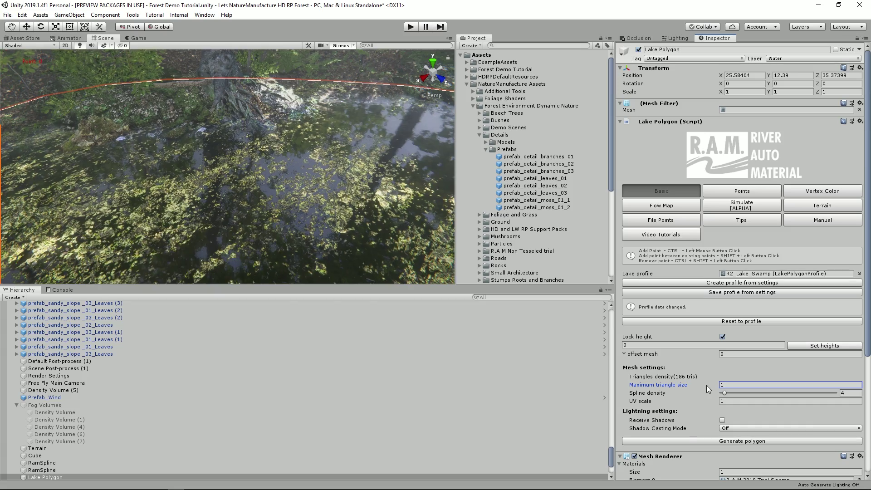
# Step: Paint red vertex color over the refined lake surface along its banks at opacity 0.1 and size 1
pyautogui.click(811, 192)
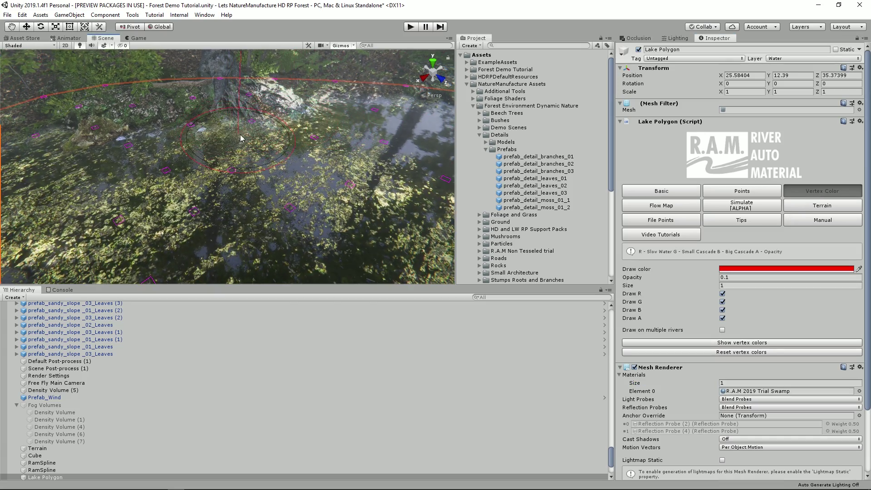
pyautogui.moveTo(249, 111); pyautogui.dragTo(384, 169, button='right')
pyautogui.keyDown('alt'); pyautogui.moveTo(278, 121); pyautogui.dragTo(180, 173); pyautogui.keyUp('alt')
pyautogui.moveTo(181, 173)
pyautogui.mouseDown(button='right')
pyautogui.moveTo(226, 188)
pyautogui.moveTo(214, 191)
pyautogui.moveTo(214, 206)
pyautogui.moveTo(167, 172)
pyautogui.mouseUp(button='right')
pyautogui.moveTo(65, 187)
pyautogui.mouseDown(button='right')
pyautogui.moveTo(182, 196)
pyautogui.moveTo(195, 206)
pyautogui.mouseUp(button='right')
pyautogui.moveTo(340, 202)
pyautogui.mouseDown(button='right')
pyautogui.moveTo(308, 190)
pyautogui.moveTo(332, 213)
pyautogui.mouseUp(button='right')
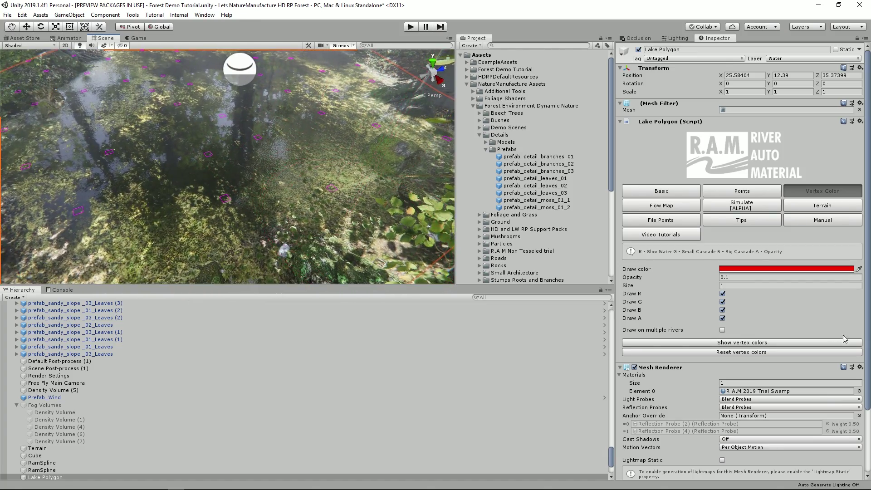
# Step: Change the vertex Draw color to green and paint the lake edges beside the shore and tree trunks
pyautogui.click(782, 269)
pyautogui.moveTo(782, 311)
pyautogui.mouseDown()
pyautogui.moveTo(759, 312)
pyautogui.moveTo(831, 321)
pyautogui.mouseUp()
pyautogui.moveTo(365, 205); pyautogui.dragTo(342, 181)
pyautogui.moveTo(255, 176)
pyautogui.mouseDown(button='right')
pyautogui.moveTo(227, 136)
pyautogui.moveTo(193, 115)
pyautogui.moveTo(175, 126)
pyautogui.moveTo(149, 190)
pyautogui.moveTo(172, 167)
pyautogui.moveTo(295, 190)
pyautogui.moveTo(238, 142)
pyautogui.moveTo(257, 148)
pyautogui.moveTo(271, 200)
pyautogui.moveTo(246, 189)
pyautogui.moveTo(177, 207)
pyautogui.mouseUp(button='right')
pyautogui.press('w')
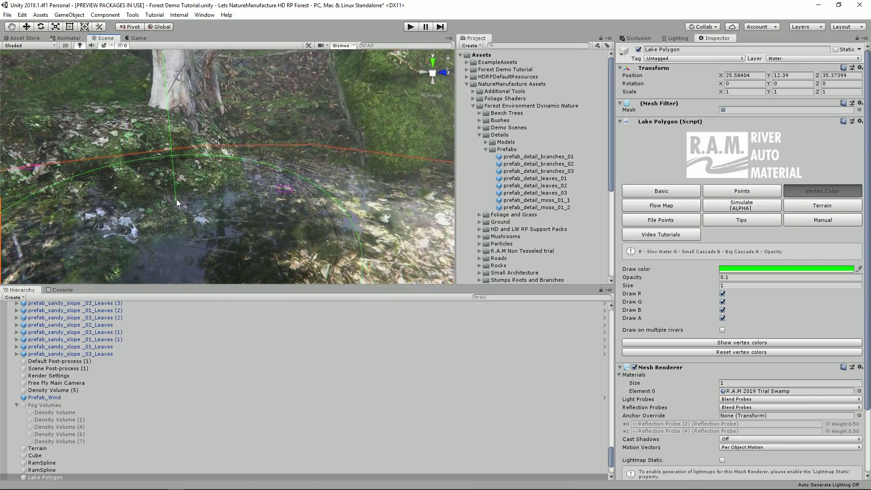
pyautogui.moveTo(231, 154); pyautogui.dragTo(122, 167, button='right')
pyautogui.click(150, 134)
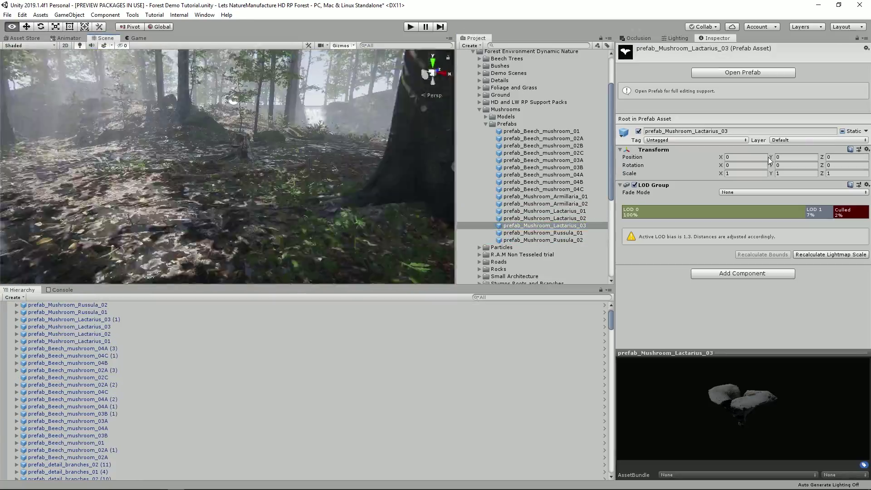
# Step: Scatter mushroom prefabs, including prefab_Mushroom_Lactarius_02, from the Mushrooms folder across the forest floor
pyautogui.click(565, 219)
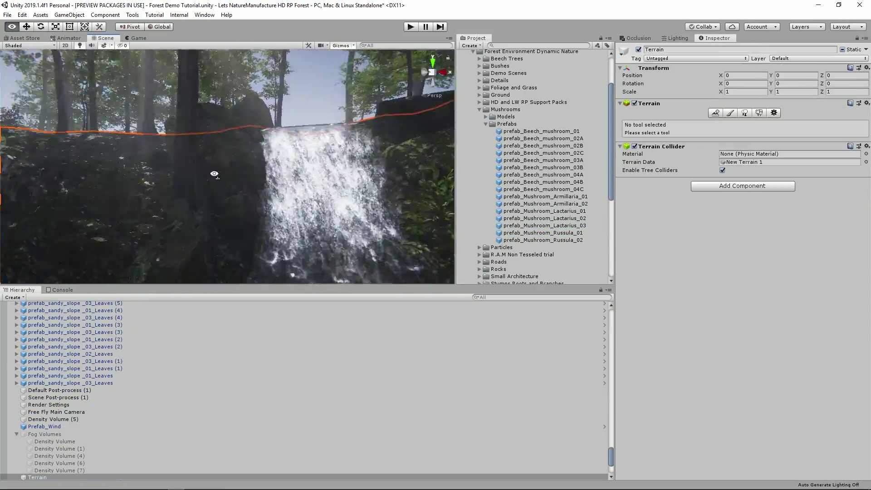
pyautogui.moveTo(545, 218); pyautogui.dragTo(237, 230)
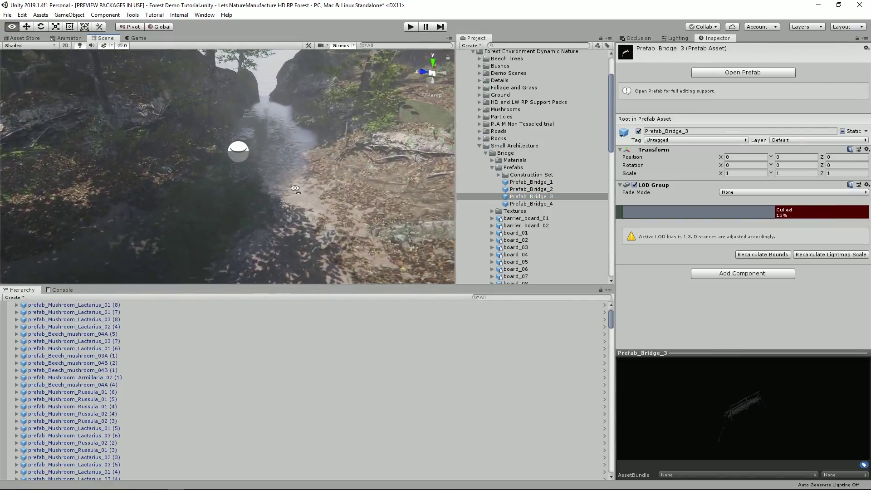
# Step: Preview the bridge prefabs and place Prefab_Bridge_3 across the stream below the waterfall
pyautogui.moveTo(295, 188); pyautogui.dragTo(92, 168, button='right')
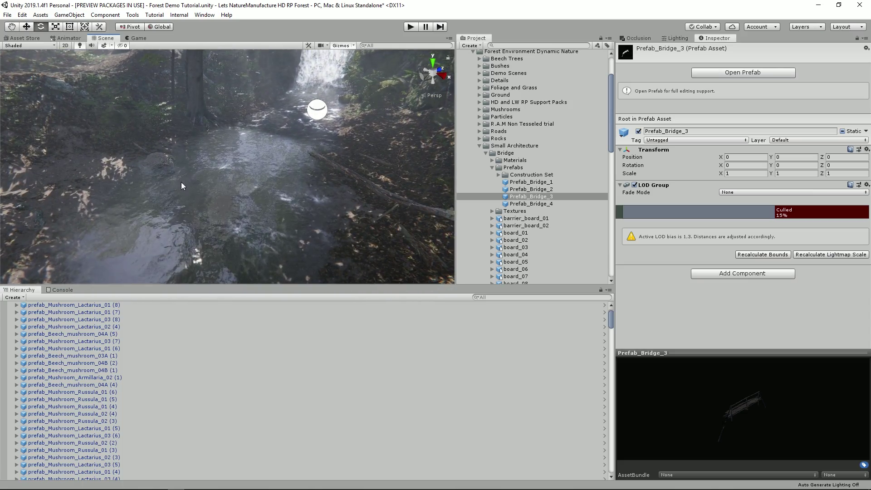
pyautogui.click(533, 205)
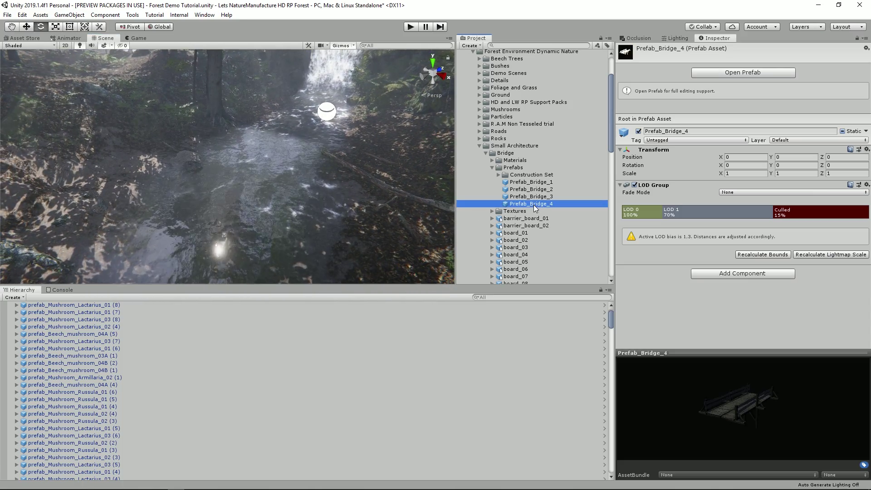
pyautogui.click(536, 182)
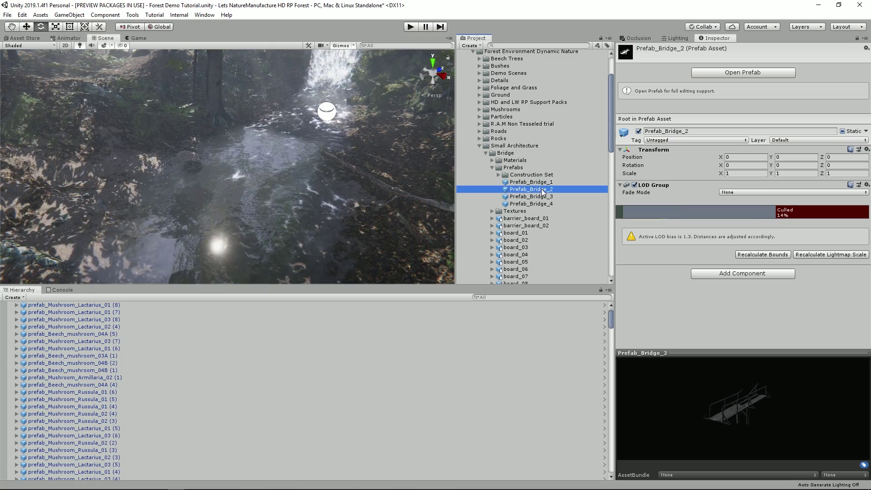
pyautogui.moveTo(547, 195); pyautogui.dragTo(275, 144)
pyautogui.press('e')
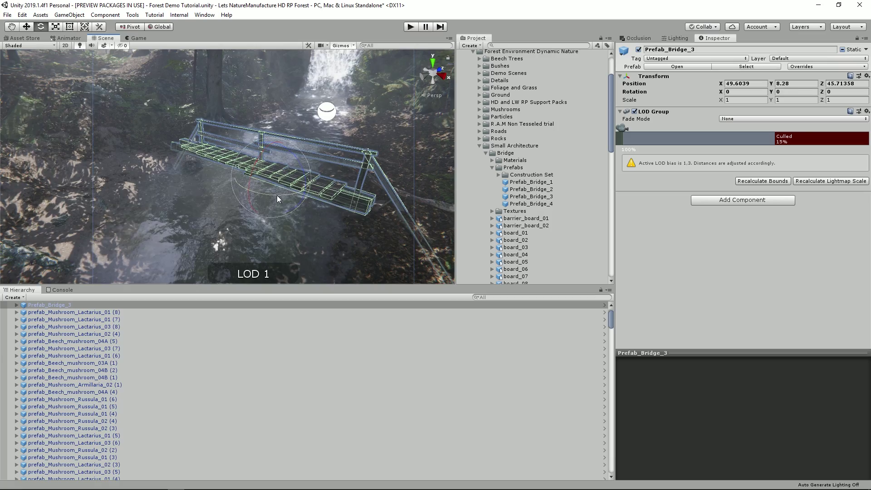
# Step: Rotate Prefab_Bridge_3 to -19.196 on Y, scale it uniformly to 1.1854 and lower it to Y 8.256 across the stream
pyautogui.moveTo(277, 195); pyautogui.dragTo(302, 195)
pyautogui.click(399, 245)
pyautogui.keyDown('alt'); pyautogui.moveTo(401, 234); pyautogui.dragTo(296, 181); pyautogui.keyUp('alt')
pyautogui.click(296, 180)
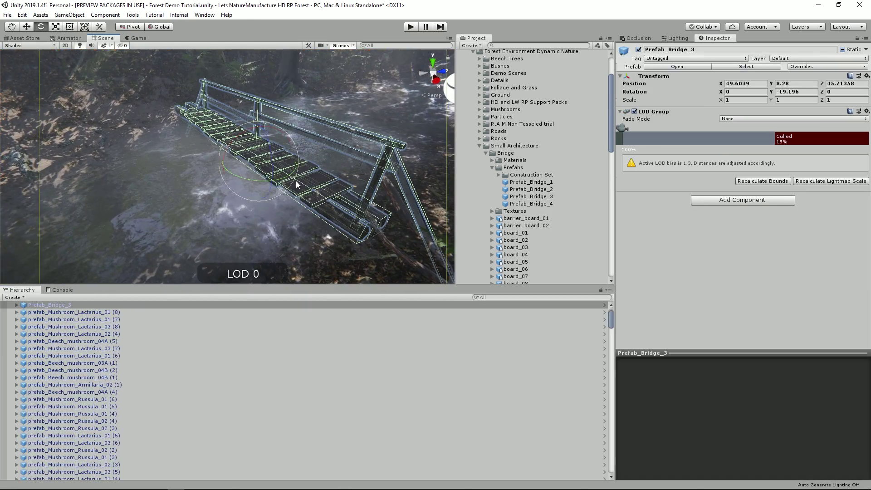
pyautogui.press('r')
pyautogui.moveTo(267, 133); pyautogui.dragTo(263, 132)
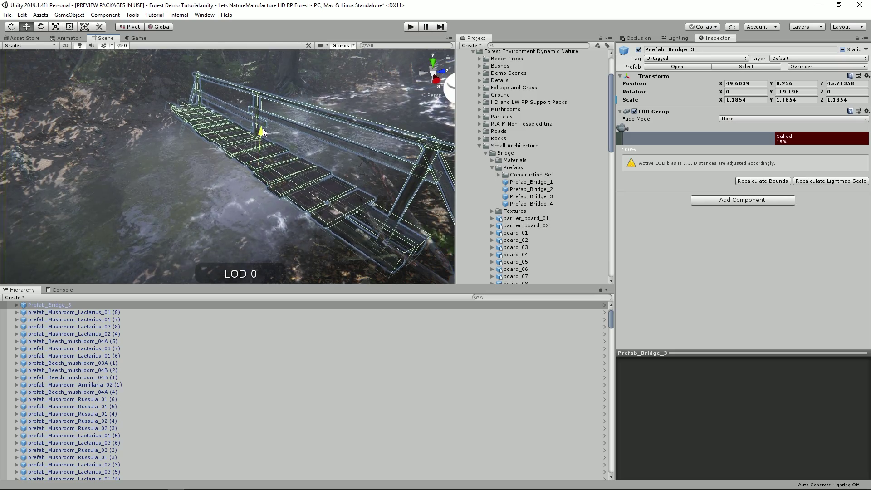
pyautogui.click(332, 251)
pyautogui.moveTo(333, 251); pyautogui.dragTo(275, 192, button='right')
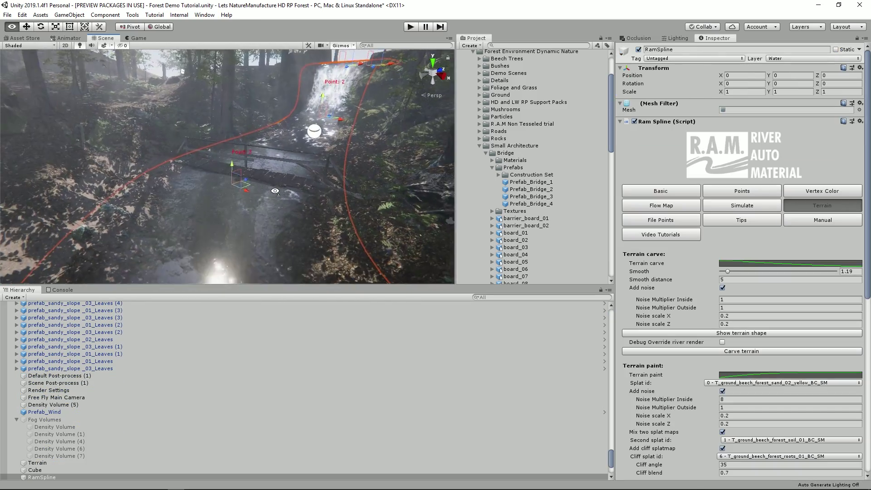
pyautogui.press('f')
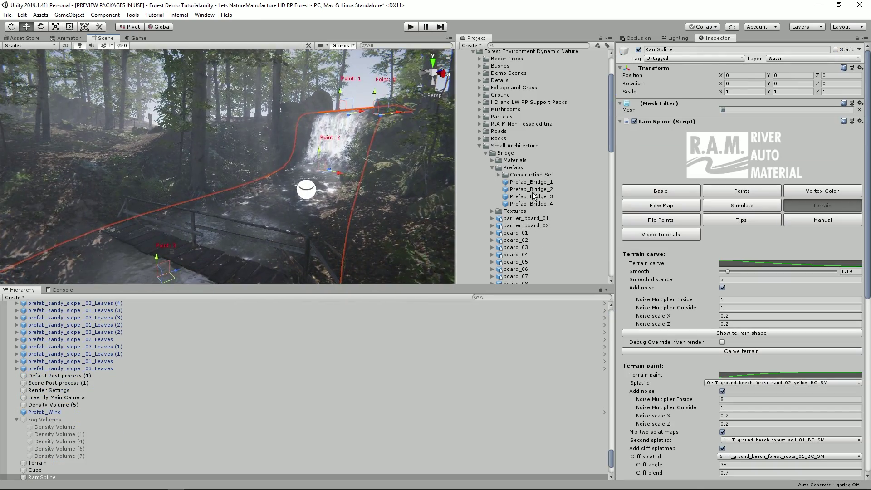
# Step: Try Prefab_Bridge_1 across the top of the waterfall with a Y rotation of -27.13, and delete it
pyautogui.click(533, 189)
pyautogui.moveTo(432, 184); pyautogui.dragTo(482, 198, button='right')
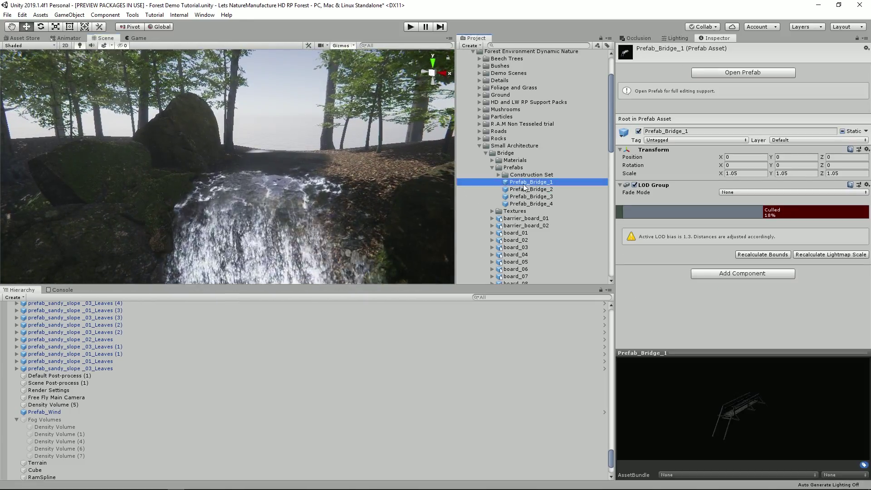
pyautogui.moveTo(281, 185); pyautogui.dragTo(307, 203)
pyautogui.press('e')
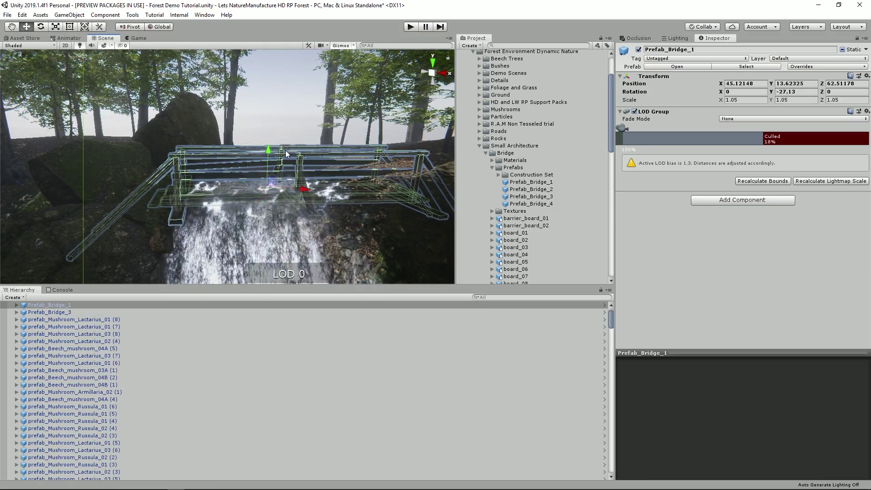
pyautogui.click(328, 204)
pyautogui.moveTo(329, 204); pyautogui.dragTo(277, 166, button='right')
pyautogui.press('s')
pyautogui.click(340, 167)
pyautogui.press('Delete')
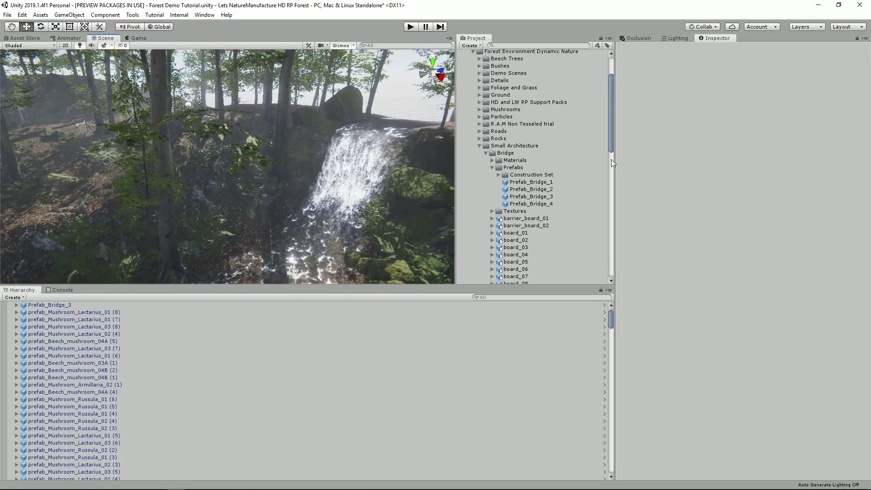
# Step: Paint more beech trees and beech plants on the bare terrain hillside with Brush Size 1 and Tree Density 73
pyautogui.click(479, 152)
pyautogui.click(480, 145)
pyautogui.moveTo(357, 145); pyautogui.dragTo(273, 145, button='right')
pyautogui.click(205, 171)
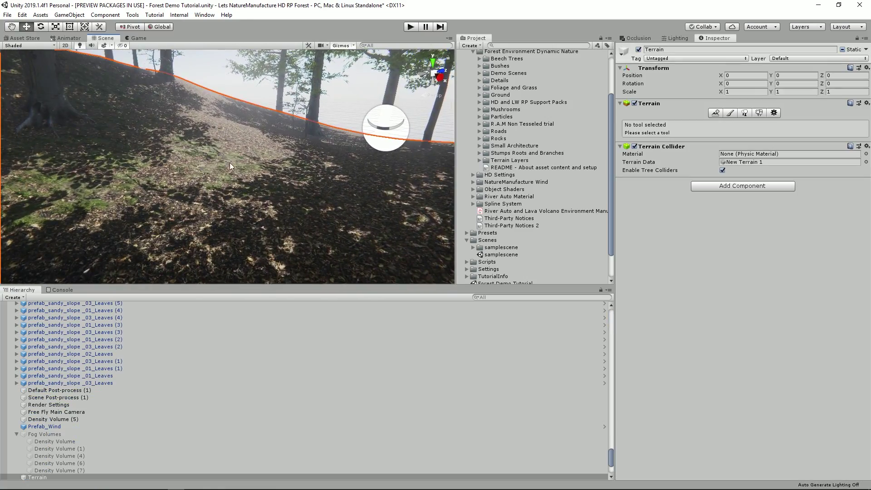
pyautogui.click(744, 113)
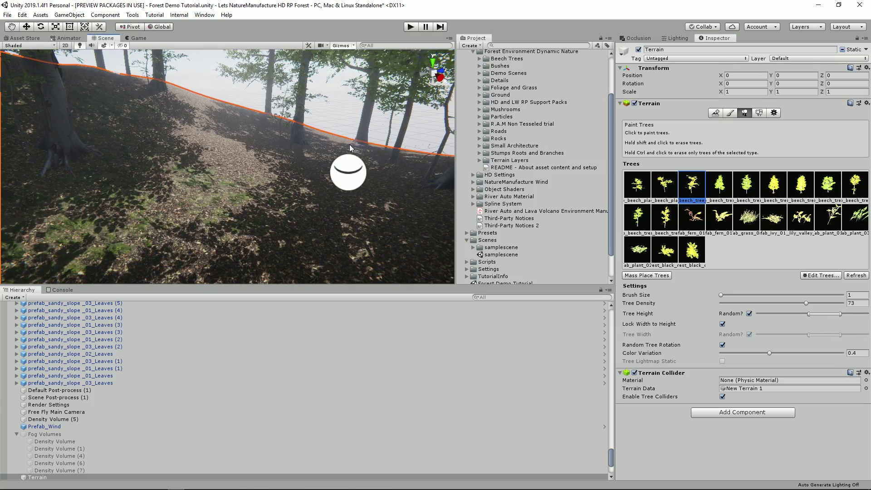
pyautogui.moveTo(289, 131); pyautogui.dragTo(266, 109, button='right')
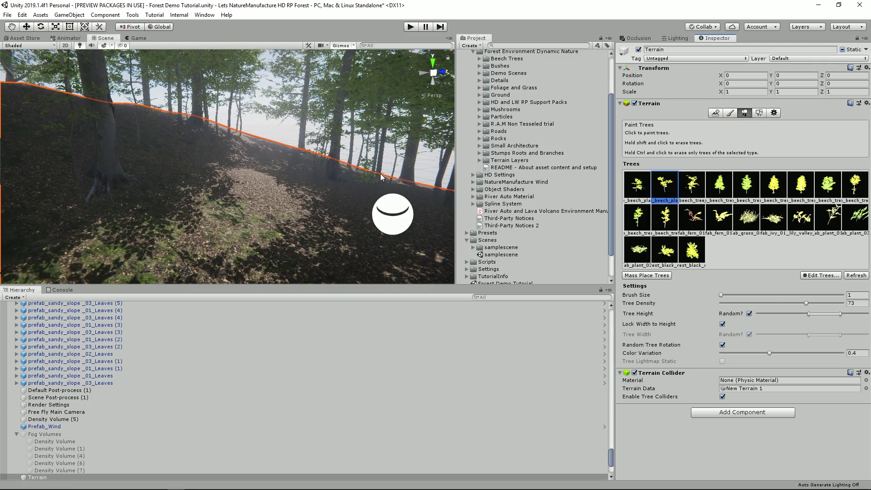
# Step: Paint the Terrain_Layer4_Grass_Plants layer over the bare ground of the hillside clearing
pyautogui.click(730, 113)
pyautogui.click(767, 206)
pyautogui.click(722, 213)
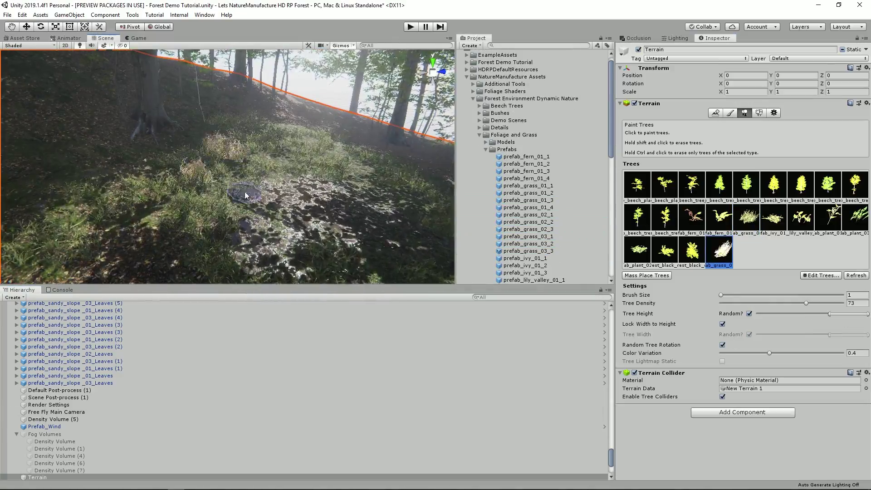
# Step: Paint the added grass prefab around the hillside clearing and adjust its random Tree Height range
pyautogui.moveTo(196, 172); pyautogui.dragTo(337, 219, button='right')
pyautogui.click(336, 219)
pyautogui.moveTo(850, 314); pyautogui.dragTo(827, 314)
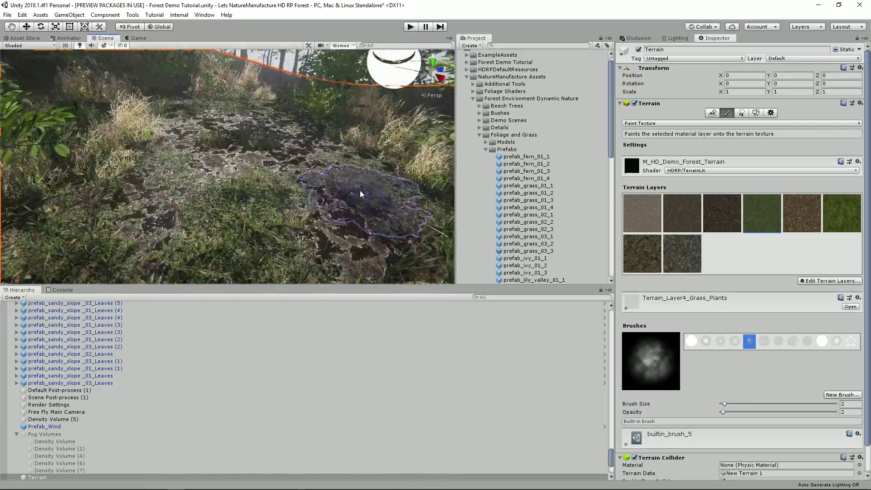
# Step: Decorate the hillside clearing with detail branches, leaves, a prefab_Beech_forest_stump_02_01 stump, and Lactarius and Armillaria mushrooms
pyautogui.click(526, 171)
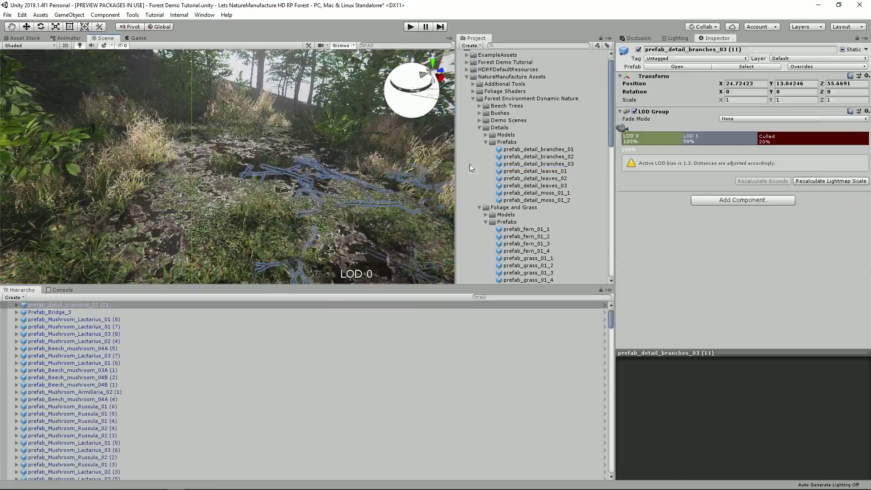
pyautogui.click(533, 222)
pyautogui.moveTo(545, 258); pyautogui.dragTo(379, 209)
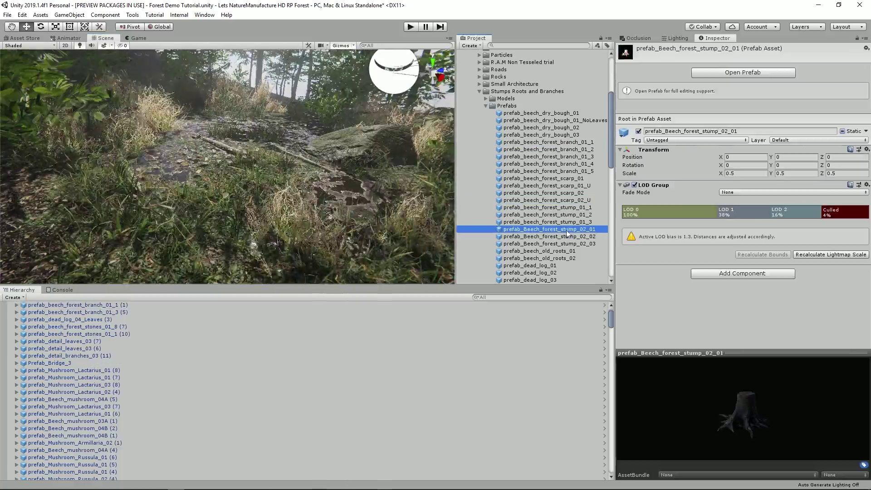
pyautogui.click(551, 266)
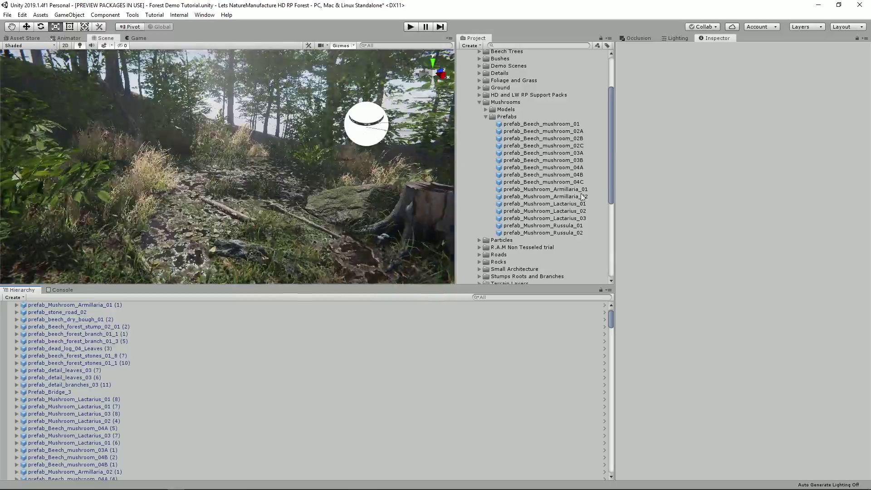
pyautogui.moveTo(545, 218); pyautogui.dragTo(247, 244)
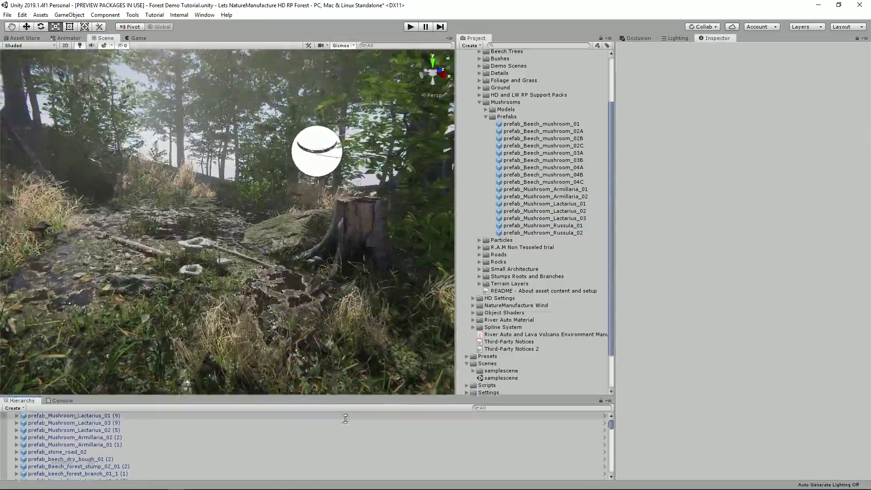
# Step: Place the prefab_Leafs Forest and prefab_Meadow_Dust 2 particle effects around the forest
pyautogui.click(528, 269)
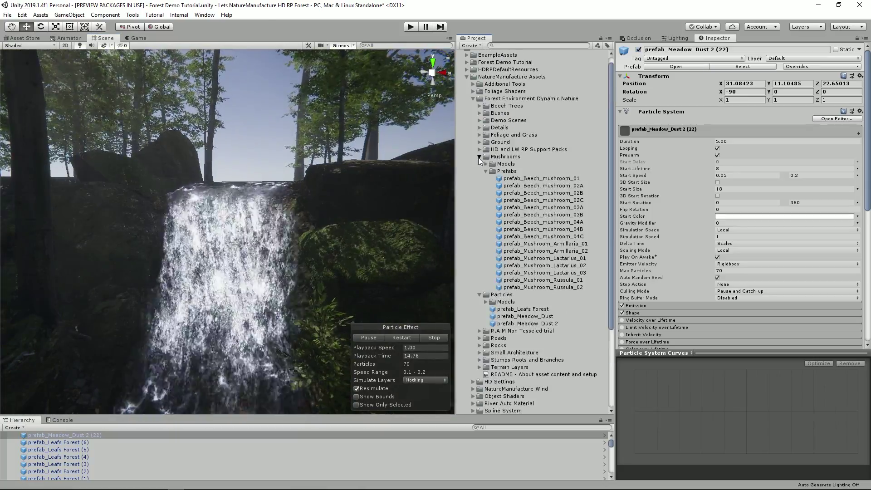
# Step: Place the RAM_Trial_Waterfall_Bottom particle prefab at the foot of the waterfall at a height of about Y 10.28
pyautogui.click(534, 237)
pyautogui.press('s')
pyautogui.moveTo(248, 253); pyautogui.dragTo(235, 298, button='right')
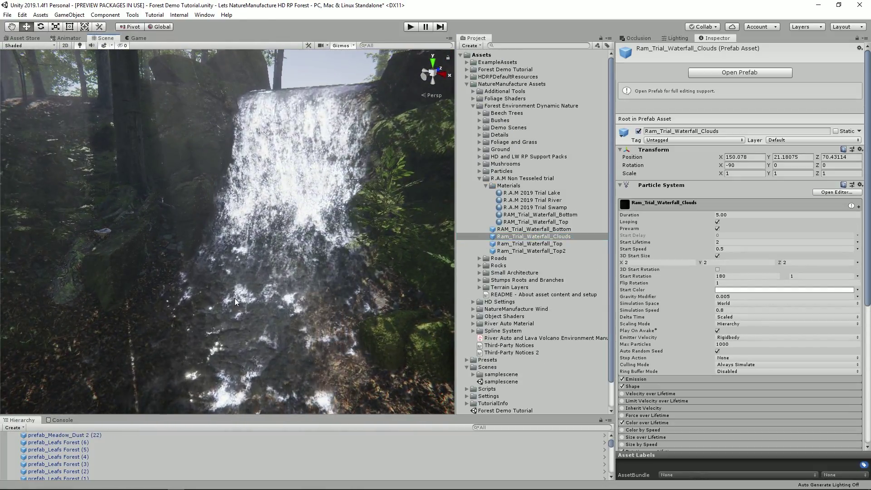
pyautogui.click(236, 298)
pyautogui.press('e')
pyautogui.moveTo(266, 293)
pyautogui.mouseDown()
pyautogui.moveTo(341, 311)
pyautogui.moveTo(308, 316)
pyautogui.moveTo(312, 291)
pyautogui.moveTo(333, 293)
pyautogui.moveTo(270, 320)
pyautogui.moveTo(180, 312)
pyautogui.moveTo(243, 296)
pyautogui.moveTo(262, 282)
pyautogui.moveTo(272, 297)
pyautogui.moveTo(274, 286)
pyautogui.mouseUp()
pyautogui.click(642, 319)
pyautogui.press('w')
pyautogui.moveTo(262, 252); pyautogui.dragTo(261, 227)
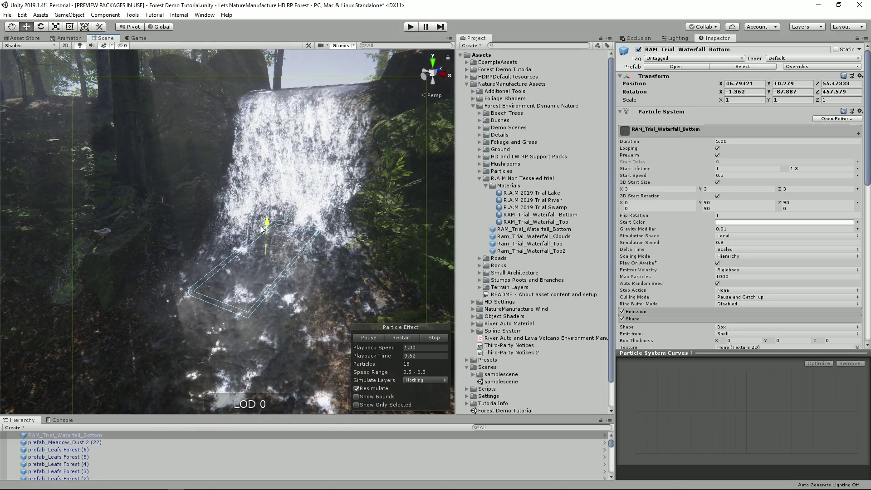
# Step: Rotate the splash emitter across the waterfall's foot and place a copy slightly downstream at Y 9.66, Z 54.235
pyautogui.press('e')
pyautogui.moveTo(262, 271); pyautogui.dragTo(376, 291)
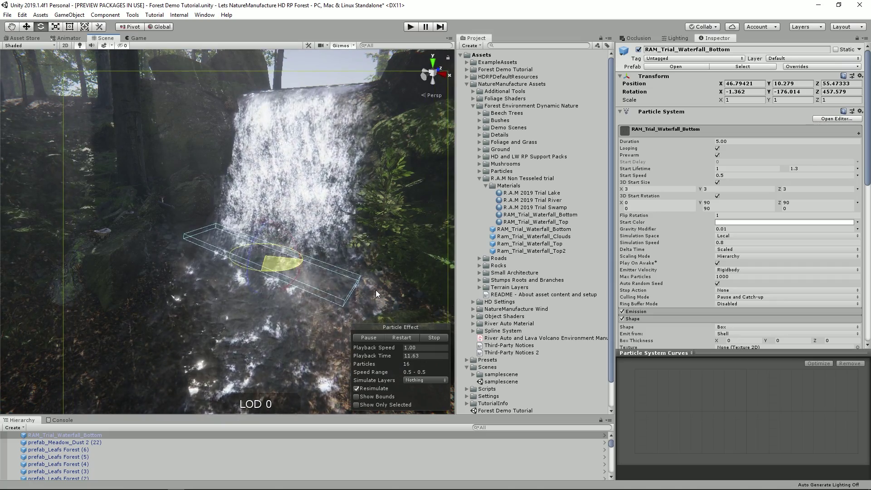
pyautogui.moveTo(286, 268); pyautogui.dragTo(318, 272)
pyautogui.moveTo(241, 226); pyautogui.dragTo(226, 297)
pyautogui.press('w')
pyautogui.press('e')
pyautogui.press('w')
pyautogui.hotkey('ctrl', 'd')
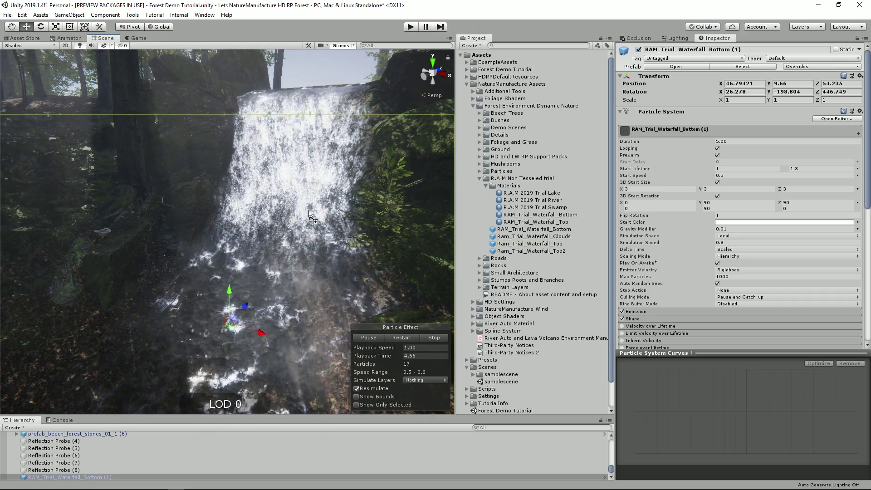
# Step: Place Ram_Trial_Waterfall_Clouds at the base of the waterfall and rotate it to about Z 80.44 to align with the fall
pyautogui.click(286, 257)
pyautogui.click(633, 313)
pyautogui.press('e')
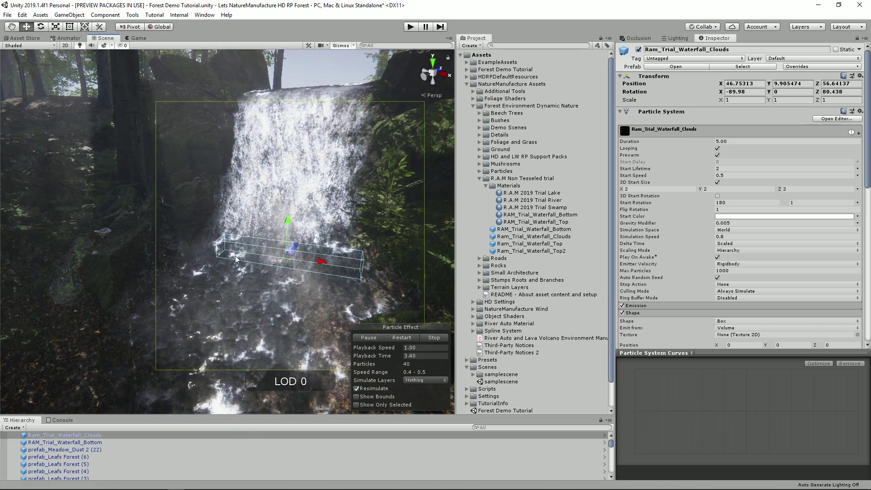
# Step: Duplicate the mist emitter twice, placing one copy near Y 11.63, Z 56.79 and the other near Y 10.60, Z 55.62
pyautogui.hotkey('ctrl', 'd')
pyautogui.moveTo(300, 245); pyautogui.dragTo(314, 221)
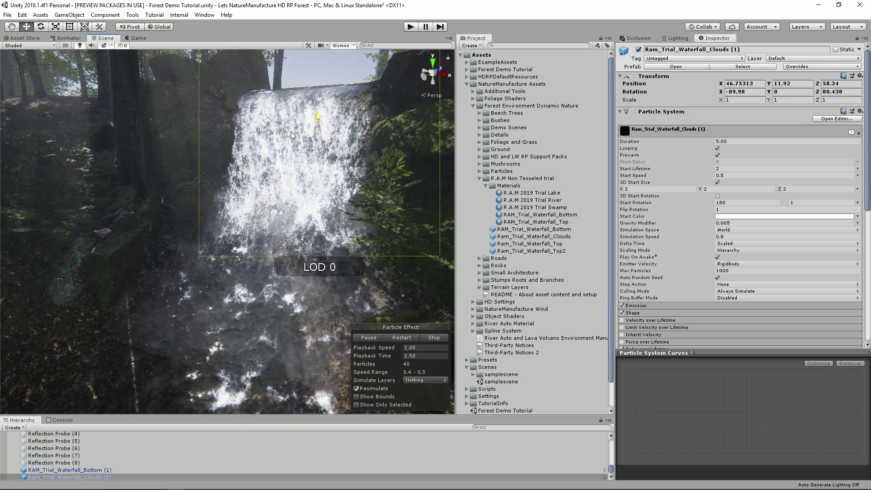
pyautogui.moveTo(293, 136); pyautogui.dragTo(293, 154)
pyautogui.moveTo(293, 153); pyautogui.dragTo(302, 183, button='right')
pyautogui.press('d')
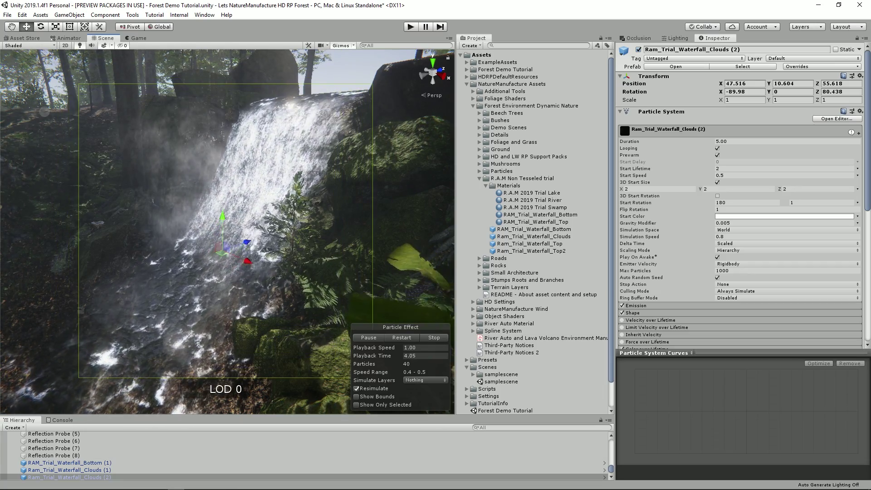
pyautogui.moveTo(85, 484)
pyautogui.doubleClick(97, 471)
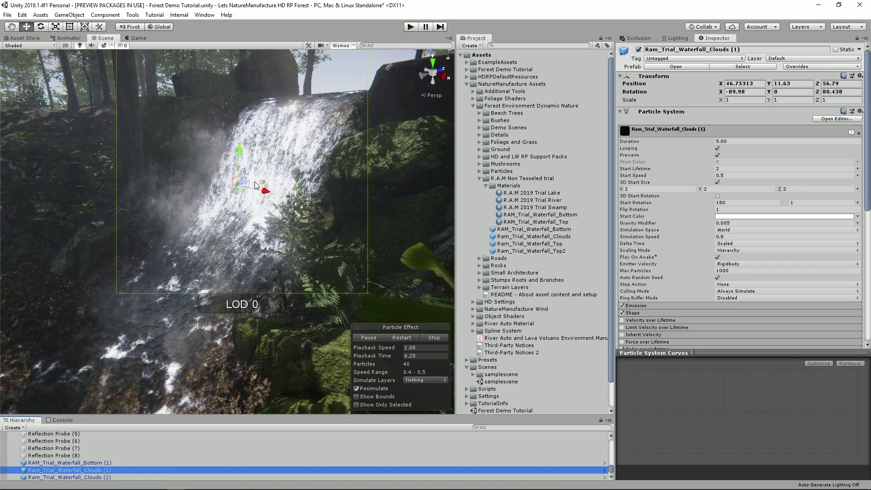
# Step: Place Ram_Trial_Waterfall_Top at the waterfall's lip near Y 13.64, Z 60.08, with a Y rotation of about 168.7
pyautogui.click(532, 245)
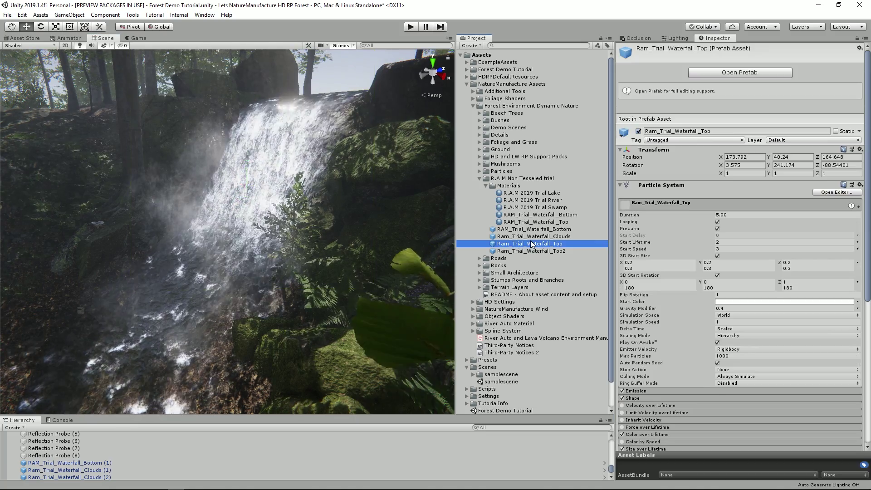
pyautogui.moveTo(298, 217); pyautogui.dragTo(295, 202, button='right')
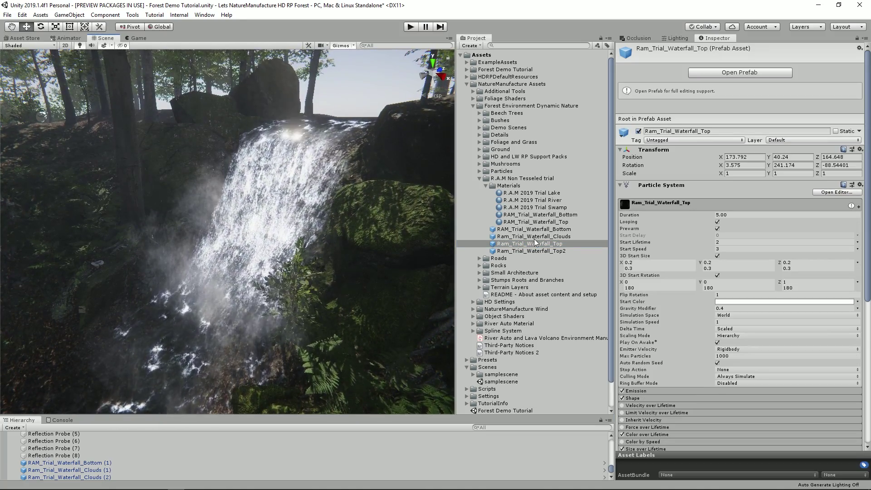
pyautogui.click(296, 196)
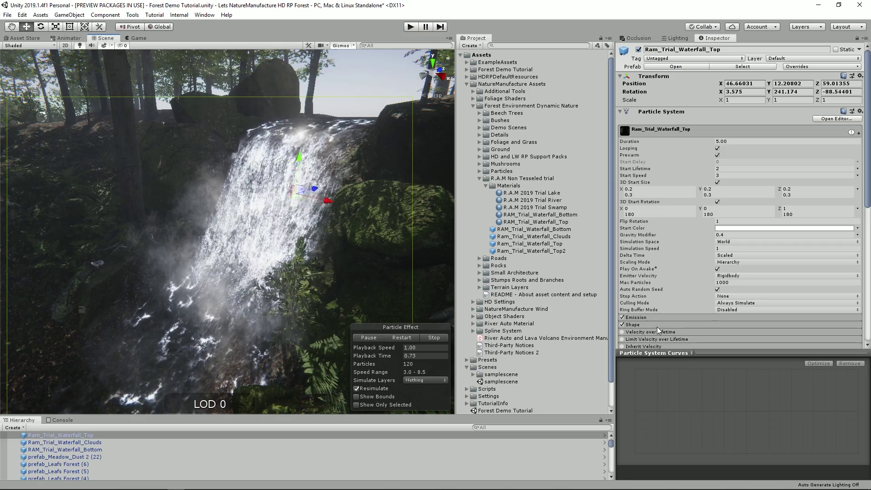
pyautogui.press('e')
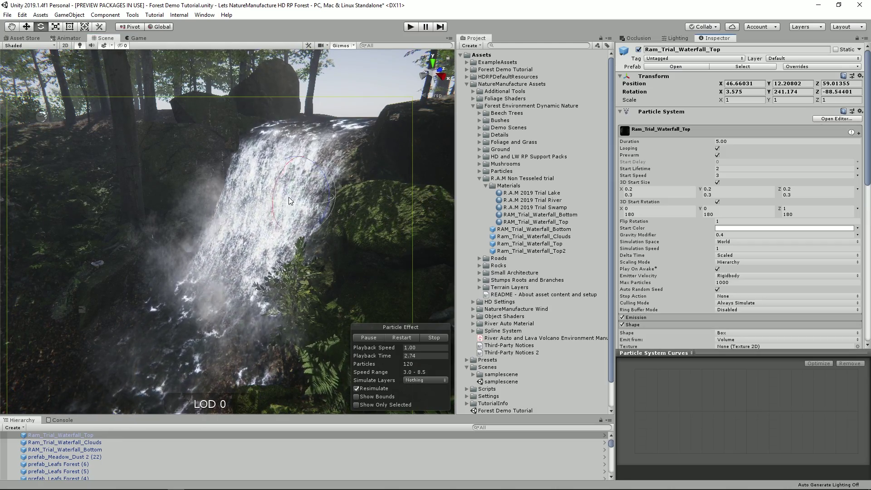
pyautogui.moveTo(302, 202); pyautogui.dragTo(412, 211)
pyautogui.press('w')
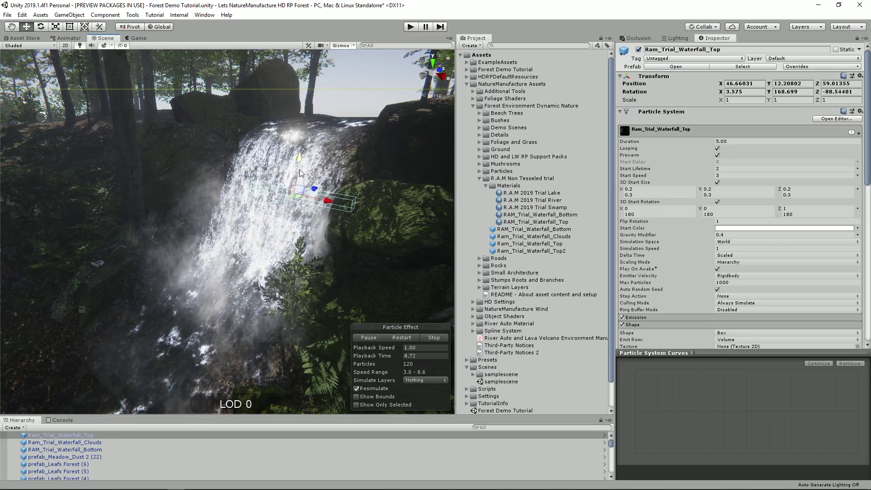
pyautogui.moveTo(280, 156); pyautogui.dragTo(326, 211, button='right')
pyautogui.moveTo(379, 197); pyautogui.dragTo(384, 191)
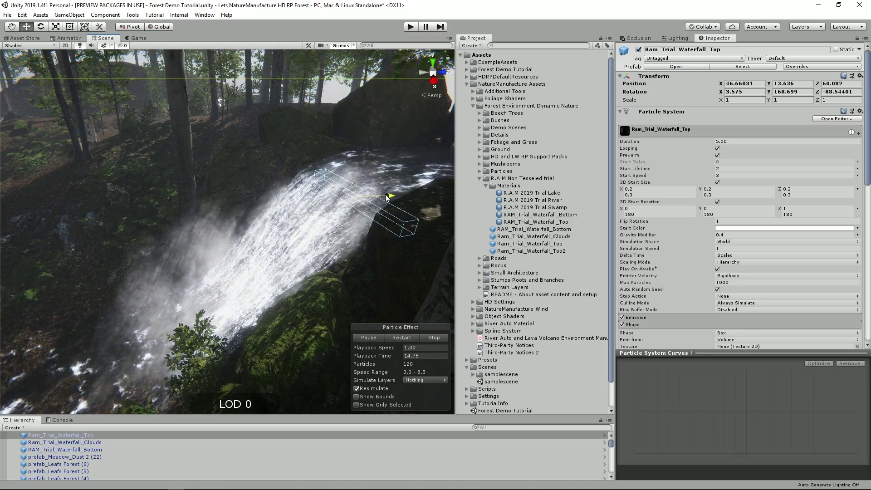
# Step: Try a lower position for a mist emitter copy and shift Ram_Trial_Waterfall_Top to Z 60.093
pyautogui.click(200, 237)
pyautogui.hotkey('ctrl', 'd')
pyautogui.moveTo(222, 271); pyautogui.dragTo(180, 315)
pyautogui.click(345, 179)
pyautogui.keyDown('alt'); pyautogui.moveTo(306, 184); pyautogui.dragTo(217, 226); pyautogui.keyUp('alt')
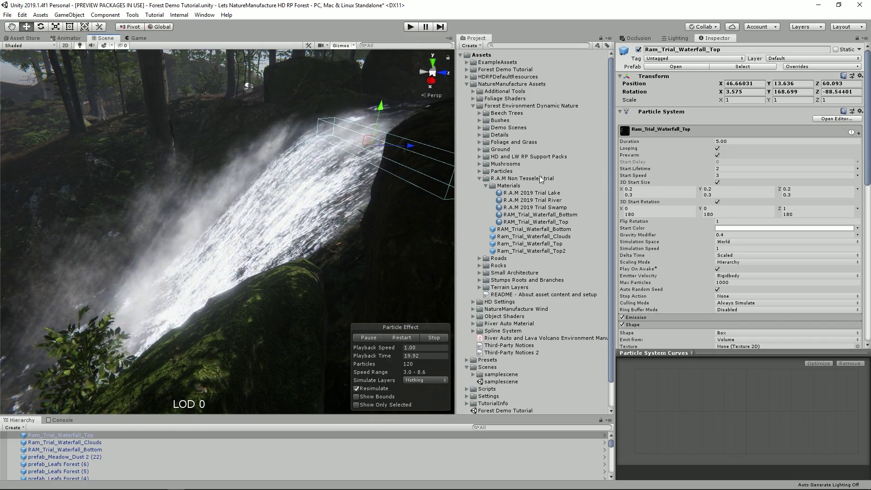
# Step: Fine-tune the placement of the Ram_Trial_Waterfall_Top spray emitter around the upper edge of the waterfall
pyautogui.moveTo(381, 107); pyautogui.dragTo(418, 244)
pyautogui.moveTo(418, 244); pyautogui.dragTo(347, 208, button='right')
pyautogui.moveTo(347, 208); pyautogui.dragTo(332, 160)
pyautogui.click(342, 166)
pyautogui.click(331, 184)
pyautogui.moveTo(331, 160); pyautogui.dragTo(299, 209, button='right')
# Step: Reposition the copied mist emitters along the fall, one to Y 10.92, Z 57.14 and the other to Y 10.05, Z 56.12
pyautogui.hotkey('ctrl', 'd')
pyautogui.moveTo(407, 179); pyautogui.dragTo(292, 215)
pyautogui.moveTo(309, 169); pyautogui.dragTo(306, 218)
pyautogui.moveTo(333, 249); pyautogui.dragTo(328, 251)
pyautogui.moveTo(328, 251); pyautogui.dragTo(332, 189, button='right')
pyautogui.click(332, 189)
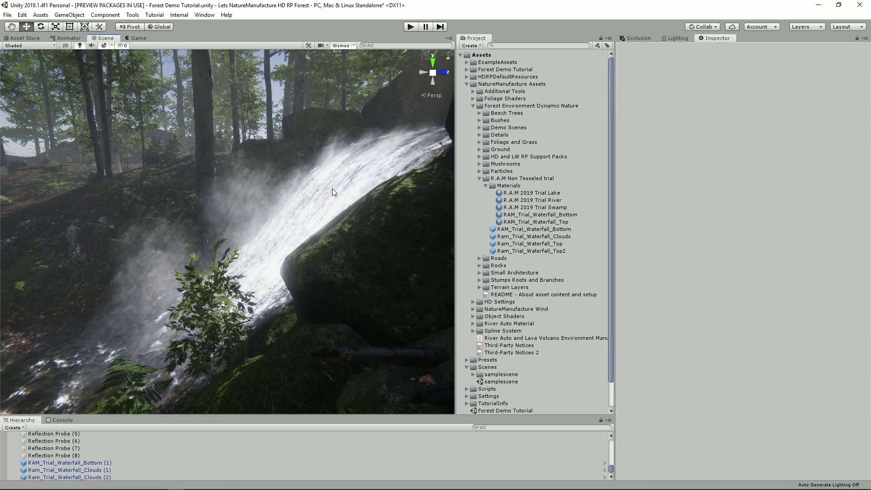
pyautogui.click(244, 182)
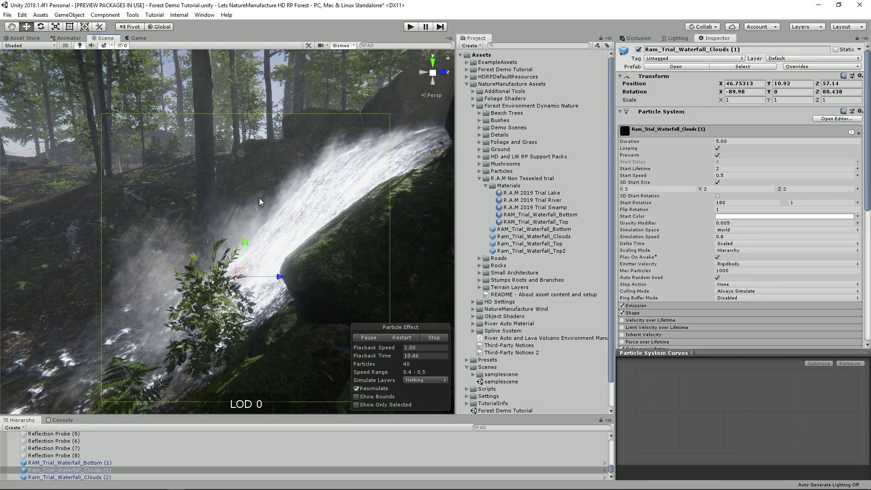
pyautogui.click(155, 260)
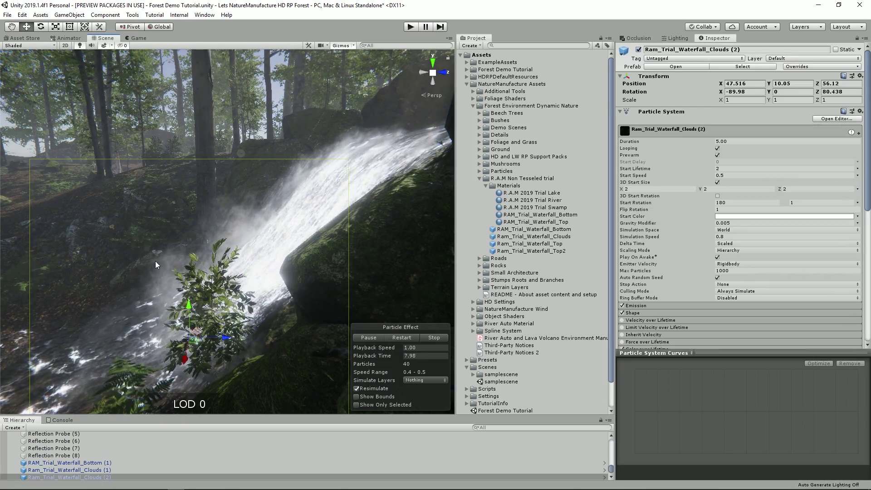
# Step: Bake the scene's lighting with the Progressive GPU (Preview) lightmapper
pyautogui.moveTo(155, 260); pyautogui.dragTo(243, 257, button='right')
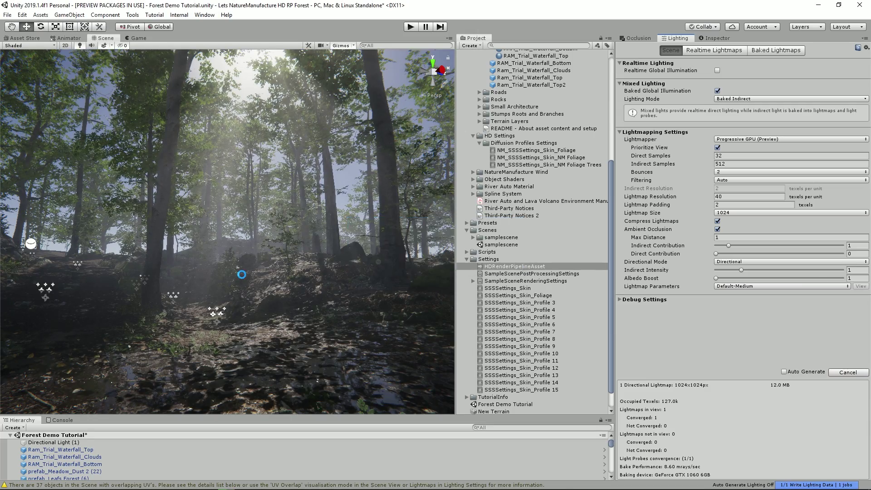
pyautogui.keyDown('alt'); pyautogui.moveTo(252, 246); pyautogui.dragTo(347, 112); pyautogui.keyUp('alt')
# Step: Run the scene in play mode and maximize the game view to review the finished forest
pyautogui.click(410, 27)
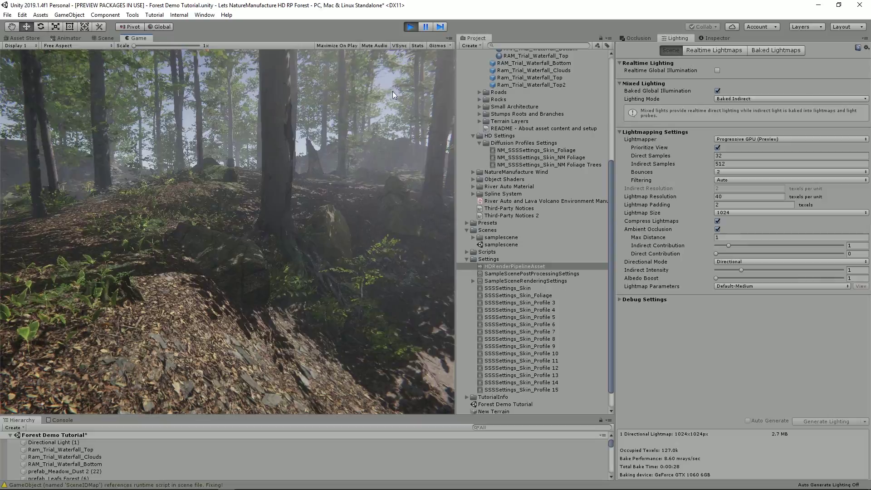
pyautogui.click(449, 38)
pyautogui.click(472, 72)
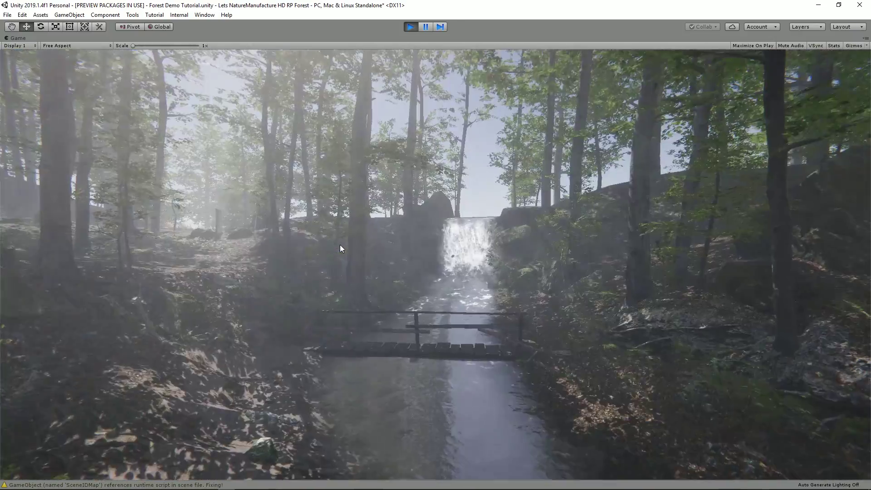